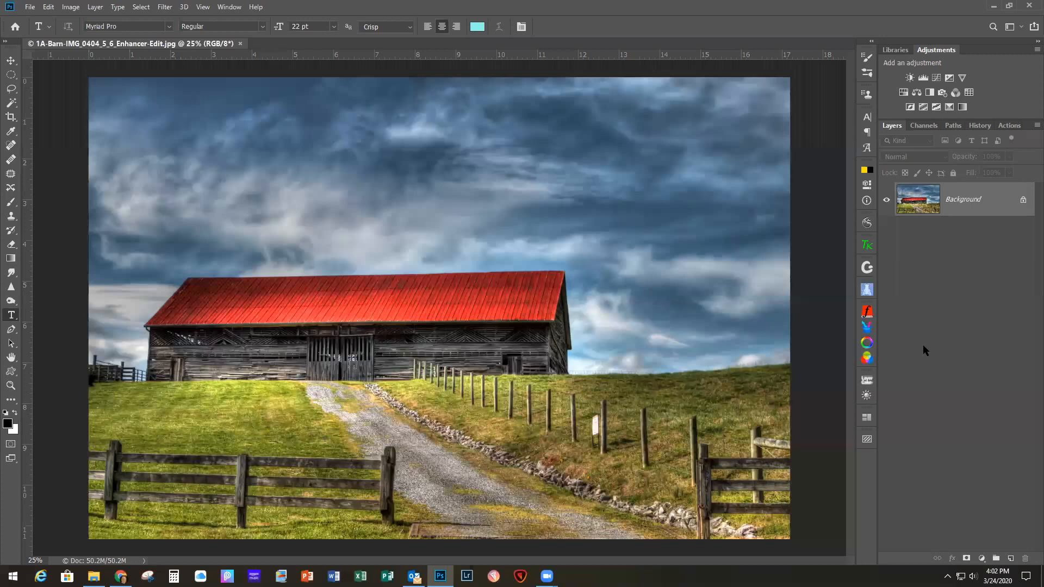
# Step: Duplicate the Background layer of the barn photo and open the copy in the Topaz Studio 2 filter
pyautogui.hotkey('ctrl', 'j')
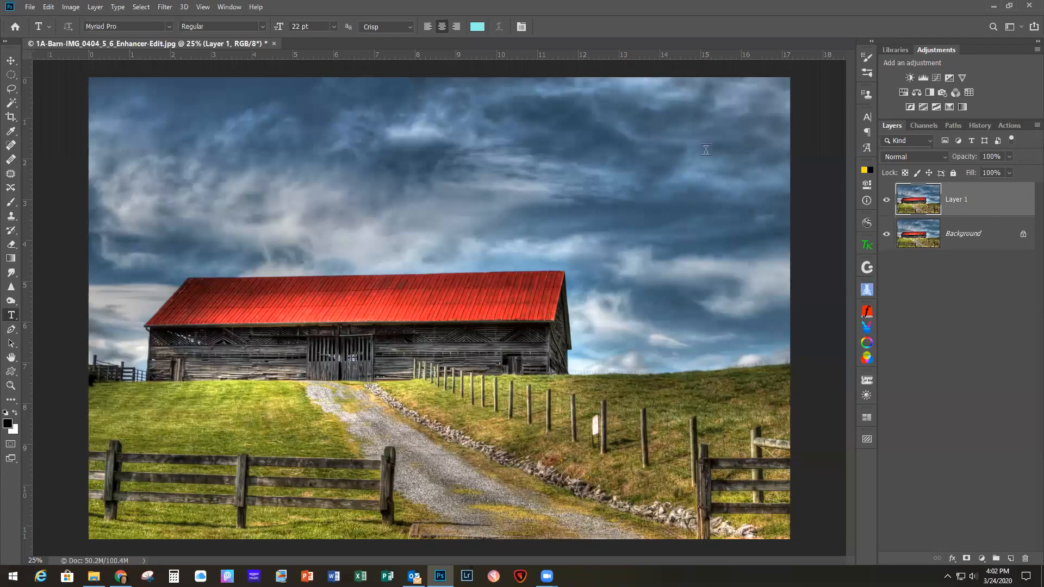
pyautogui.click(165, 8)
pyautogui.moveTo(201, 395)
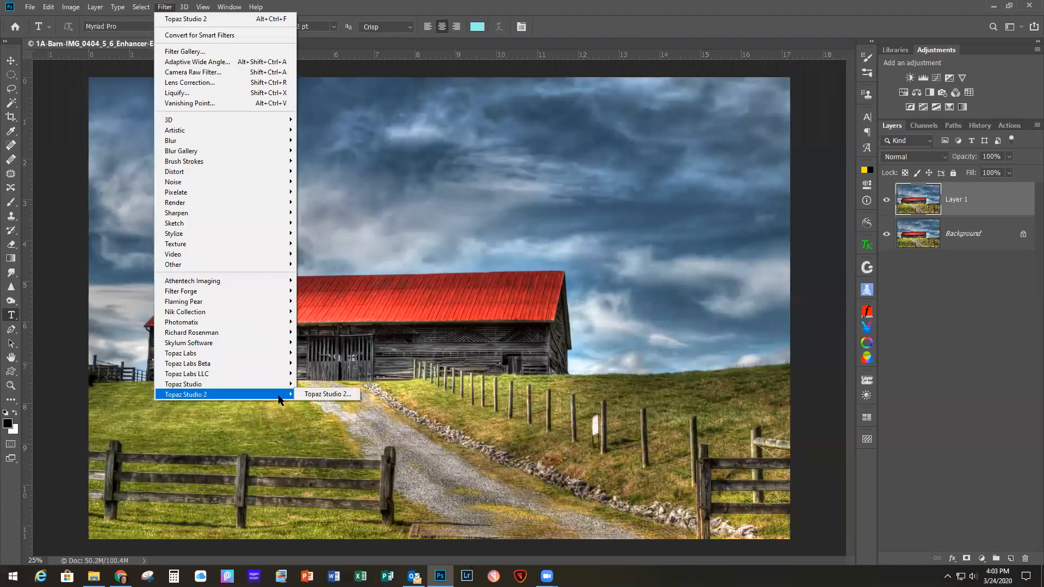
pyautogui.click(326, 395)
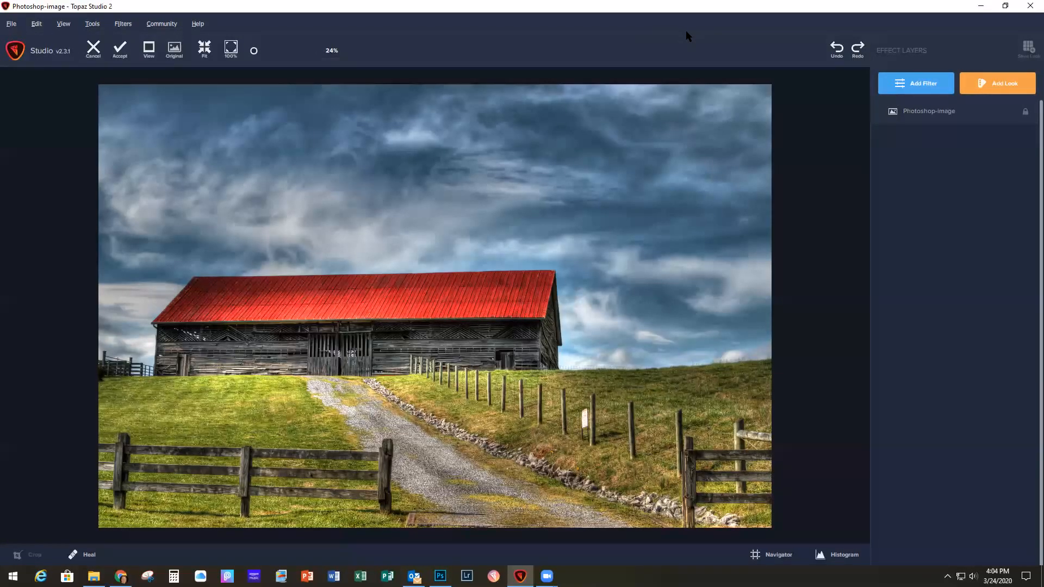
# Step: Add an HSL Color Tuning filter from the favorite filters and set its red saturation to -0.27
pyautogui.click(919, 87)
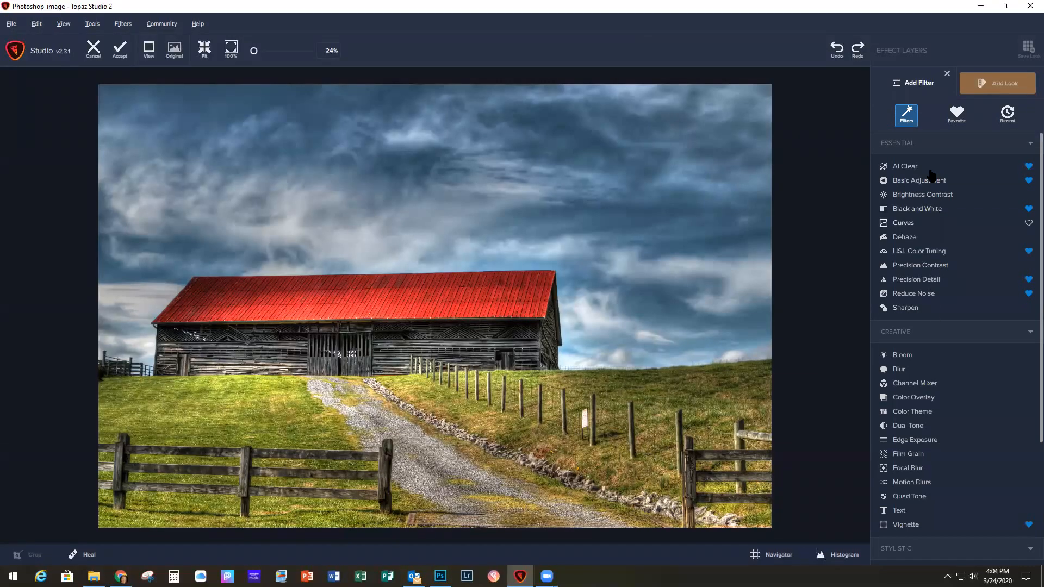
pyautogui.scroll(-3, 932, 343)
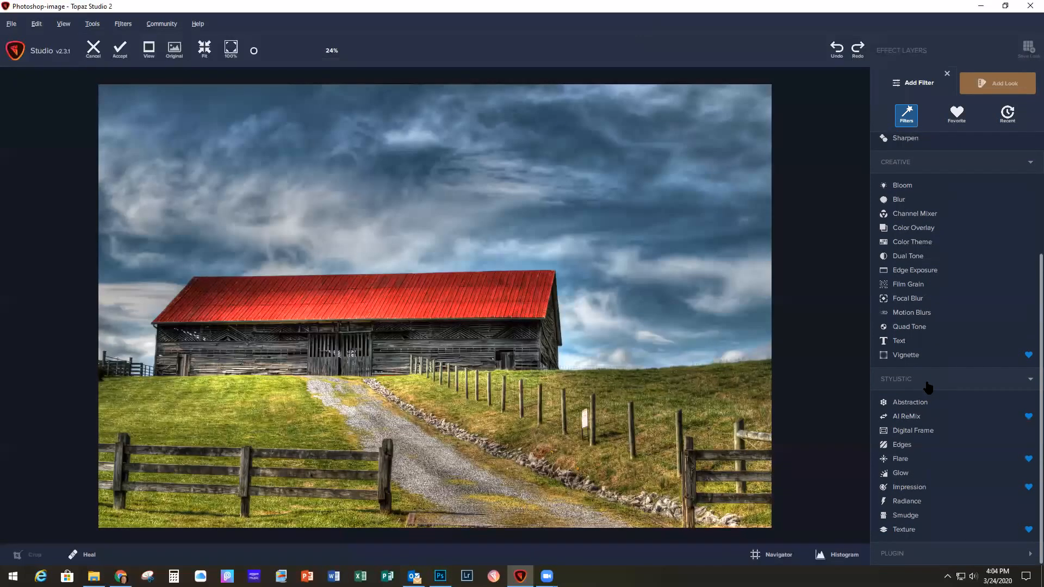
pyautogui.click(998, 88)
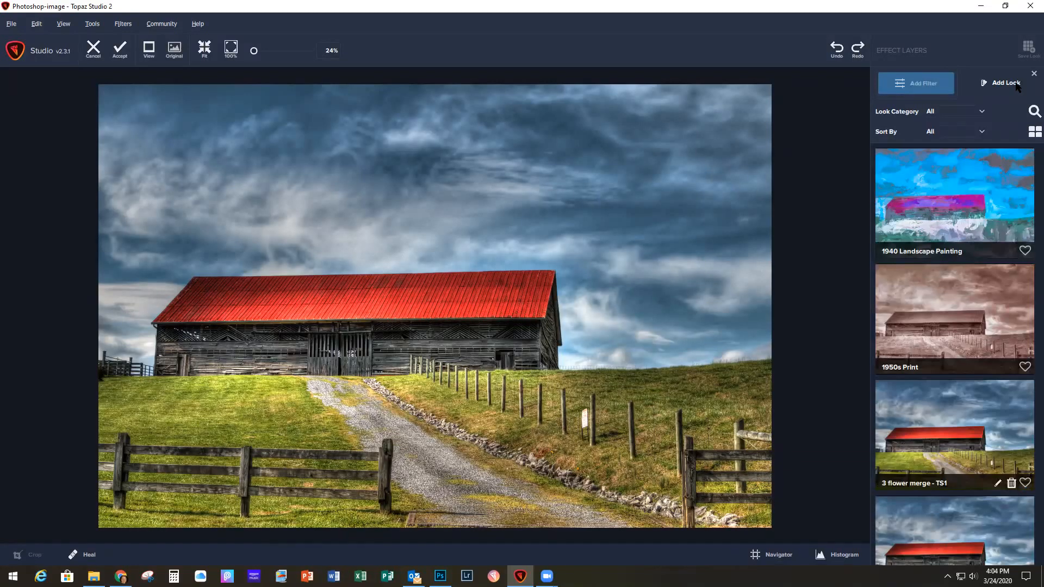
pyautogui.click(922, 86)
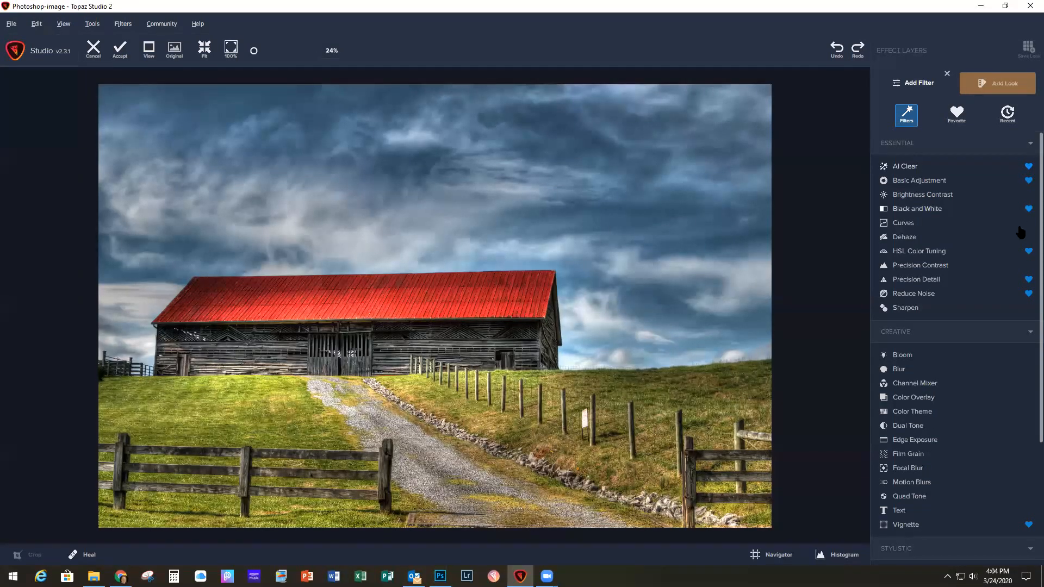
pyautogui.click(957, 114)
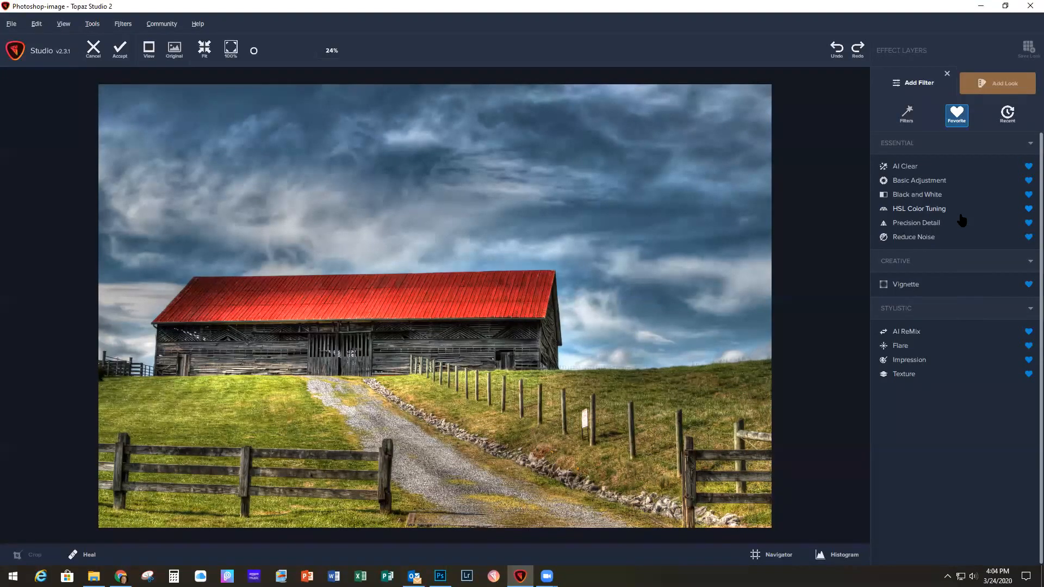
pyautogui.click(917, 210)
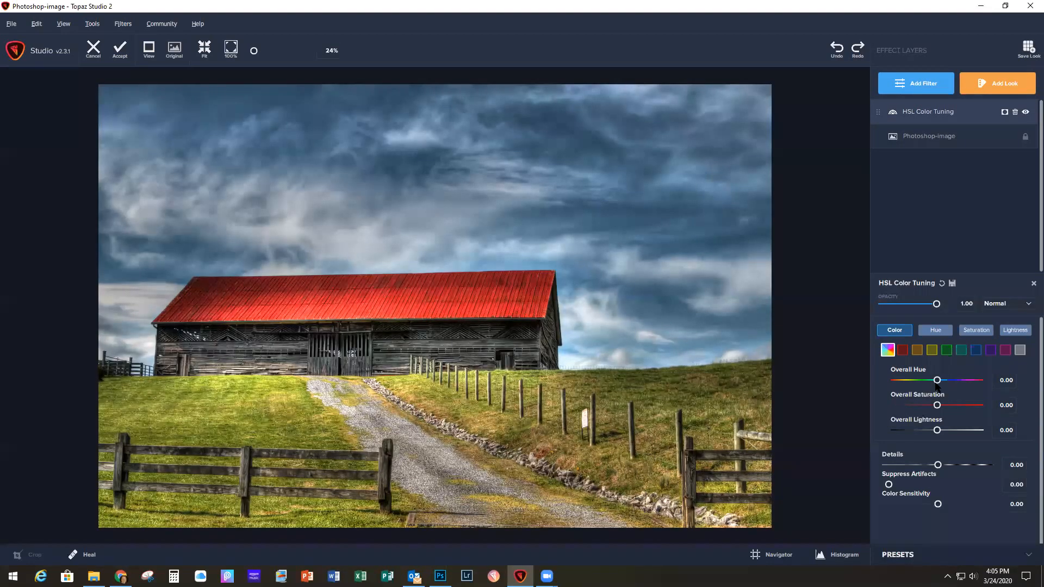
pyautogui.click(901, 350)
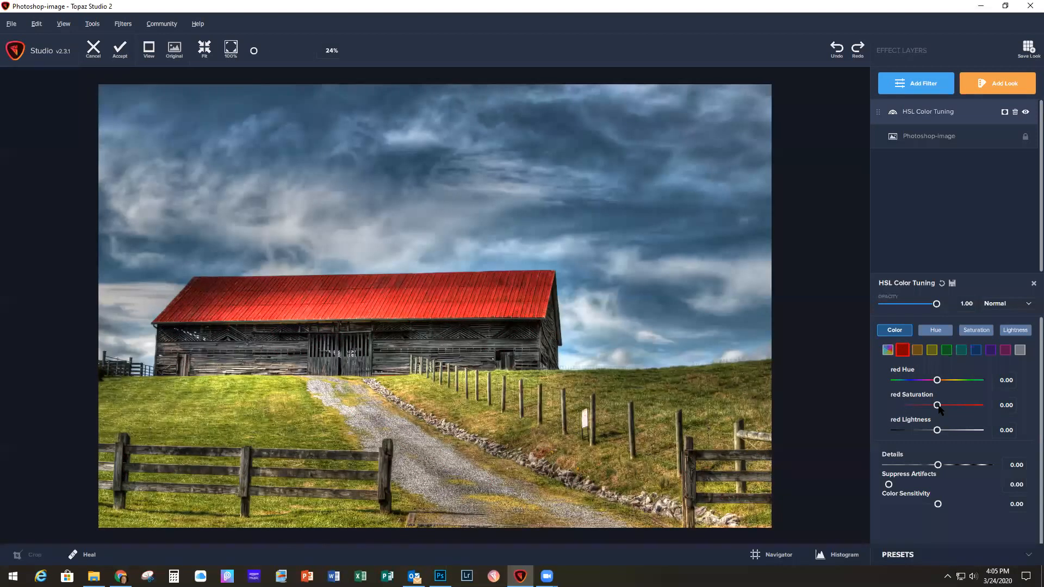
pyautogui.moveTo(937, 407); pyautogui.dragTo(926, 410)
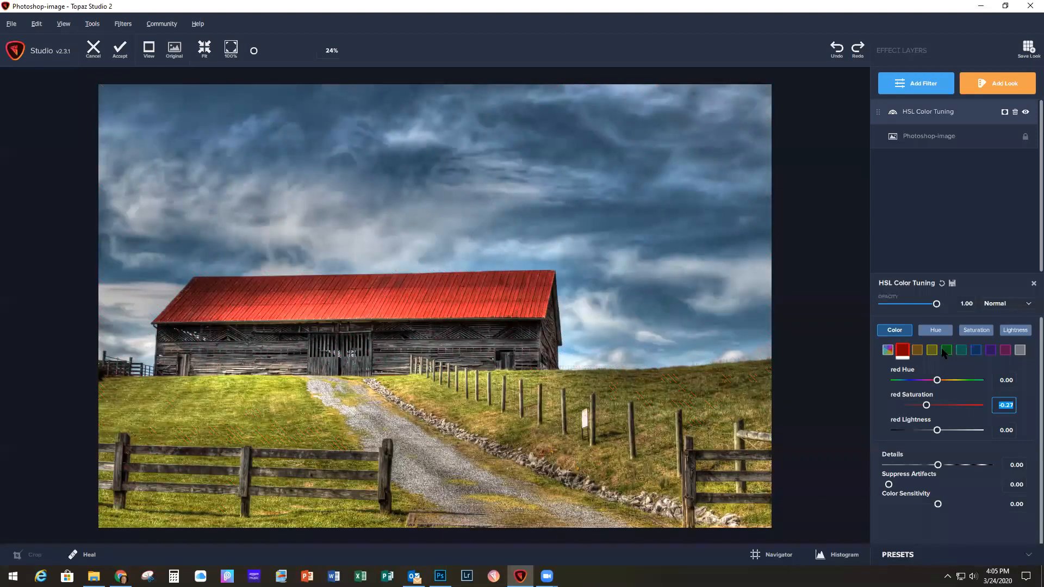
# Step: Raise the blue saturation slightly in the HSL Color Tuning filter and close its settings
pyautogui.click(975, 350)
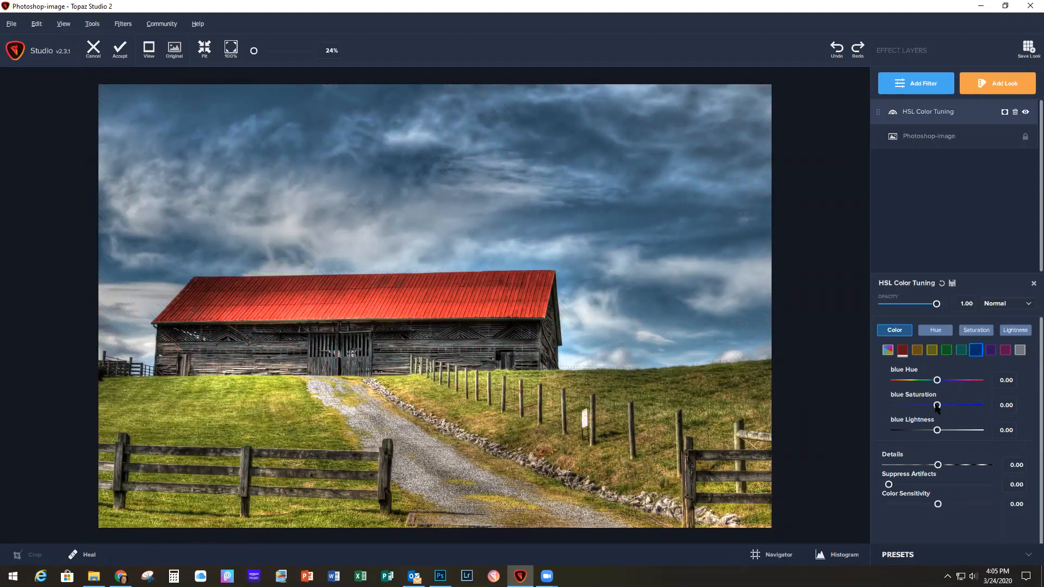
pyautogui.moveTo(937, 407); pyautogui.dragTo(943, 406)
pyautogui.click(1032, 284)
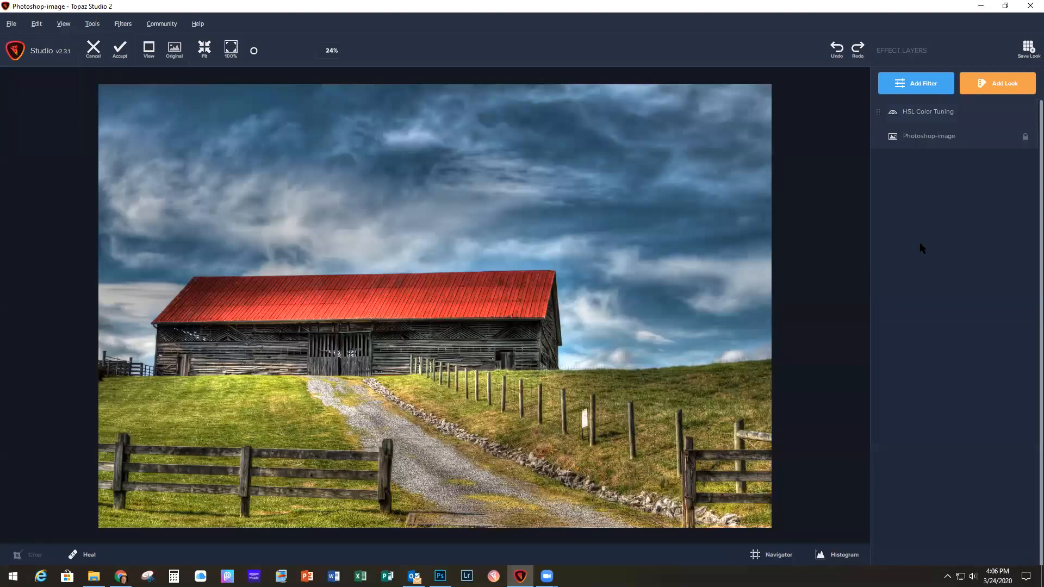
# Step: Add a Precision Detail filter with Overall Small Detail at 0.15 and Overall Medium Detail at 0.11
pyautogui.click(919, 87)
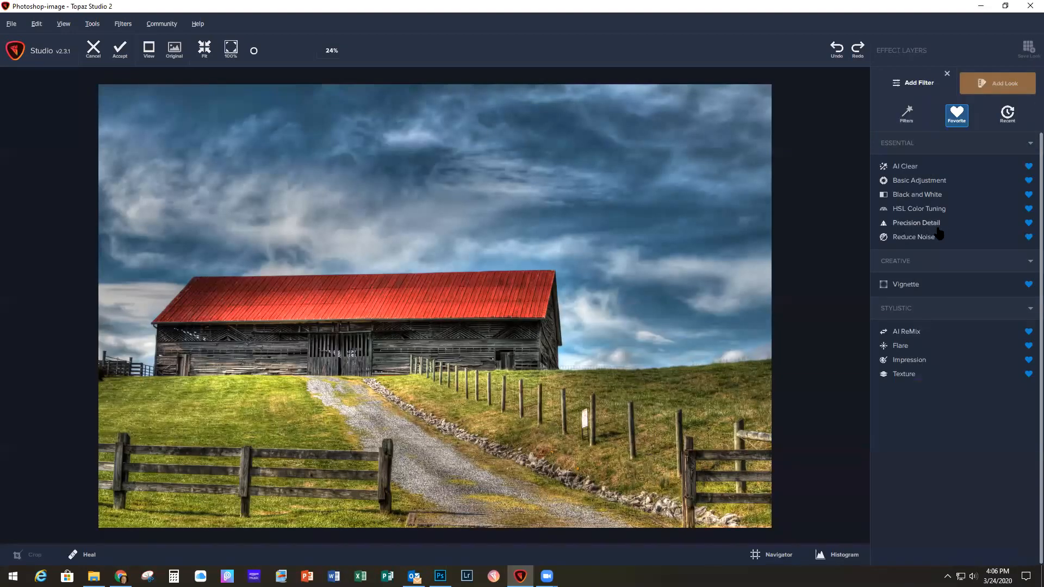
pyautogui.click(932, 225)
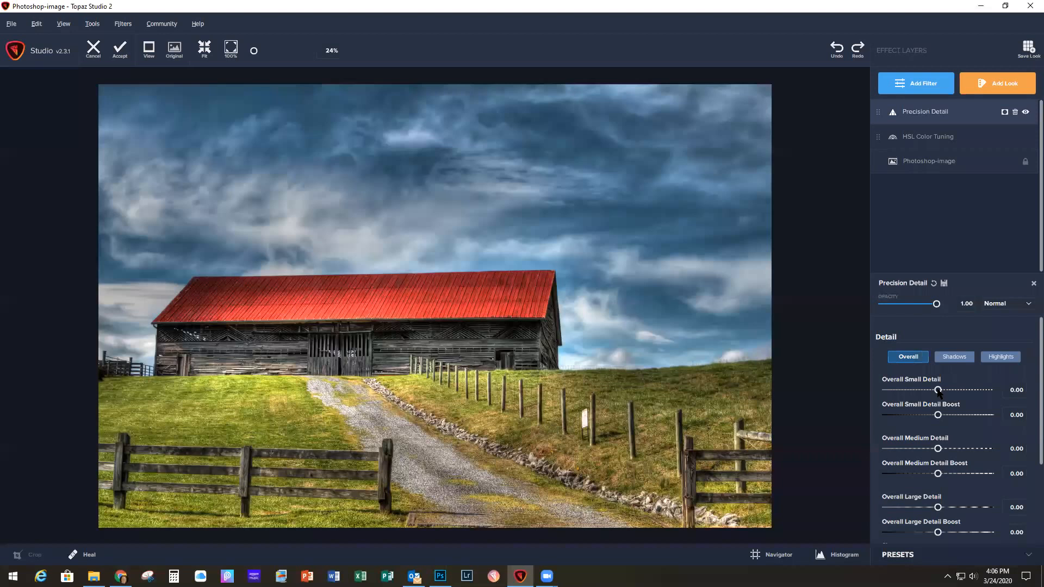
pyautogui.moveTo(939, 393); pyautogui.dragTo(945, 392)
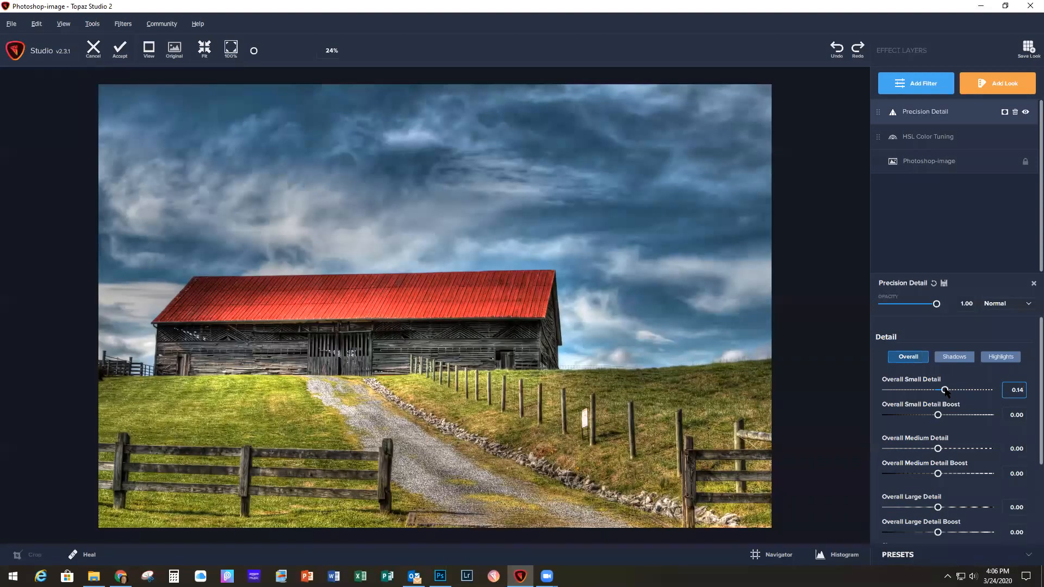
pyautogui.moveTo(945, 388); pyautogui.dragTo(946, 390)
pyautogui.moveTo(937, 450); pyautogui.dragTo(943, 450)
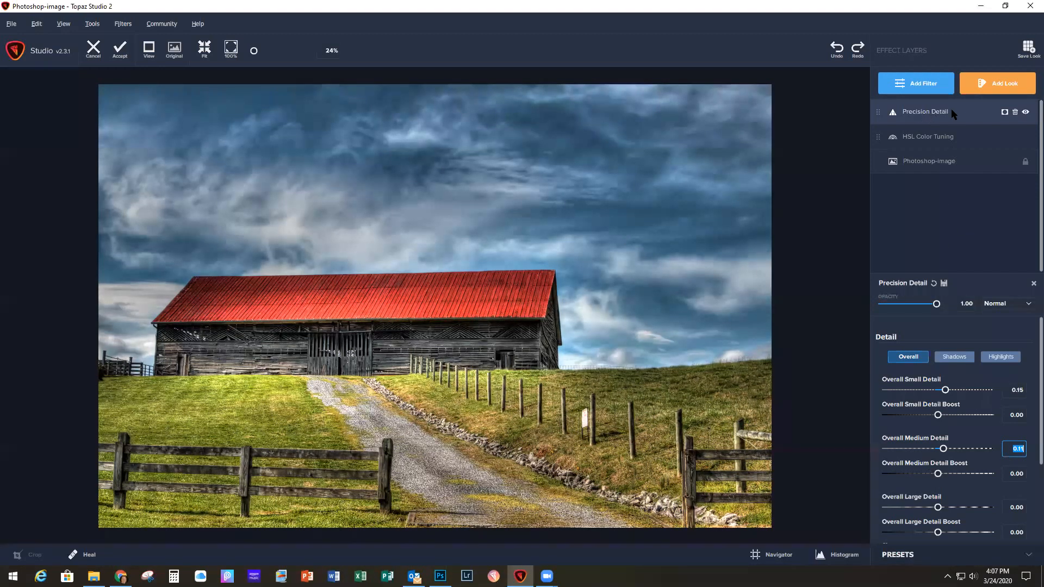
# Step: Add a mask to the Precision Detail filter and mask out the blue sky by sampling its color
pyautogui.click(1004, 113)
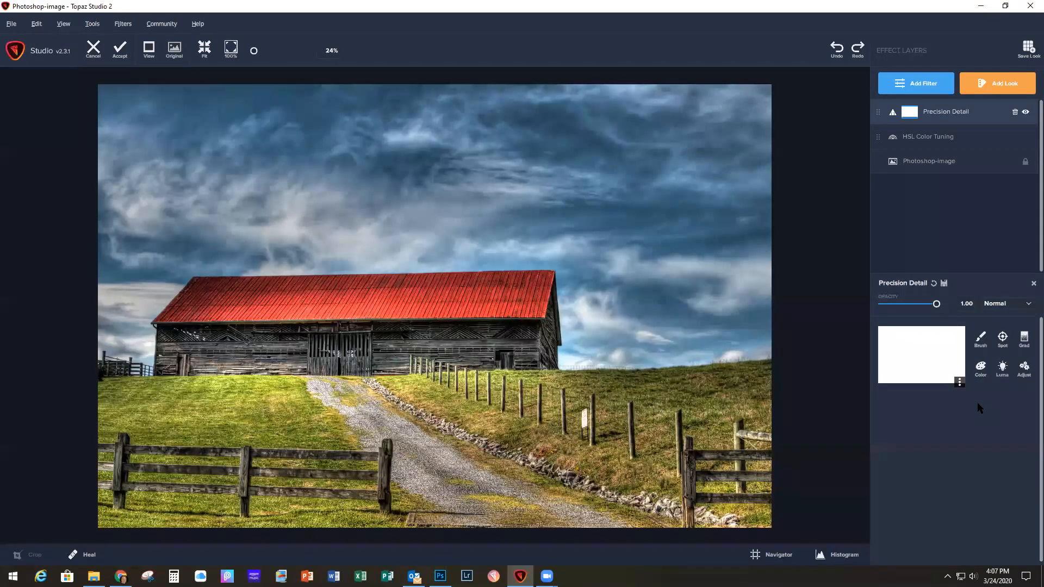
pyautogui.click(981, 370)
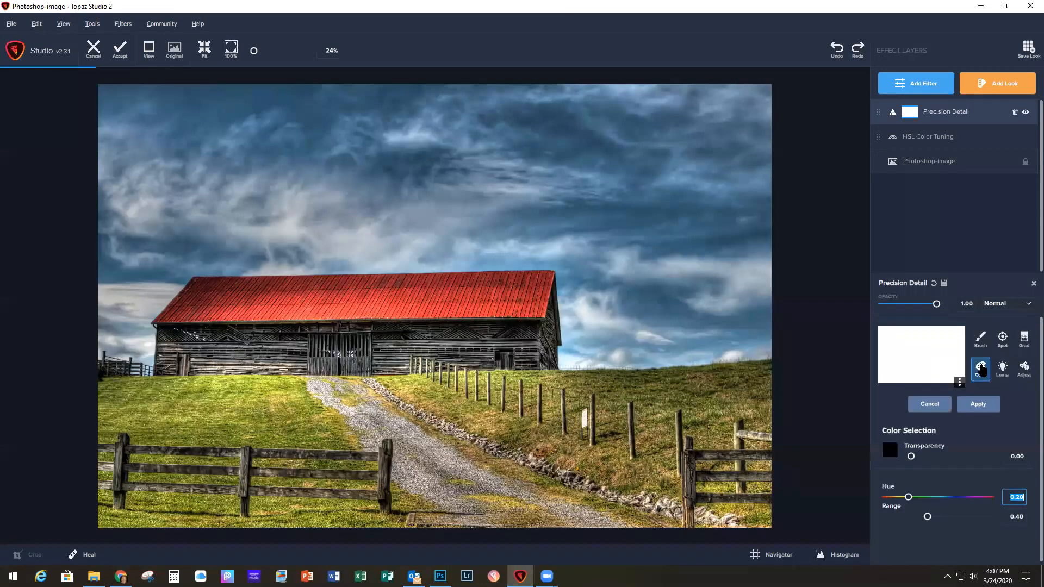
pyautogui.click(597, 208)
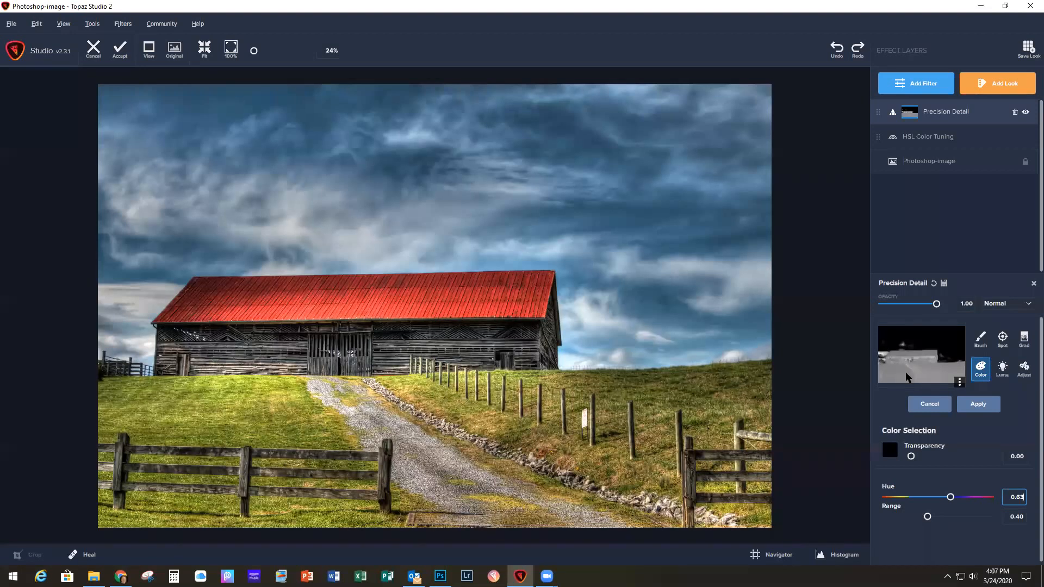
# Step: Set the mask brush to white with Transparency 1.00 and Softness 0.28
pyautogui.click(981, 339)
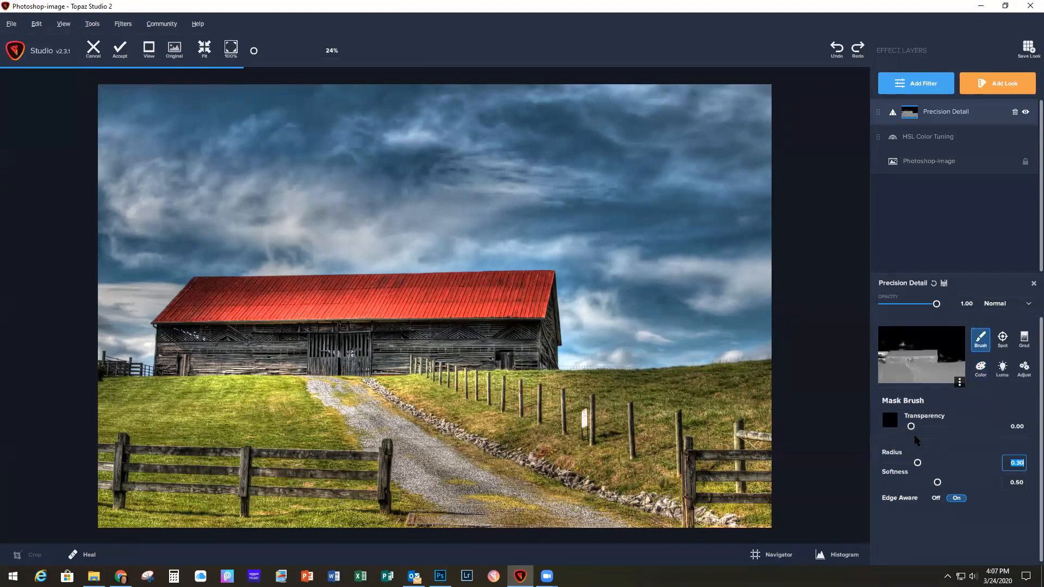
pyautogui.moveTo(911, 426); pyautogui.dragTo(988, 428)
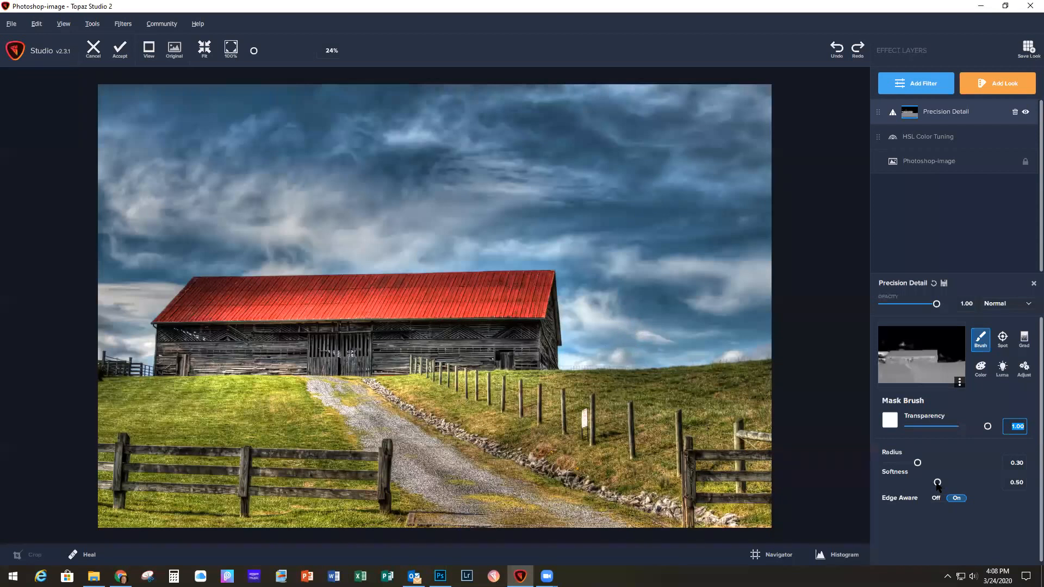
pyautogui.moveTo(936, 483); pyautogui.dragTo(956, 485)
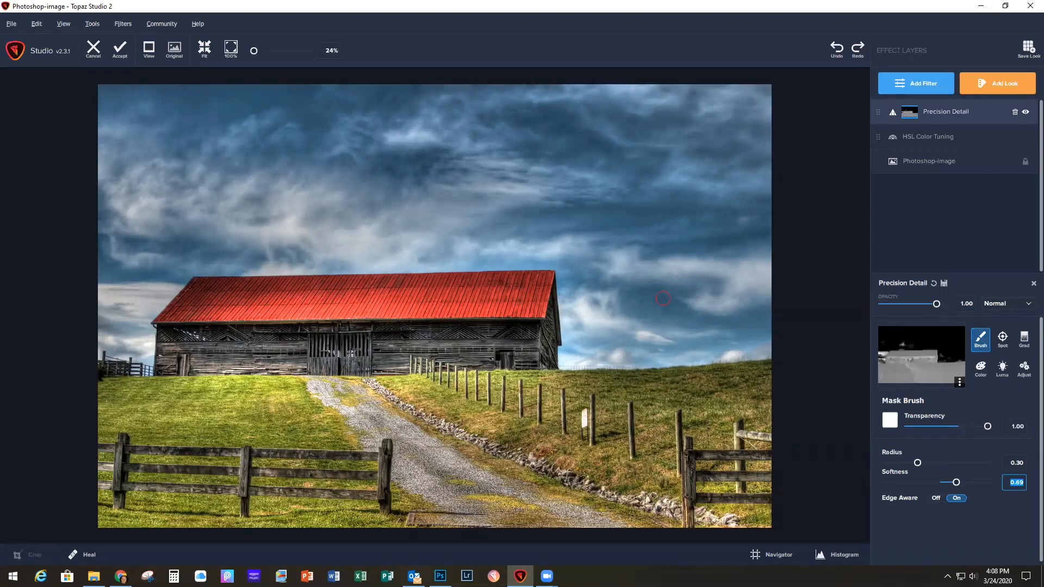
pyautogui.moveTo(956, 482); pyautogui.dragTo(914, 482)
pyautogui.moveTo(914, 482); pyautogui.dragTo(888, 482)
pyautogui.moveTo(888, 483); pyautogui.dragTo(984, 483)
pyautogui.moveTo(981, 483); pyautogui.dragTo(915, 484)
# Step: Paint the Precision Detail mask white over the barn, field, gravel road and fences, filling in missed spots
pyautogui.moveTo(108, 374)
pyautogui.mouseDown()
pyautogui.moveTo(174, 400)
pyautogui.moveTo(157, 362)
pyautogui.moveTo(168, 333)
pyautogui.moveTo(201, 293)
pyautogui.moveTo(231, 286)
pyautogui.moveTo(519, 296)
pyautogui.moveTo(552, 304)
pyautogui.moveTo(557, 331)
pyautogui.moveTo(532, 386)
pyautogui.moveTo(764, 390)
pyautogui.moveTo(653, 416)
pyautogui.moveTo(508, 411)
pyautogui.moveTo(509, 361)
pyautogui.moveTo(462, 331)
pyautogui.moveTo(212, 334)
pyautogui.moveTo(201, 381)
pyautogui.moveTo(478, 376)
pyautogui.moveTo(467, 392)
pyautogui.moveTo(196, 394)
pyautogui.moveTo(158, 418)
pyautogui.moveTo(108, 421)
pyautogui.moveTo(174, 429)
pyautogui.moveTo(280, 402)
pyautogui.moveTo(767, 427)
pyautogui.moveTo(581, 448)
pyautogui.moveTo(342, 435)
pyautogui.moveTo(114, 446)
pyautogui.moveTo(245, 467)
pyautogui.moveTo(779, 461)
pyautogui.moveTo(92, 492)
pyautogui.moveTo(343, 511)
pyautogui.moveTo(769, 514)
pyautogui.moveTo(535, 492)
pyautogui.mouseUp()
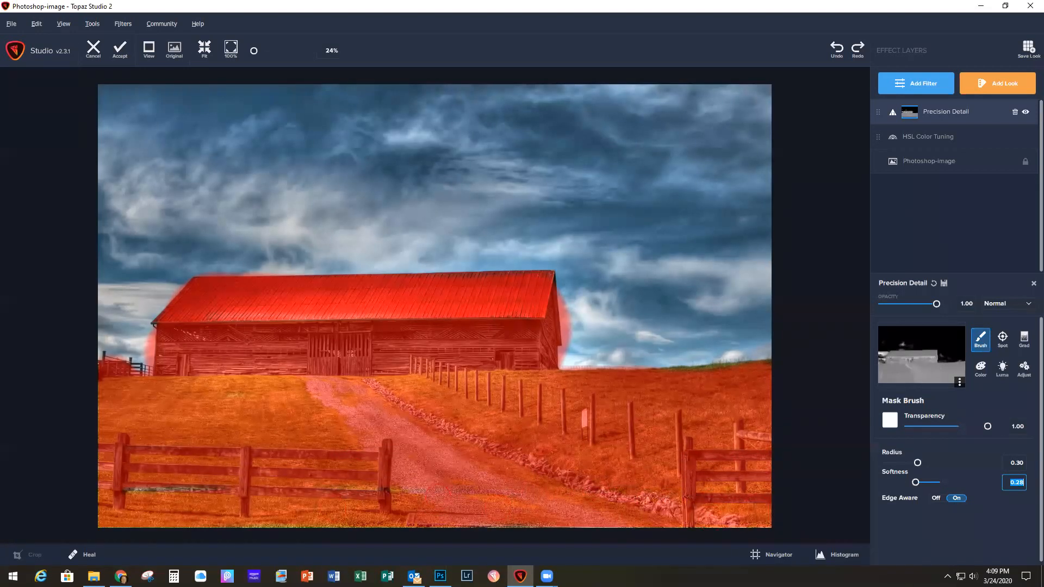
pyautogui.moveTo(248, 494)
pyautogui.mouseDown()
pyautogui.moveTo(136, 549)
pyautogui.moveTo(404, 535)
pyautogui.moveTo(178, 524)
pyautogui.mouseUp()
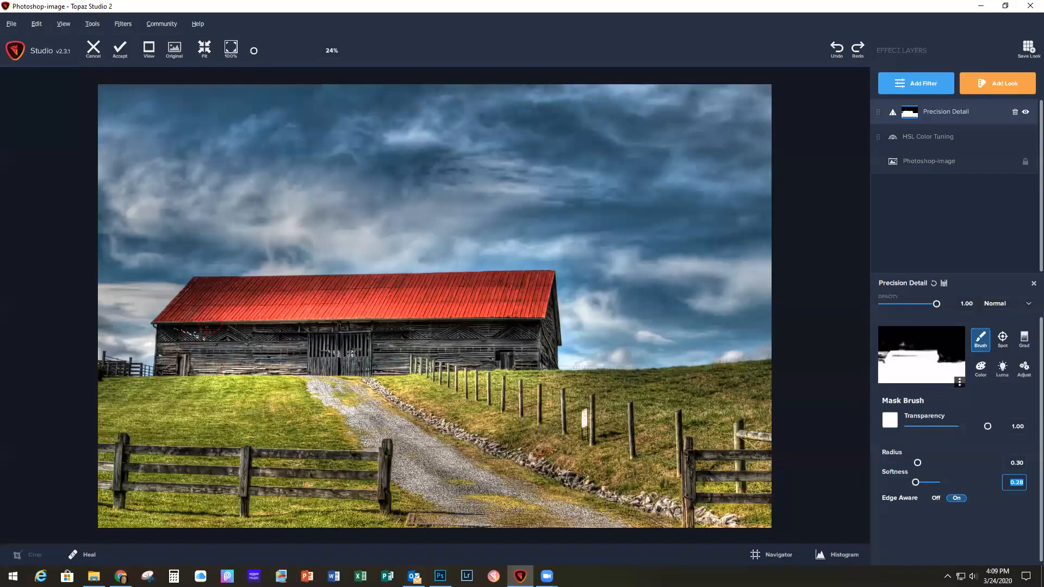
pyautogui.moveTo(185, 328)
pyautogui.mouseDown()
pyautogui.moveTo(196, 299)
pyautogui.moveTo(396, 326)
pyautogui.moveTo(364, 383)
pyautogui.moveTo(438, 392)
pyautogui.mouseUp()
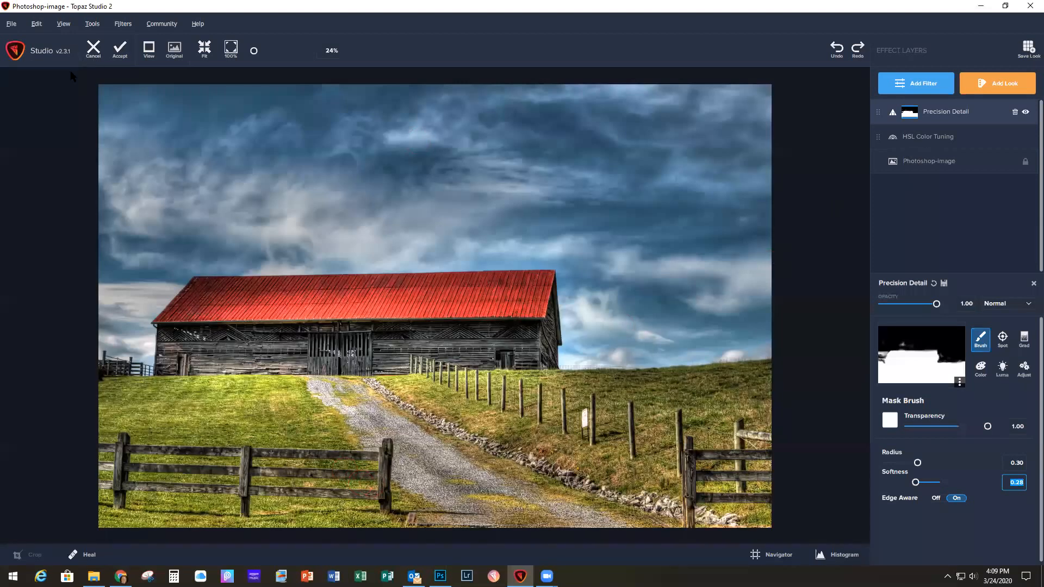
# Step: Accept the filter changes back into Photoshop and compare the image with Layer 1 hidden and shown
pyautogui.click(119, 53)
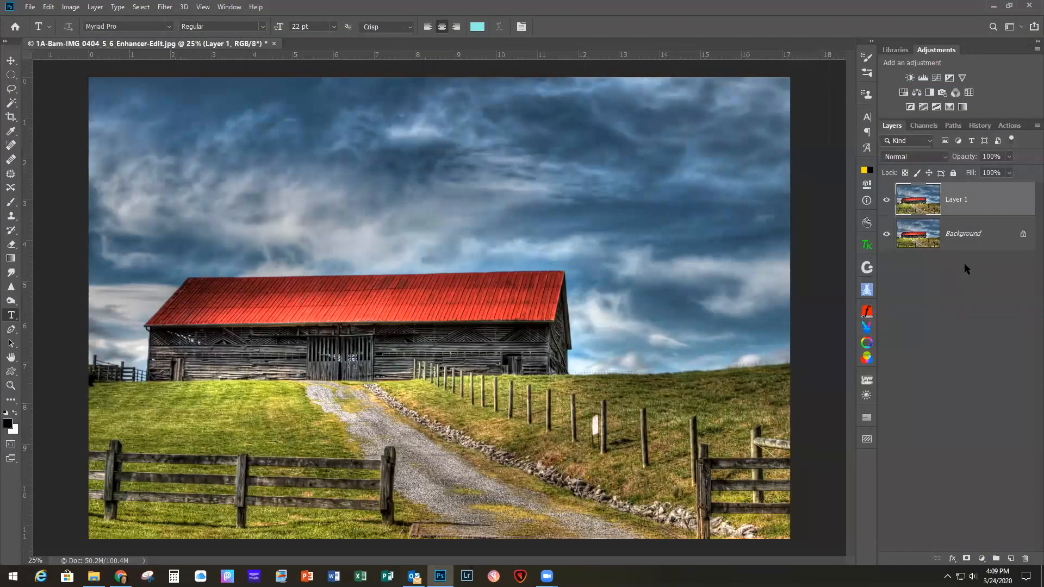
pyautogui.click(885, 202)
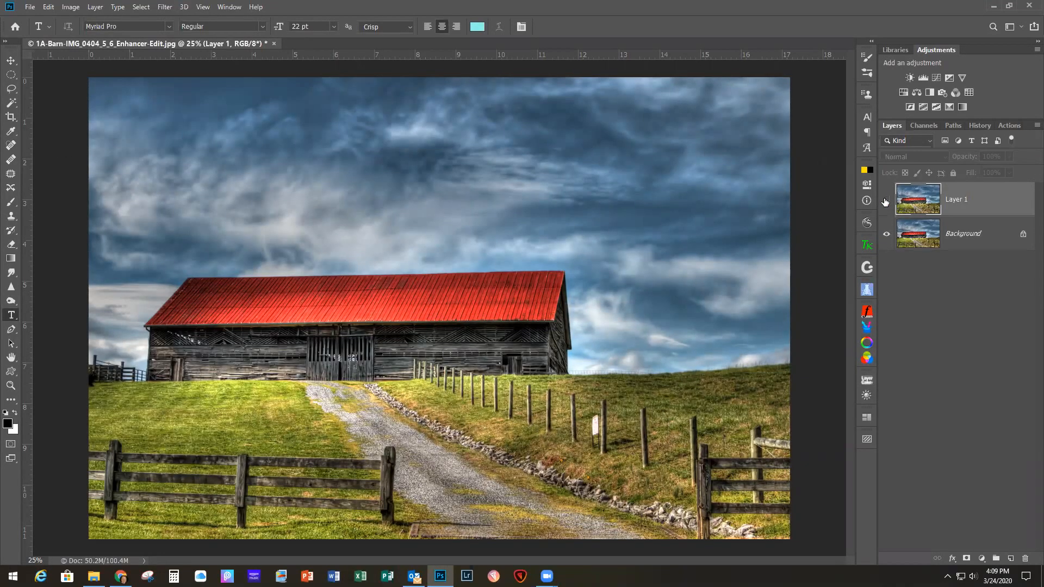
pyautogui.click(885, 201)
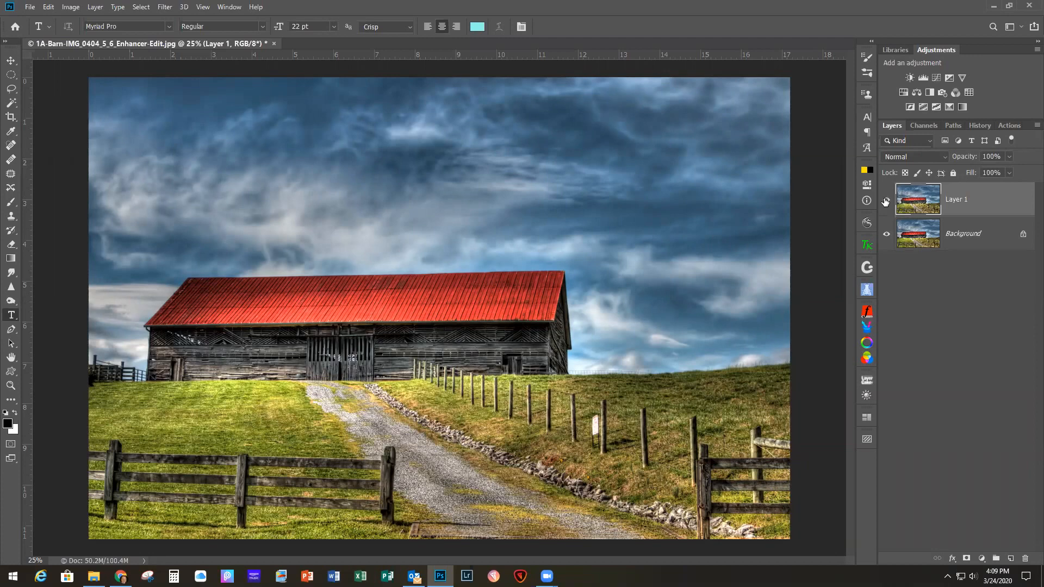
# Step: Rename Layer 1 as "HSL & PrecDetail"
pyautogui.doubleClick(955, 201)
pyautogui.write('HSL & PrecDetail')
pyautogui.press('Return')
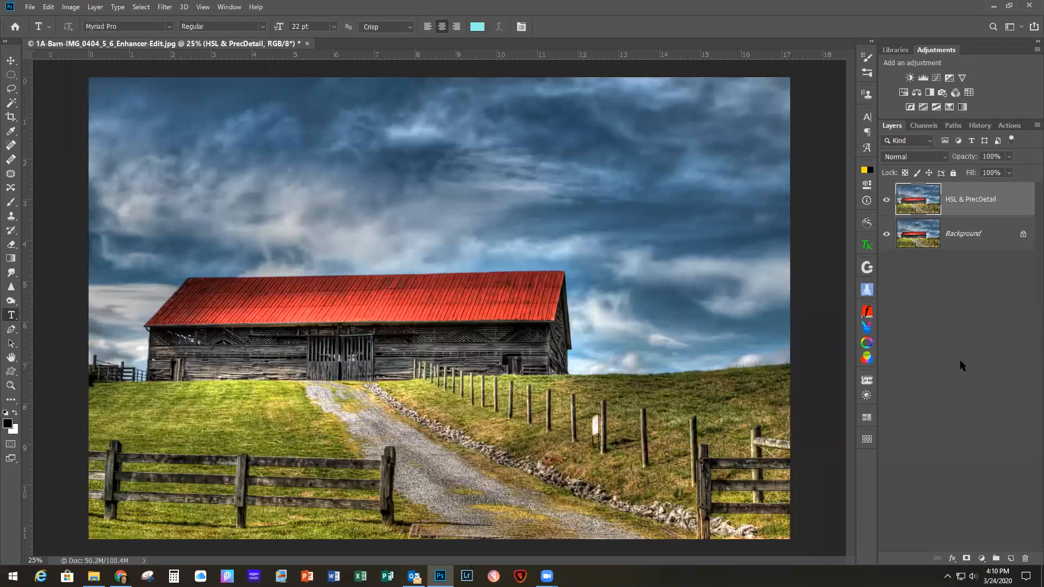
# Step: Duplicate the HSL & PrecDetail layer and open the copy in the Topaz Studio 2 filter
pyautogui.hotkey('ctrl', 'j')
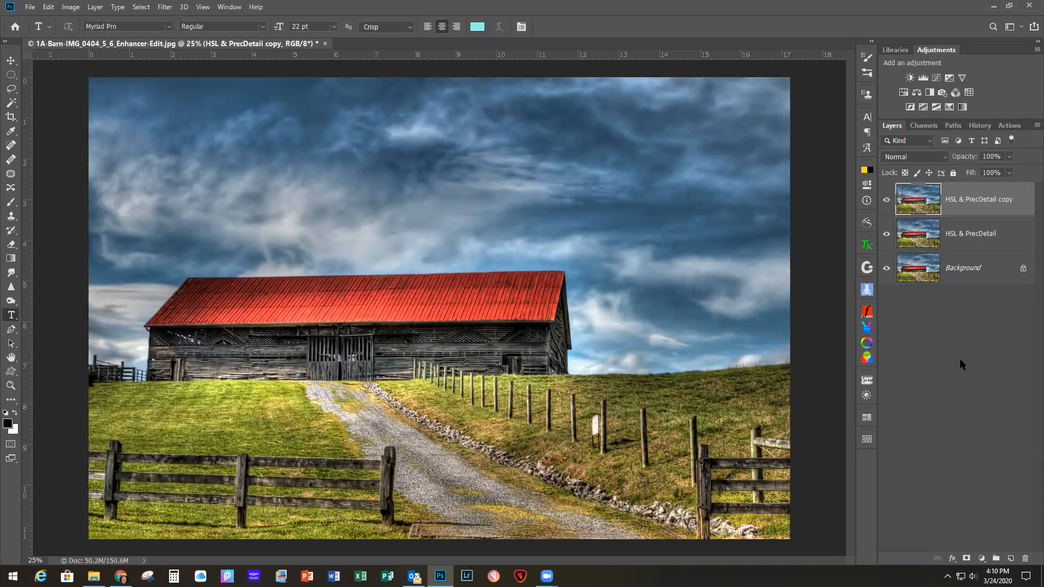
pyautogui.click(164, 7)
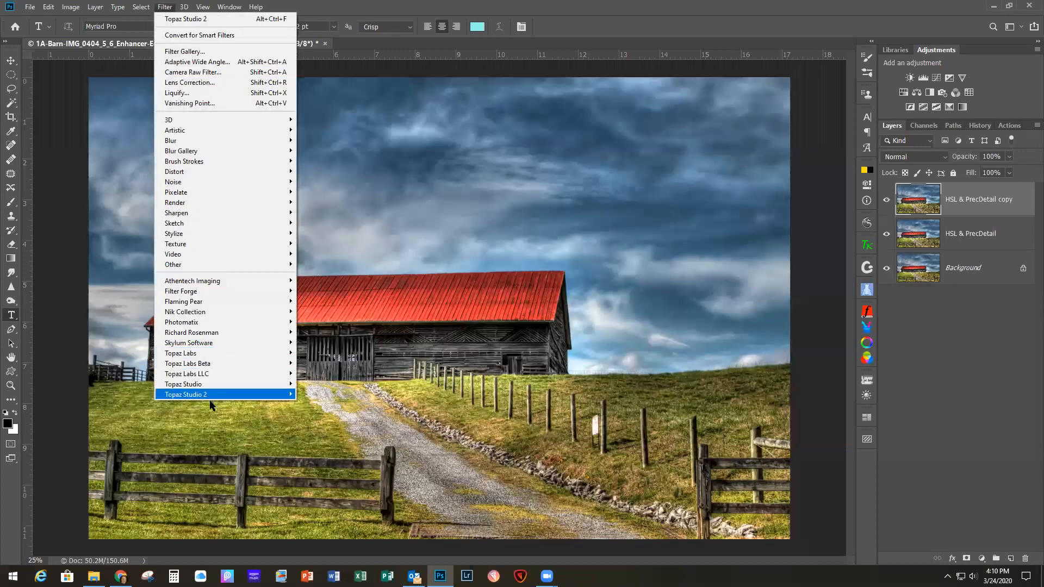
pyautogui.moveTo(229, 394)
pyautogui.click(327, 394)
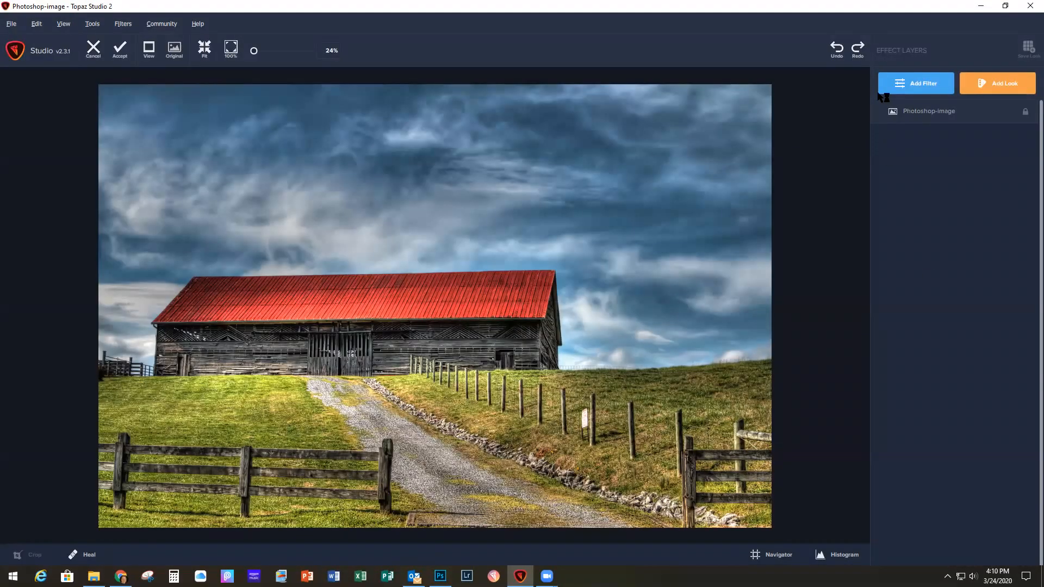
# Step: Add a Texture filter and limit its texture list to the Textures group and Meredith Images category
pyautogui.click(918, 85)
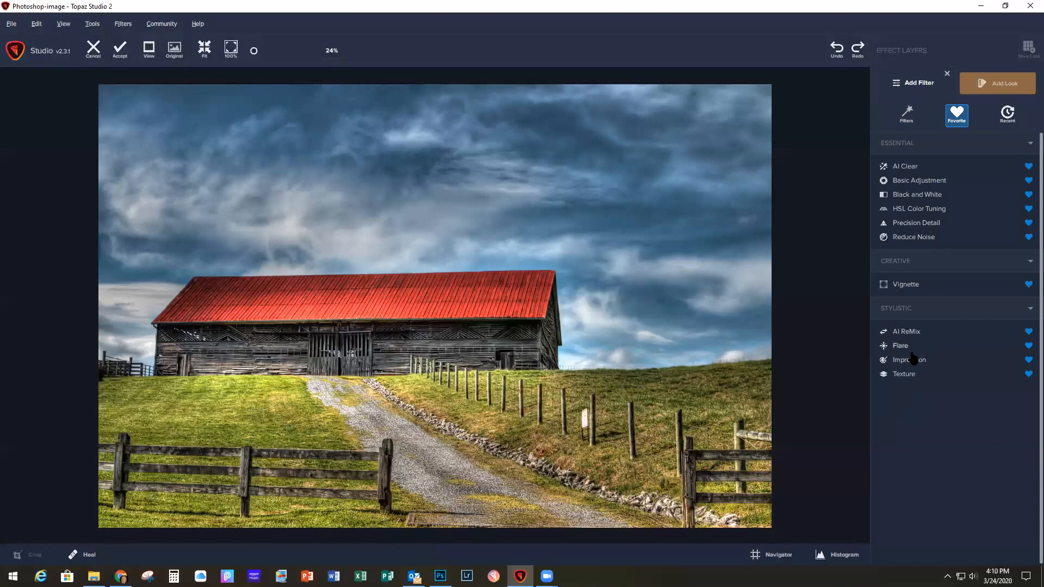
pyautogui.click(904, 373)
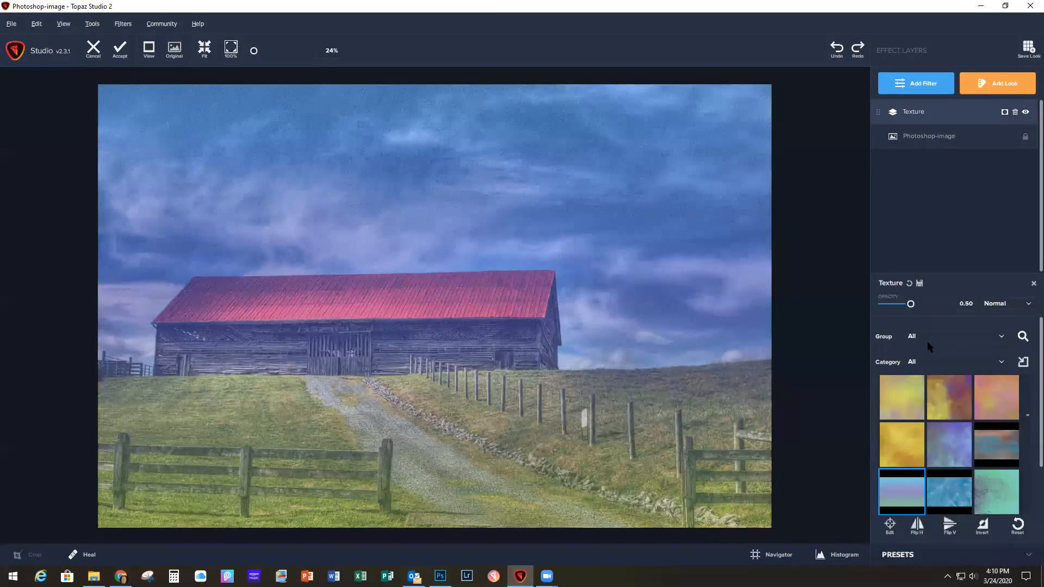
pyautogui.click(1000, 337)
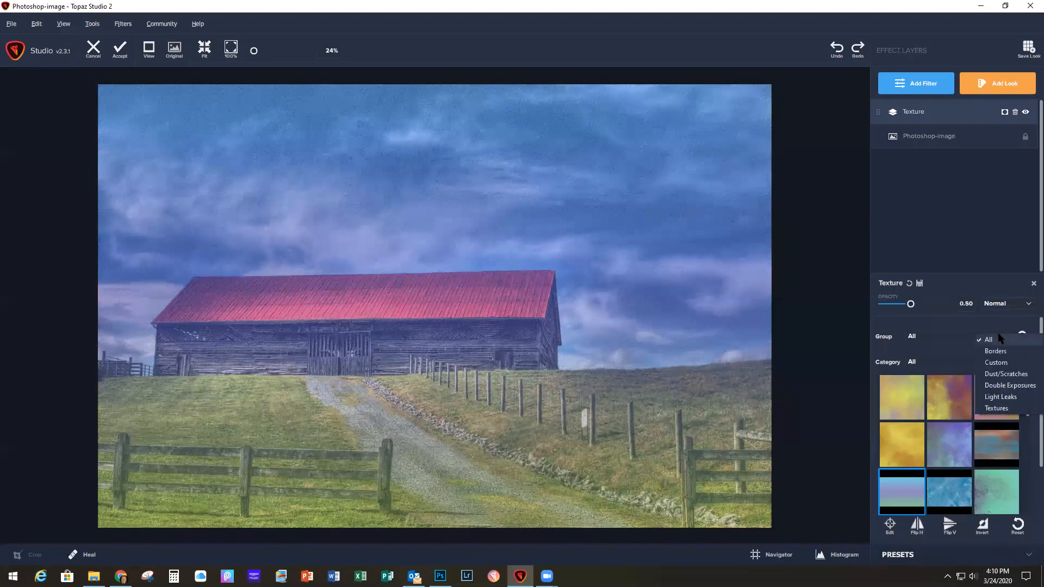
pyautogui.click(996, 409)
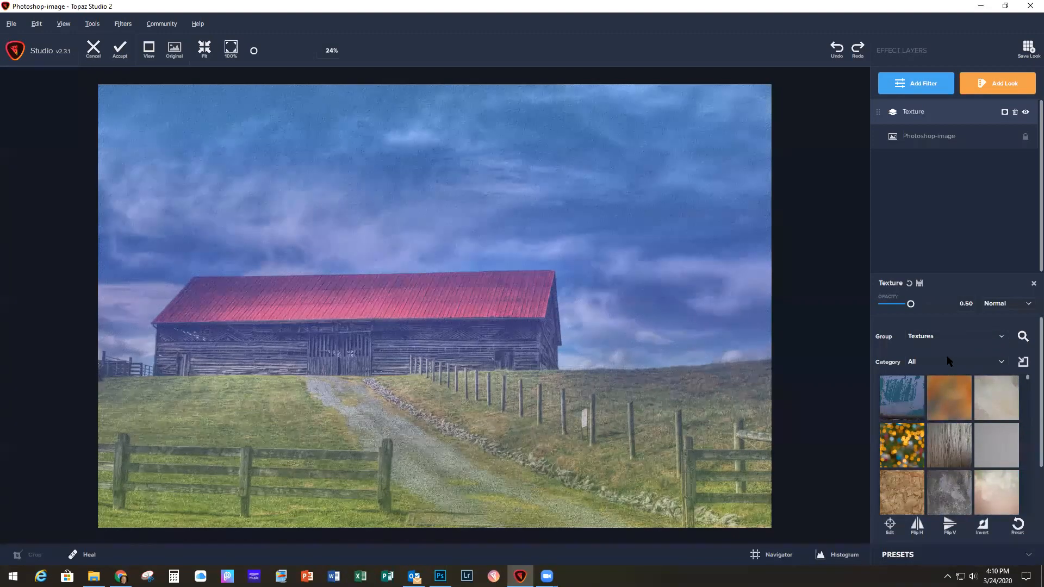
pyautogui.click(931, 360)
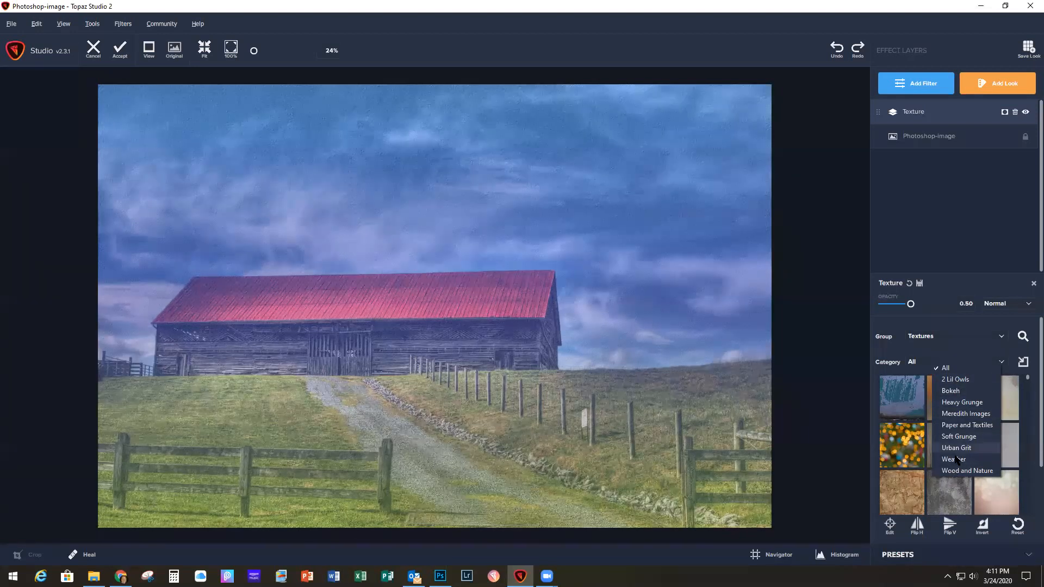
pyautogui.click(957, 416)
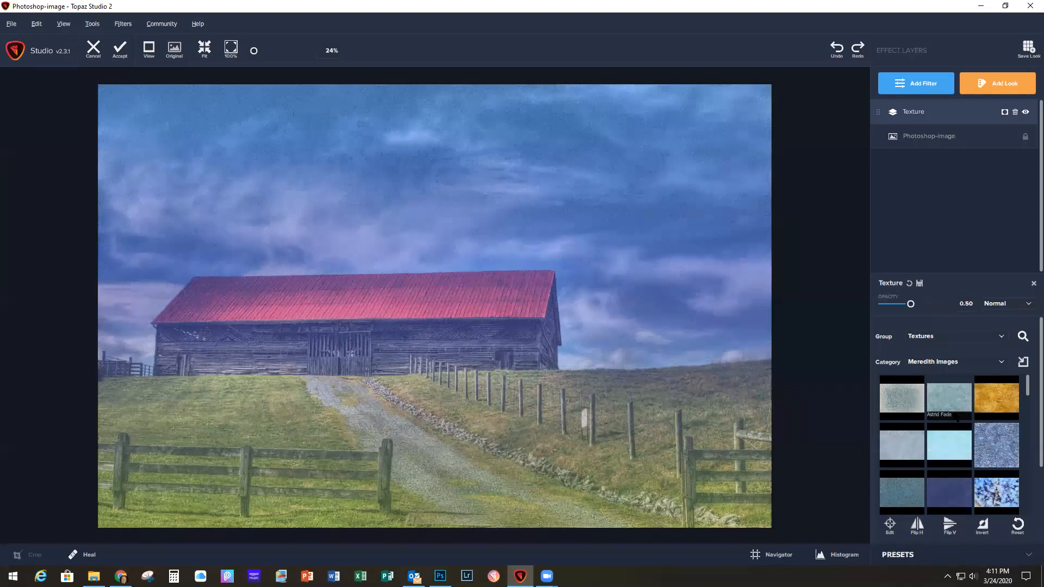
# Step: Apply the Golden Sunrise texture to the photo and flip it vertically
pyautogui.scroll(-3, 957, 421)
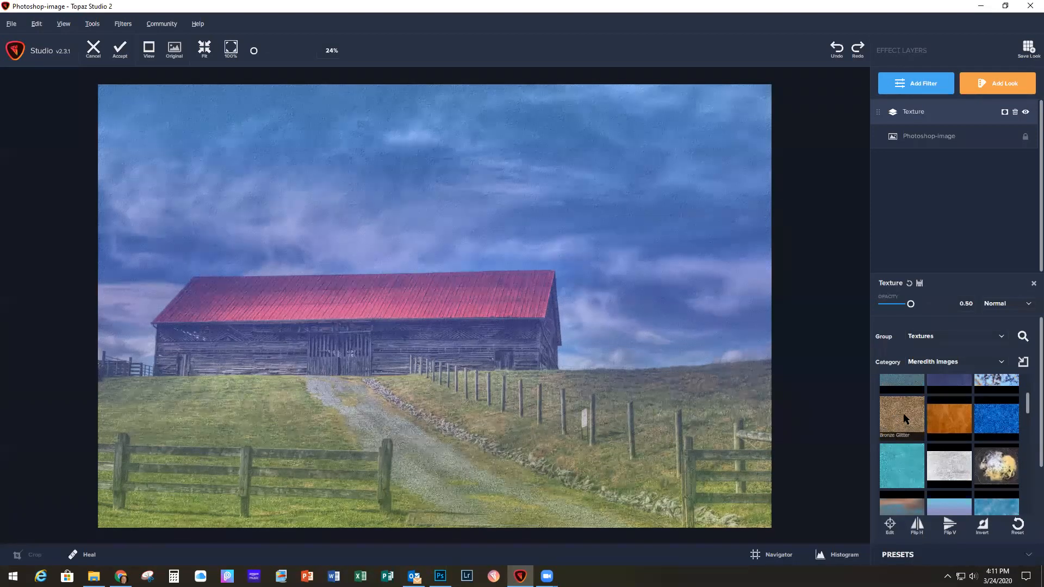
pyautogui.scroll(-3, 906, 424)
pyautogui.scroll(-5, 904, 416)
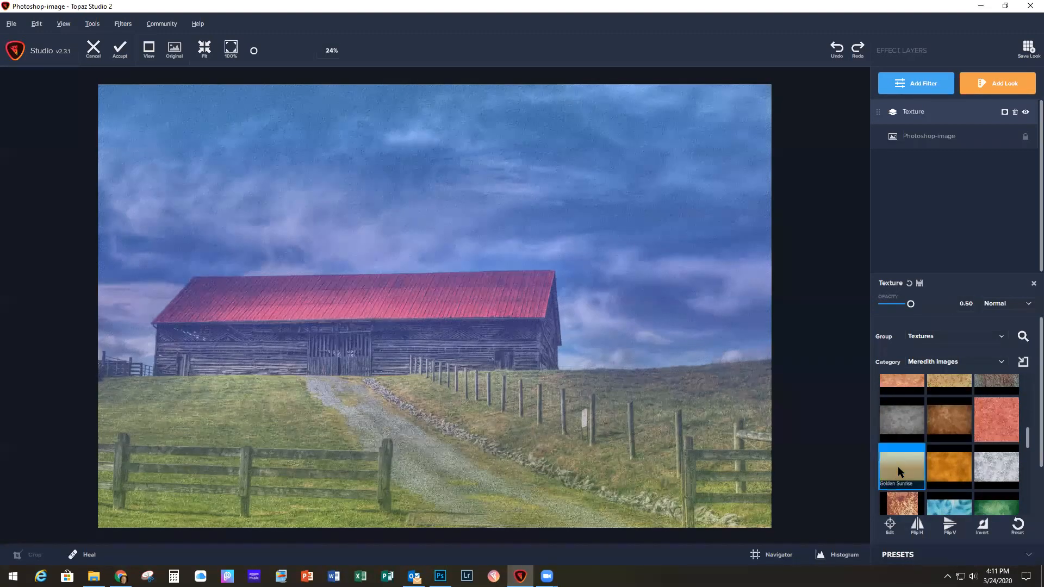
pyautogui.click(898, 466)
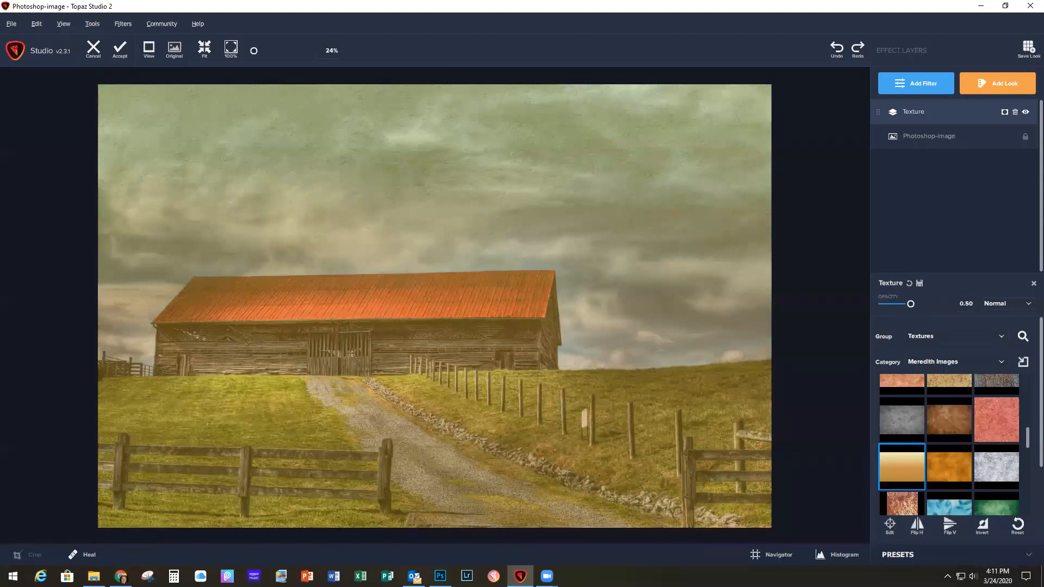
pyautogui.click(949, 528)
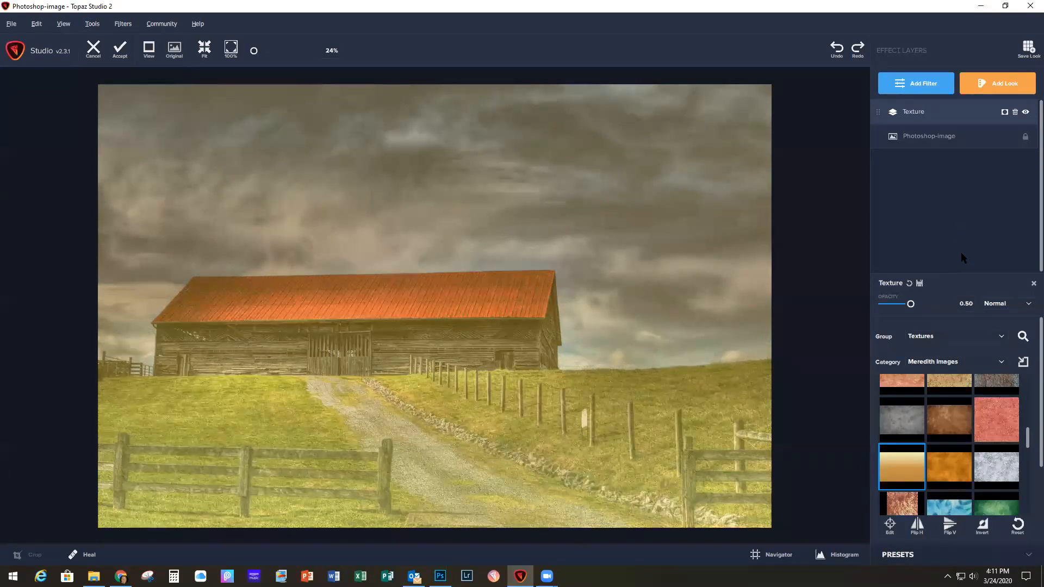
# Step: Set the Texture filter's blend mode to Multiply and its opacity to 0.30
pyautogui.click(1027, 305)
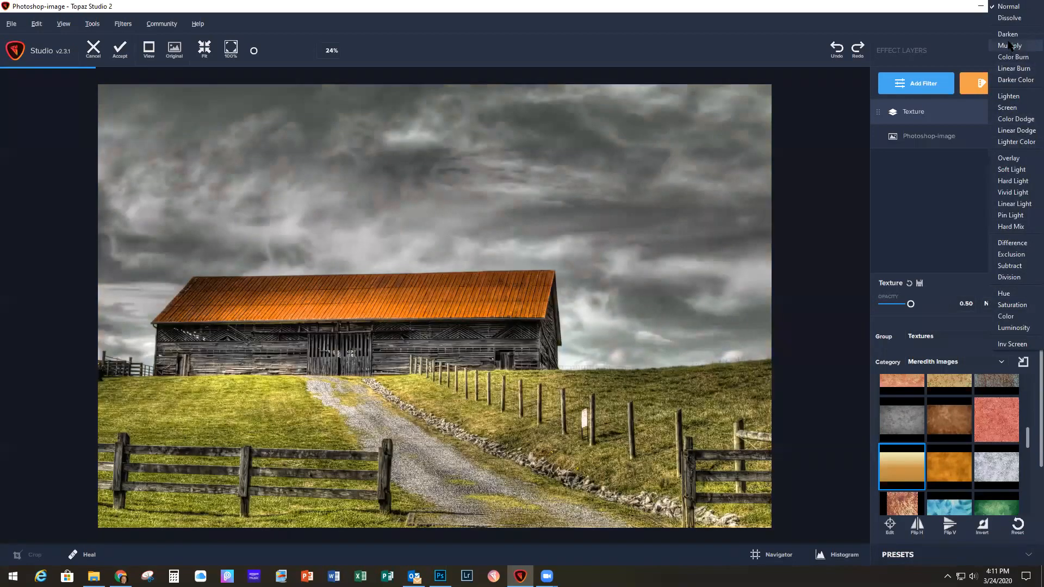
pyautogui.click(1008, 45)
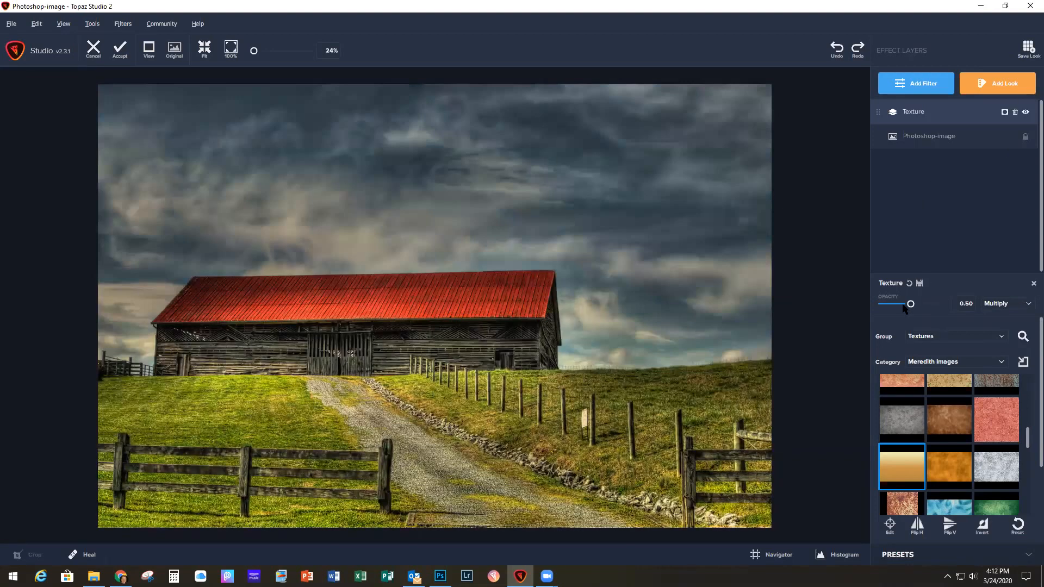
pyautogui.moveTo(910, 304); pyautogui.dragTo(901, 307)
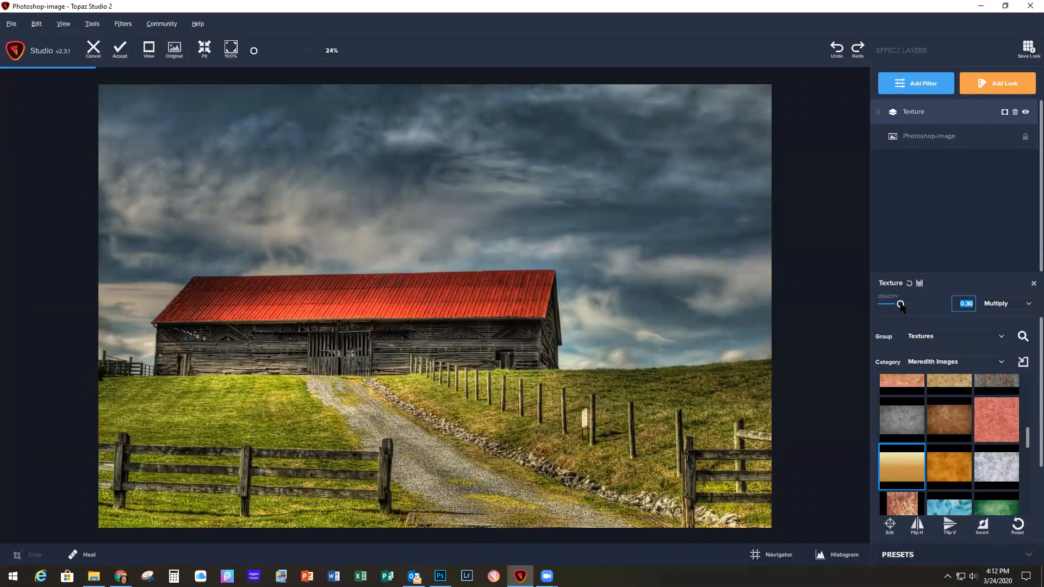
# Step: Compare the image with the Texture filter hidden and shown, and accept the result back into Photoshop
pyautogui.click(1025, 112)
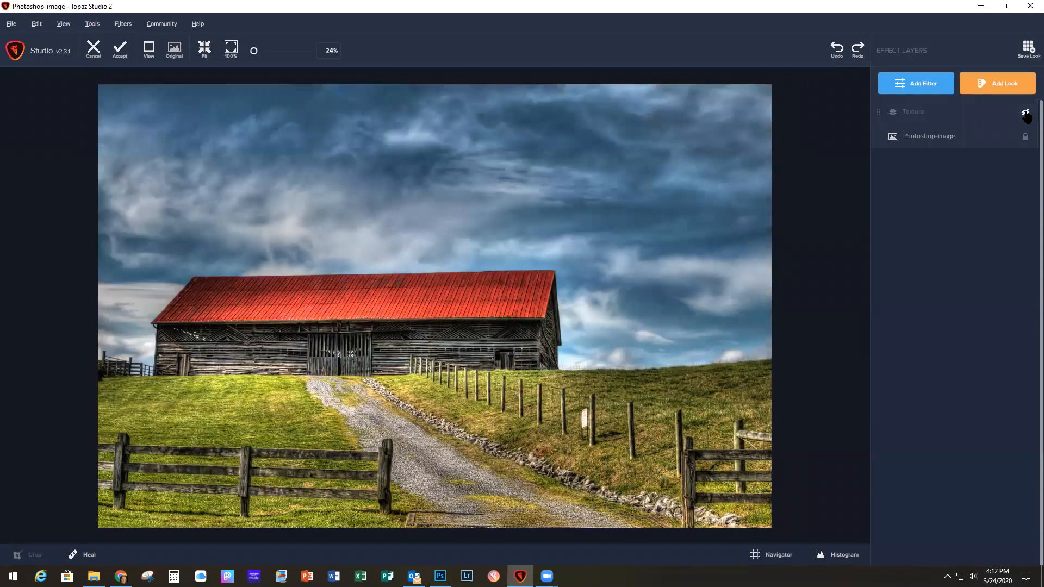
pyautogui.click(1025, 113)
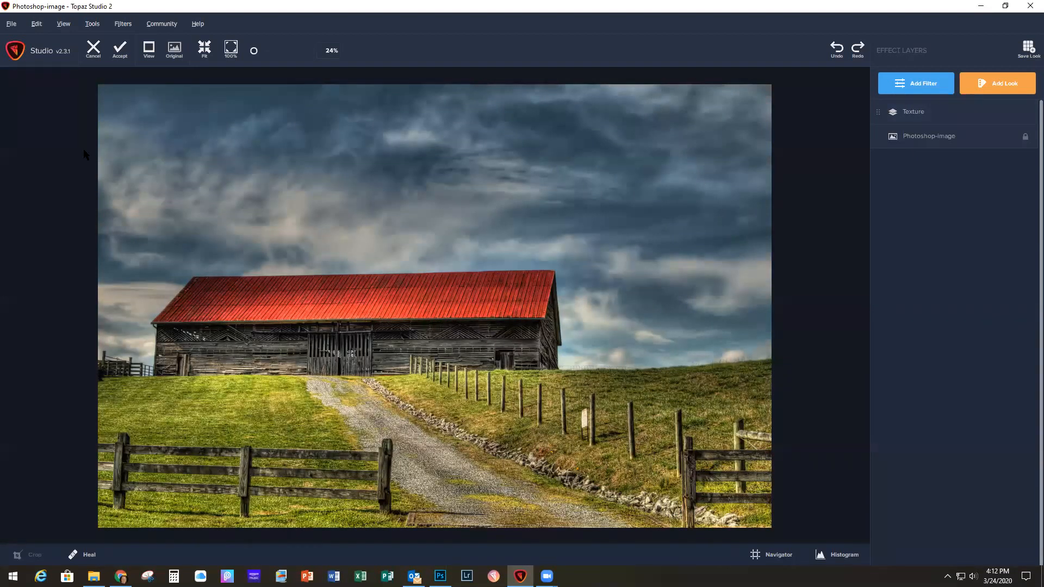
pyautogui.click(119, 52)
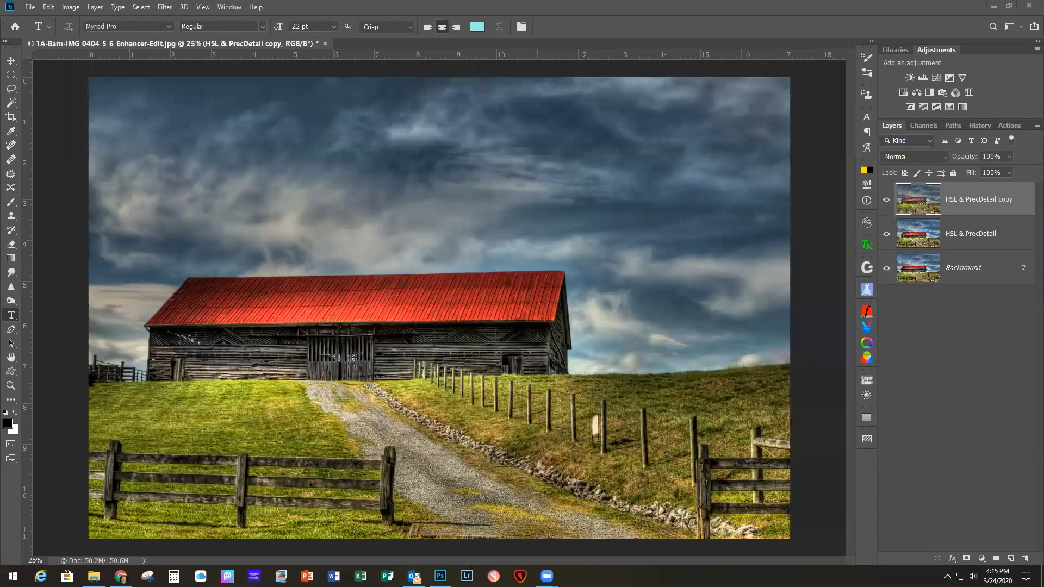
# Step: Place the 1C - Gritty Canvas - Tan texture in the barn document and stretch it to cover the whole canvas
pyautogui.moveTo(1043, 168); pyautogui.dragTo(414, 167)
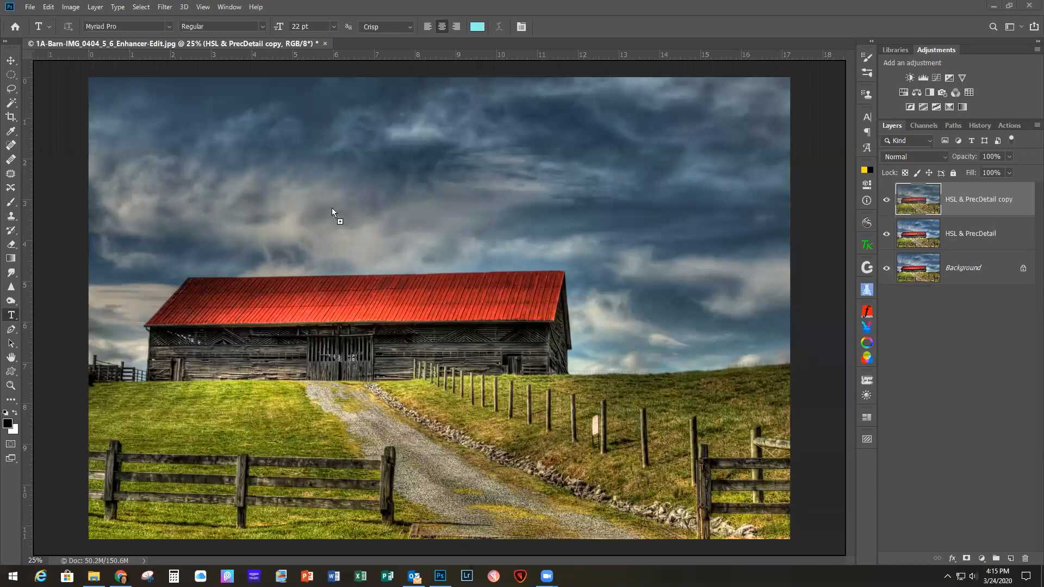
pyautogui.moveTo(332, 208); pyautogui.dragTo(332, 209)
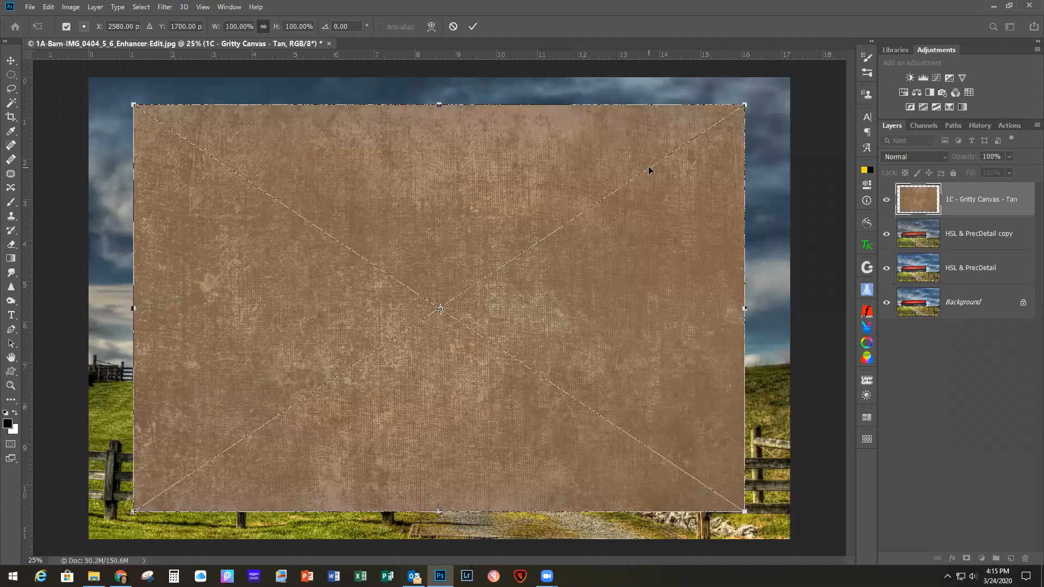
pyautogui.moveTo(401, 186); pyautogui.dragTo(356, 159)
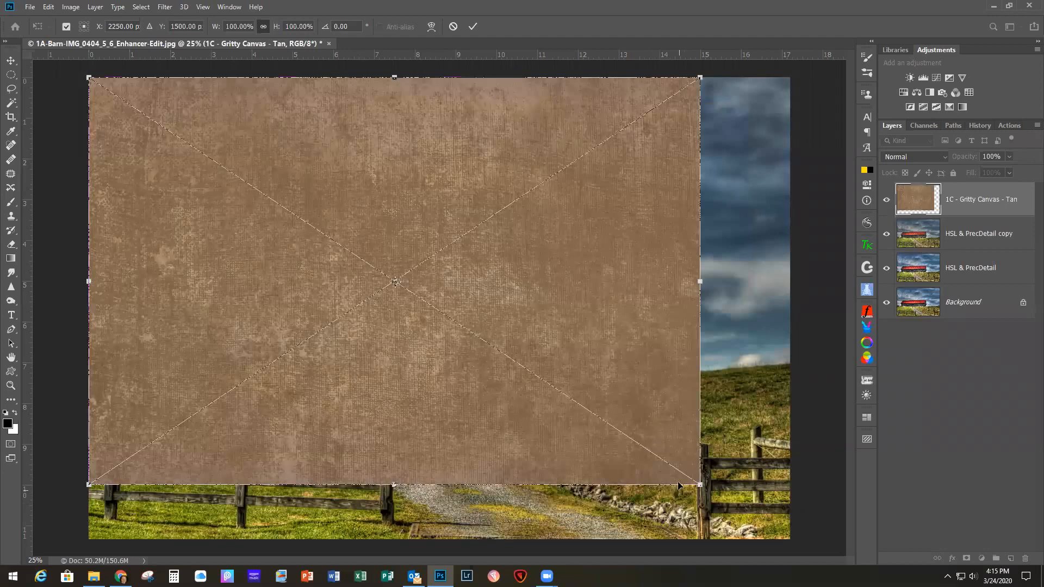
pyautogui.moveTo(705, 492); pyautogui.dragTo(791, 540)
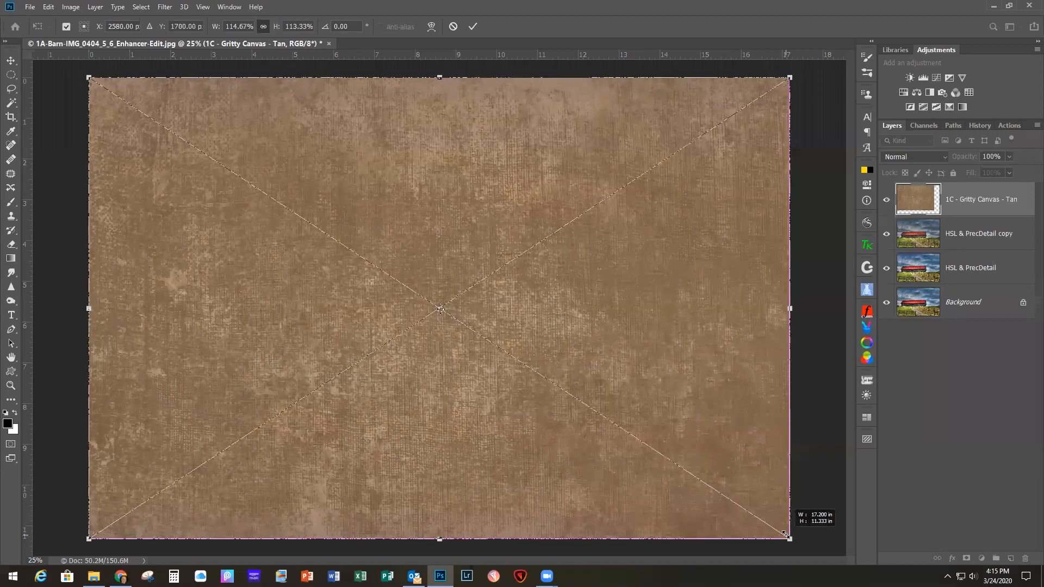
pyautogui.click(472, 26)
pyautogui.press('t')
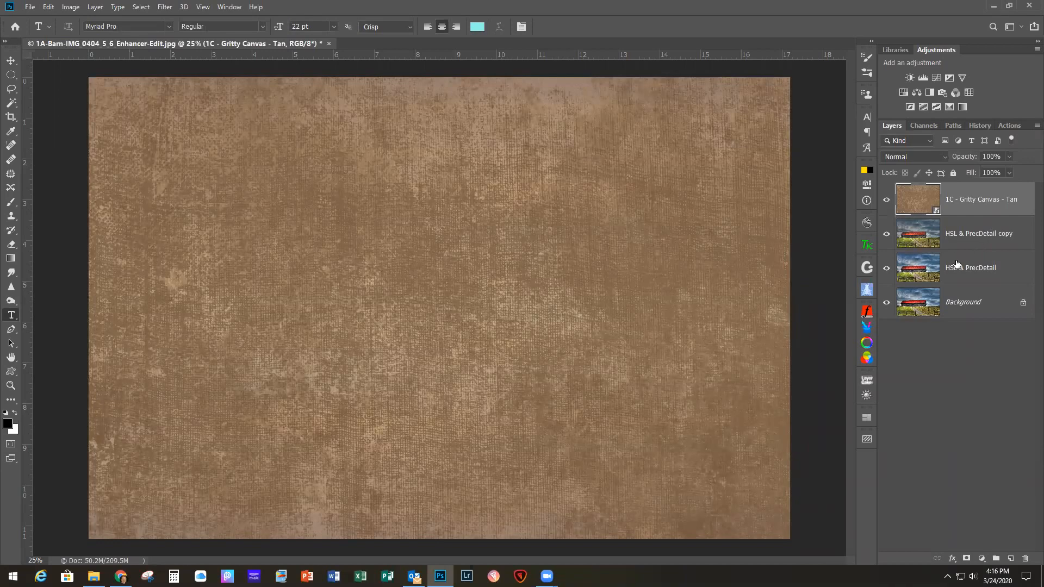
# Step: Move the Gritty Canvas - Tan layer below HSL & PrecDetail copy and hide the copy layer
pyautogui.moveTo(971, 212); pyautogui.dragTo(971, 257)
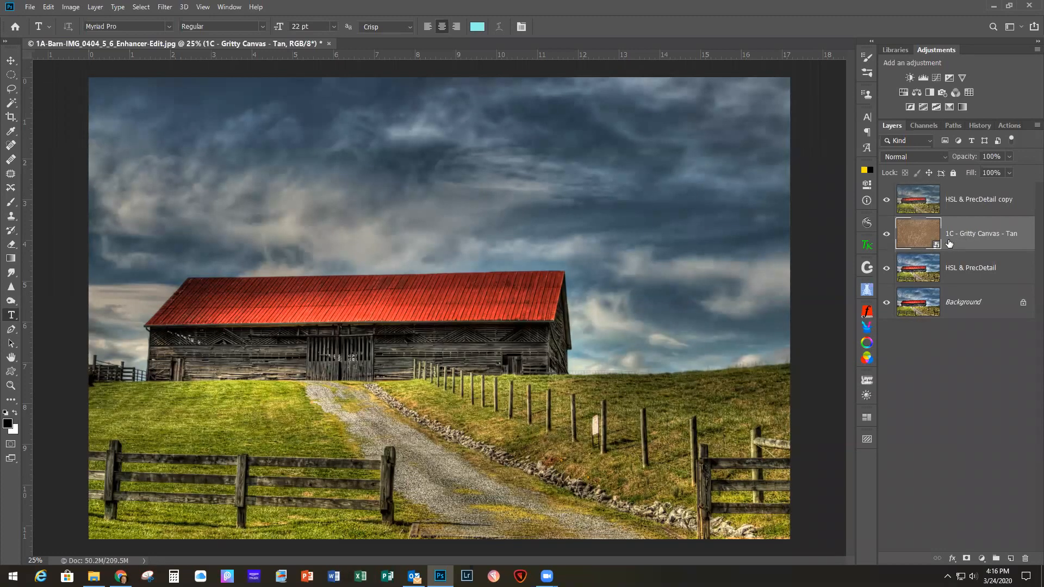
pyautogui.click(886, 200)
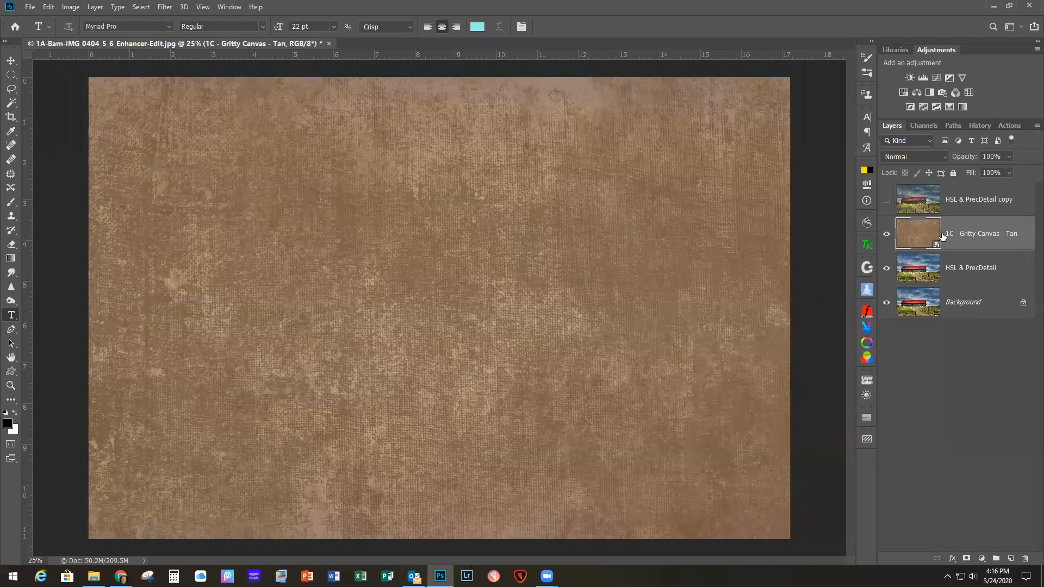
# Step: Clip a Black & White adjustment to the Gritty Canvas - Tan layer, with Reds and Blues slightly lowered and Yellows slightly raised
pyautogui.click(929, 92)
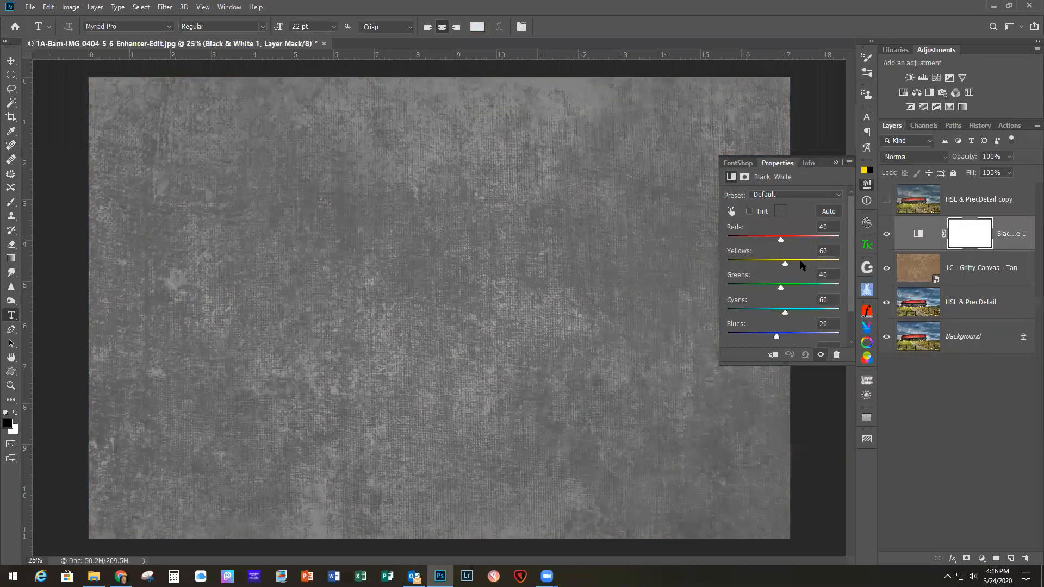
pyautogui.moveTo(781, 242)
pyautogui.mouseDown()
pyautogui.moveTo(772, 239)
pyautogui.moveTo(778, 244)
pyautogui.mouseUp()
pyautogui.moveTo(776, 337)
pyautogui.mouseDown()
pyautogui.moveTo(790, 339)
pyautogui.moveTo(773, 337)
pyautogui.mouseUp()
pyautogui.moveTo(784, 265); pyautogui.dragTo(788, 265)
pyautogui.click(835, 164)
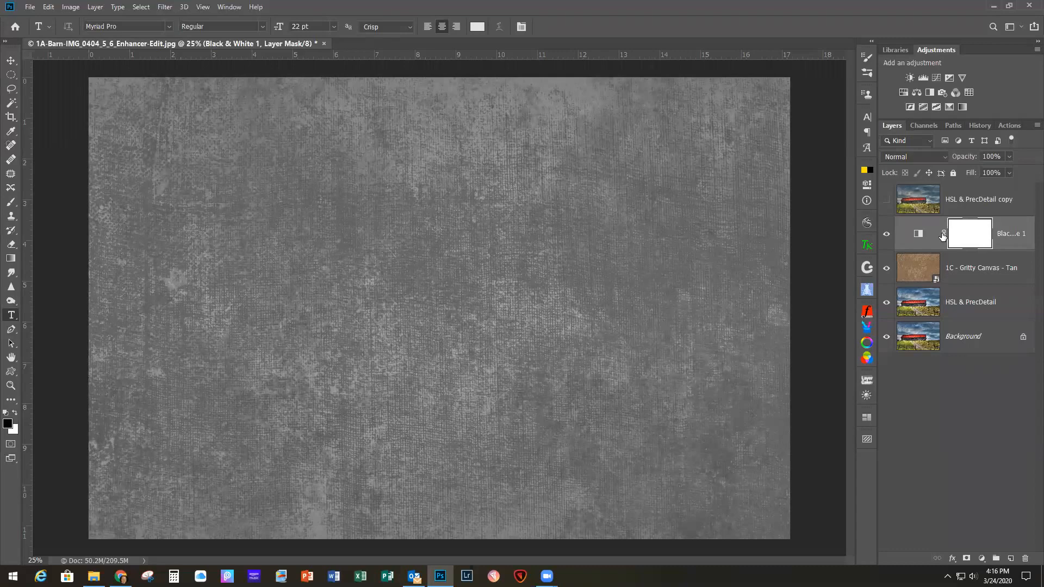
pyautogui.hotkey('ctrl', 'alt', 'g')
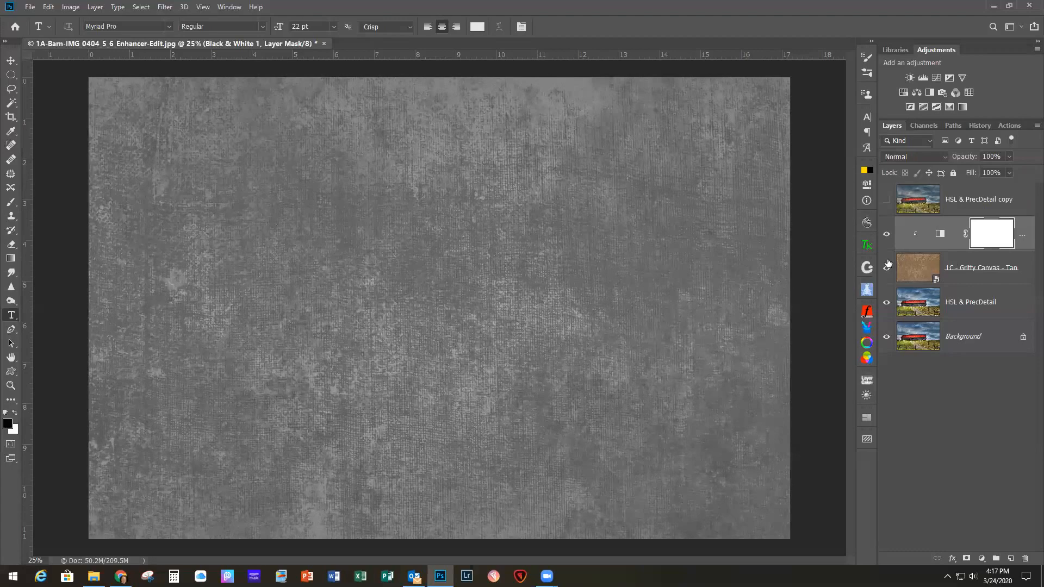
# Step: Show the HSL & PrecDetail copy layer and set the Black & White adjustment to Overlay with slightly reduced opacity
pyautogui.click(886, 202)
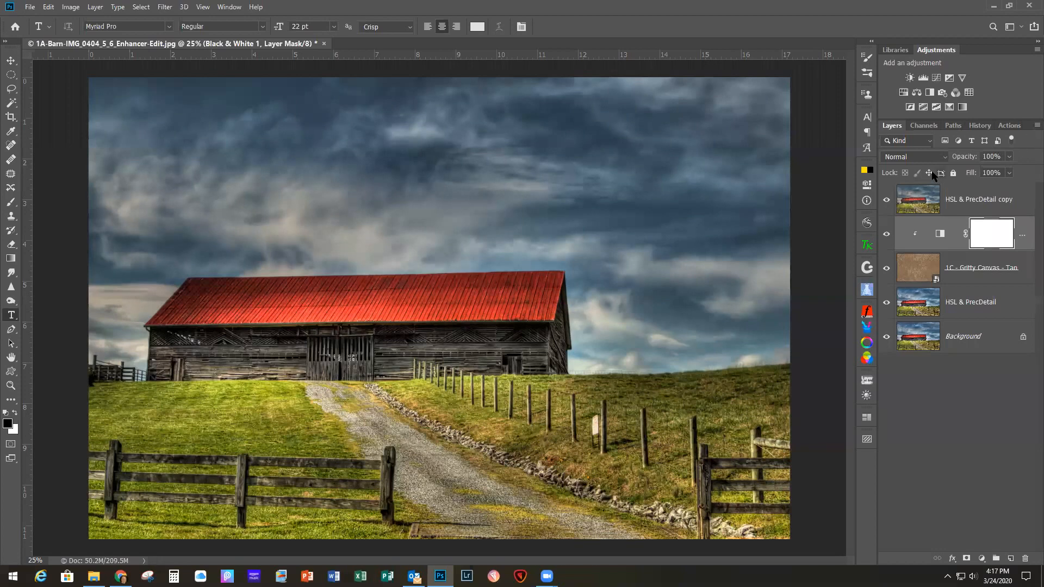
pyautogui.click(927, 158)
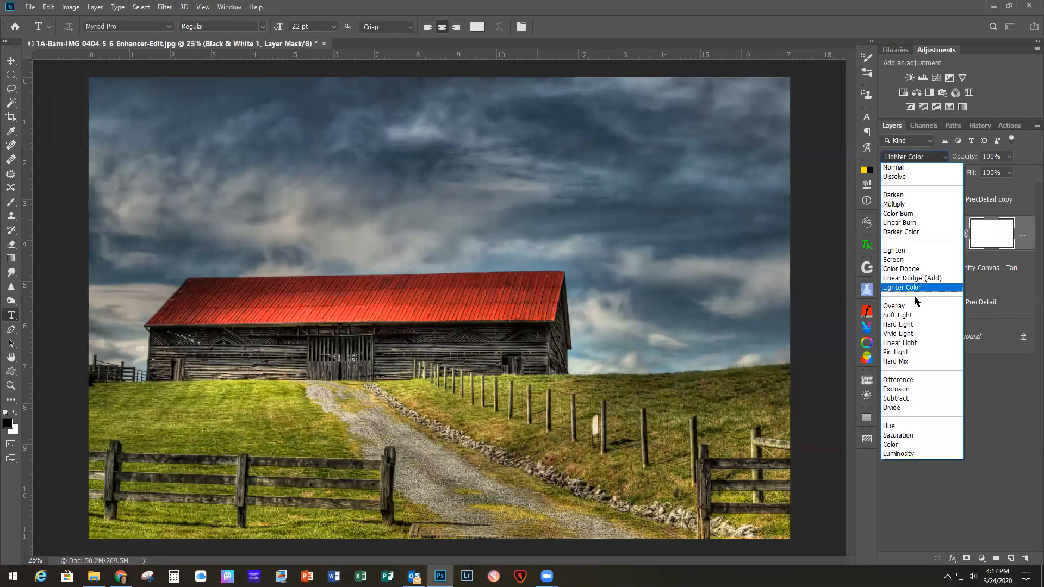
pyautogui.click(899, 308)
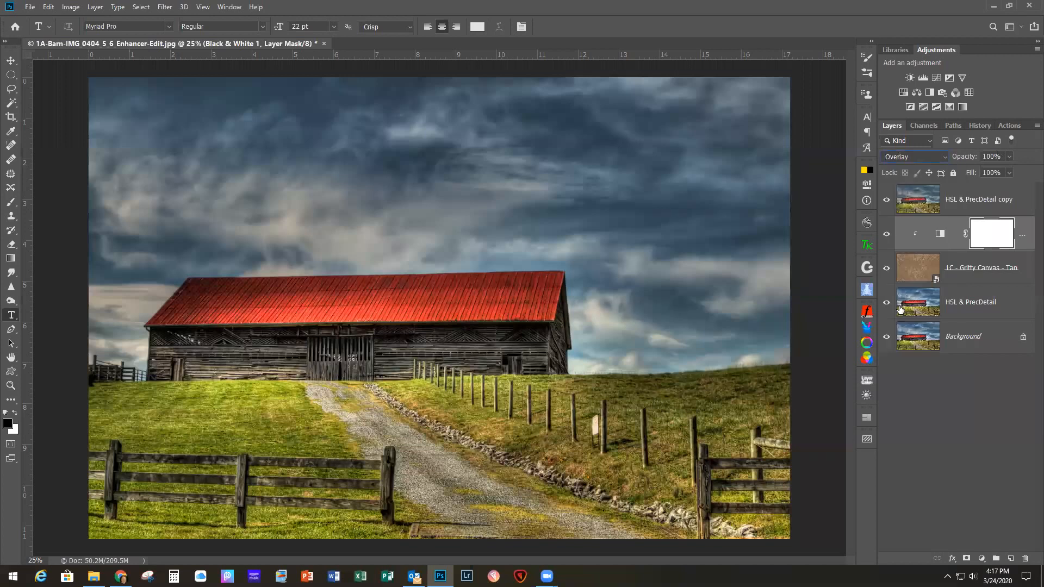
pyautogui.click(1010, 157)
pyautogui.moveTo(1012, 172); pyautogui.dragTo(1003, 173)
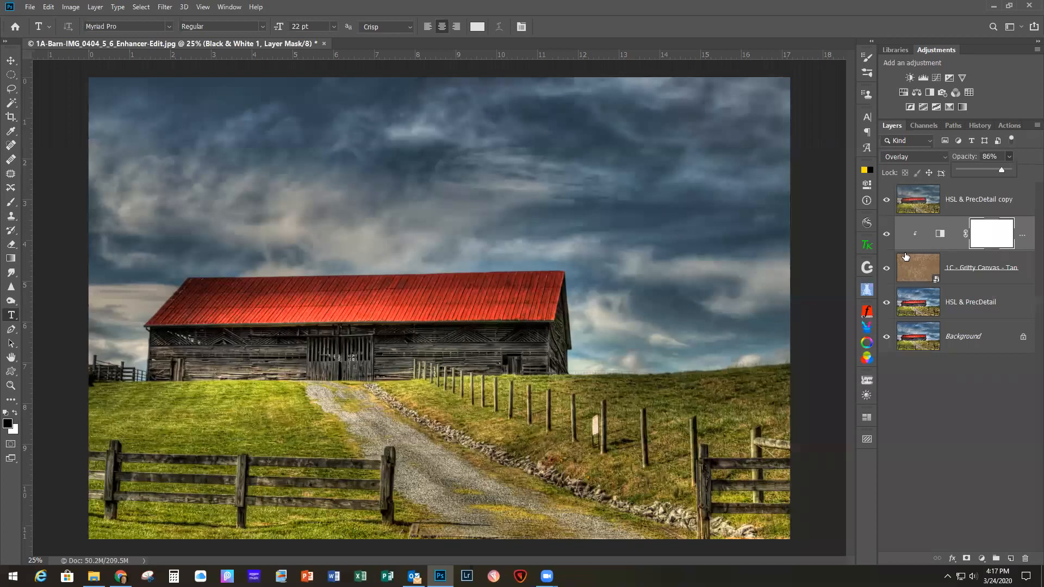
# Step: Set the Gritty Canvas - Tan layer's opacity to 88%
pyautogui.click(958, 265)
pyautogui.click(1008, 173)
pyautogui.moveTo(1008, 171); pyautogui.dragTo(1002, 170)
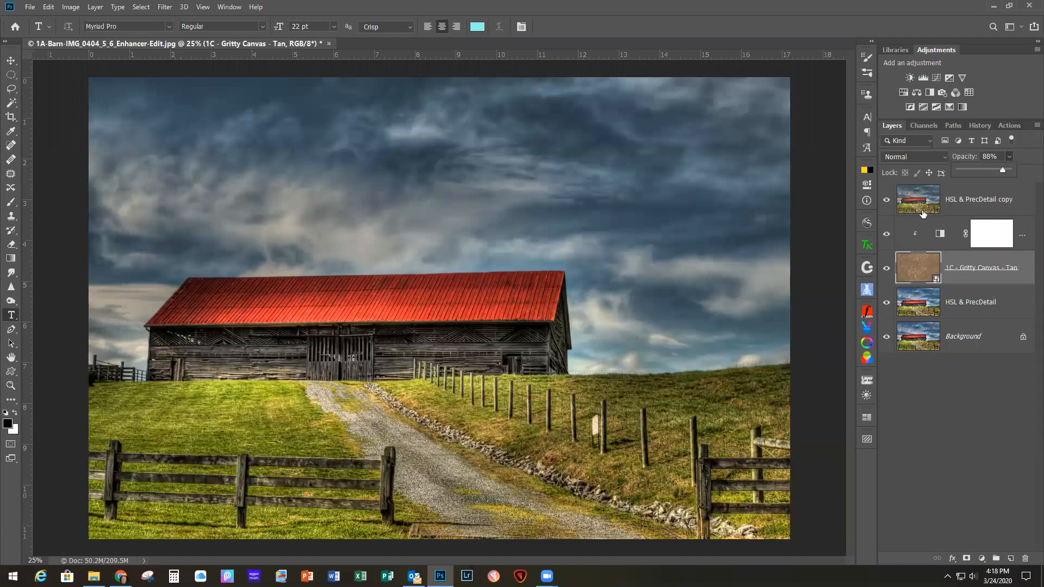
# Step: Set the HSL & PrecDetail copy layer's blend mode to Overlay to blend the photo with the canvas texture
pyautogui.click(965, 191)
pyautogui.click(966, 191)
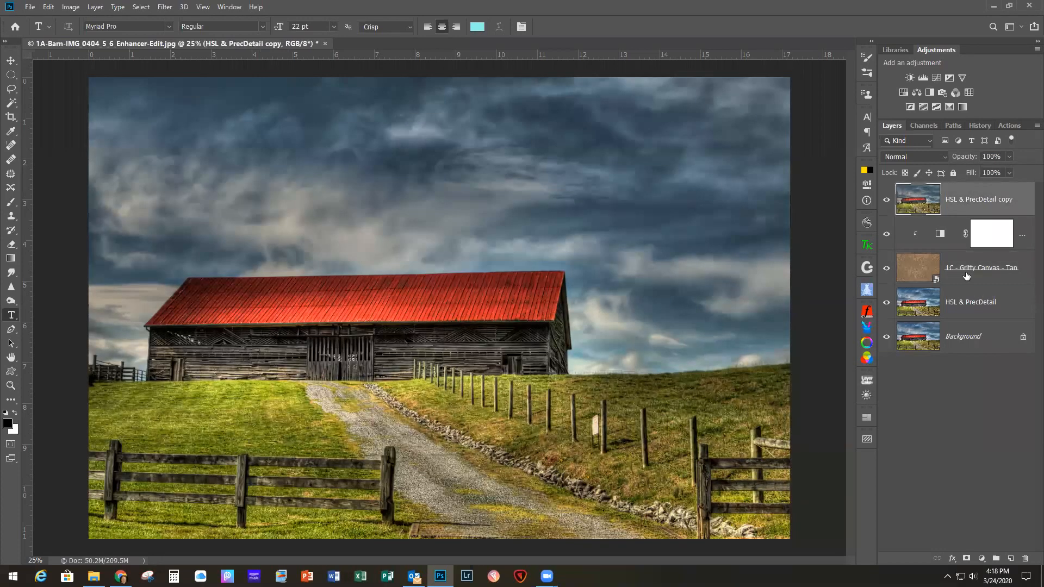
pyautogui.click(921, 158)
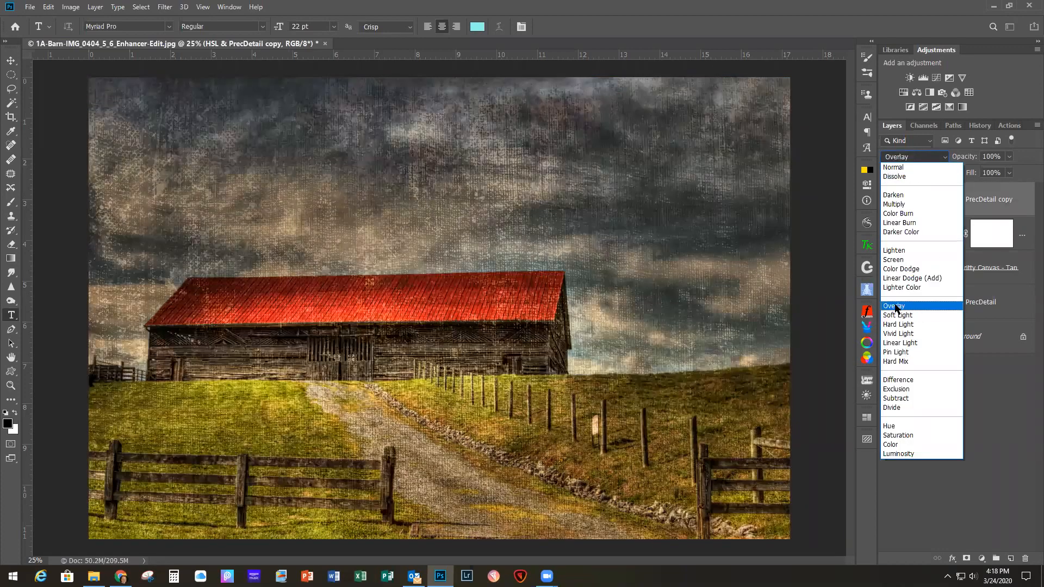
pyautogui.click(895, 307)
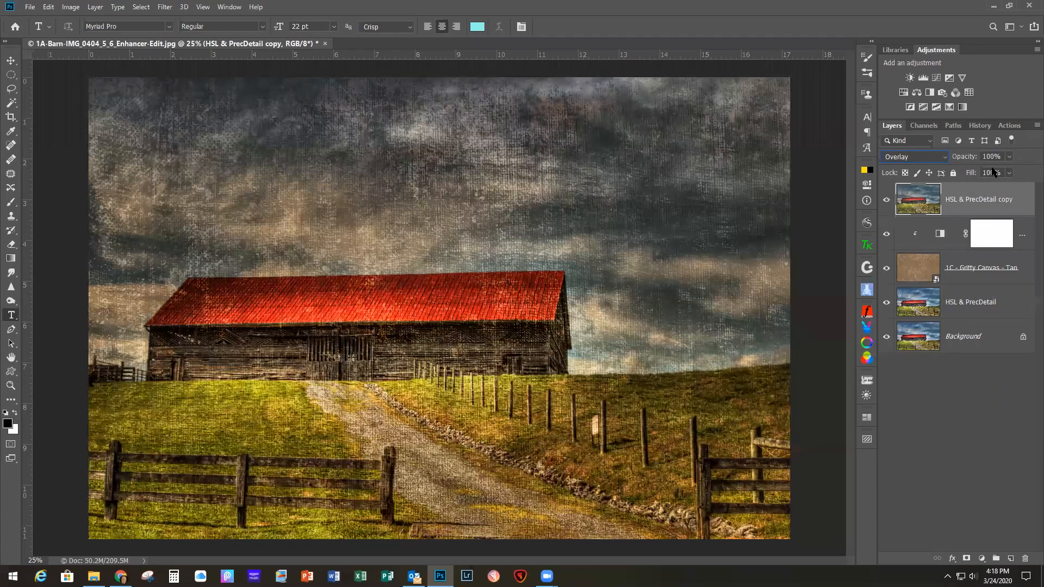
# Step: Set the HSL & PrecDetail copy layer's opacity to 86%
pyautogui.click(1008, 157)
pyautogui.moveTo(1008, 170); pyautogui.dragTo(1002, 169)
pyautogui.click(915, 267)
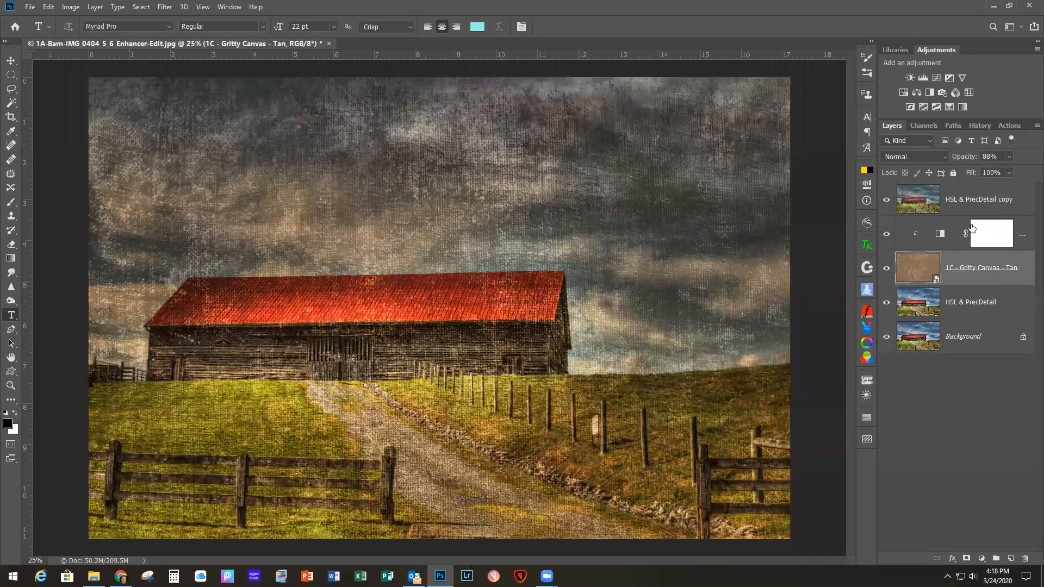
pyautogui.click(985, 195)
pyautogui.click(1008, 156)
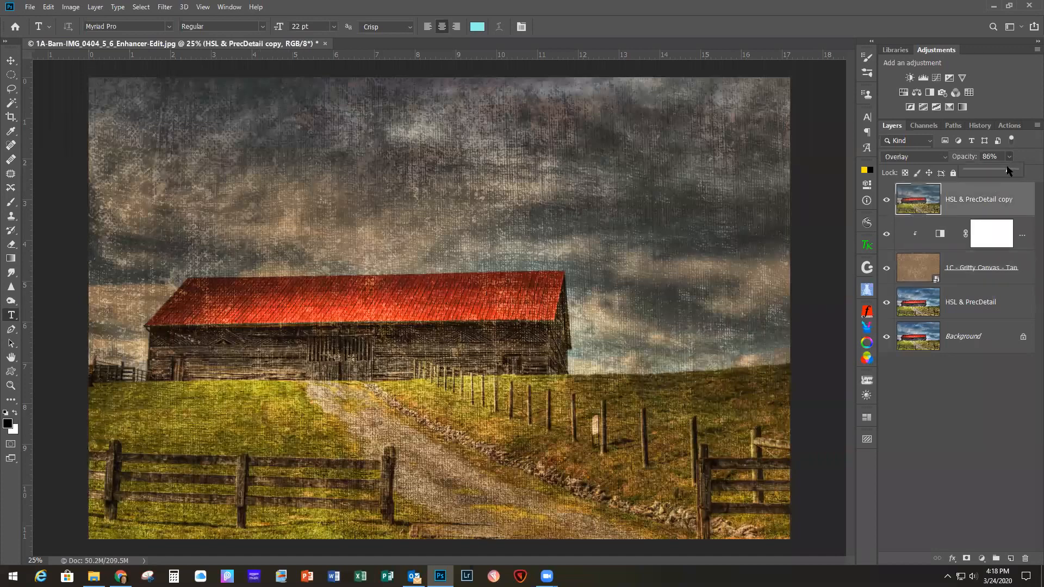
pyautogui.moveTo(1004, 167); pyautogui.dragTo(1010, 171)
# Step: Lower the Gritty Canvas - Tan layer's opacity to 74%
pyautogui.click(973, 277)
pyautogui.click(973, 274)
pyautogui.click(1008, 157)
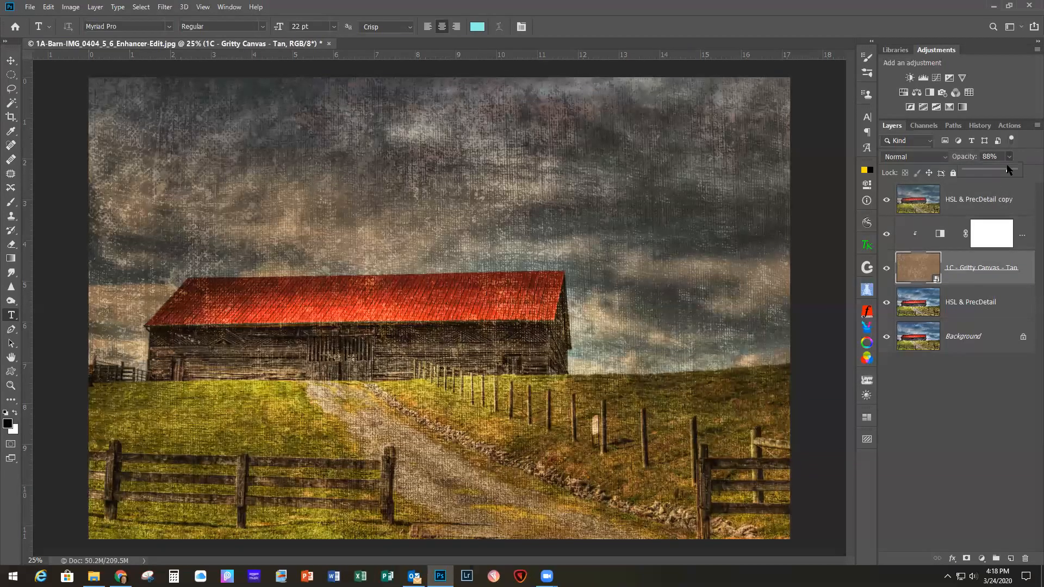
pyautogui.moveTo(1010, 170); pyautogui.dragTo(1002, 170)
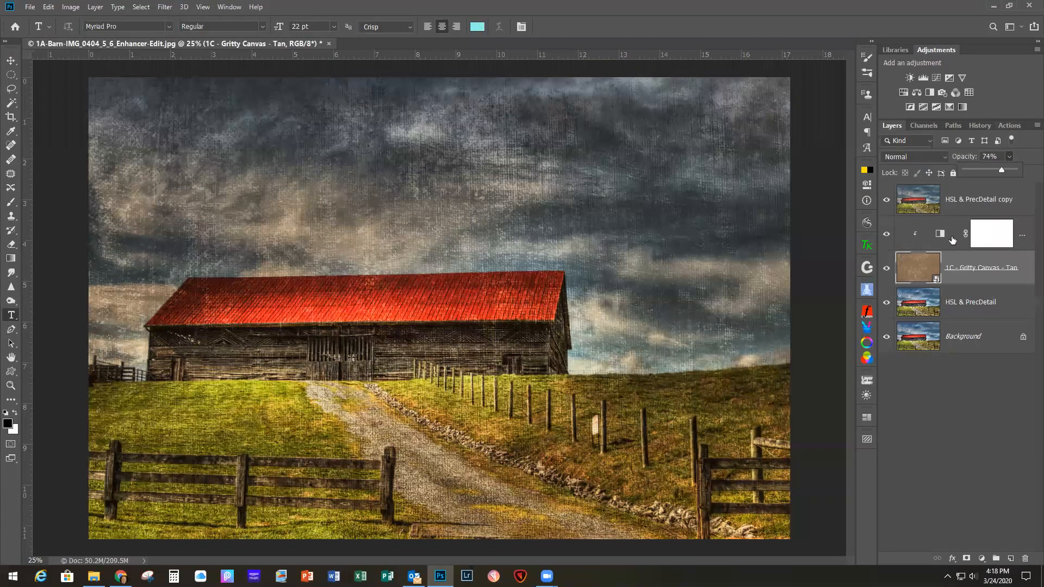
# Step: Add a new layer above the HSL & PrecDetail copy layer and fill it with black
pyautogui.click(961, 196)
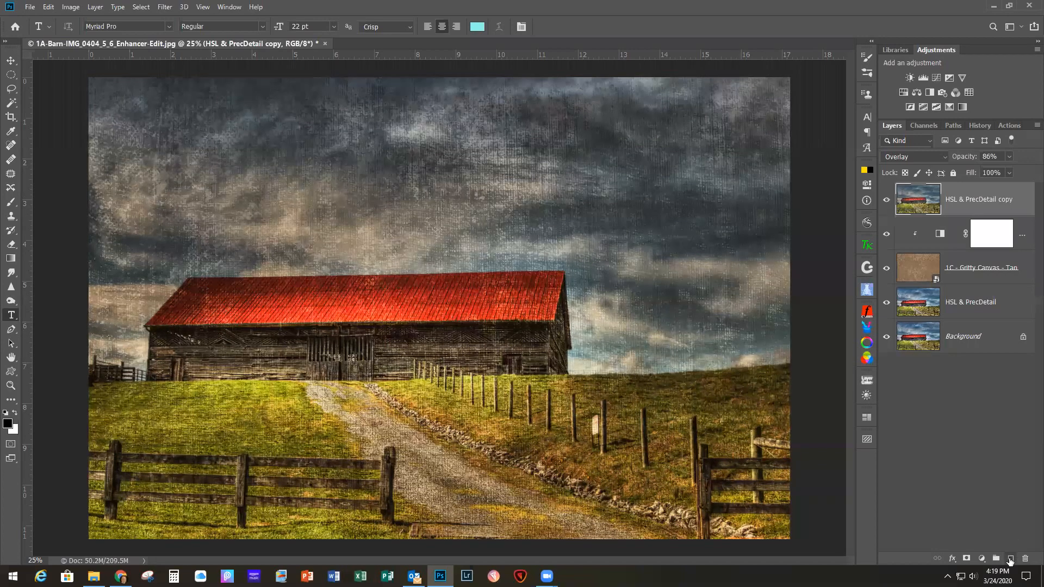
pyautogui.click(1009, 558)
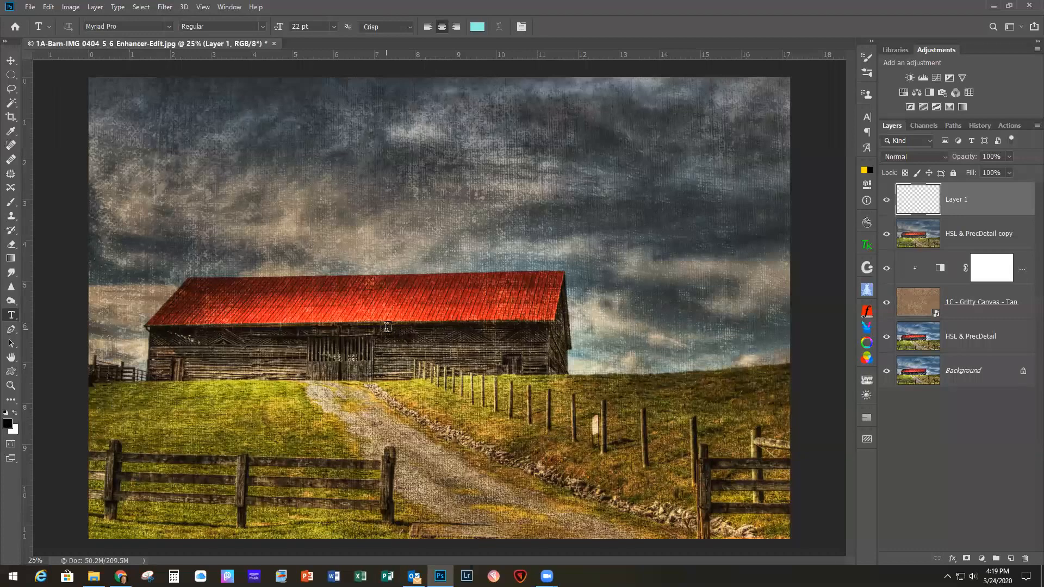
pyautogui.hotkey('alt', 'BackSpace')
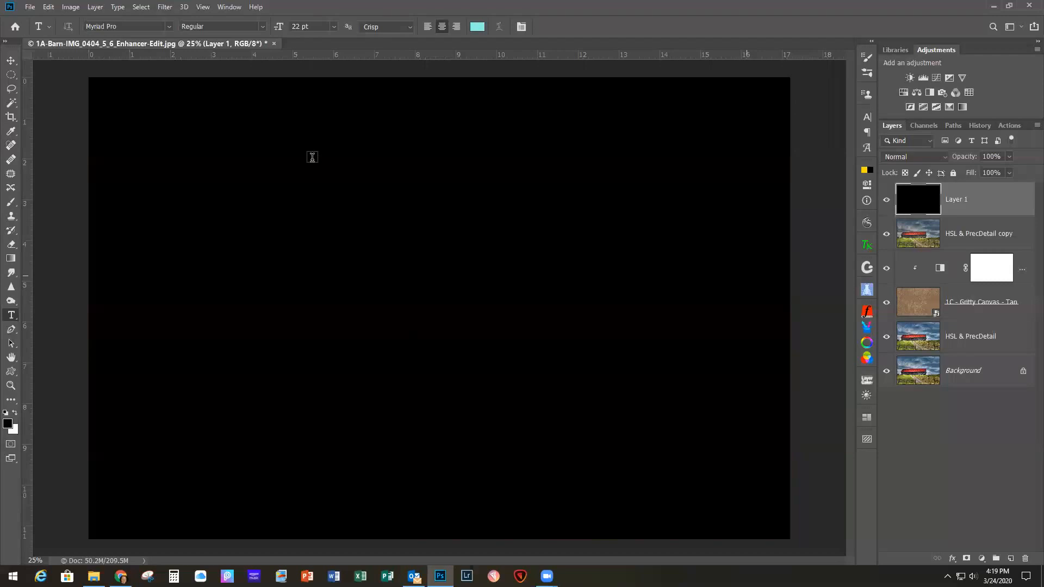
# Step: Draw a large elliptical selection reaching just inside the edges of the canvas
pyautogui.click(10, 76)
pyautogui.rightClick(11, 76)
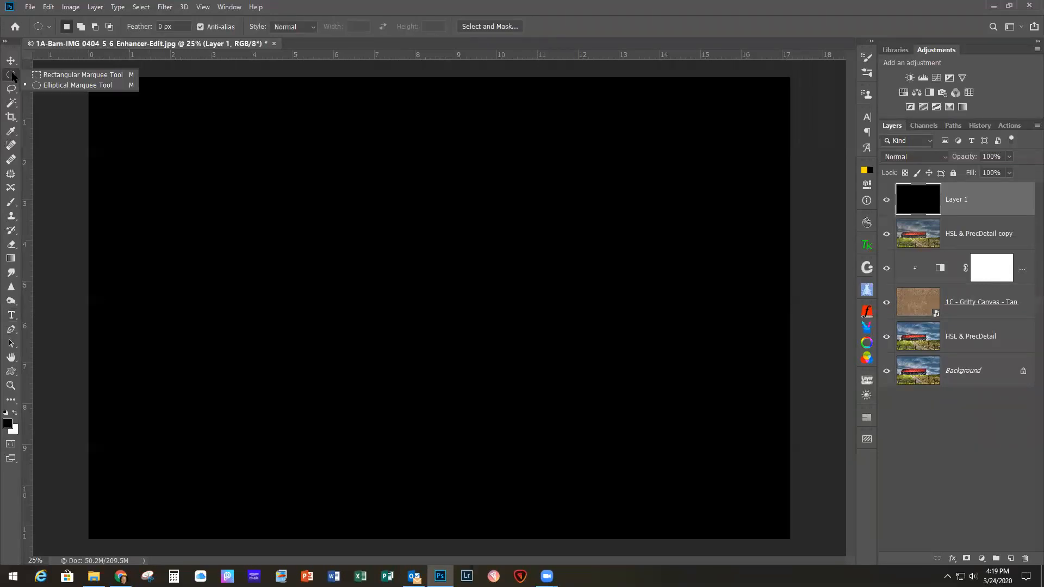
pyautogui.click(54, 85)
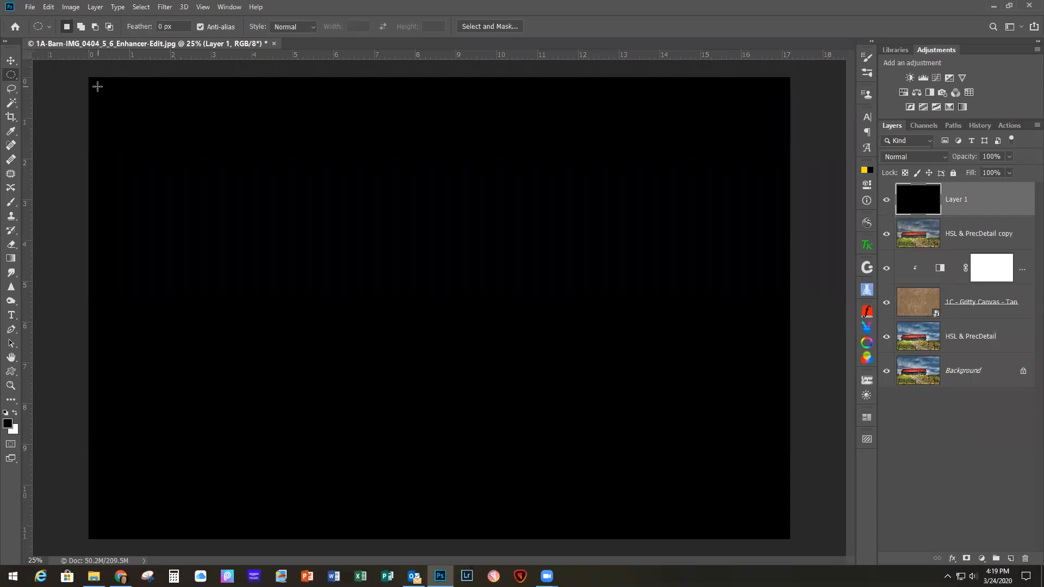
pyautogui.moveTo(97, 86); pyautogui.dragTo(779, 531)
# Step: Feather the elliptical selection by 250 pixels, then clear the black inside it and deselect
pyautogui.click(141, 7)
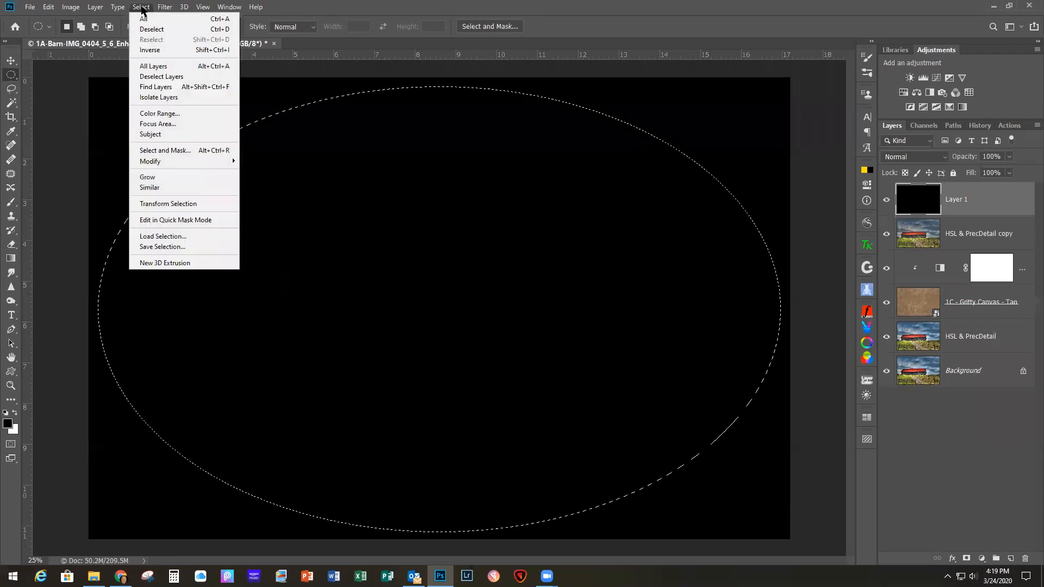
pyautogui.moveTo(160, 162)
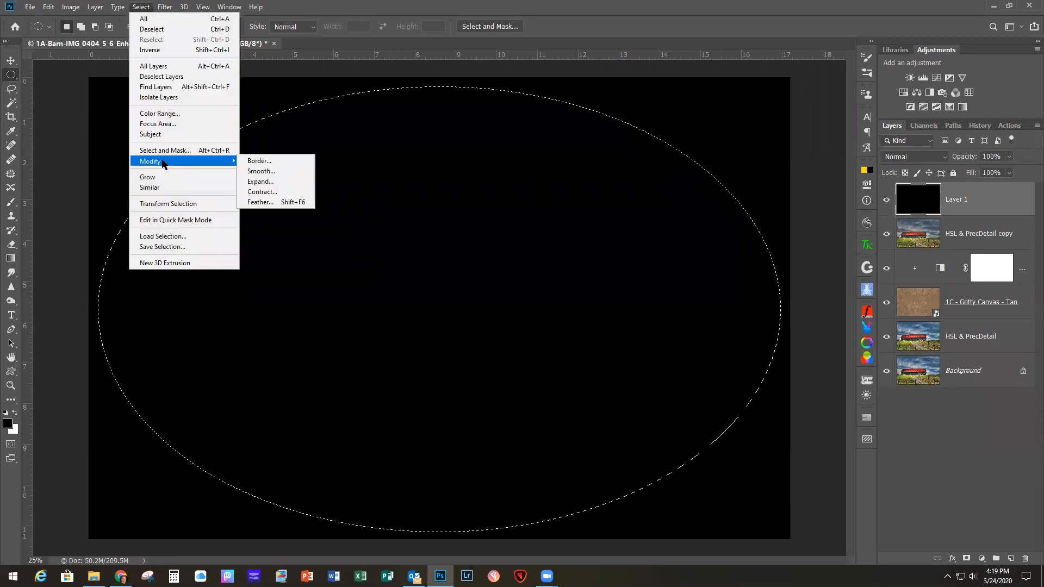
pyautogui.click(263, 202)
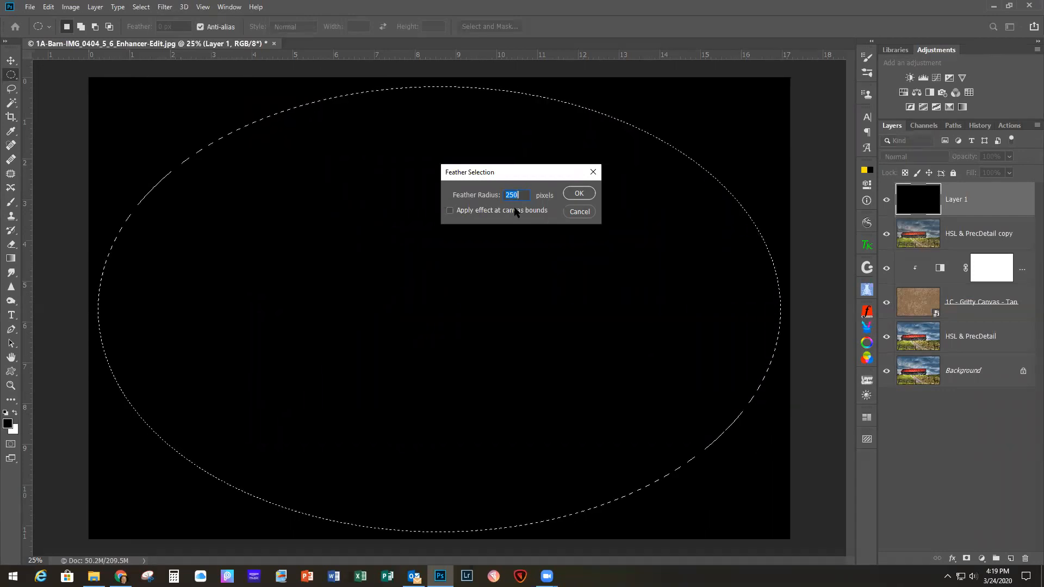
pyautogui.click(582, 194)
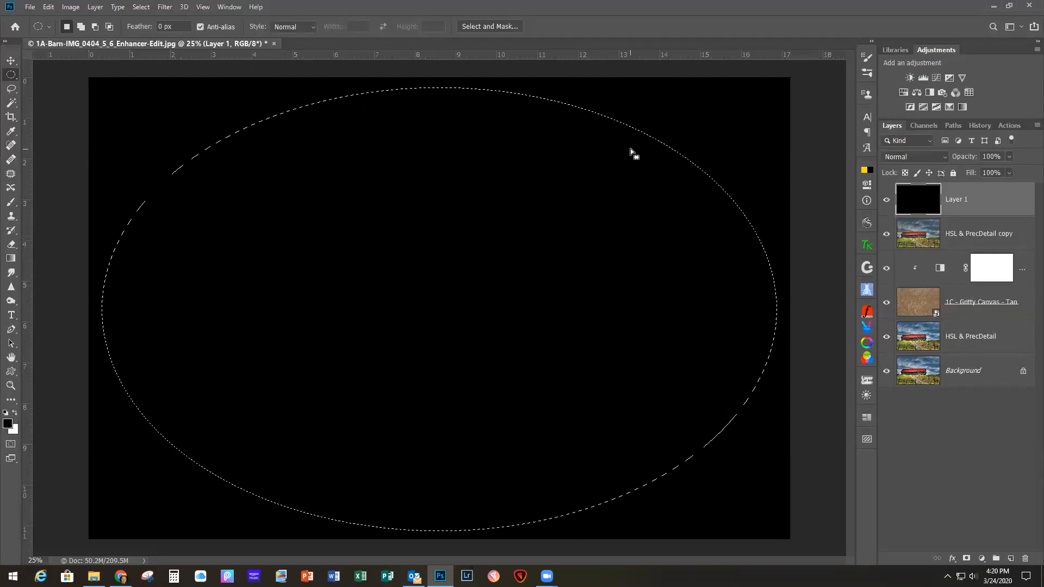
pyautogui.press('Delete')
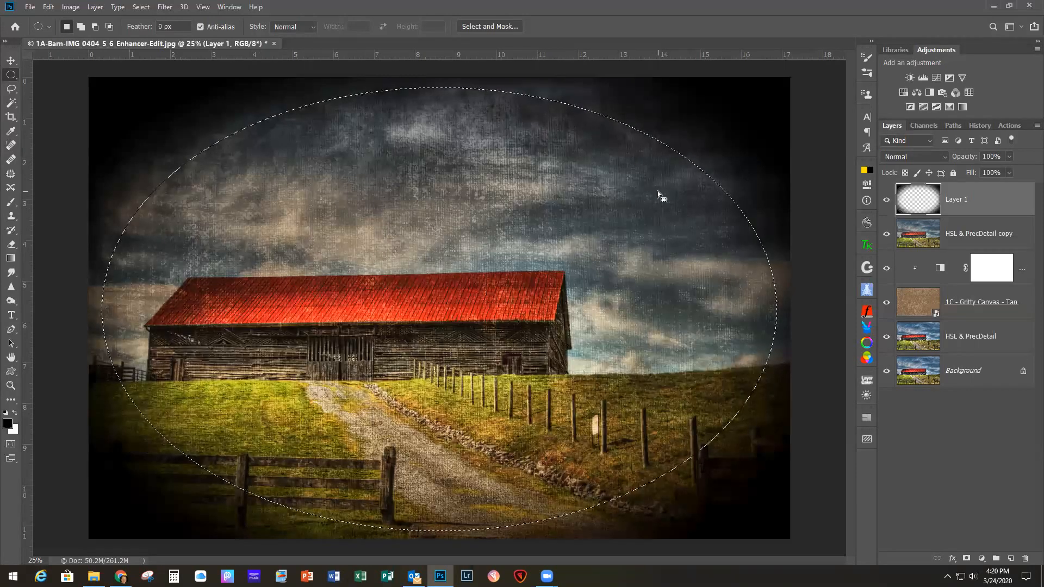
pyautogui.hotkey('ctrl', 'd')
# Step: Set the black vignette layer's opacity to 35% and compare the photo with and without it
pyautogui.click(1009, 172)
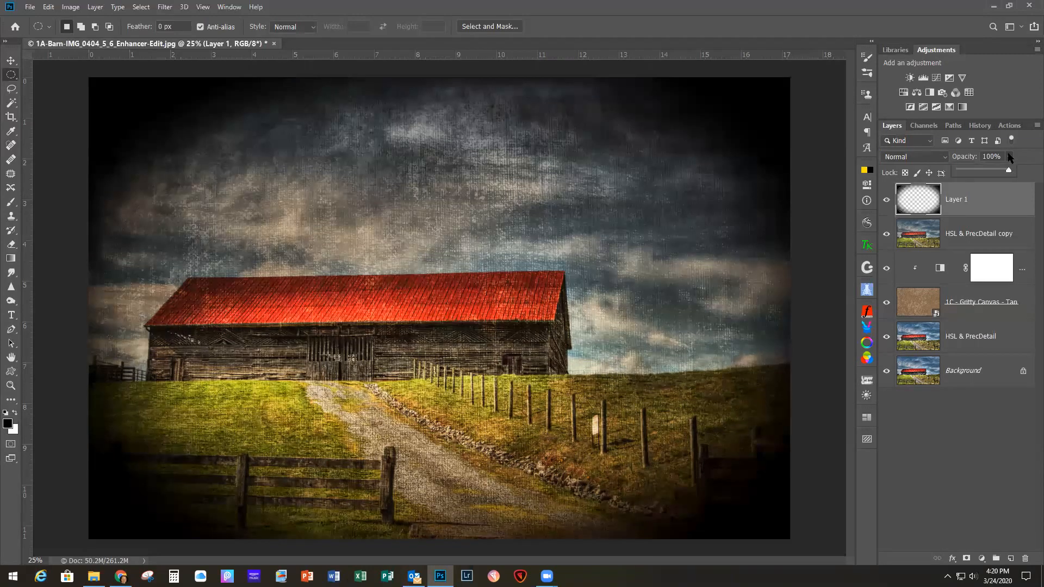
pyautogui.moveTo(1009, 173); pyautogui.dragTo(976, 176)
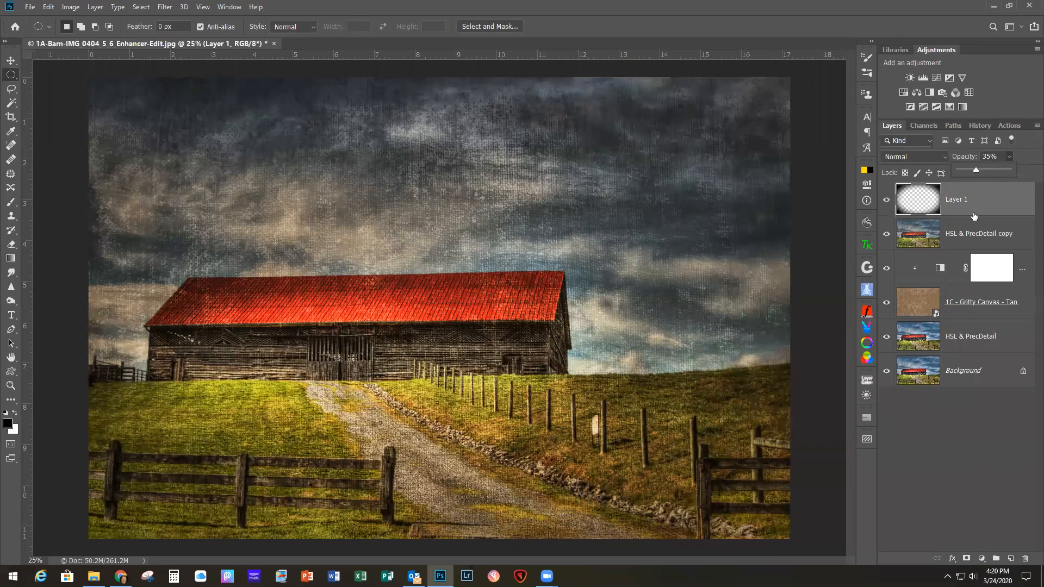
pyautogui.click(886, 200)
pyautogui.click(886, 201)
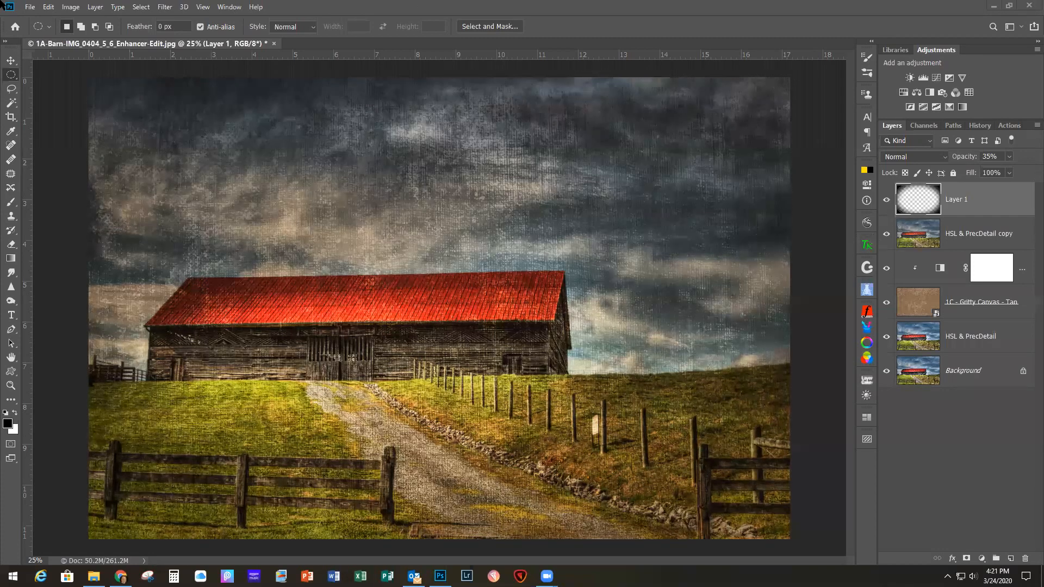
# Step: Close the barn document without saving the changes
pyautogui.click(30, 7)
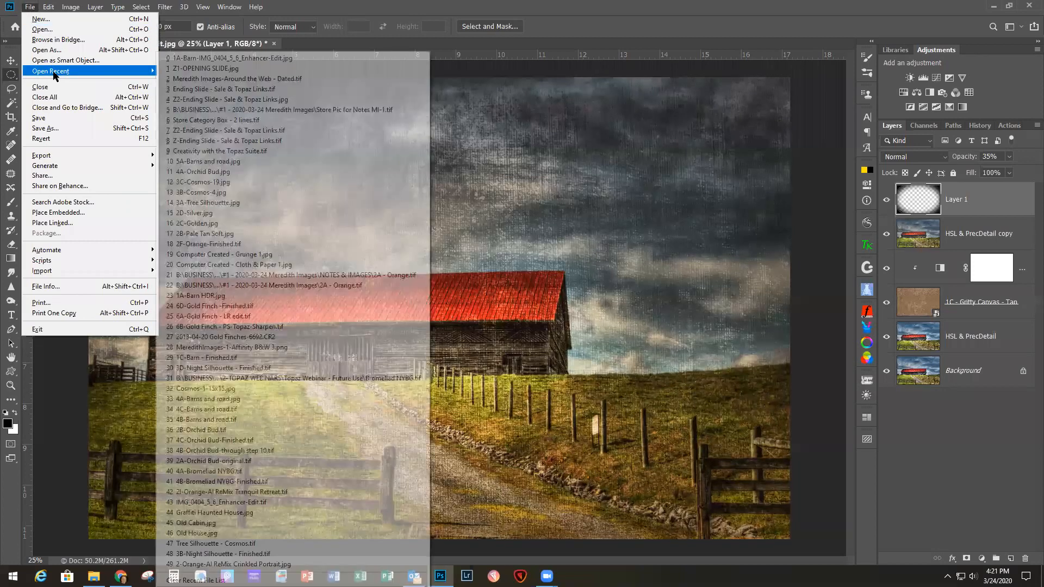
pyautogui.click(43, 87)
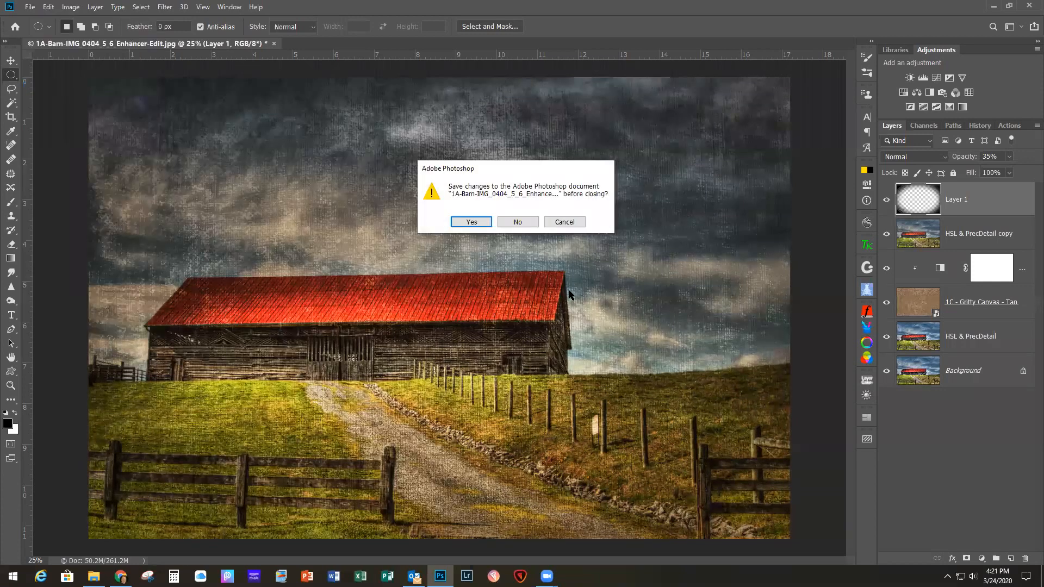
pyautogui.click(510, 222)
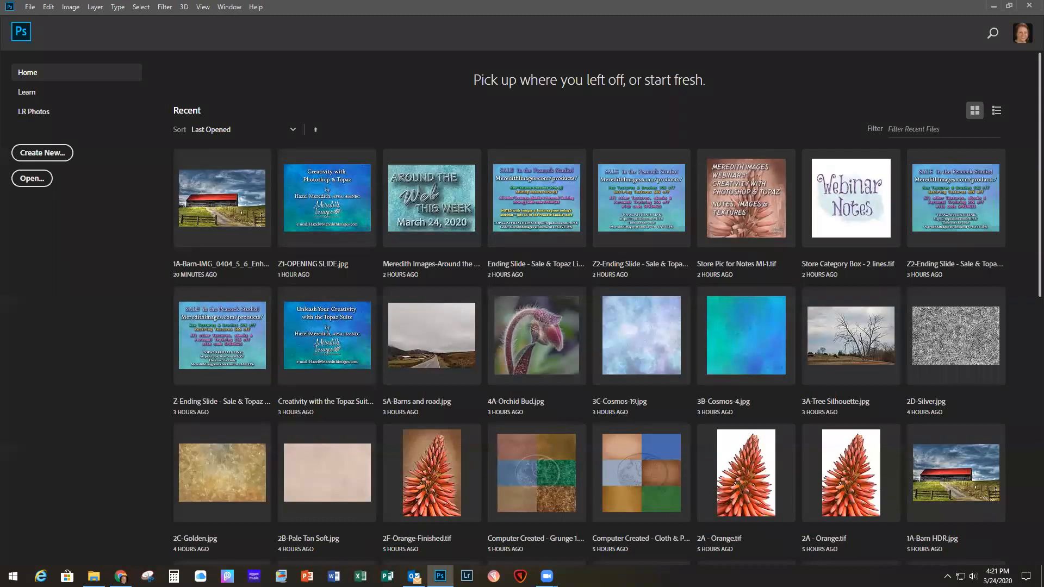
pyautogui.click(94, 575)
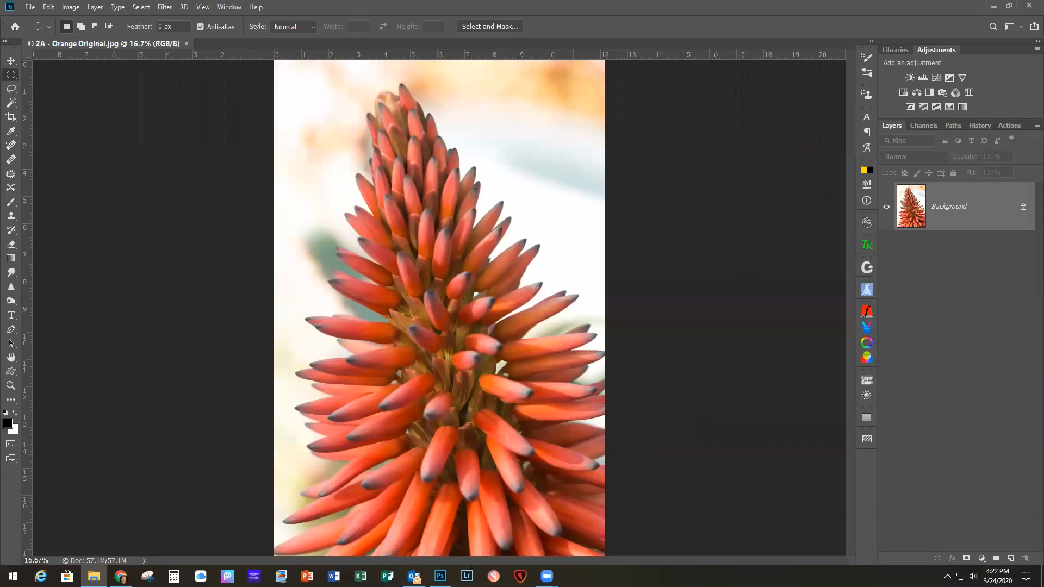
pyautogui.click(29, 8)
pyautogui.click(43, 88)
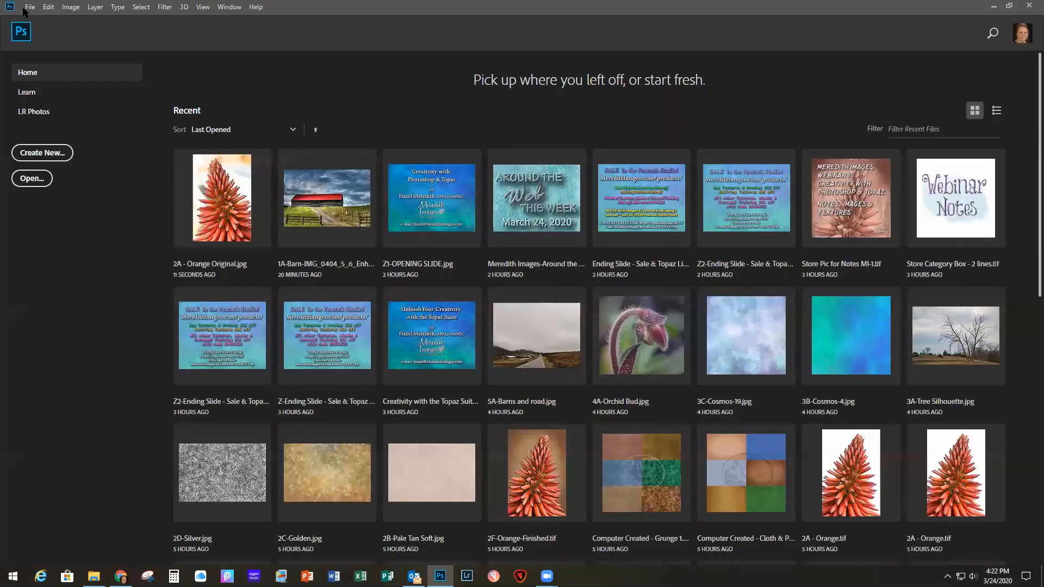
# Step: Open 2A - Orange Original.jpg from the #1 - 2020-03-24 Meredith Images folder under BUSINESS > 3-WEBINARS > 1-MEREDITH IMAGES WEBINARS
pyautogui.click(30, 9)
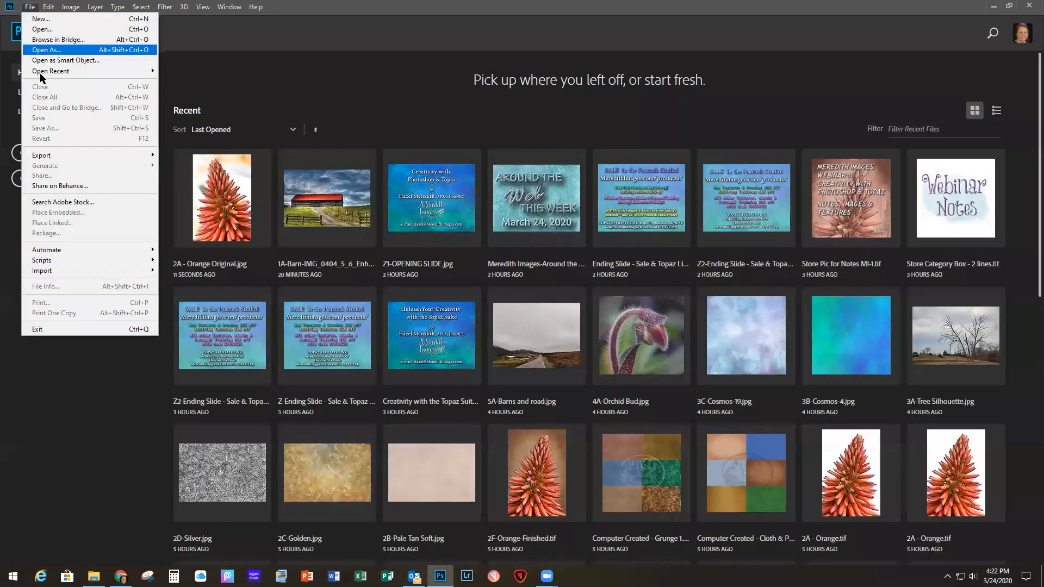
pyautogui.click(35, 30)
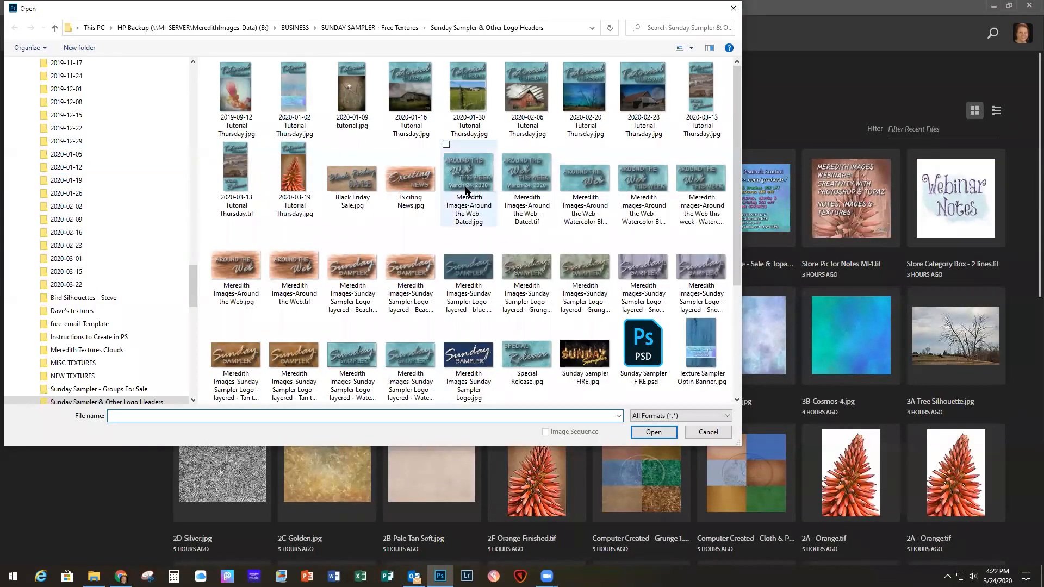
pyautogui.click(295, 28)
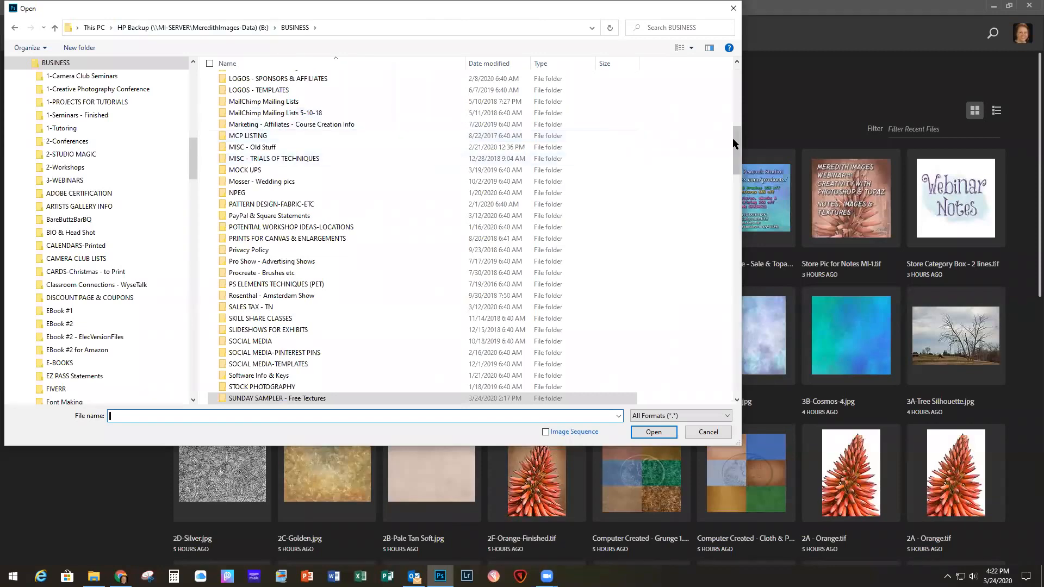
pyautogui.moveTo(735, 139); pyautogui.dragTo(735, 74)
pyautogui.doubleClick(258, 166)
pyautogui.doubleClick(261, 129)
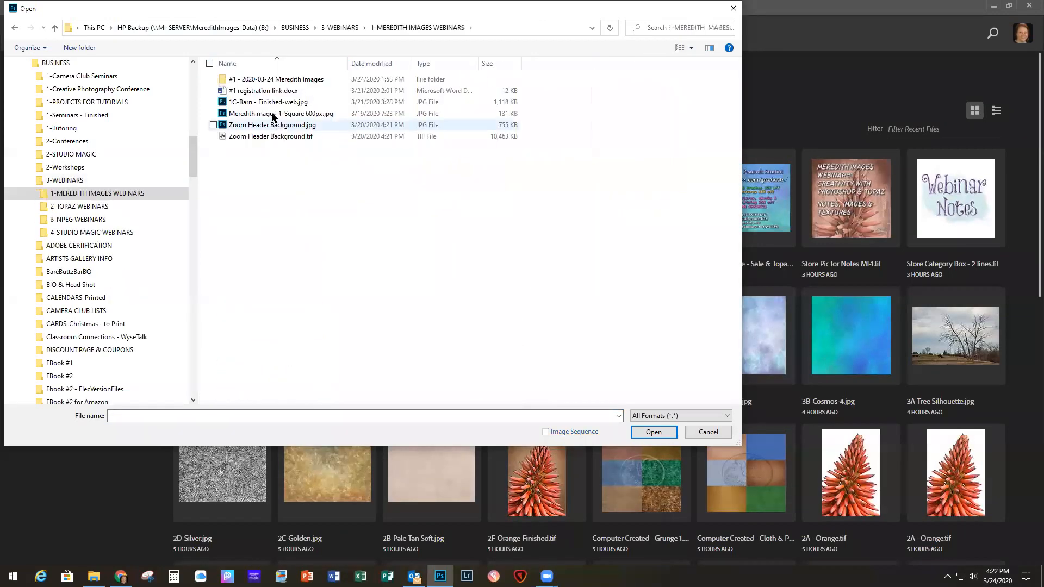
pyautogui.doubleClick(265, 80)
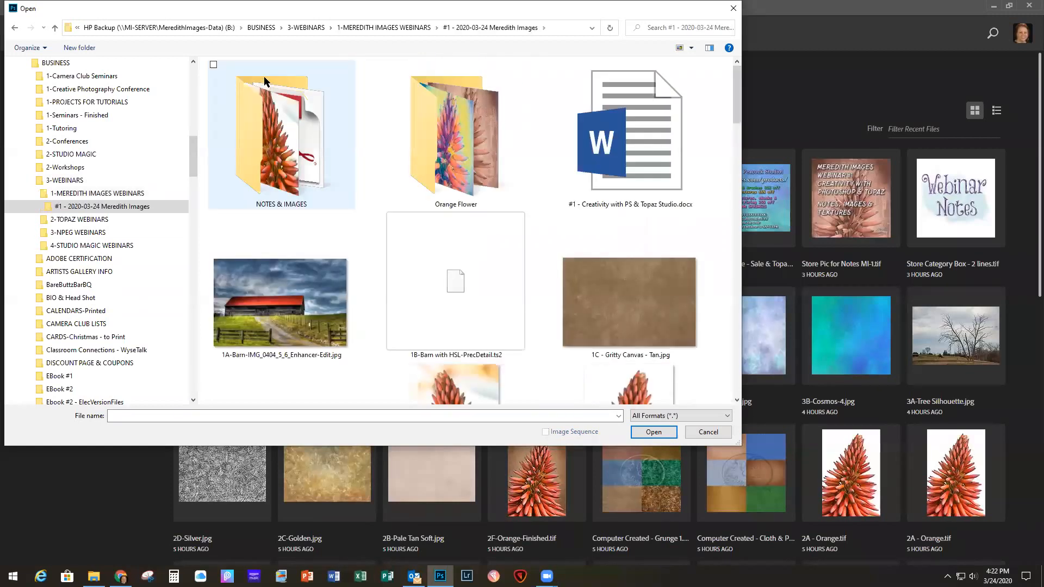
pyautogui.scroll(-5, 492, 290)
pyautogui.scroll(5, 488, 300)
pyautogui.scroll(-2, 446, 181)
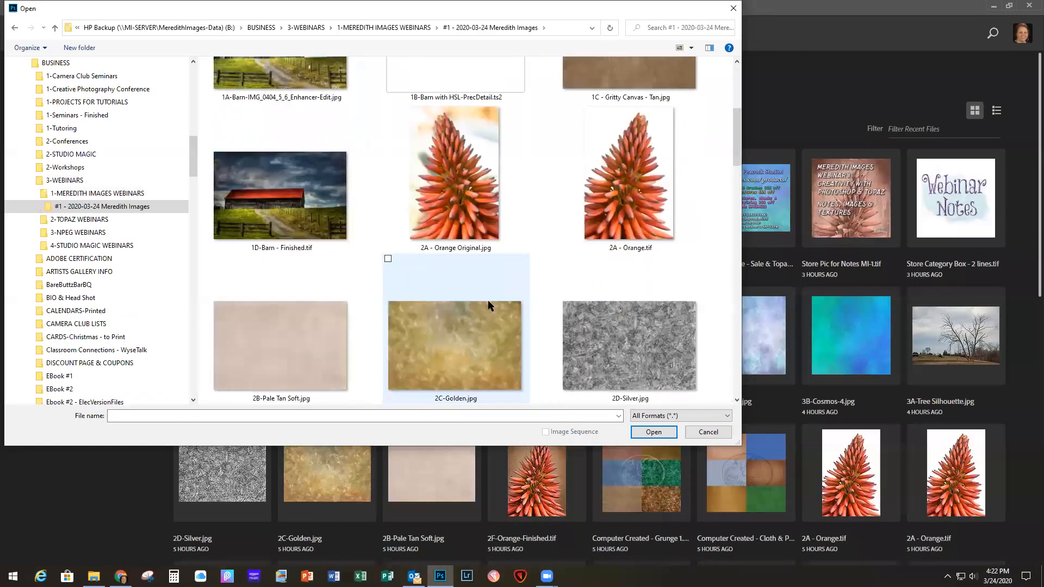
pyautogui.doubleClick(446, 181)
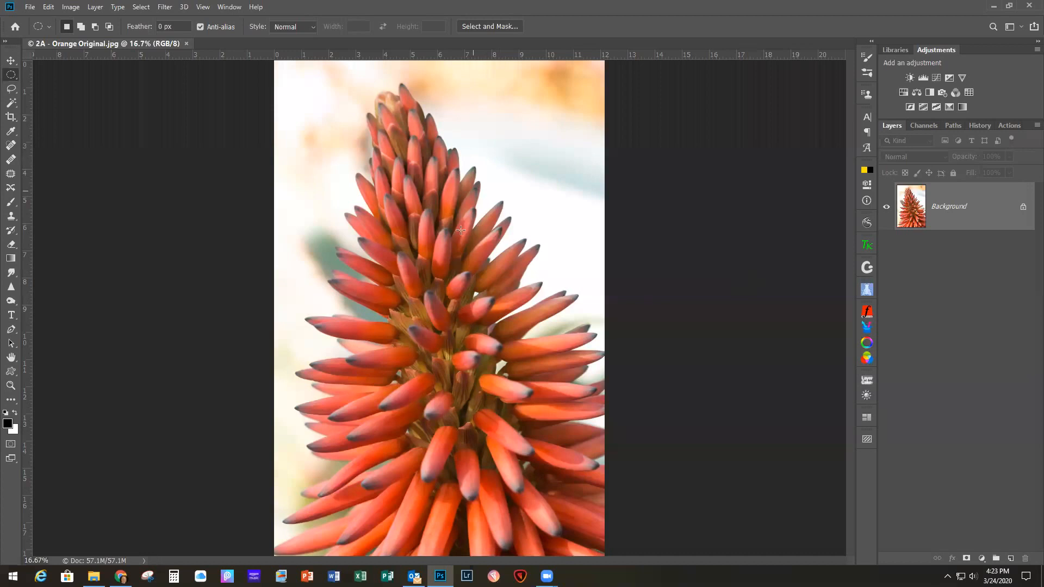
# Step: Flip the orange flower photo's canvas horizontally
pyautogui.click(48, 7)
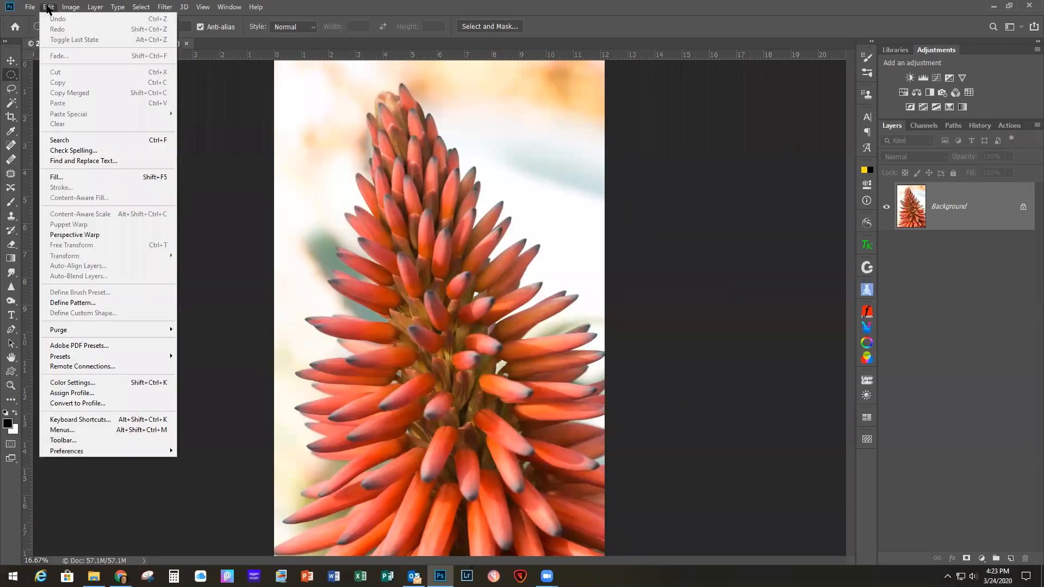
pyautogui.moveTo(72, 7)
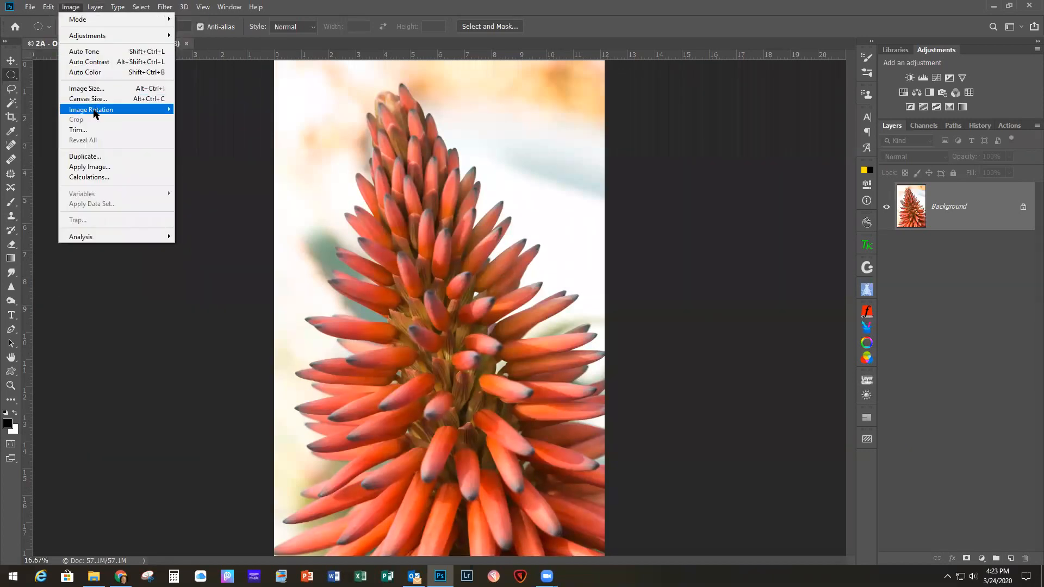
pyautogui.moveTo(95, 110)
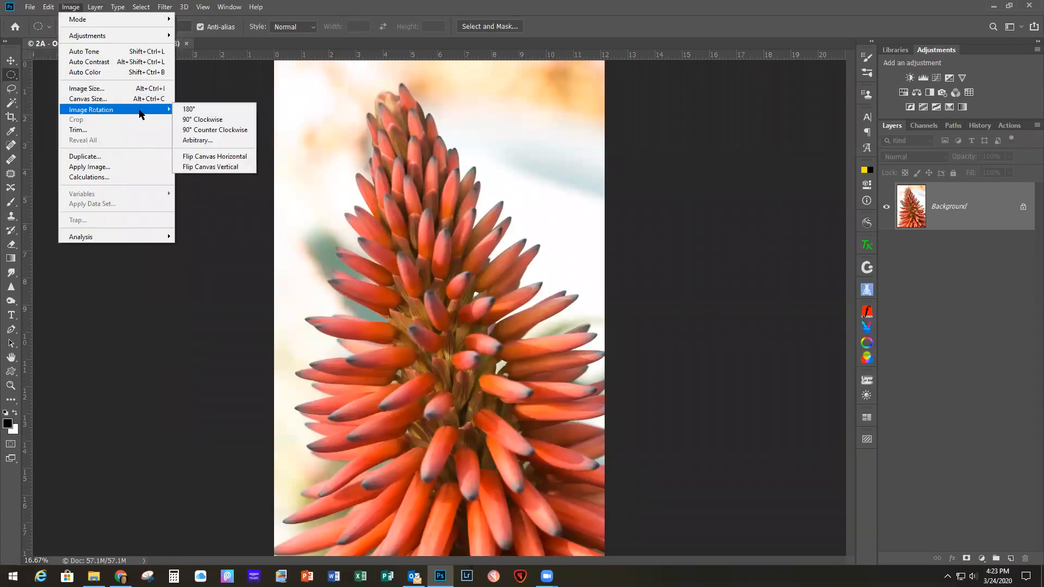
pyautogui.click(223, 160)
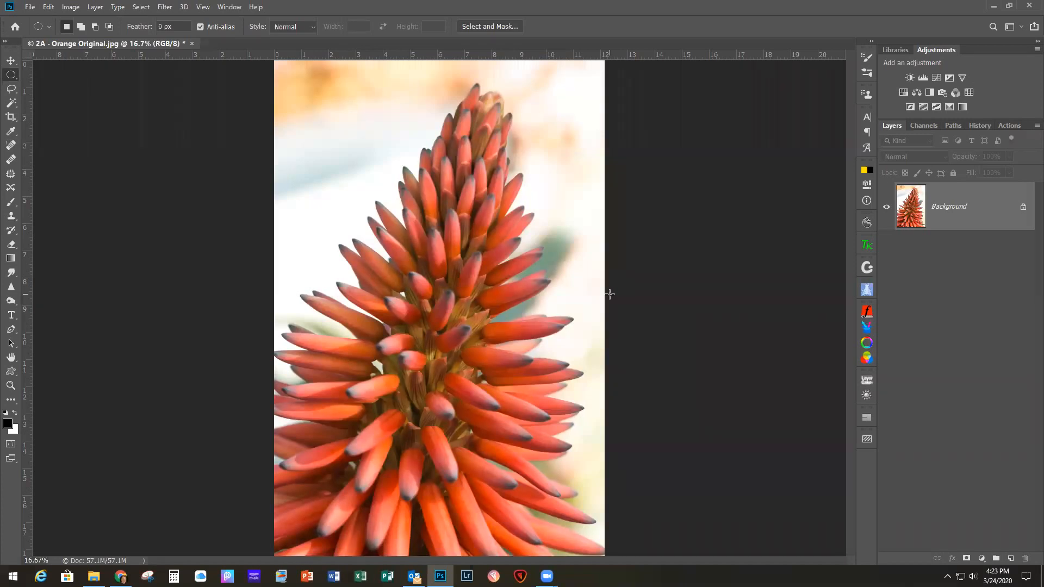
# Step: Duplicate the flower photo's Background layer and hide the original
pyautogui.hotkey('ctrl', 'j')
pyautogui.click(886, 255)
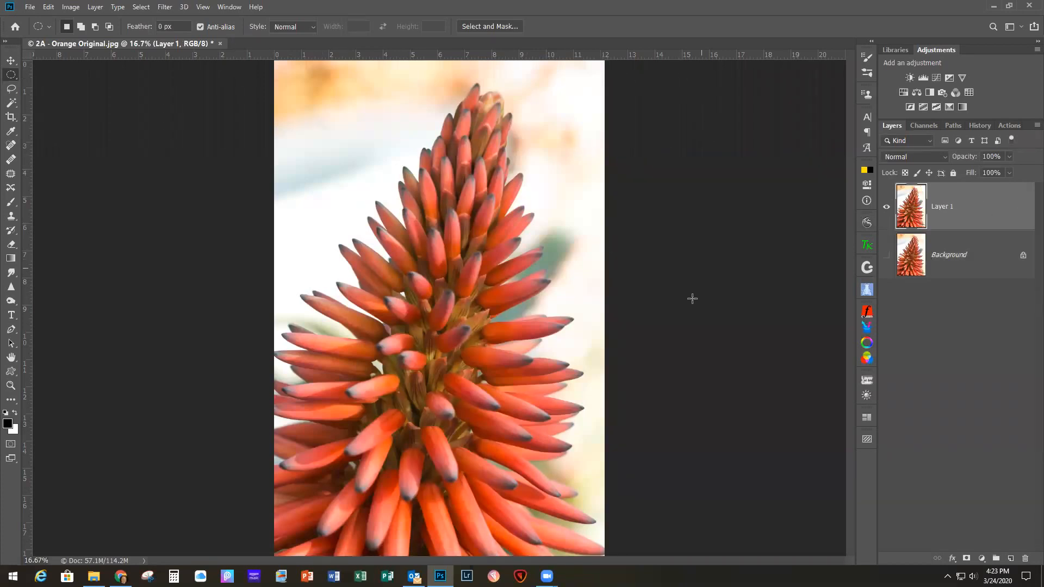
# Step: Select the flower photo's pale background with the Magic Wand, adding the orange and green background areas to the selection
pyautogui.click(12, 102)
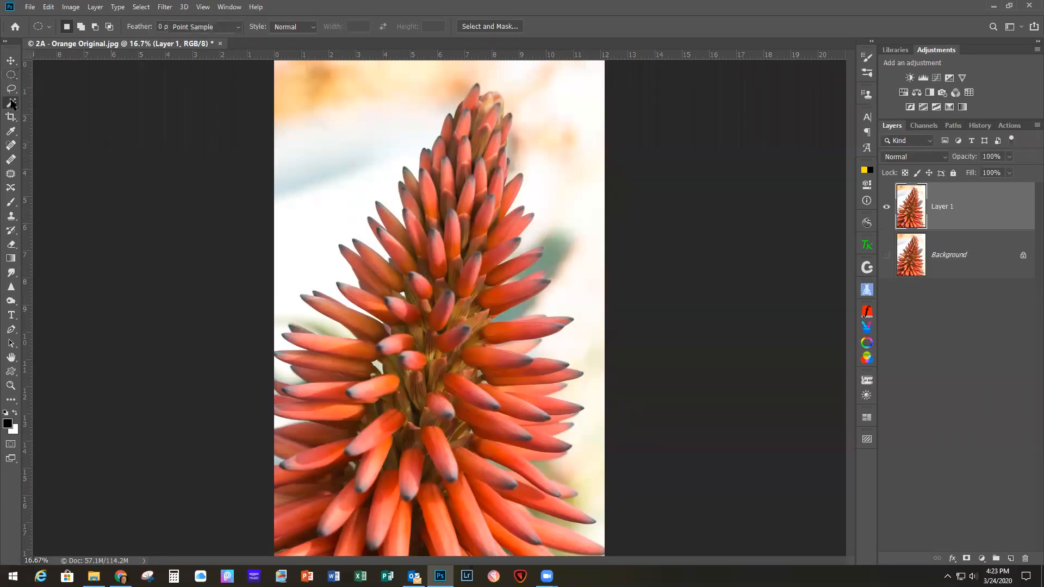
pyautogui.click(301, 224)
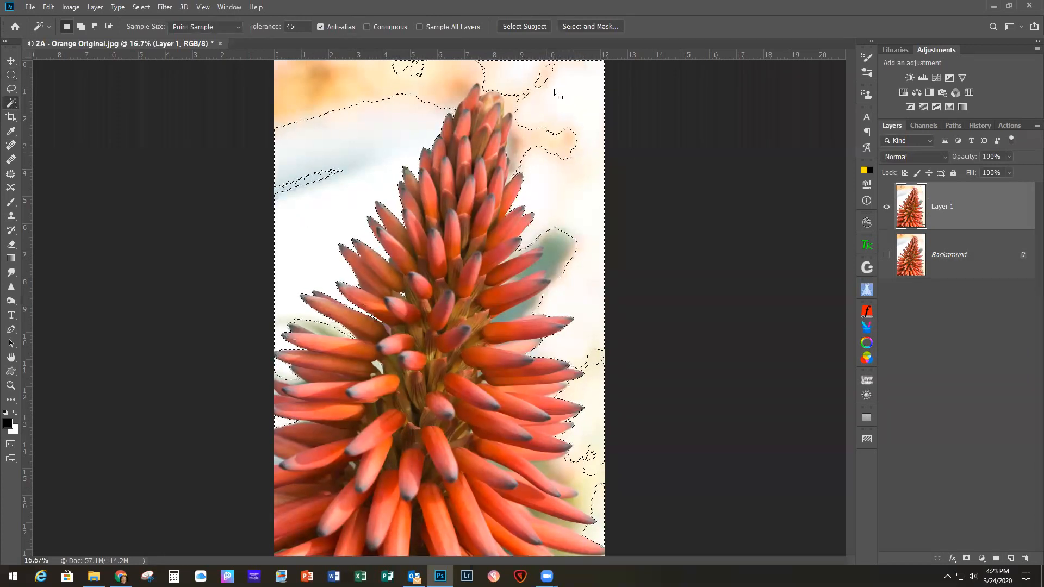
pyautogui.keyDown('shift'); pyautogui.click(448, 64); pyautogui.keyUp('shift')
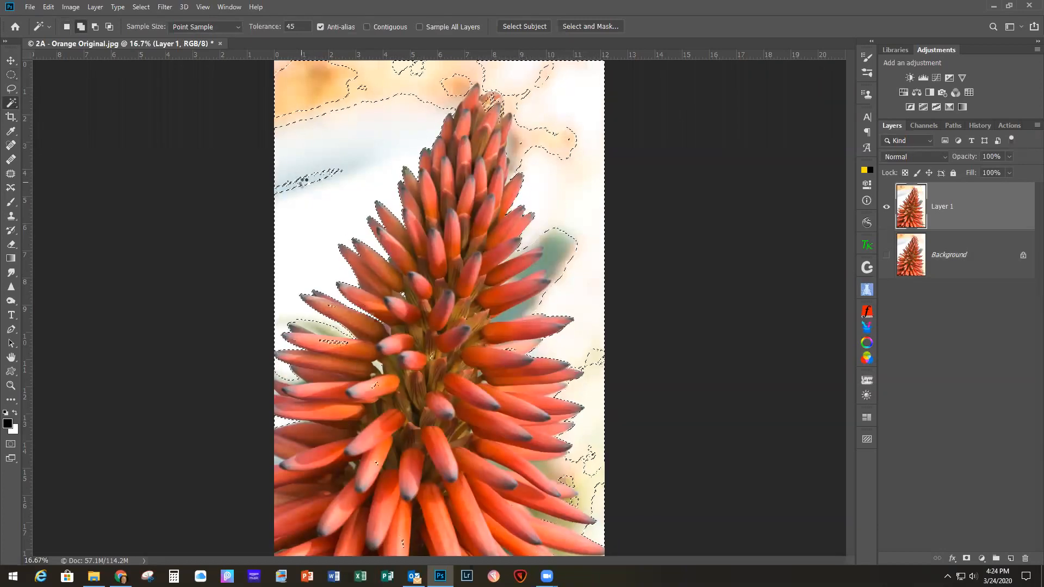
pyautogui.keyDown('shift'); pyautogui.click(359, 95); pyautogui.keyUp('shift')
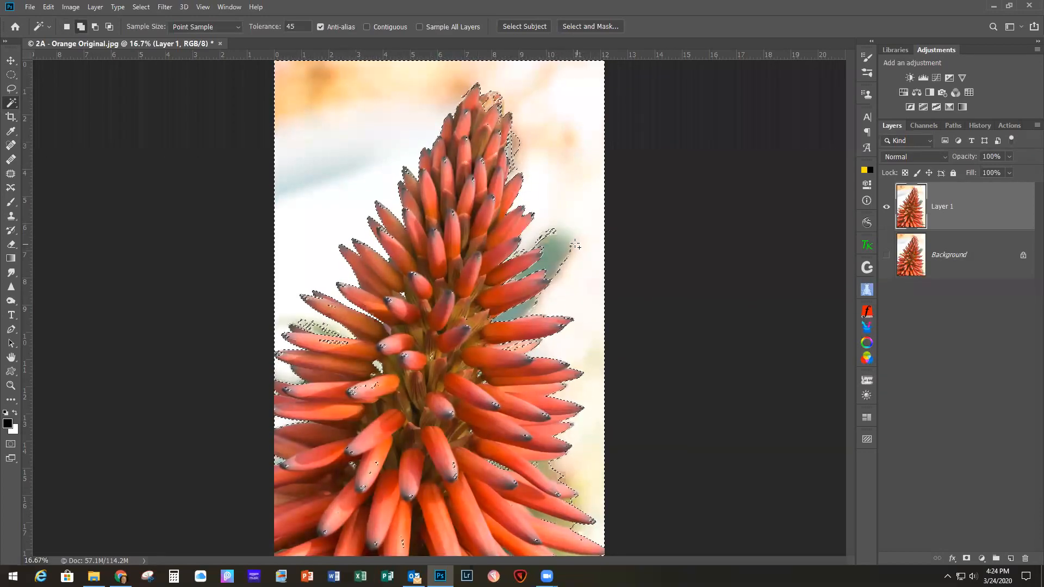
pyautogui.click(556, 253)
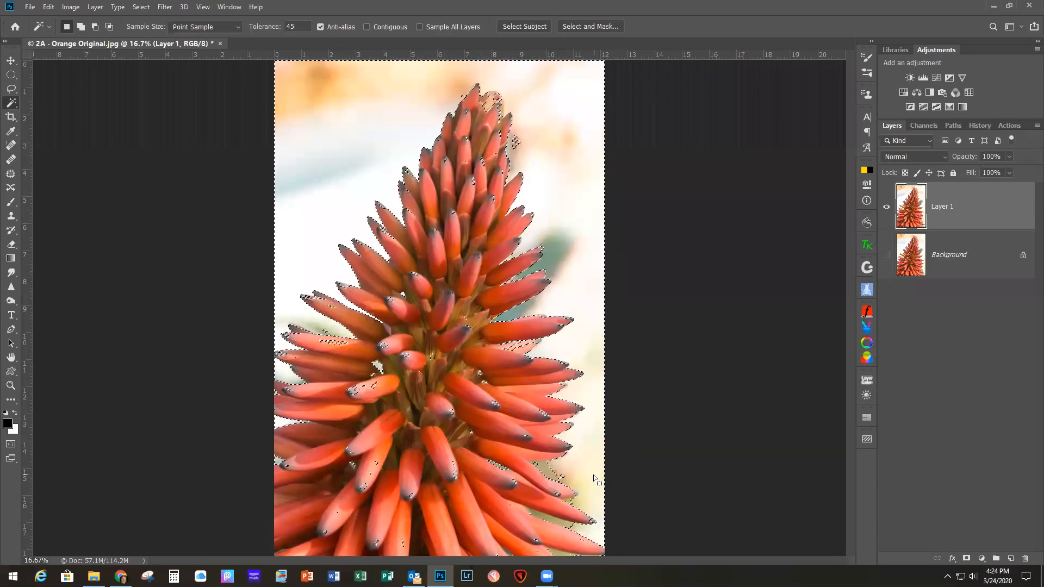
pyautogui.press('shift')
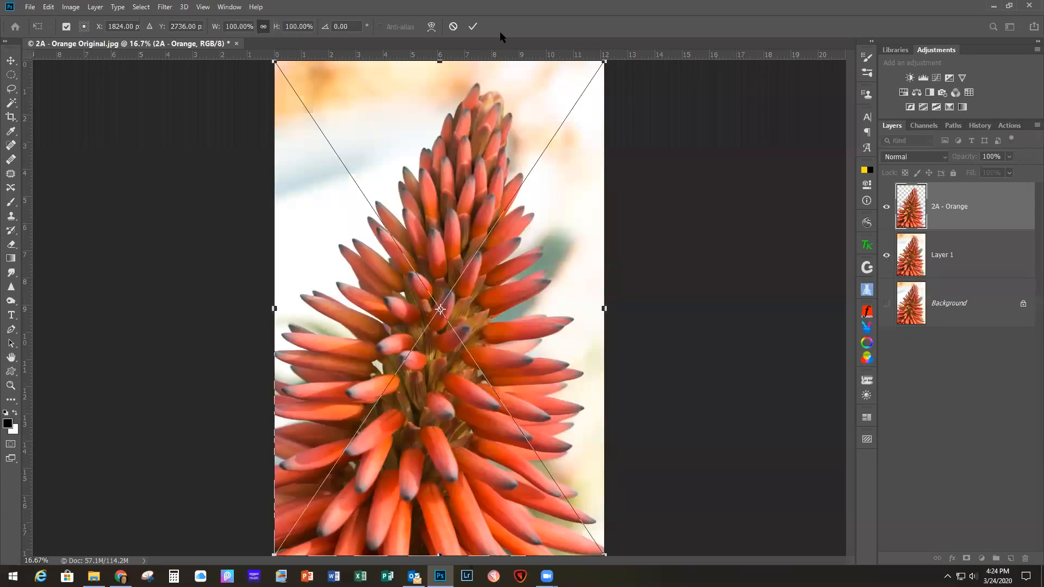
# Step: Commit the placed 2A - Orange flower cutout at its original size and delete the Layer 1 copy beneath it
pyautogui.press('w')
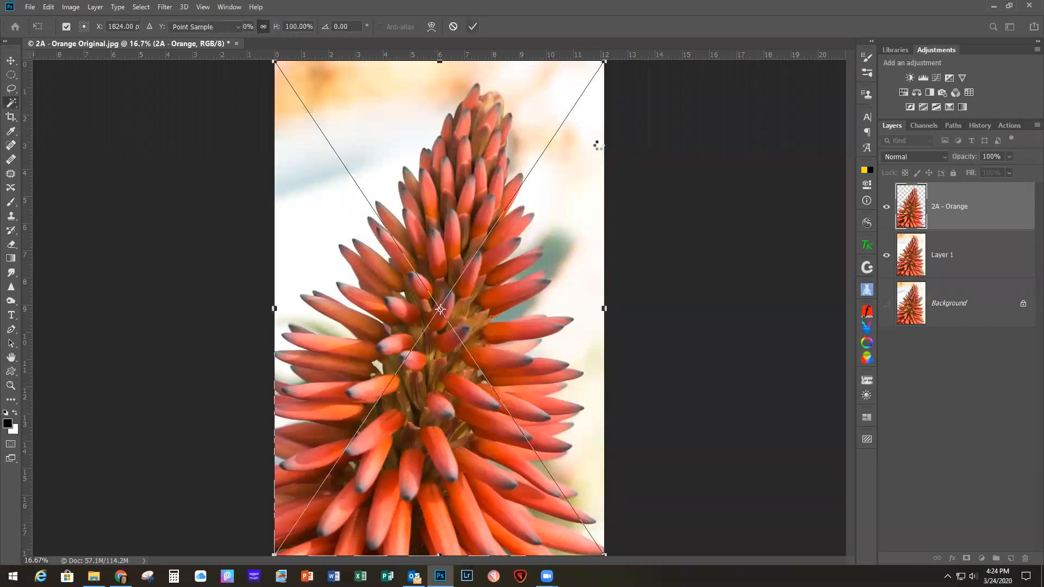
pyautogui.click(886, 256)
pyautogui.click(887, 256)
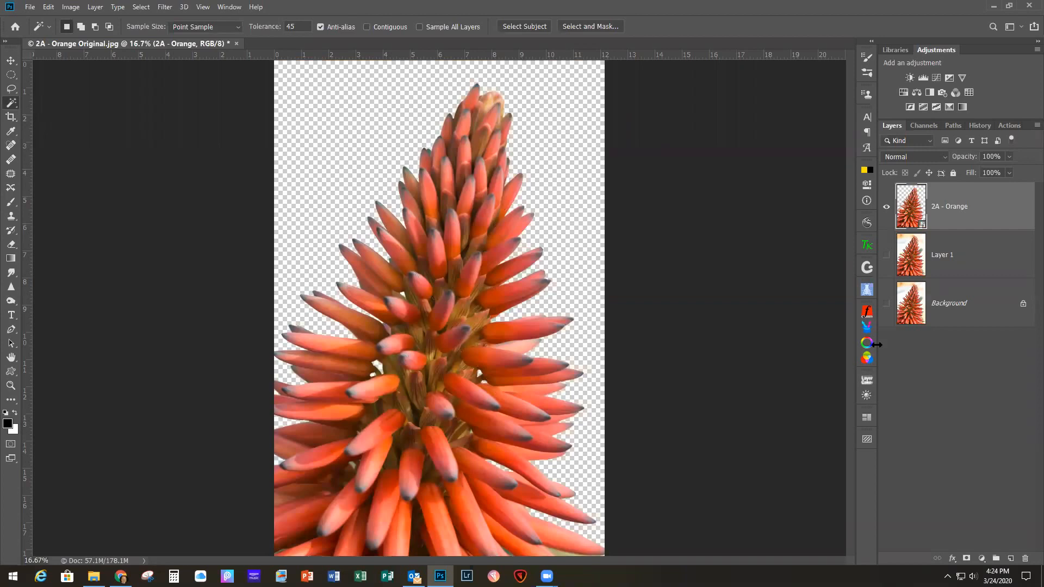
pyautogui.click(983, 260)
pyautogui.moveTo(995, 263); pyautogui.dragTo(1023, 558)
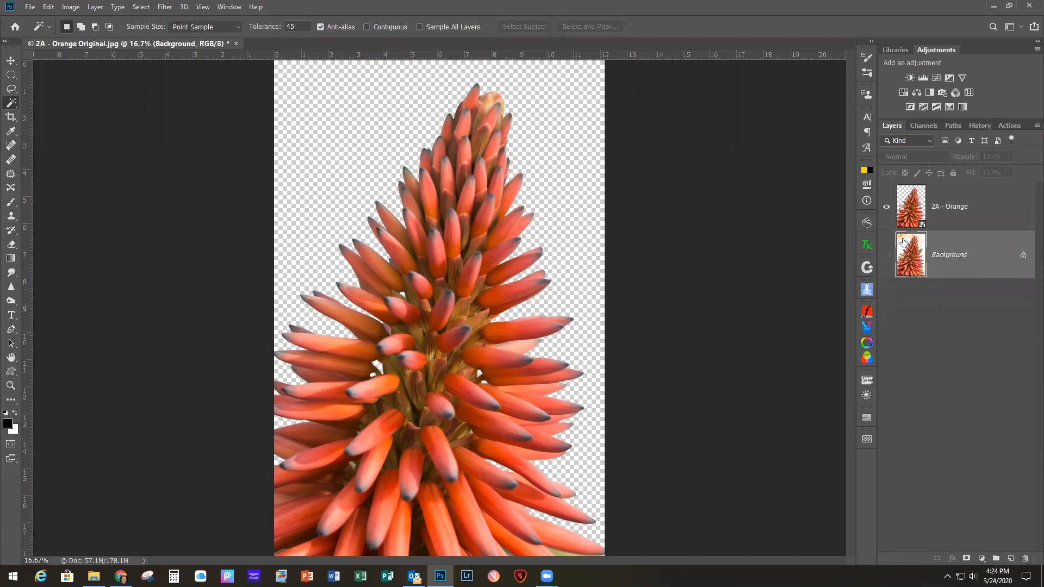
# Step: Send the 2A - Orange cutout layer to the Topaz Studio 2 filter for editing
pyautogui.click(975, 218)
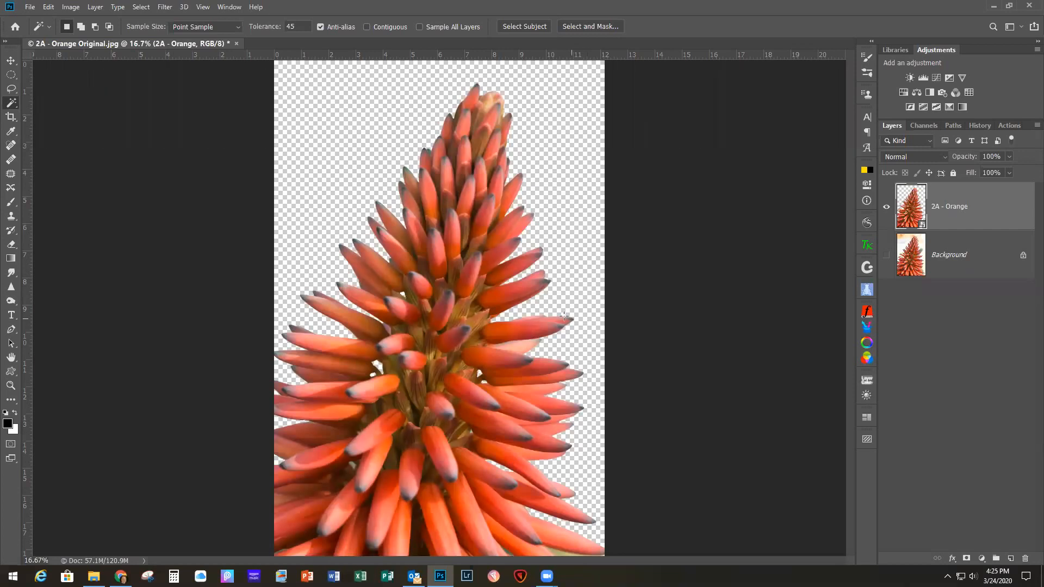
pyautogui.click(164, 7)
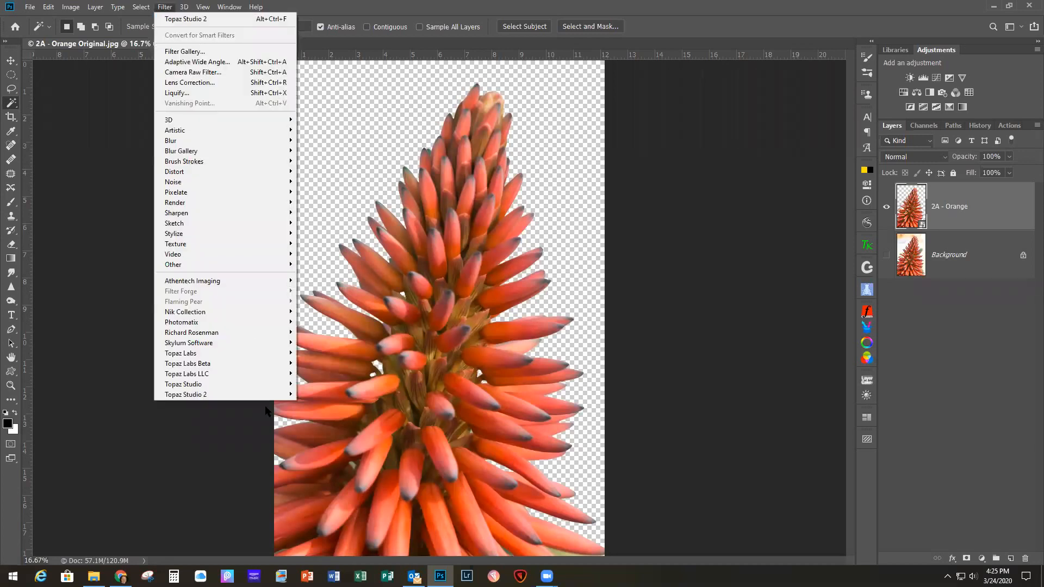
pyautogui.moveTo(265, 394)
pyautogui.click(326, 394)
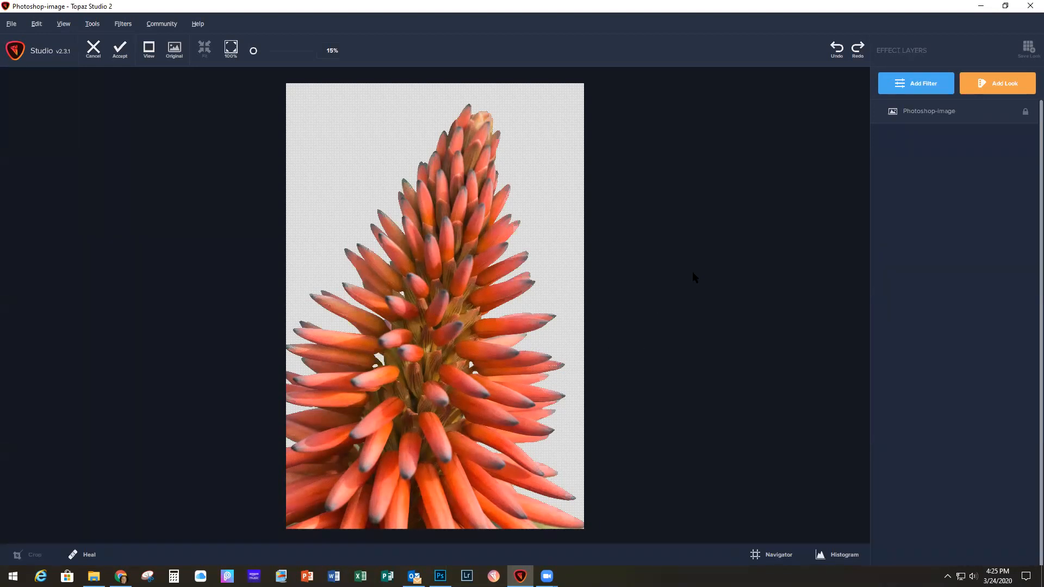
# Step: Add an AI Clear filter with default settings to the flower cutout and inspect the petals up close
pyautogui.click(922, 87)
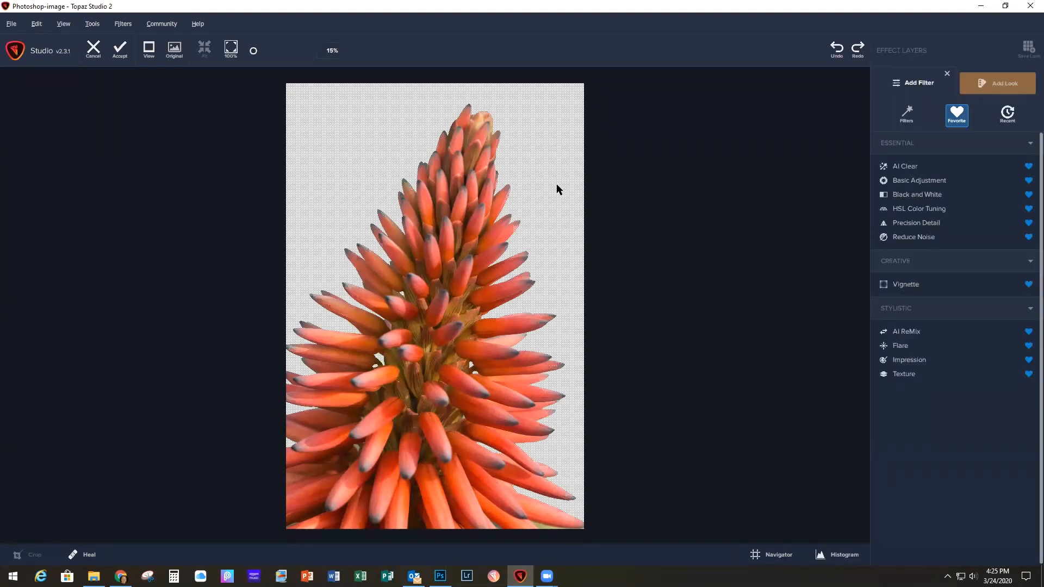
pyautogui.click(905, 166)
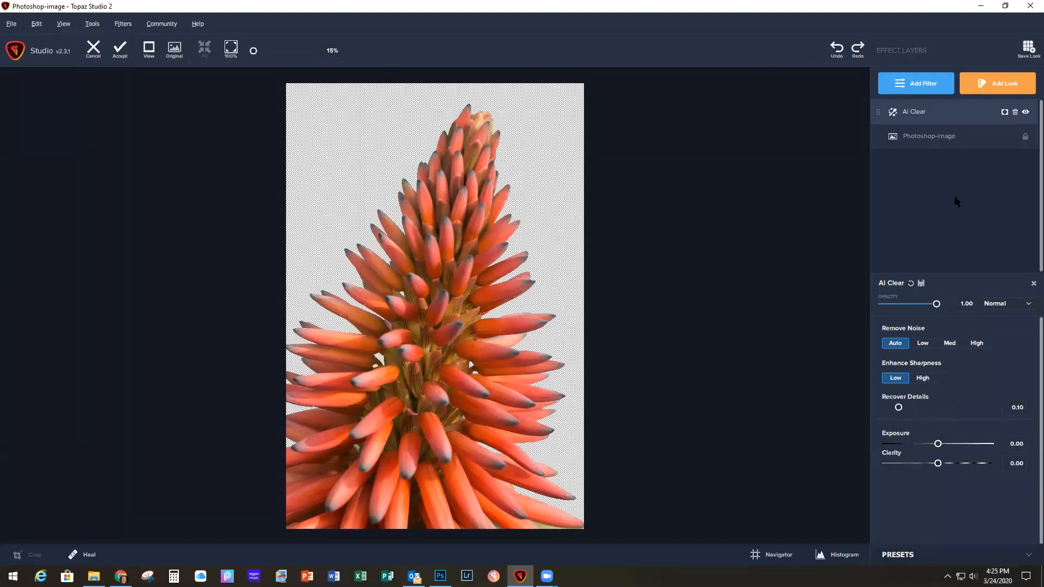
pyautogui.scroll(5, 423, 278)
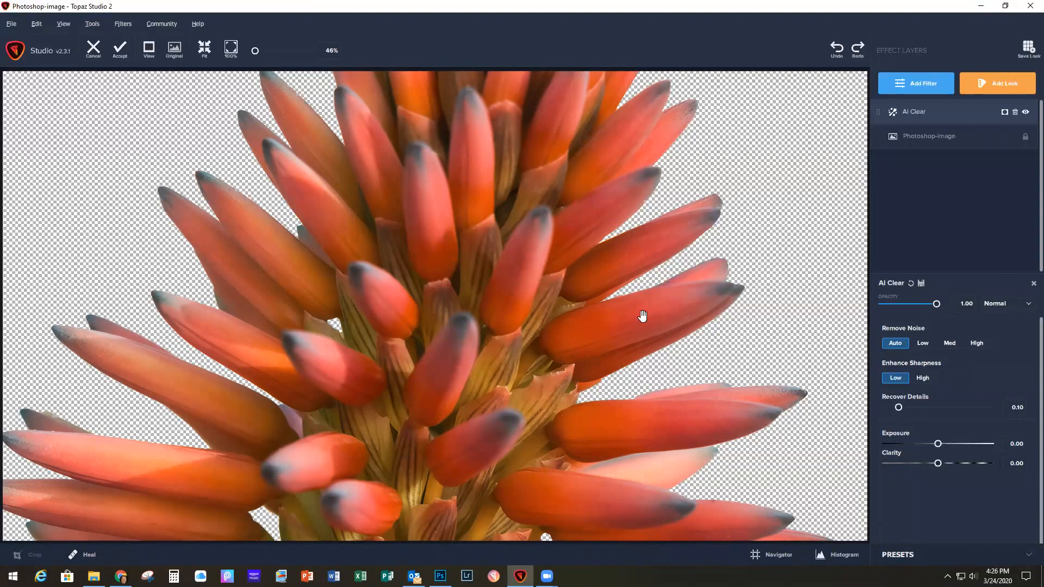
pyautogui.scroll(-5, 641, 316)
pyautogui.scroll(-1, 642, 316)
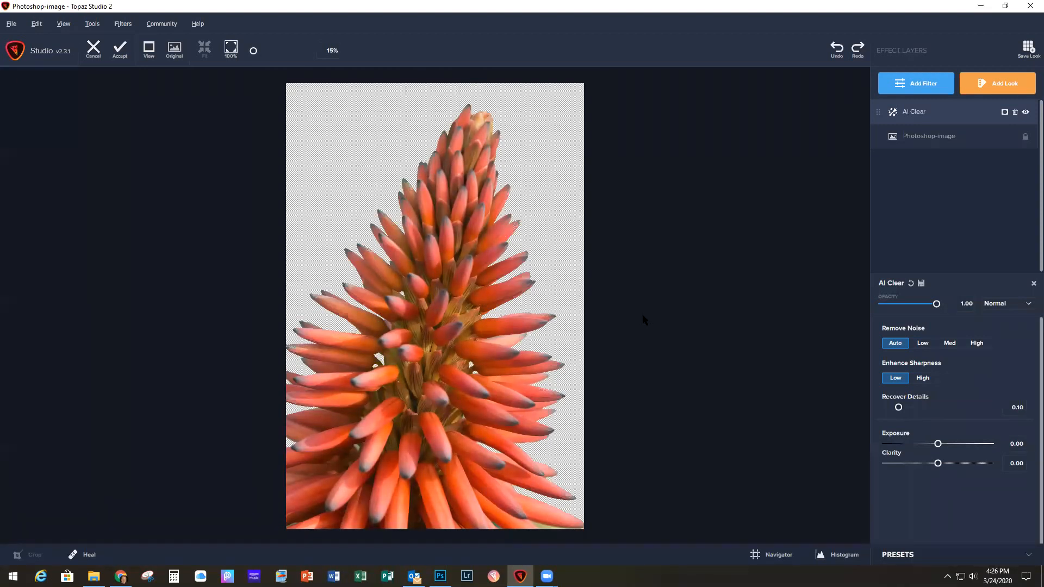
# Step: Add a Precision Detail filter above AI Clear and set Overall Small Detail to 0.14
pyautogui.click(917, 87)
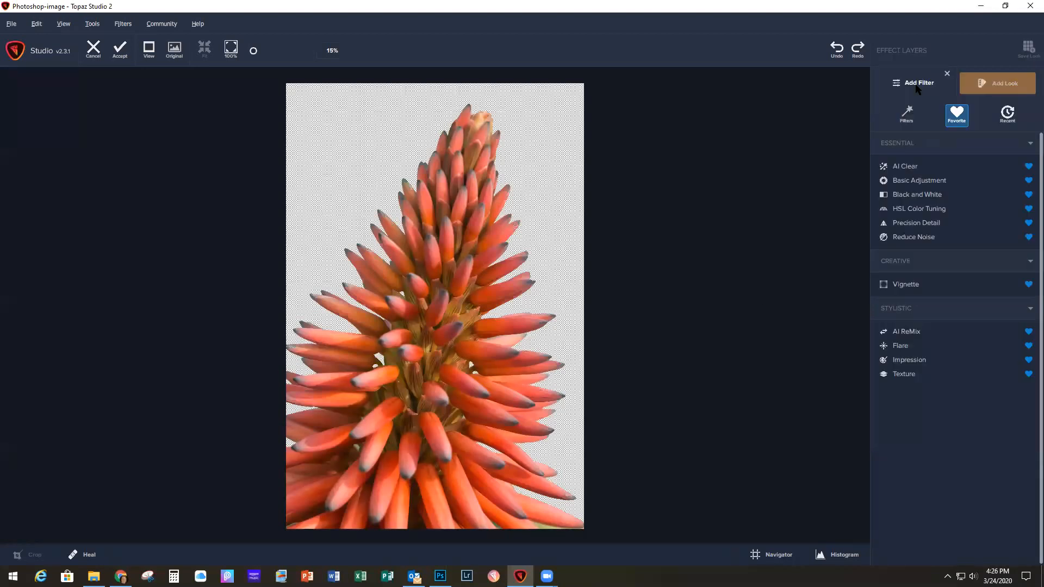
pyautogui.click(909, 224)
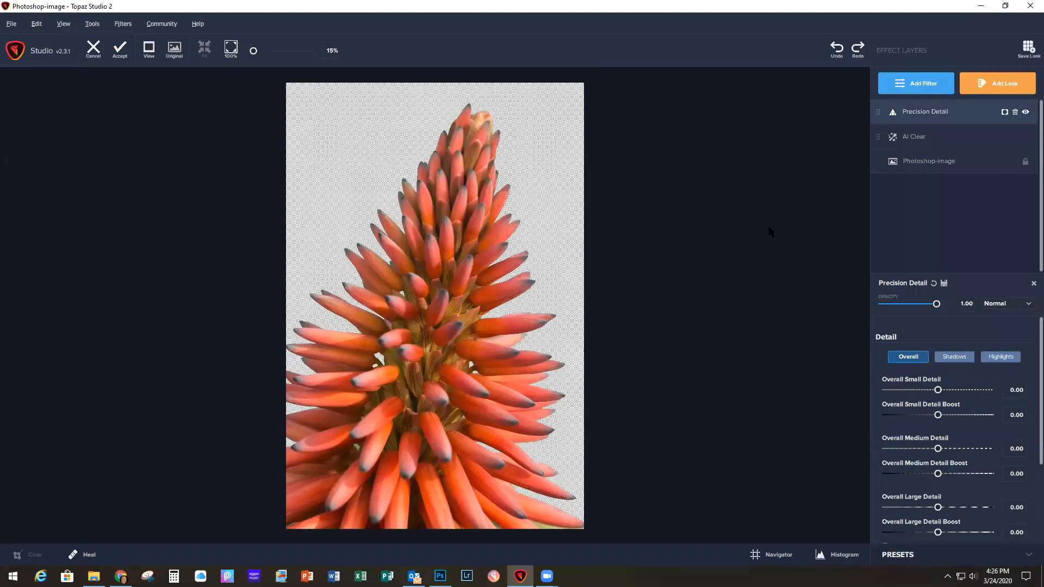
pyautogui.scroll(4, 423, 307)
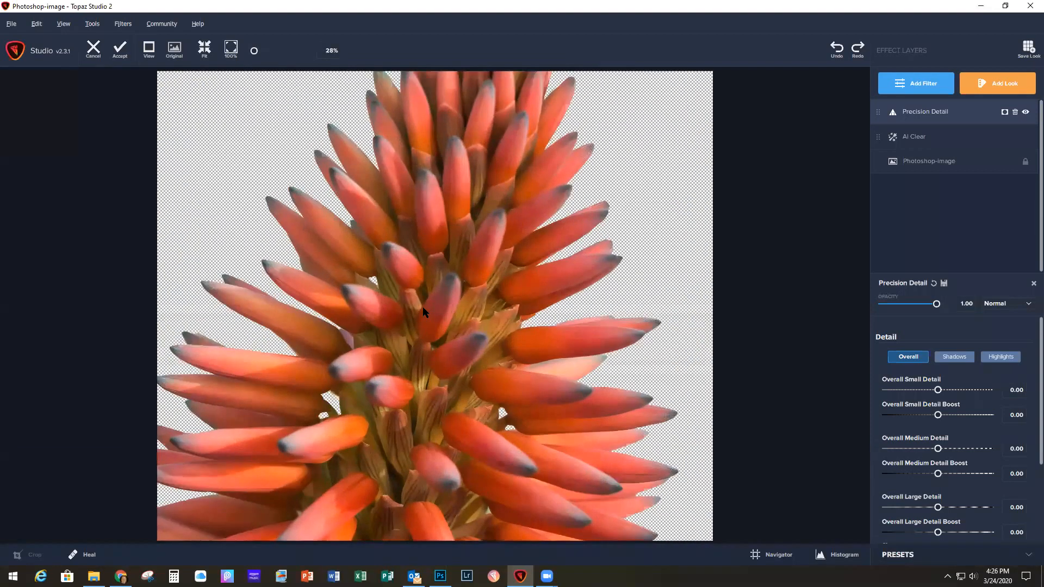
pyautogui.scroll(3, 422, 307)
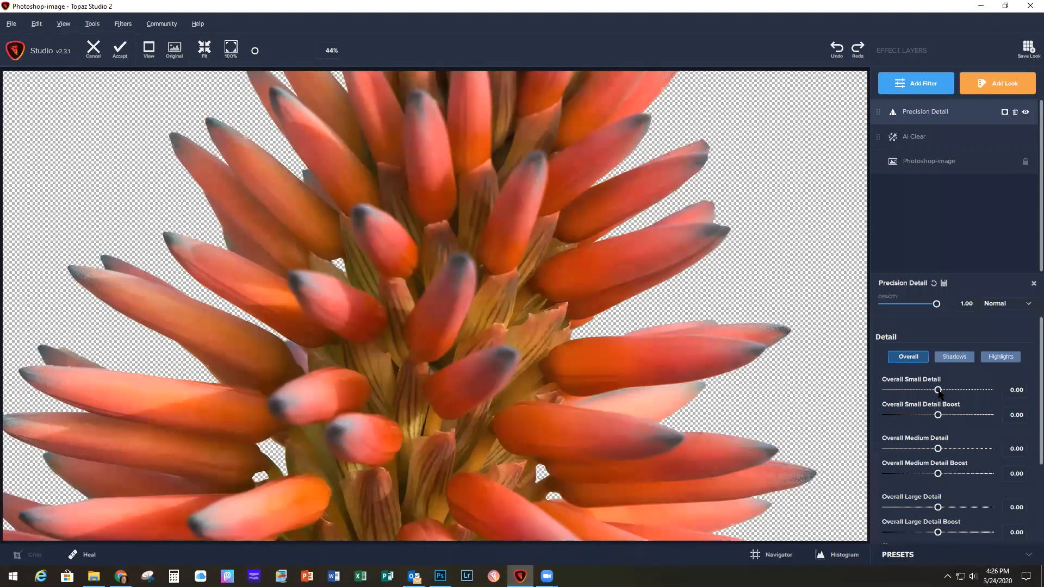
pyautogui.moveTo(939, 393); pyautogui.dragTo(971, 393)
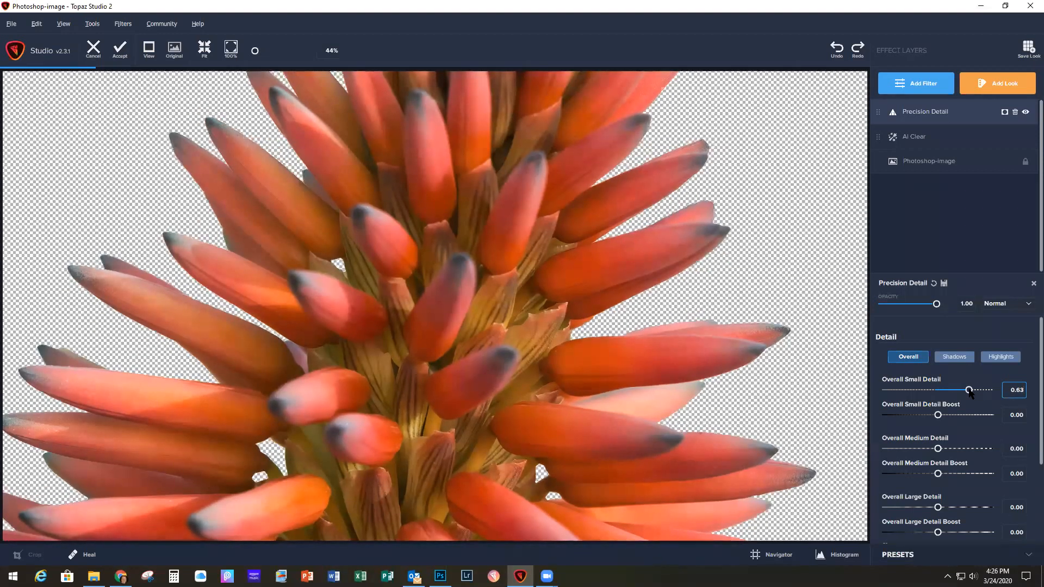
pyautogui.moveTo(970, 392); pyautogui.dragTo(984, 391)
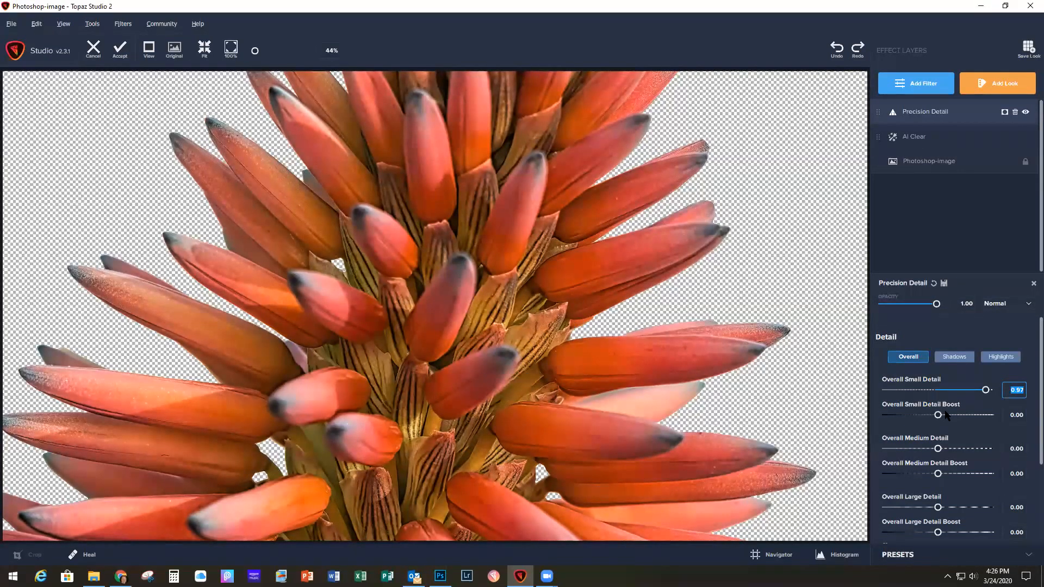
pyautogui.moveTo(987, 393); pyautogui.dragTo(946, 393)
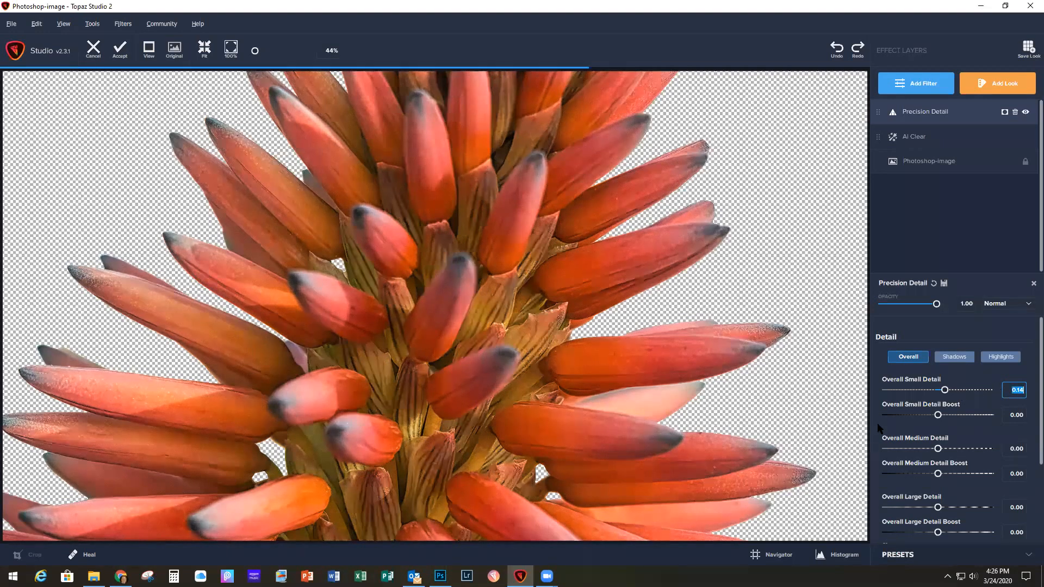
# Step: Set the Precision Detail filter's Overall Medium Detail to 0.08 and Overall Large Detail to 0.10
pyautogui.click(937, 449)
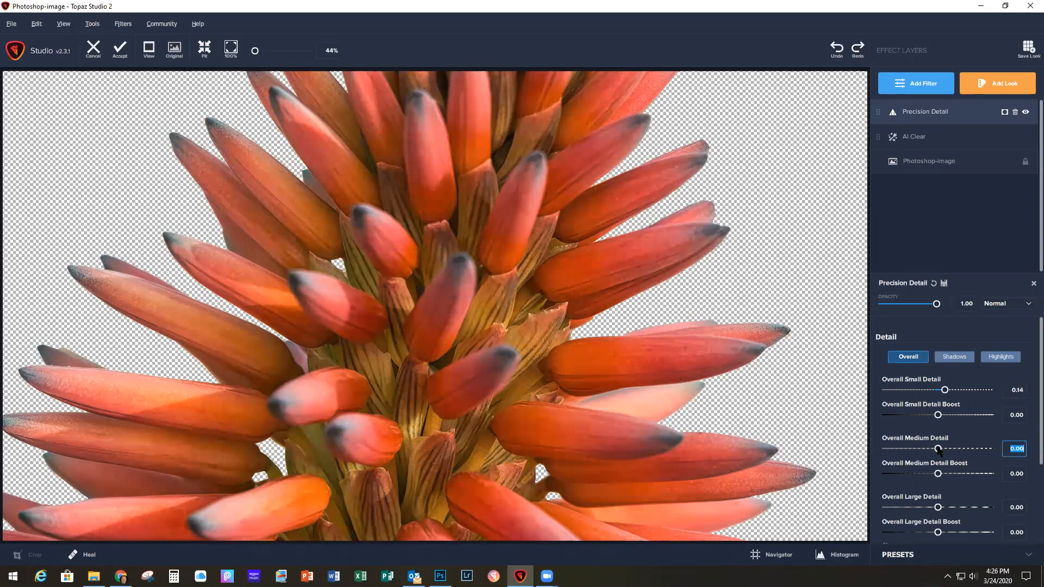
pyautogui.moveTo(937, 449); pyautogui.dragTo(943, 450)
pyautogui.moveTo(937, 508); pyautogui.dragTo(944, 510)
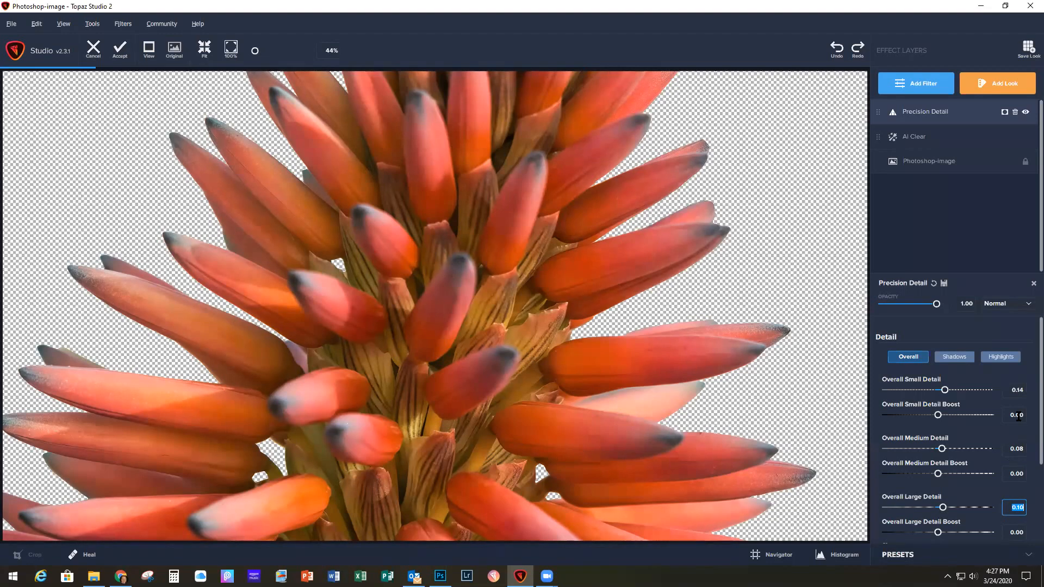
pyautogui.scroll(-1, 1027, 445)
pyautogui.scroll(-1, 1028, 444)
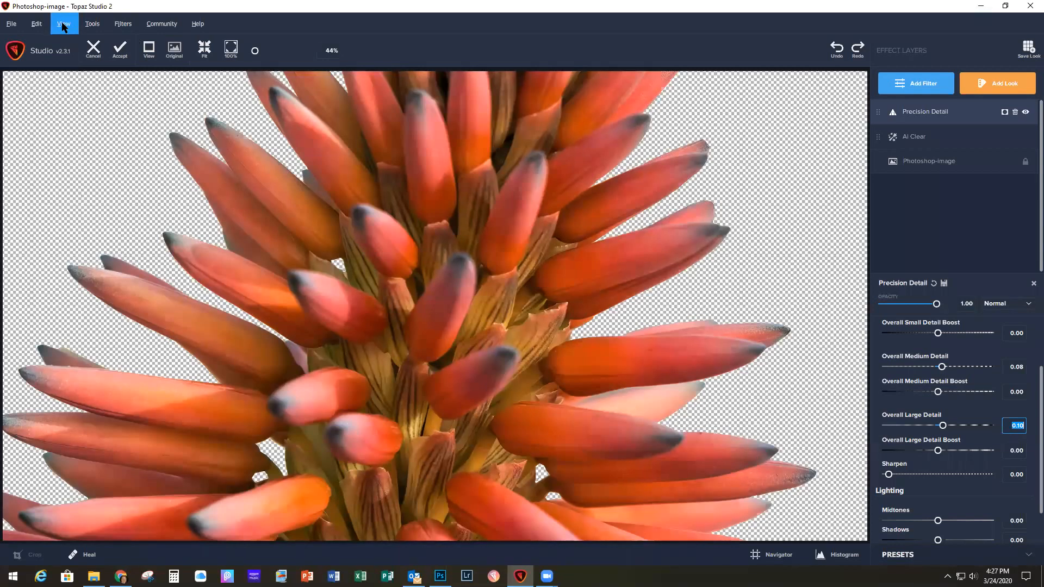
# Step: Switch to the Split Vertical view and sweep the divider across the flower to compare the original with the filtered version
pyautogui.click(64, 25)
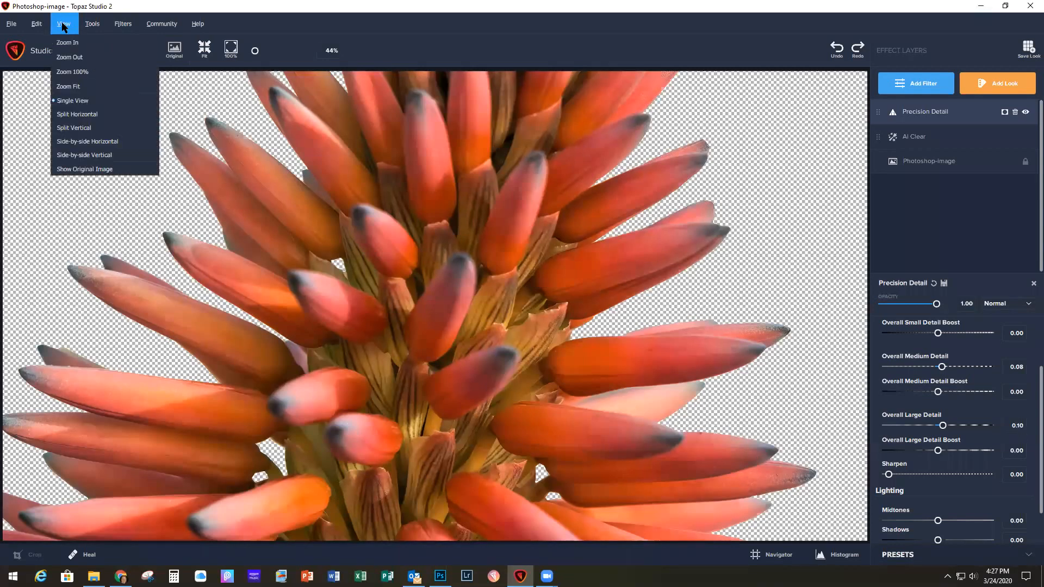
pyautogui.click(86, 128)
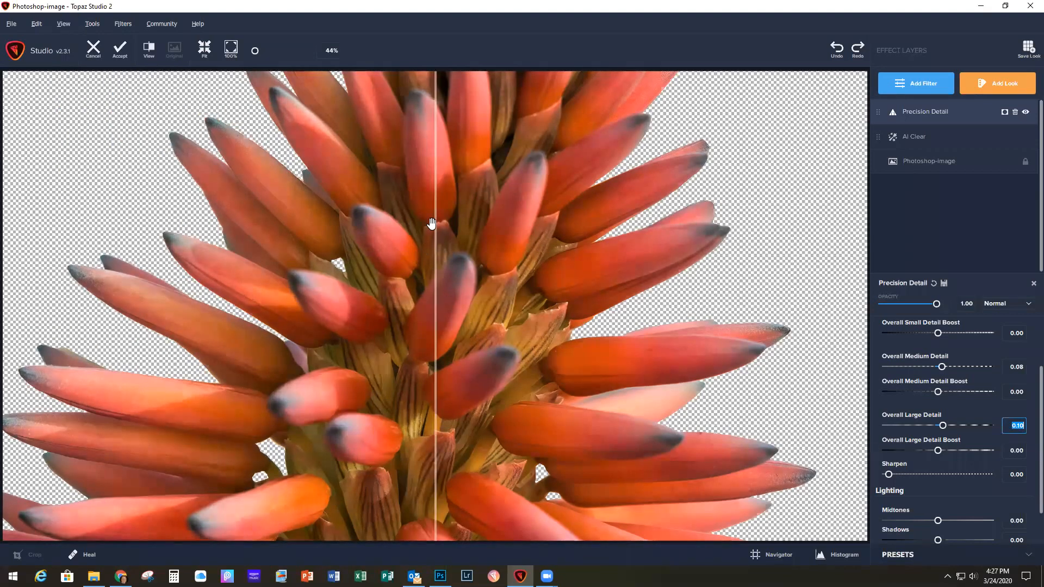
pyautogui.moveTo(435, 224); pyautogui.dragTo(608, 244)
pyautogui.moveTo(673, 250); pyautogui.dragTo(484, 288)
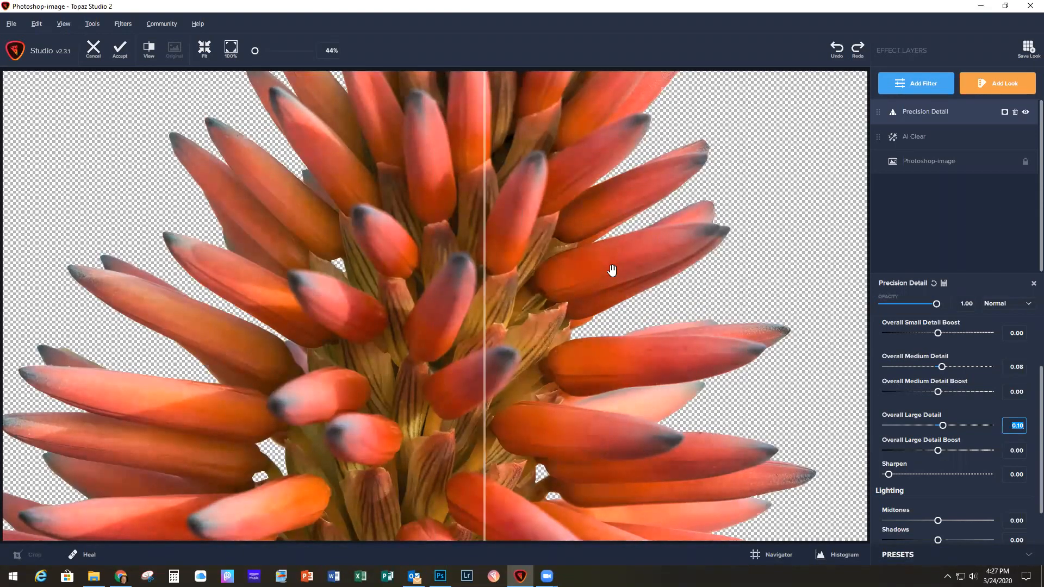
pyautogui.moveTo(485, 295); pyautogui.dragTo(350, 375)
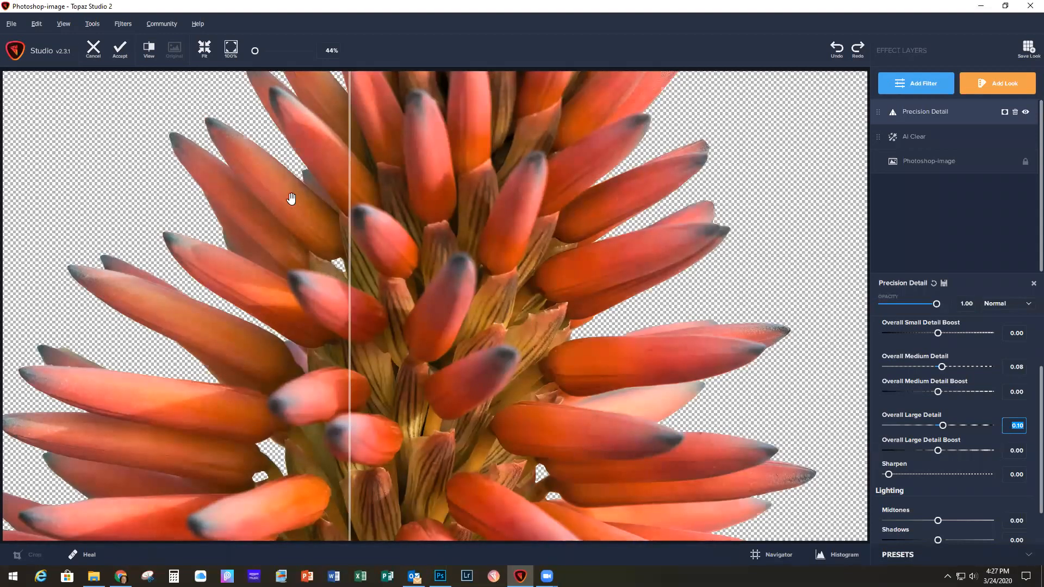
# Step: Add a Reduce Noise filter with Remove Noise at 0.09 and Fine Noise at 0.10, and compare the flower before and after
pyautogui.click(913, 86)
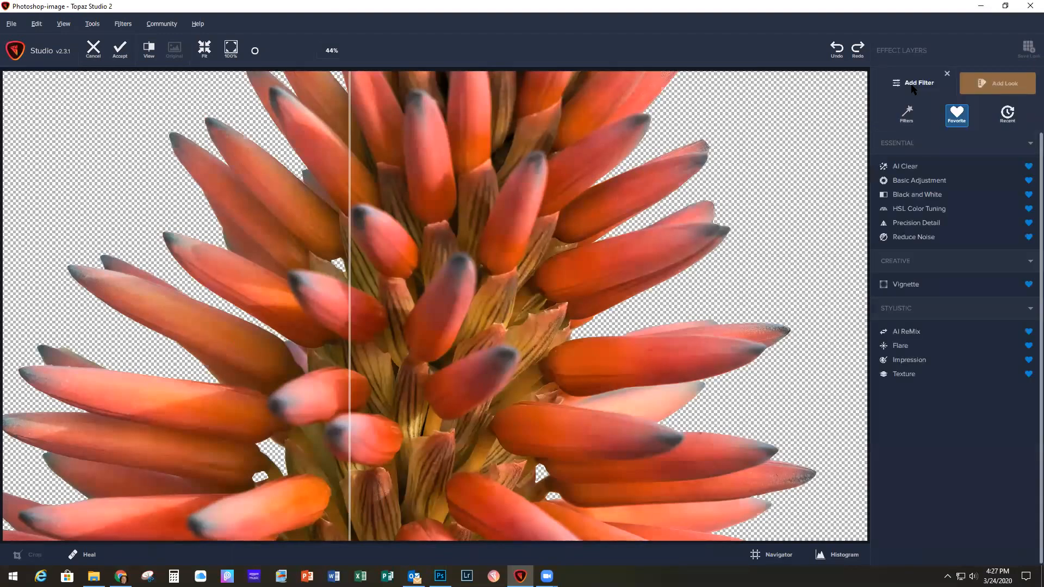
pyautogui.click(912, 238)
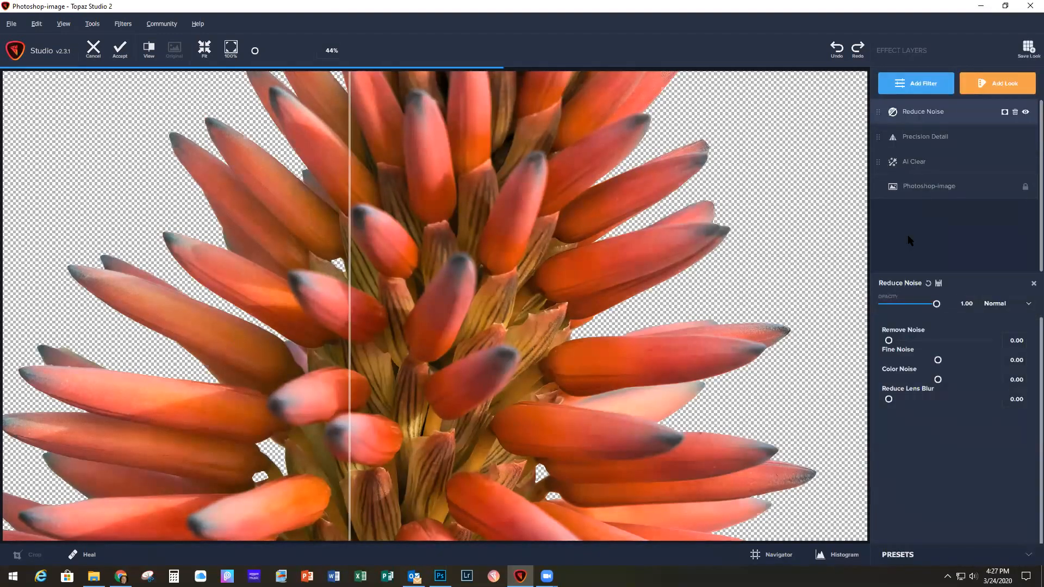
pyautogui.moveTo(888, 341); pyautogui.dragTo(900, 343)
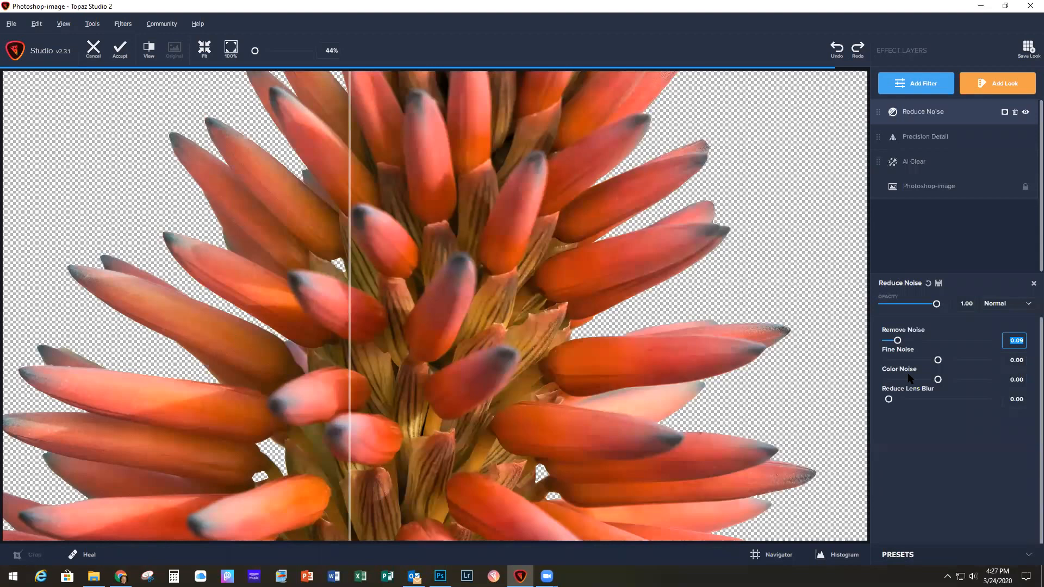
pyautogui.moveTo(938, 359); pyautogui.dragTo(946, 363)
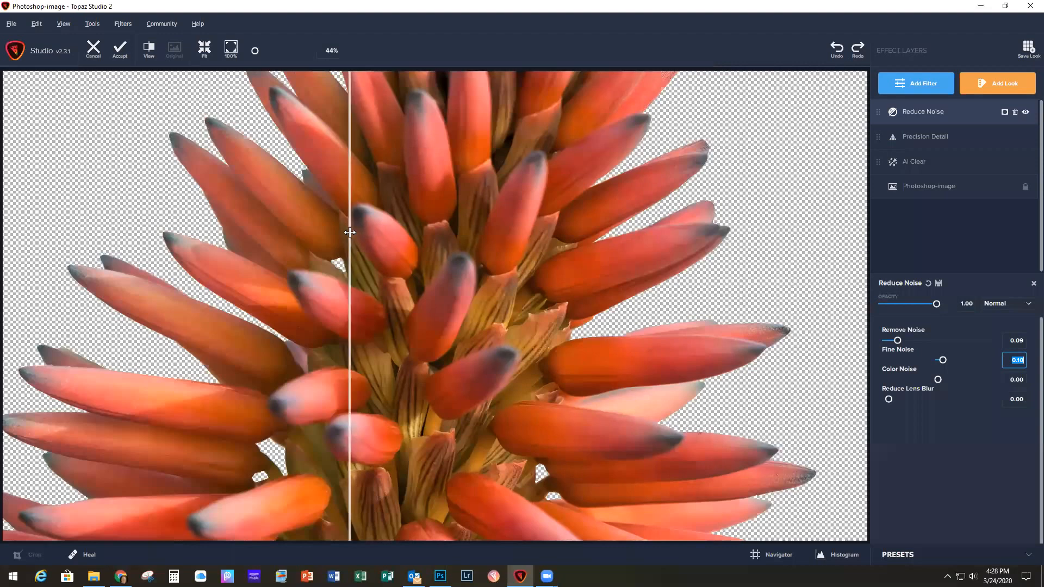
pyautogui.moveTo(349, 232); pyautogui.dragTo(601, 288)
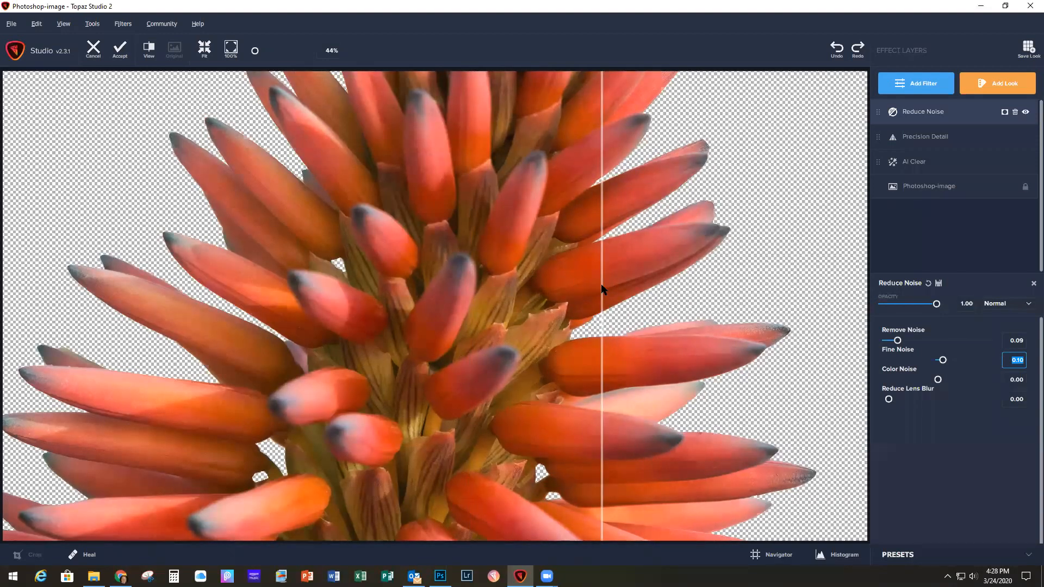
# Step: Accept the Topaz Studio 2 filter stack and return to the flower document in Photoshop
pyautogui.click(121, 54)
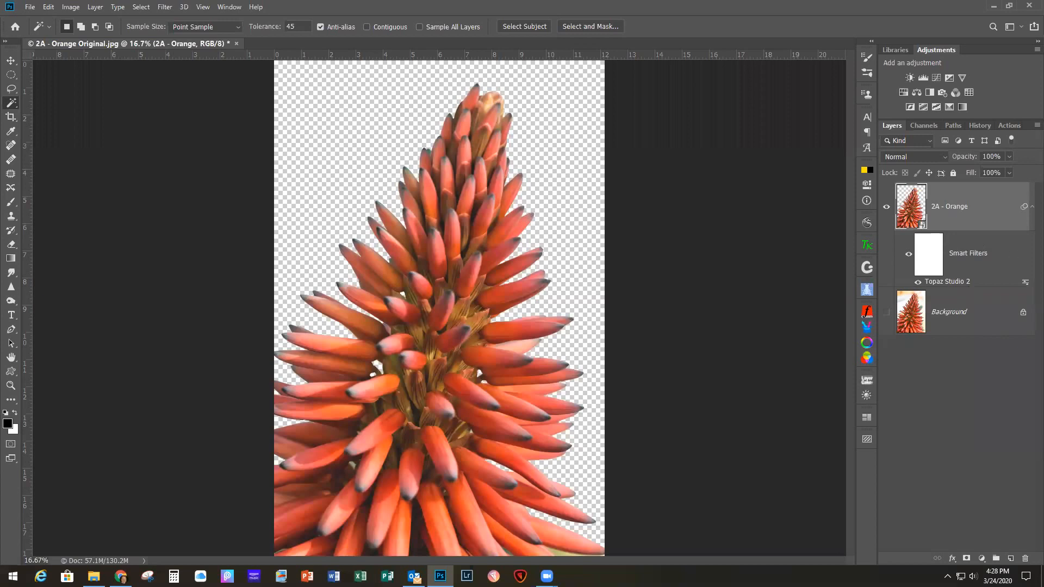
# Step: Place the 2B-Pale Tan Soft texture, rotated 90° and scaled to 121.60% to fill the canvas, beneath the 2A - Orange layer
pyautogui.moveTo(1041, 196); pyautogui.dragTo(634, 187)
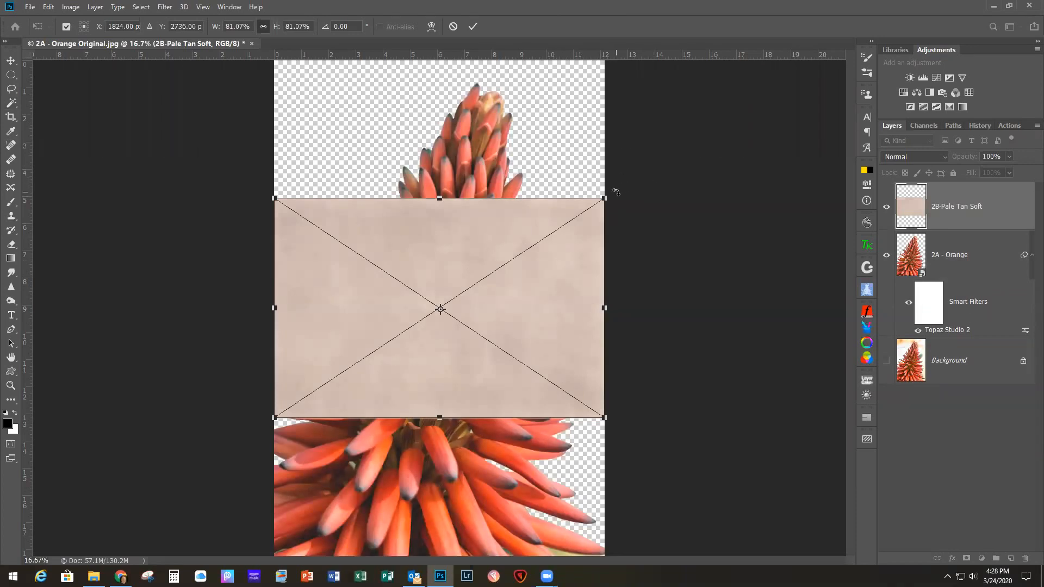
pyautogui.moveTo(615, 192); pyautogui.dragTo(550, 458)
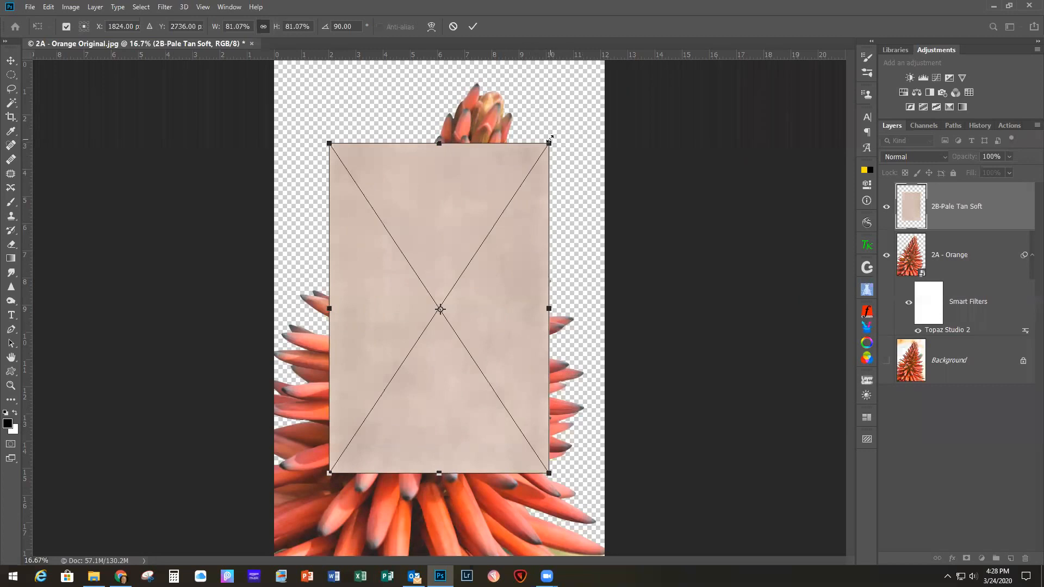
pyautogui.moveTo(519, 217); pyautogui.dragTo(454, 179)
pyautogui.scroll(-1, 496, 175)
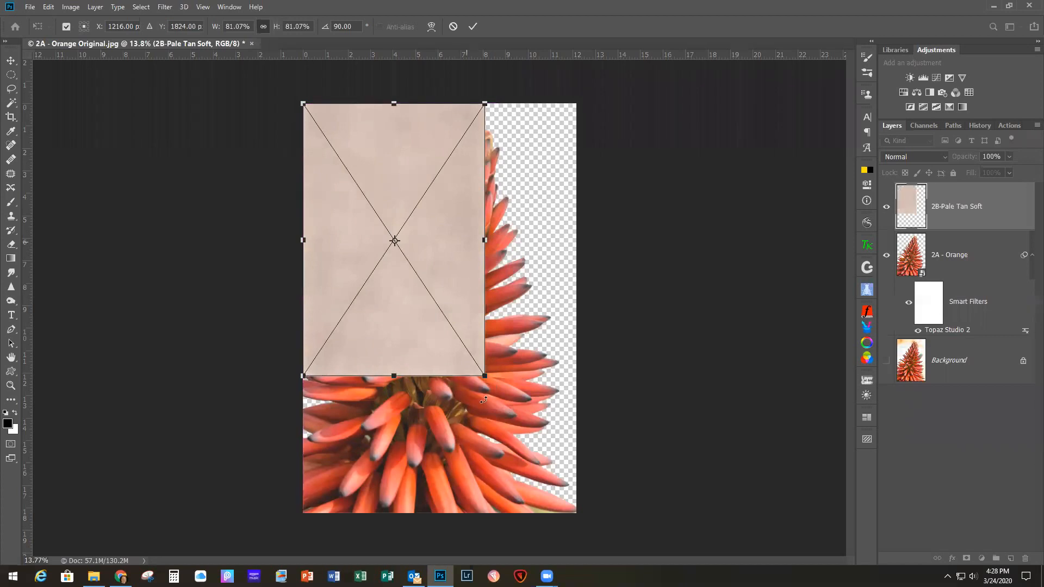
pyautogui.moveTo(484, 375); pyautogui.dragTo(577, 514)
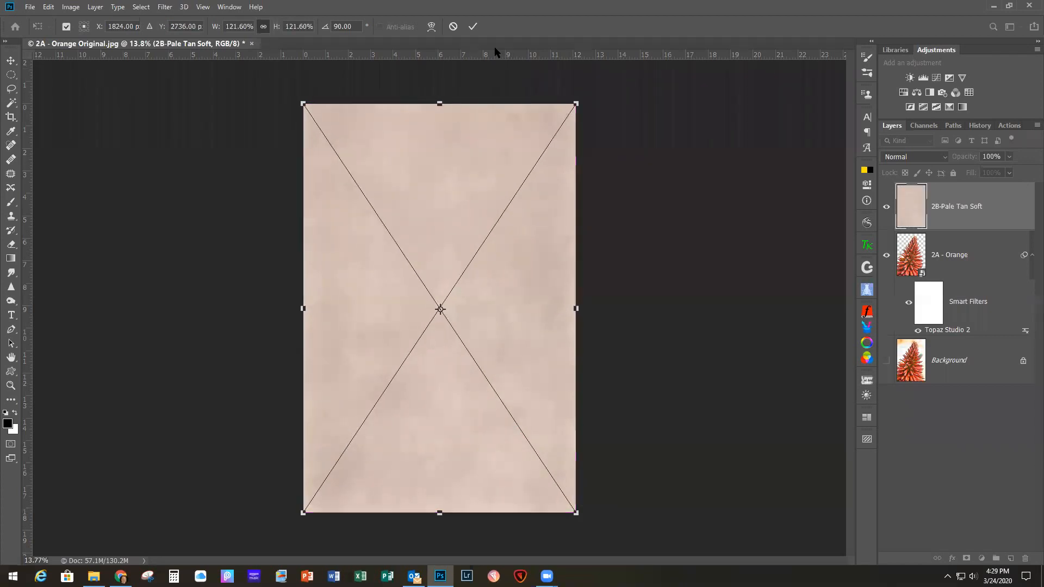
pyautogui.click(473, 26)
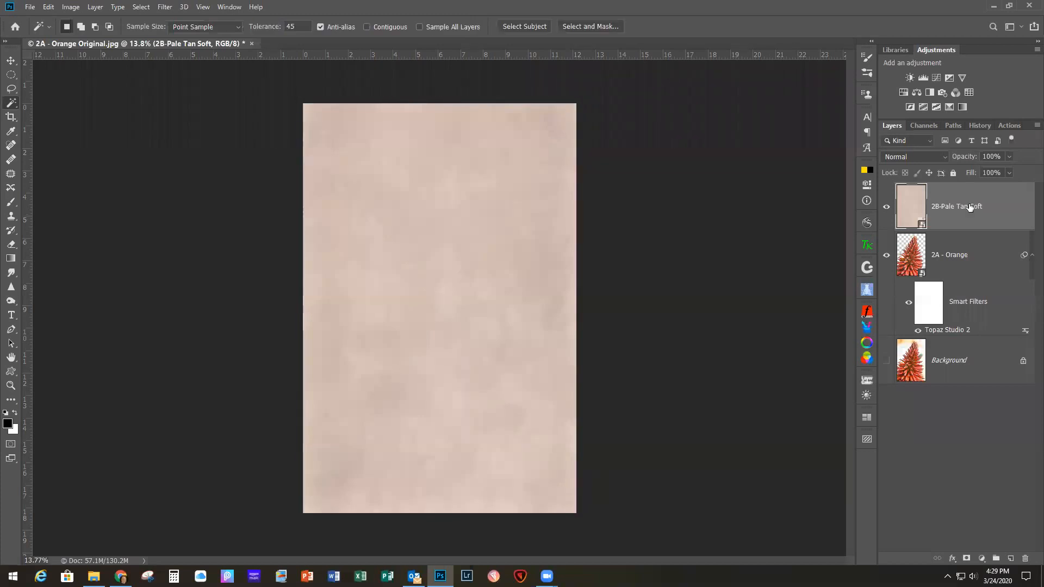
pyautogui.moveTo(992, 205); pyautogui.dragTo(1015, 344)
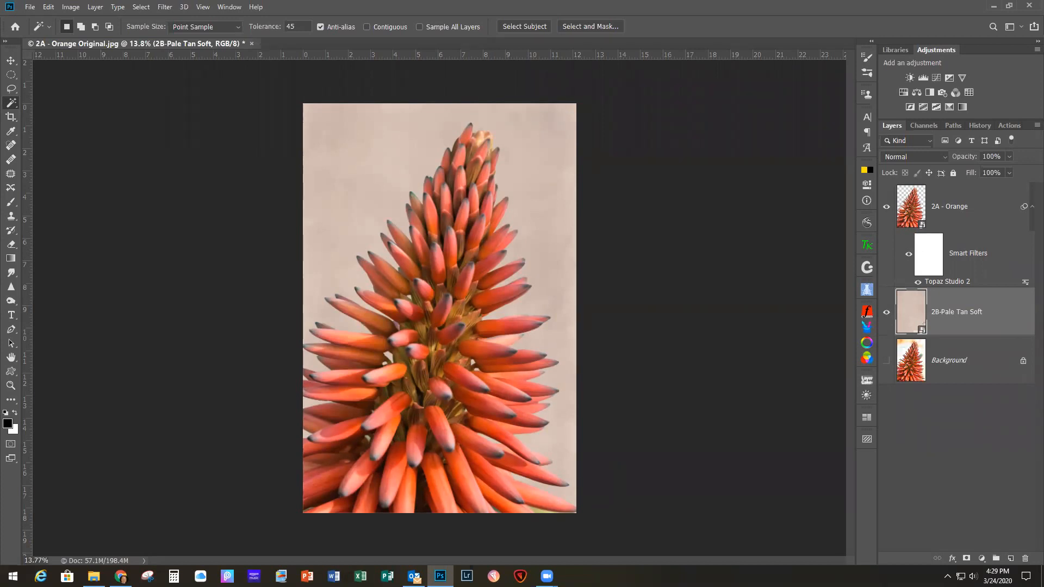
# Step: Place the 2C-Golden texture above 2B-Pale Tan Soft, rotated -90° and scaled to 121.60% to cover the whole canvas
pyautogui.moveTo(870, 270); pyautogui.dragTo(664, 233)
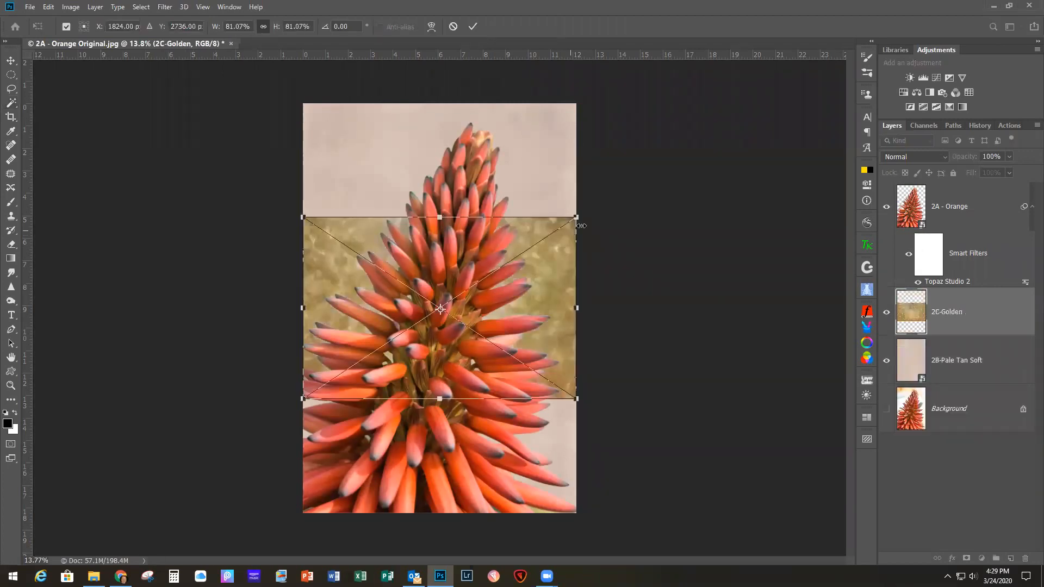
pyautogui.moveTo(587, 211); pyautogui.dragTo(321, 164)
pyautogui.moveTo(387, 199); pyautogui.dragTo(343, 129)
pyautogui.moveTo(478, 374); pyautogui.dragTo(517, 435)
pyautogui.moveTo(518, 377); pyautogui.dragTo(480, 317)
pyautogui.moveTo(486, 377); pyautogui.dragTo(576, 513)
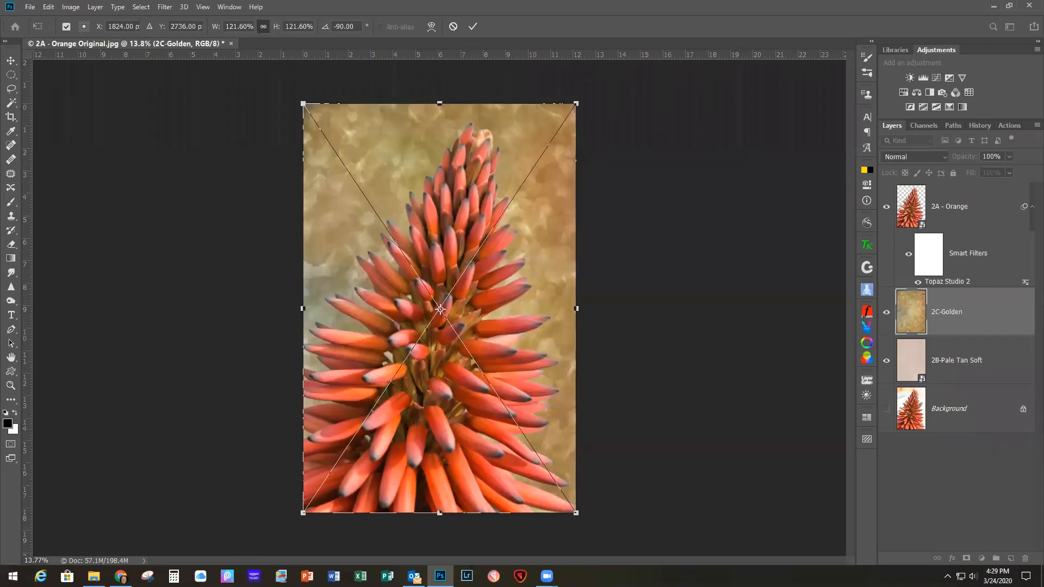
# Step: Set the 2C-Golden layer to Overlay blending at 89% opacity and commit its placement
pyautogui.click(918, 159)
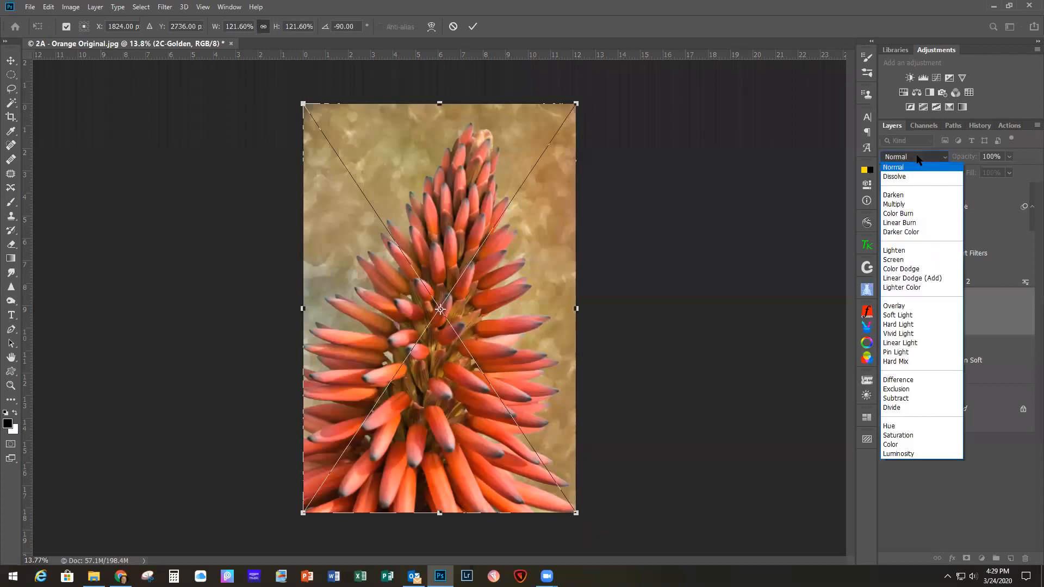
pyautogui.click(906, 306)
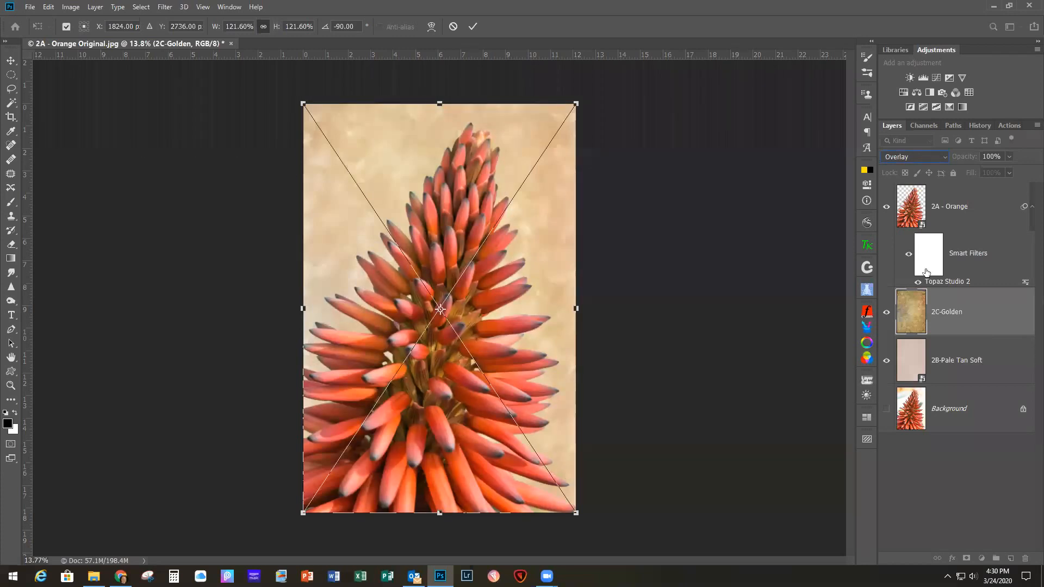
pyautogui.click(1009, 156)
pyautogui.moveTo(1009, 171); pyautogui.dragTo(1004, 173)
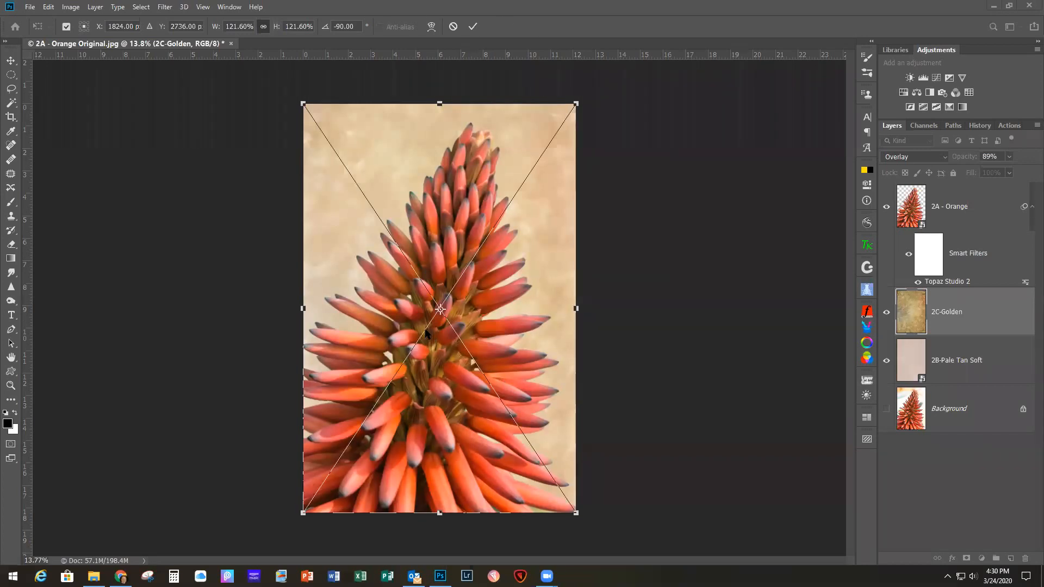
pyautogui.click(471, 25)
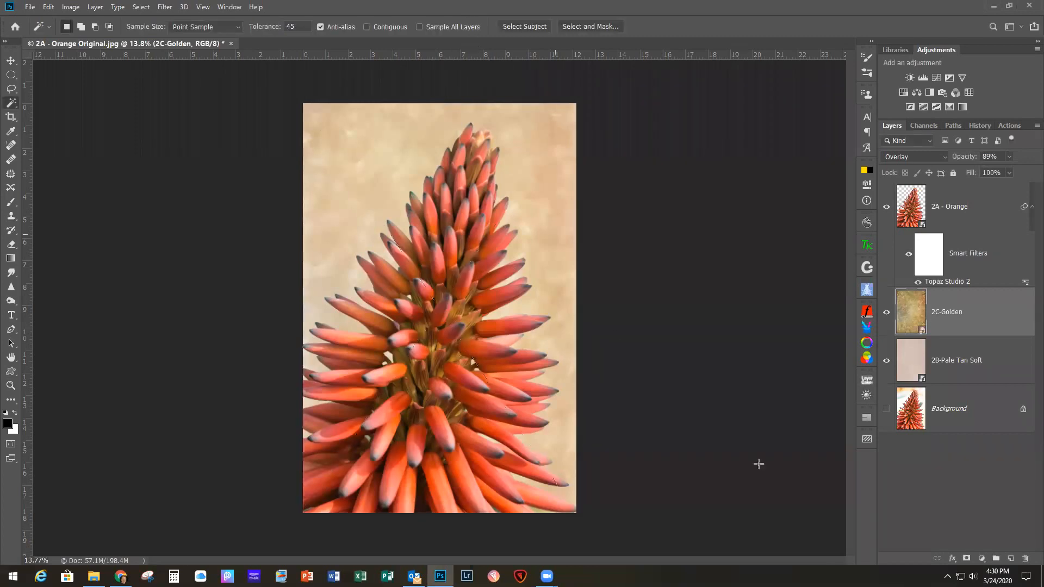
# Step: Place the 2D-Silver texture above 2C-Golden, rotated -90° and enlarged to 121.60% to fill the canvas
pyautogui.moveTo(598, 285); pyautogui.dragTo(457, 280)
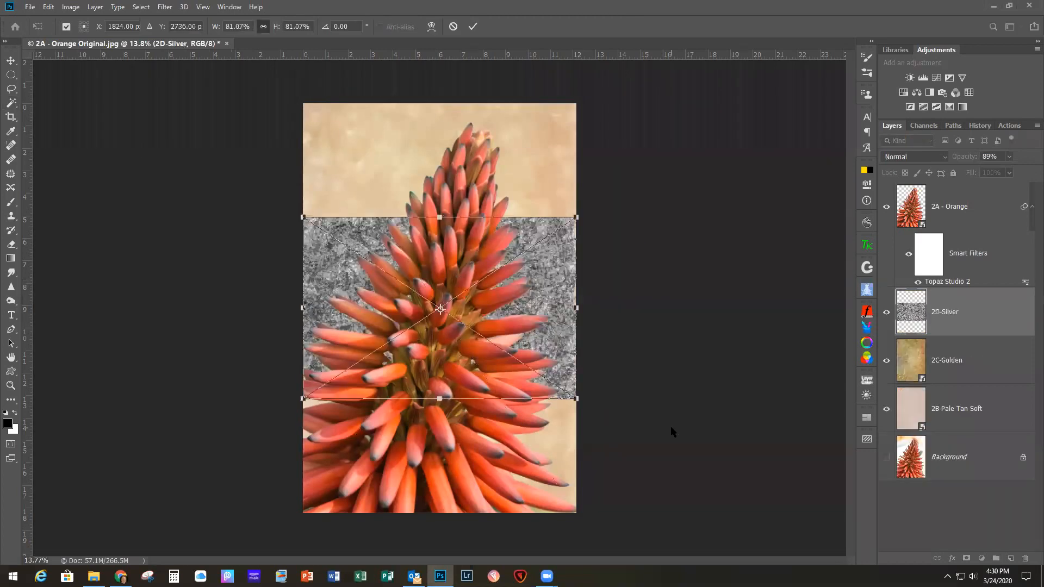
pyautogui.moveTo(582, 407); pyautogui.dragTo(532, 175)
pyautogui.moveTo(381, 208); pyautogui.dragTo(335, 140)
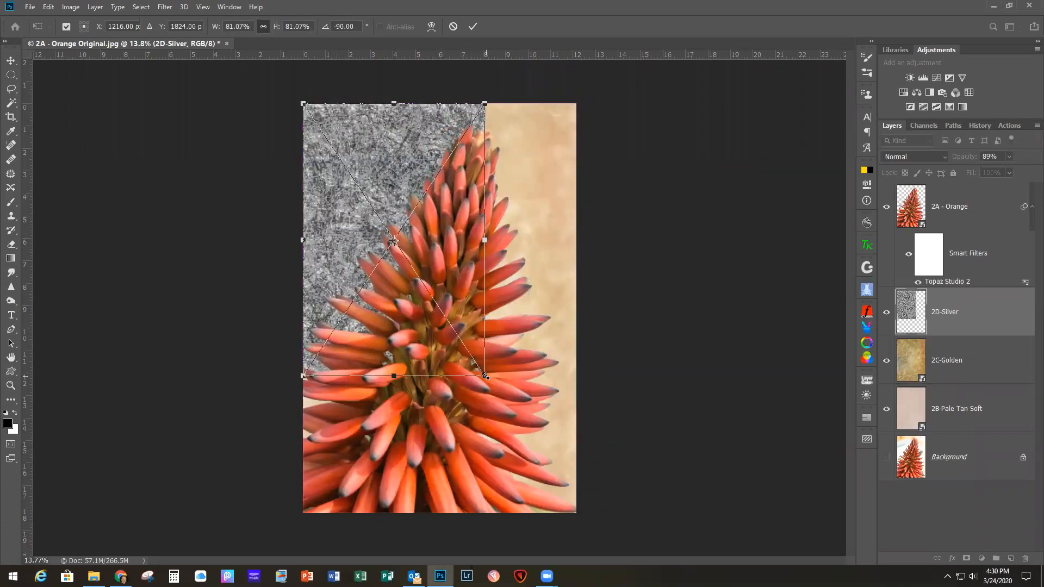
pyautogui.moveTo(485, 375); pyautogui.dragTo(575, 511)
pyautogui.click(473, 27)
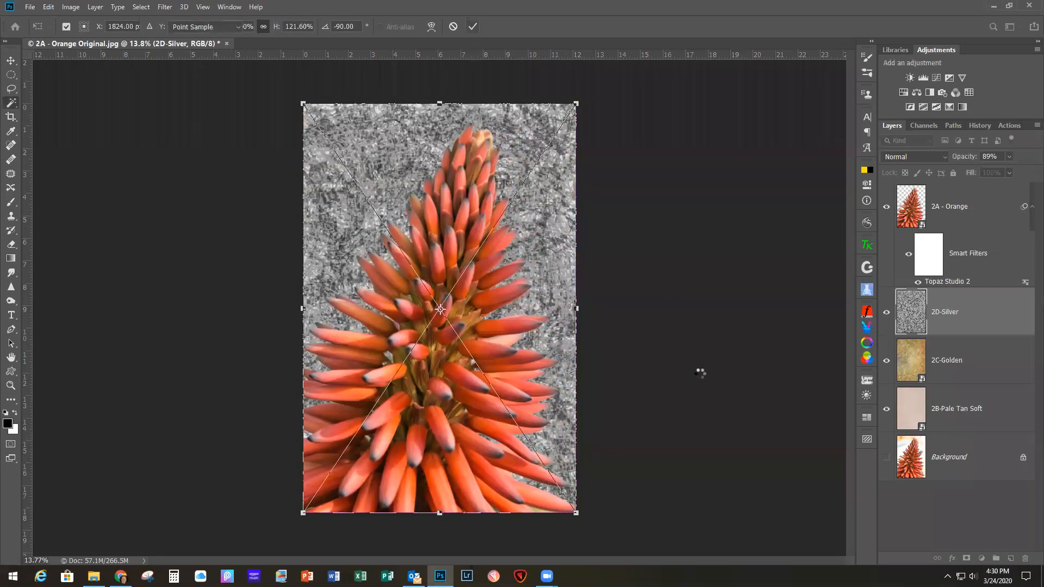
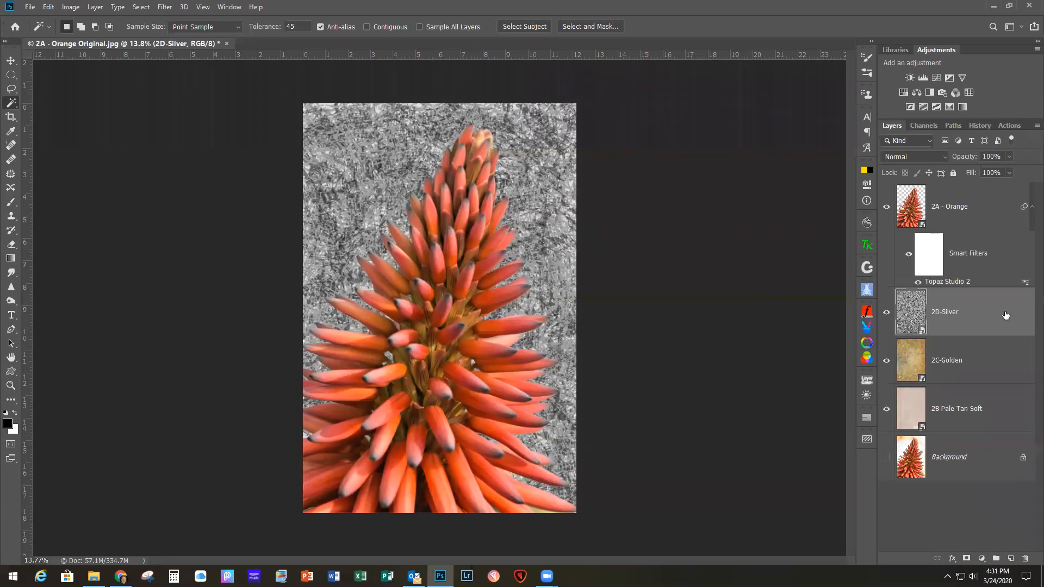
# Step: Set the 2D-Silver layer's blending mode to Soft Light
pyautogui.click(914, 158)
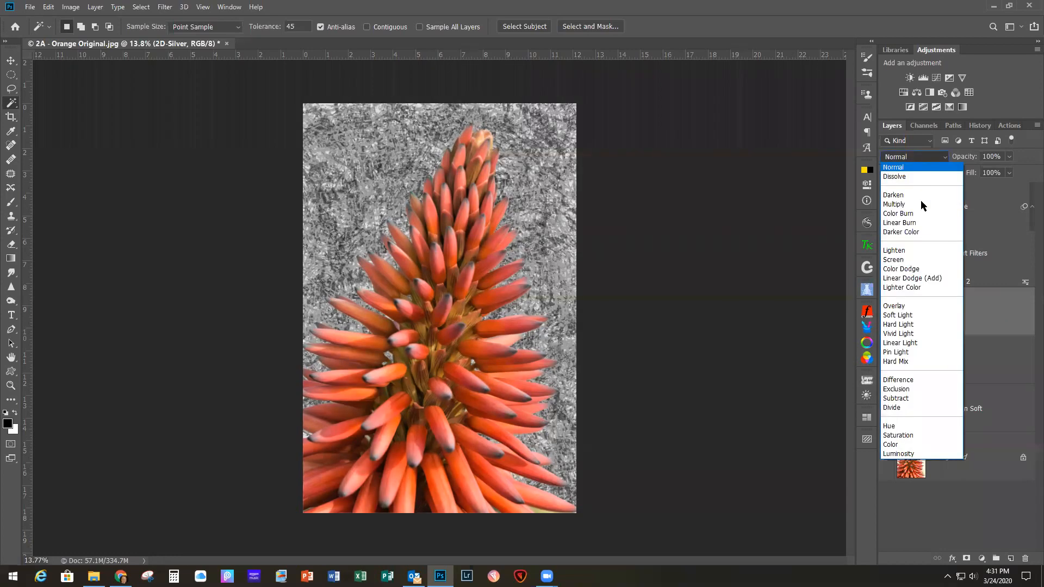
pyautogui.click(908, 314)
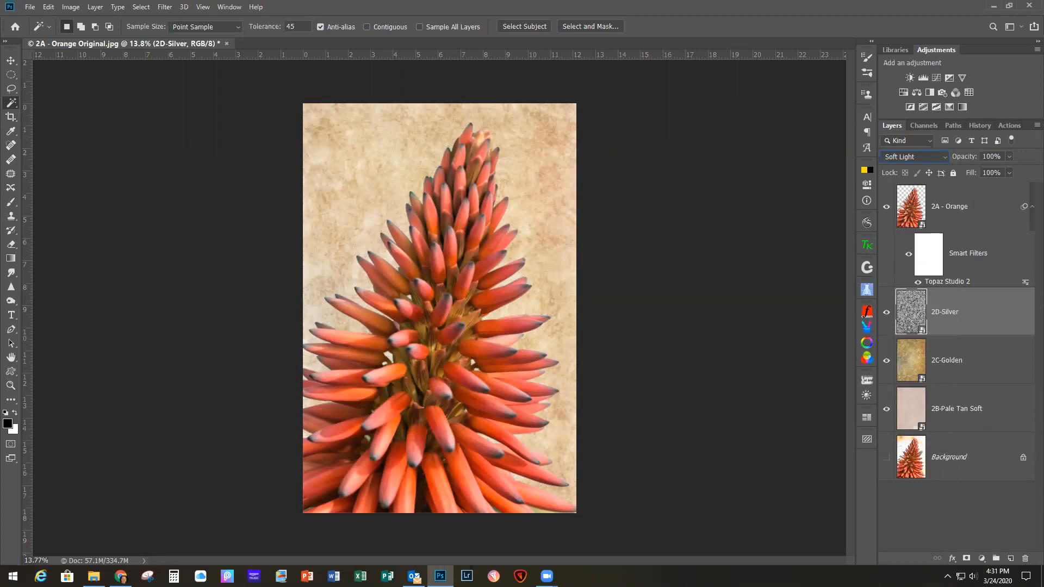
# Step: Place the 2E- Texture - Dark Brown image above 2D-Silver, rotated -90° and scaled to 121.60% to cover the canvas
pyautogui.moveTo(686, 296); pyautogui.dragTo(465, 250)
pyautogui.moveTo(595, 391); pyautogui.dragTo(527, 205)
pyautogui.moveTo(508, 276); pyautogui.dragTo(461, 207)
pyautogui.moveTo(484, 375); pyautogui.dragTo(575, 512)
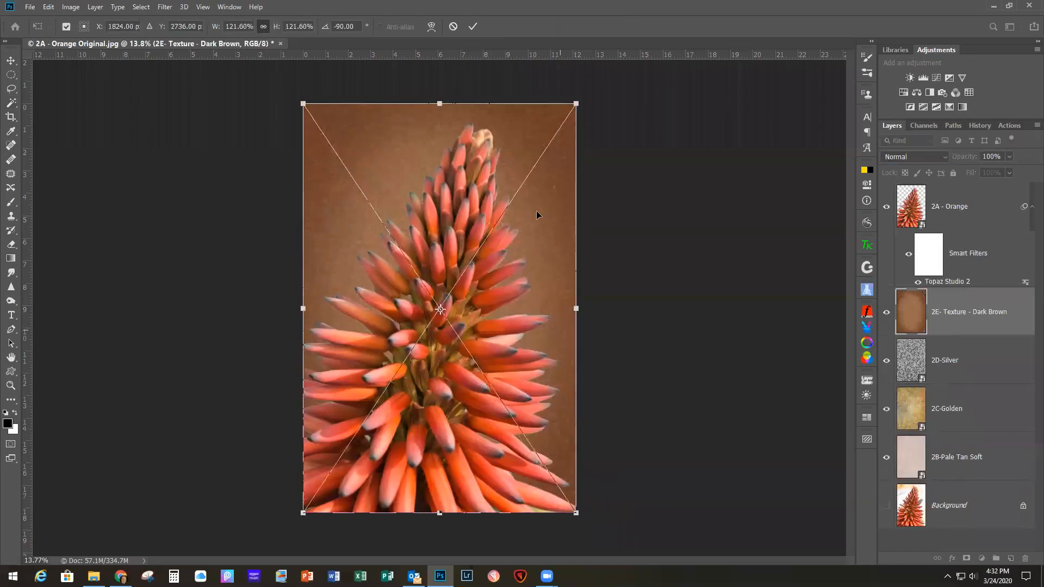
pyautogui.click(472, 26)
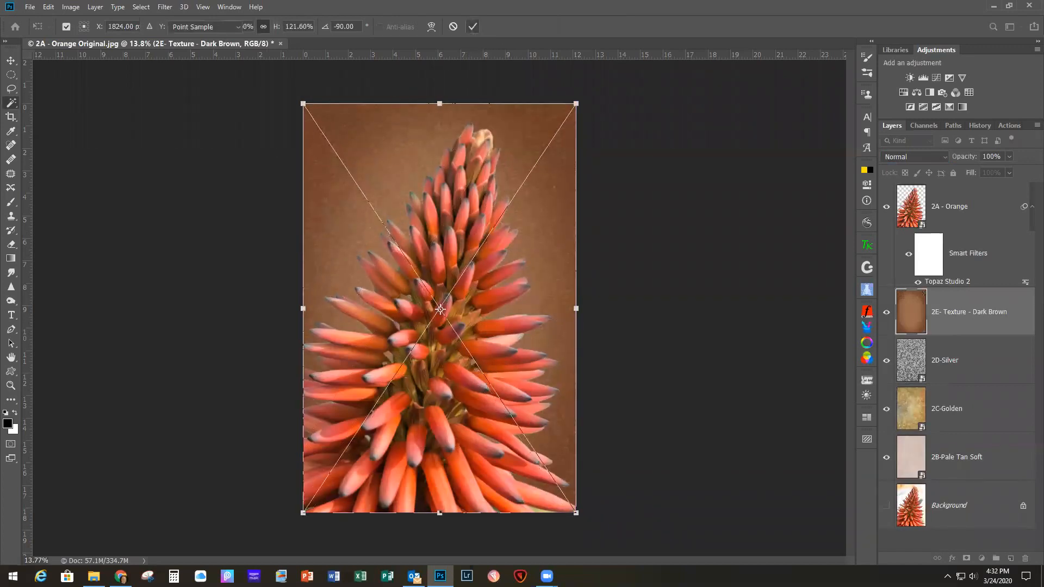
# Step: Set the 2E- Texture - Dark Brown layer to Darken blending at 61% opacity
pyautogui.click(913, 157)
pyautogui.click(897, 195)
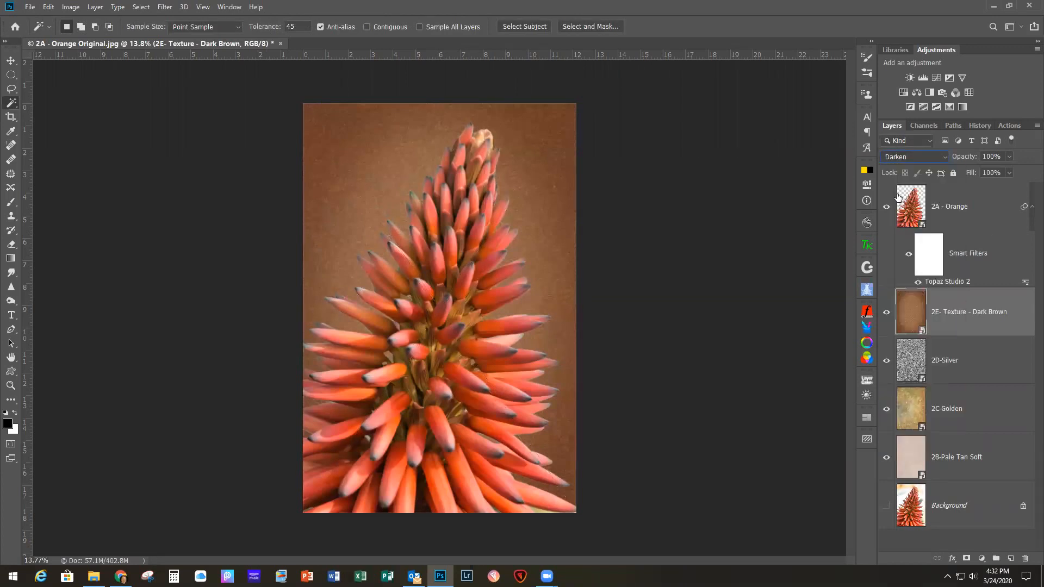
pyautogui.click(1009, 157)
pyautogui.moveTo(1009, 172); pyautogui.dragTo(988, 175)
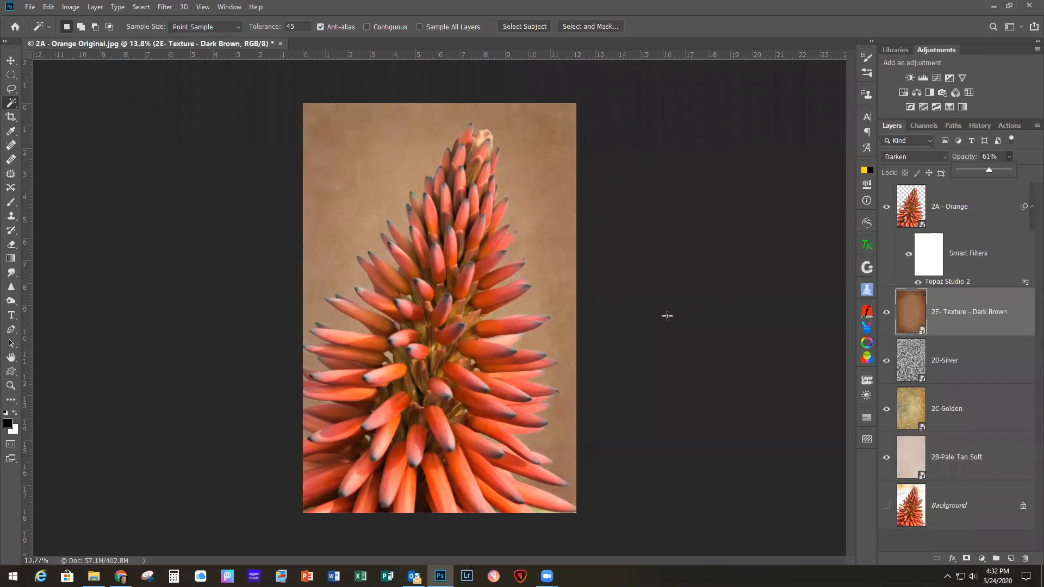
# Step: Create a new layer above 2A - Orange and fill it with black
pyautogui.click(1009, 198)
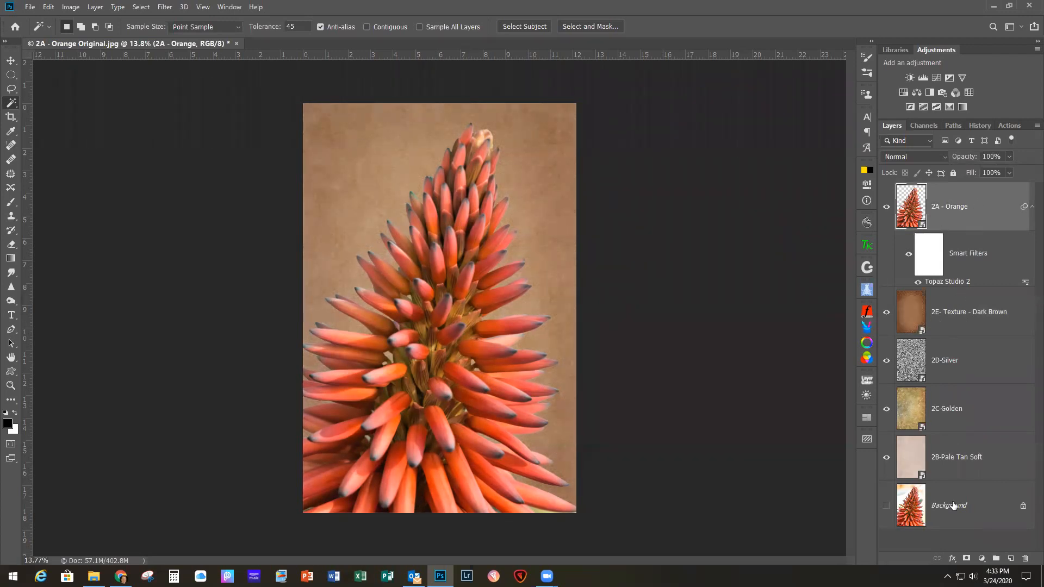
pyautogui.click(1010, 558)
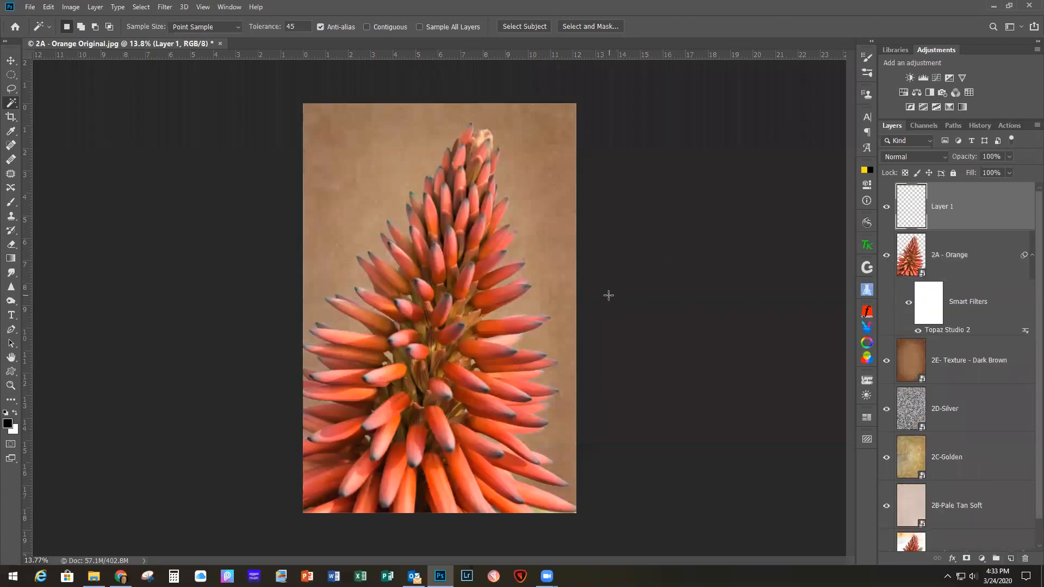
pyautogui.hotkey('alt', 'BackSpace')
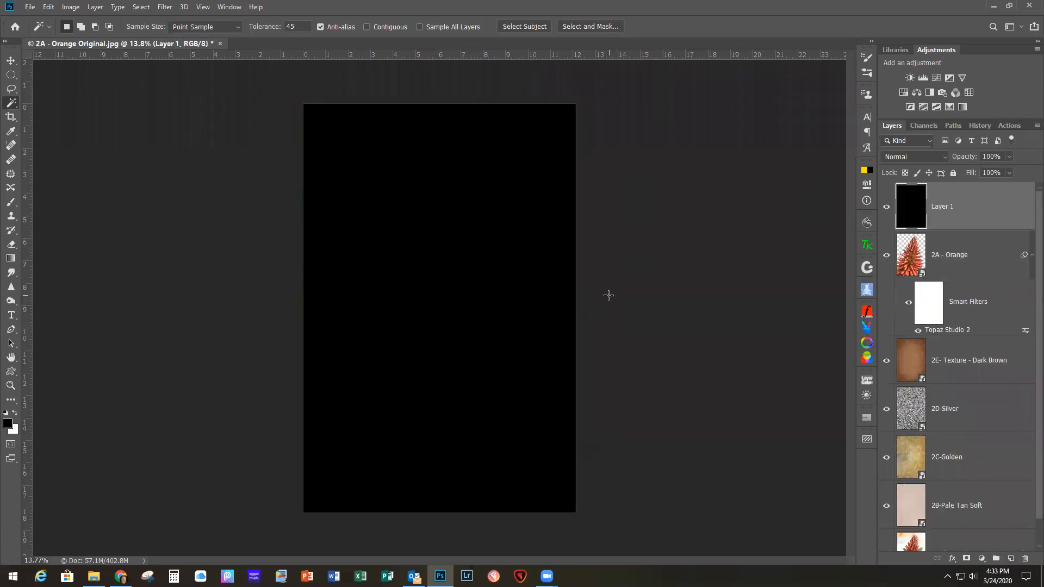
# Step: Cut a nearly canvas-filling ellipse, feathered by 250 pixels, out of the black layer to form a vignette, and deselect
pyautogui.click(11, 74)
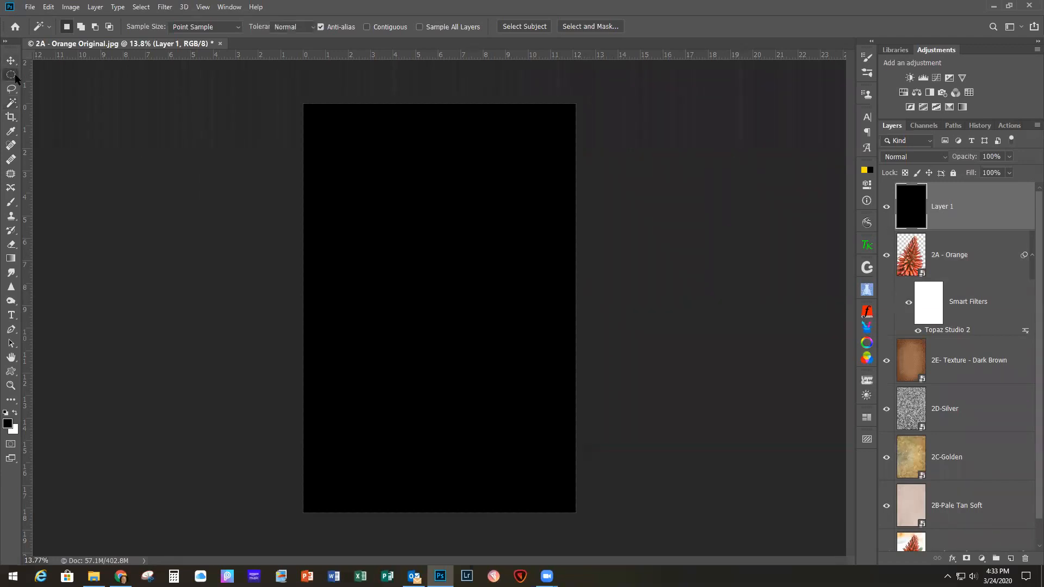
pyautogui.moveTo(312, 111); pyautogui.dragTo(570, 507)
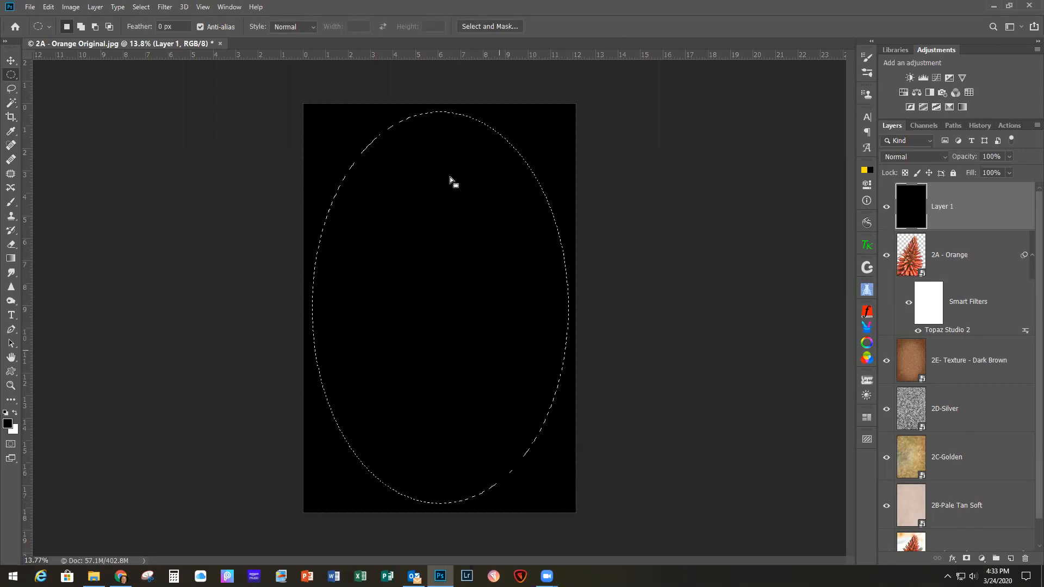
pyautogui.click(143, 8)
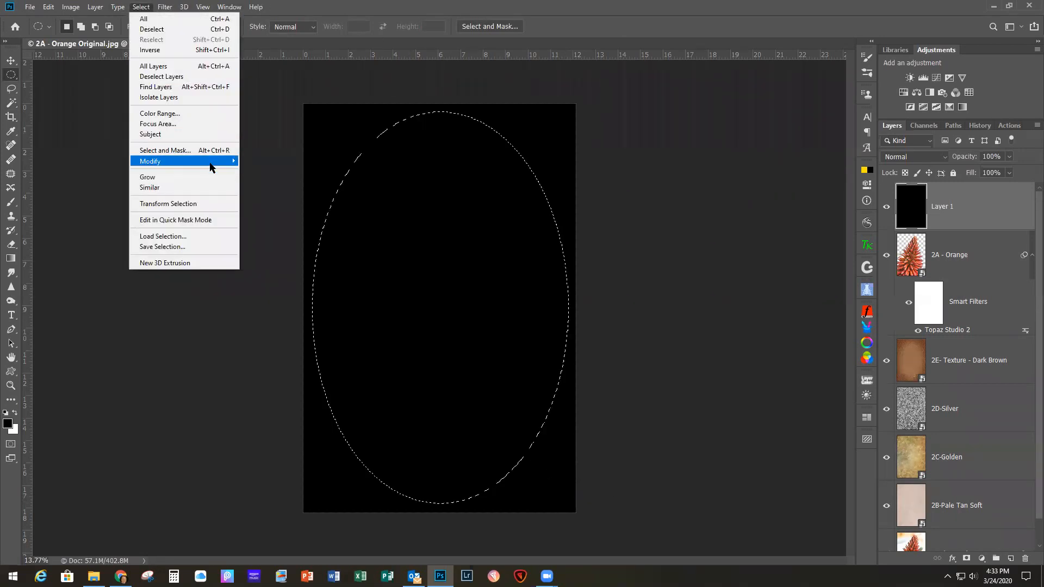
pyautogui.moveTo(221, 162)
pyautogui.click(260, 203)
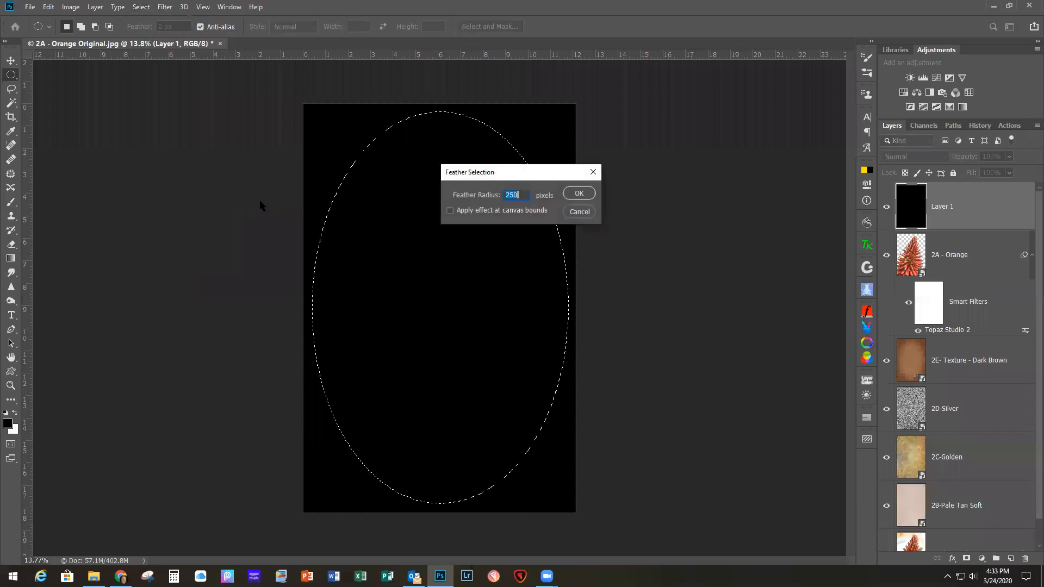
pyautogui.press('Return')
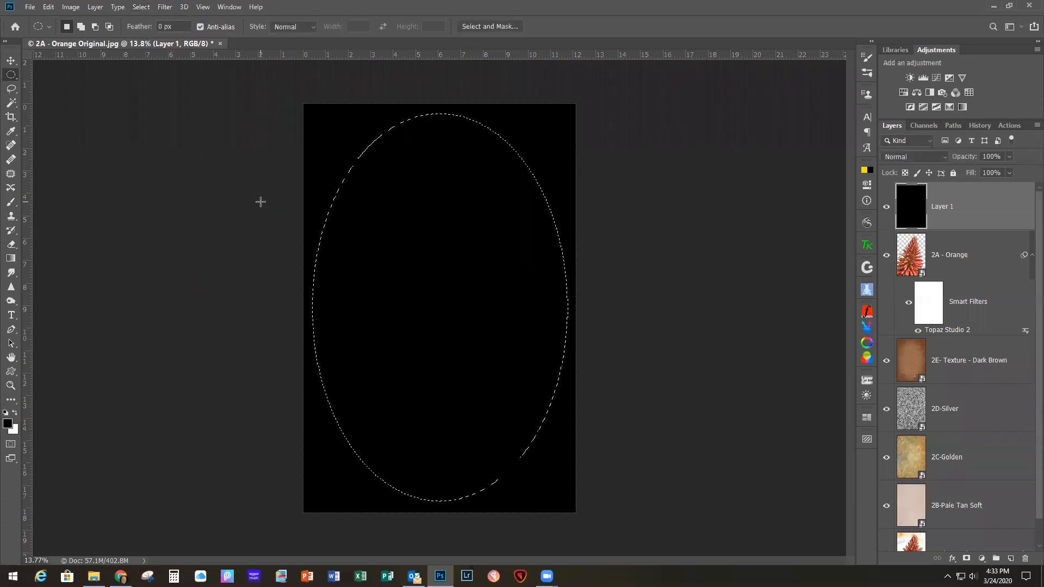
pyautogui.press('Delete')
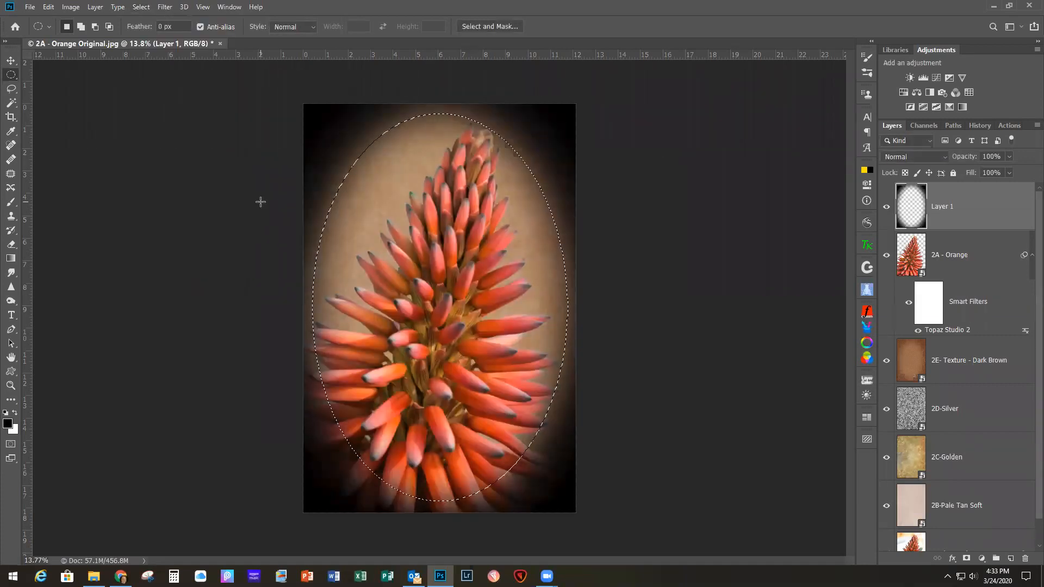
pyautogui.hotkey('ctrl', 'd')
# Step: Lower the black vignette layer's opacity to 30%
pyautogui.click(1008, 158)
pyautogui.moveTo(1008, 170); pyautogui.dragTo(974, 174)
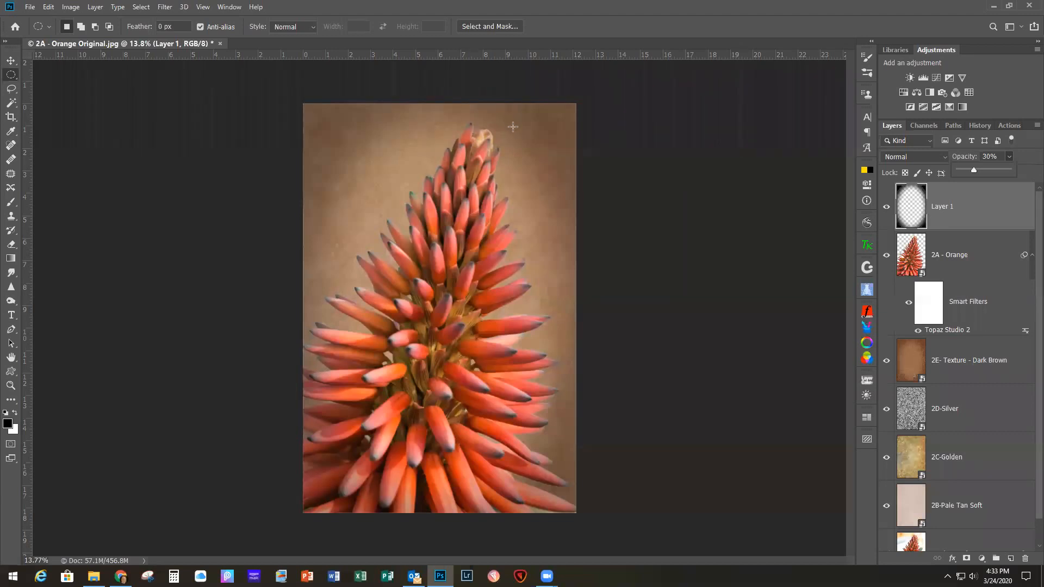
pyautogui.click(984, 212)
# Step: Rotate the vignette layer by about 3.3° and enlarge it past the canvas edges so its corners cover the image
pyautogui.hotkey('ctrl', 't')
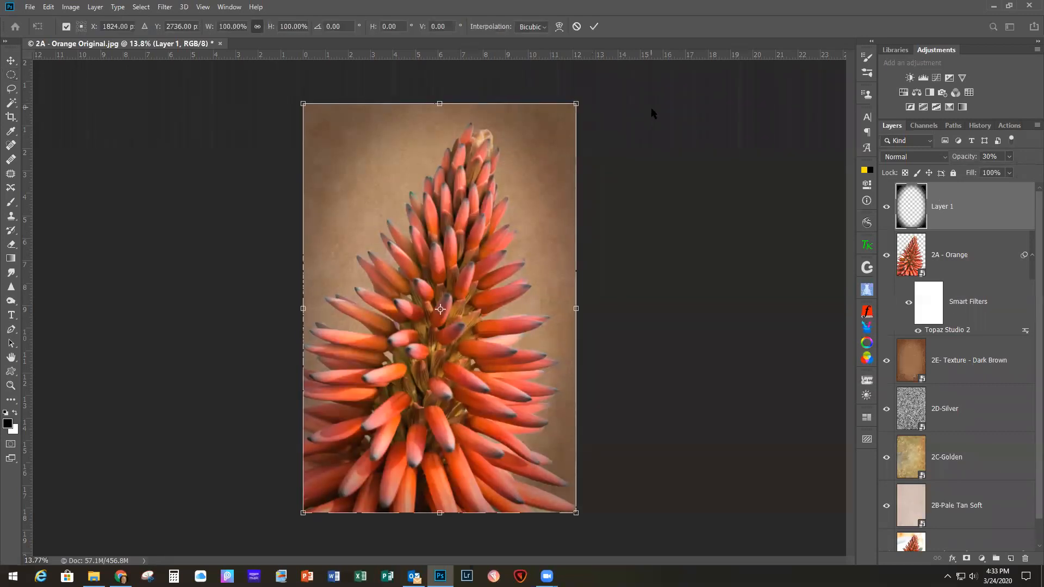
pyautogui.moveTo(595, 96); pyautogui.dragTo(597, 103)
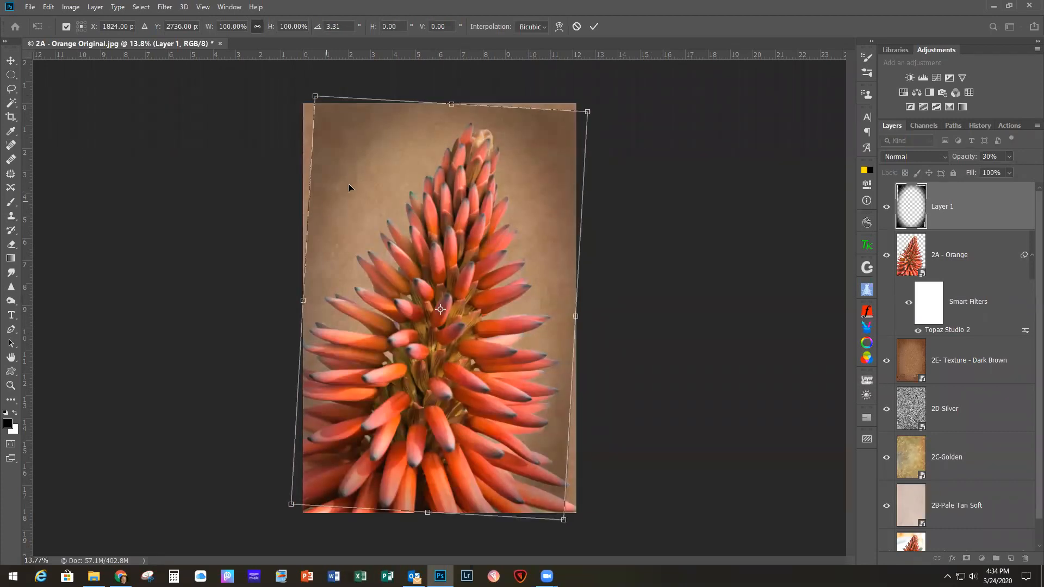
pyautogui.moveTo(314, 95); pyautogui.dragTo(294, 83)
pyautogui.moveTo(562, 521); pyautogui.dragTo(581, 537)
pyautogui.click(593, 26)
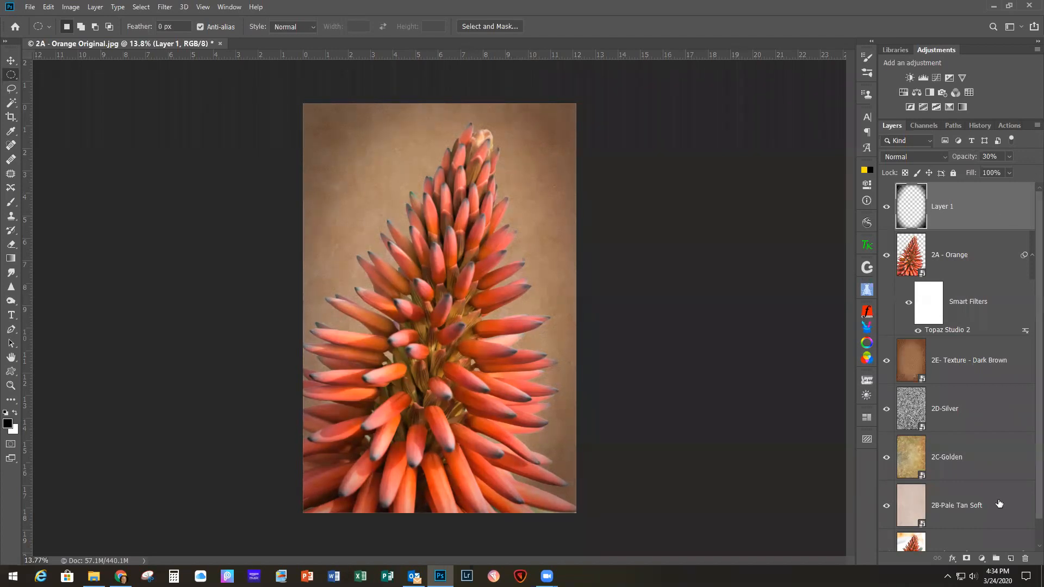
# Step: Add a mask to the vignette layer and paint black over the flower's lower petals, enlarging the brush to 800
pyautogui.click(966, 558)
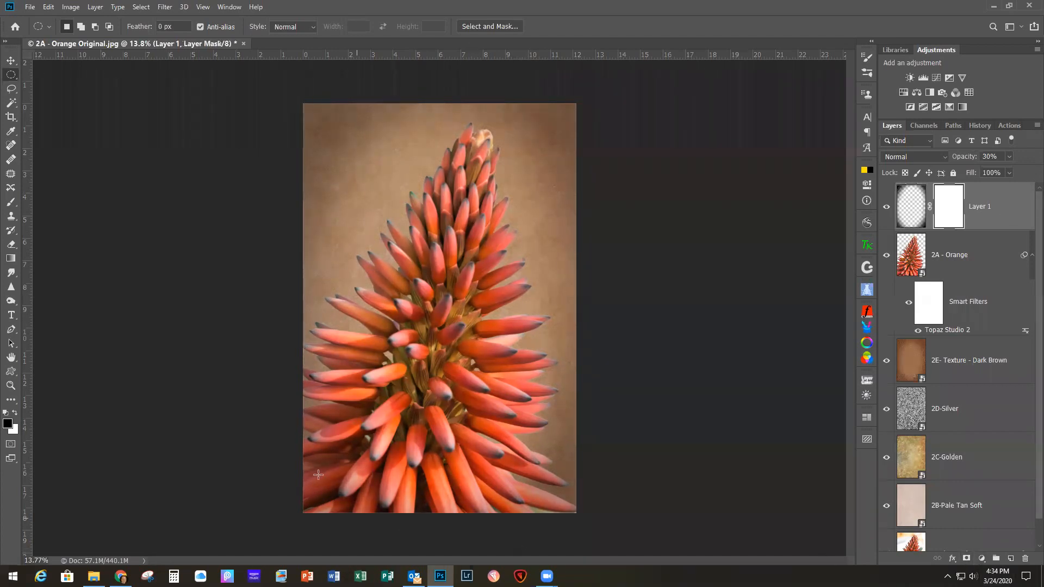
pyautogui.click(11, 202)
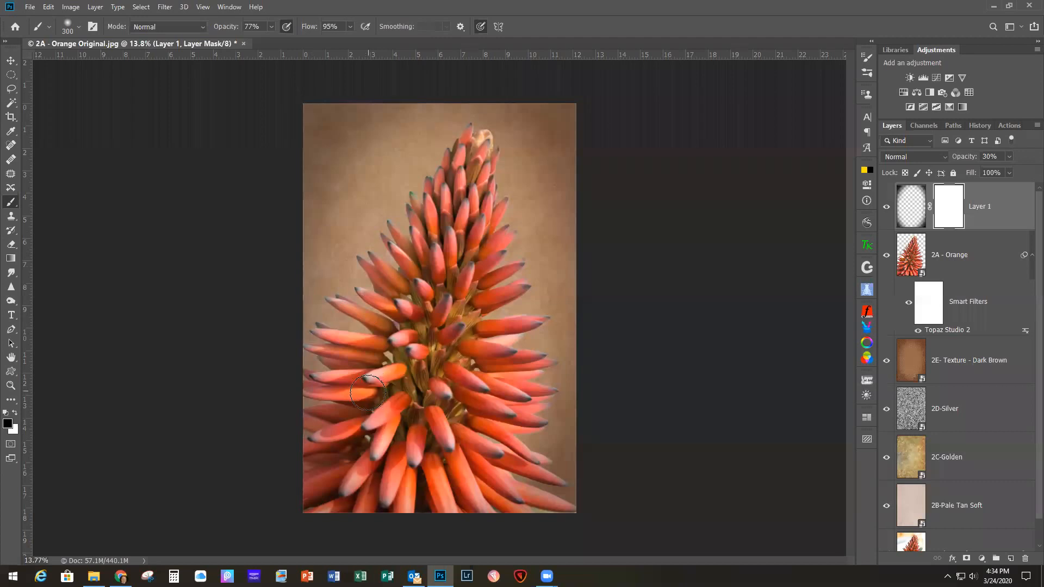
pyautogui.moveTo(401, 484)
pyautogui.mouseDown()
pyautogui.moveTo(479, 512)
pyautogui.moveTo(443, 471)
pyautogui.mouseUp()
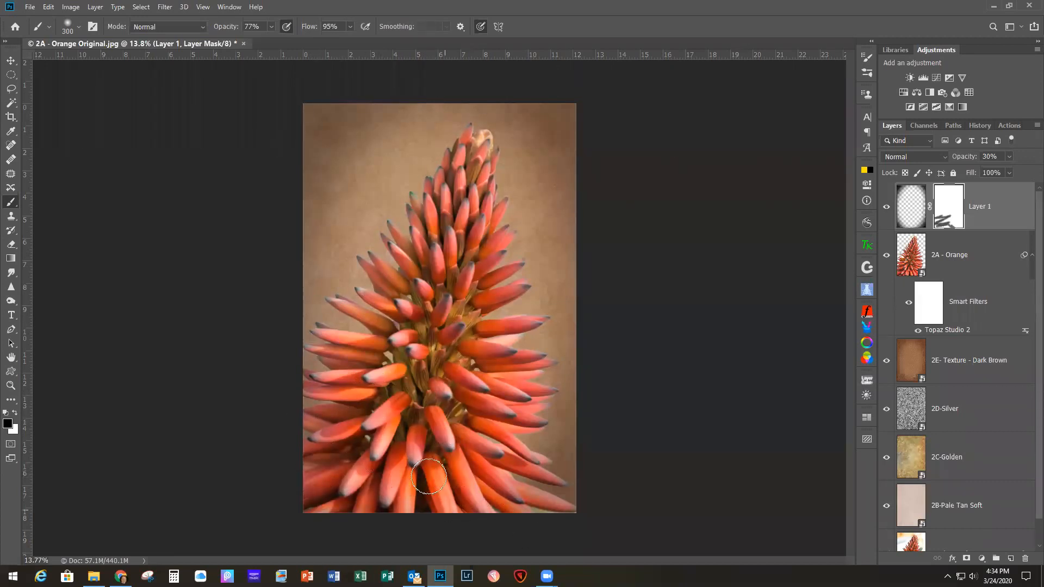
pyautogui.moveTo(398, 468); pyautogui.dragTo(381, 492)
pyautogui.press(']')
pyautogui.press(']')
pyautogui.press(']')
pyautogui.press(']')
pyautogui.press(']')
pyautogui.moveTo(327, 468)
pyautogui.mouseDown()
pyautogui.moveTo(380, 462)
pyautogui.moveTo(419, 473)
pyautogui.moveTo(465, 514)
pyautogui.moveTo(540, 511)
pyautogui.mouseUp()
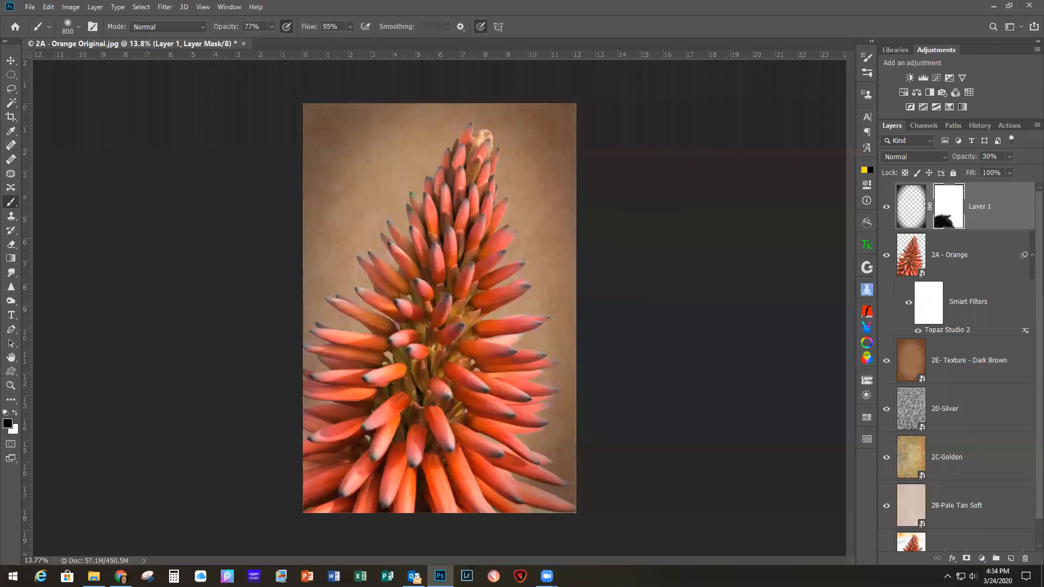
# Step: Stamp all visible layers into a new layer above the vignette and rename it "Merged Layer"
pyautogui.hotkey('alt', 'Tab')
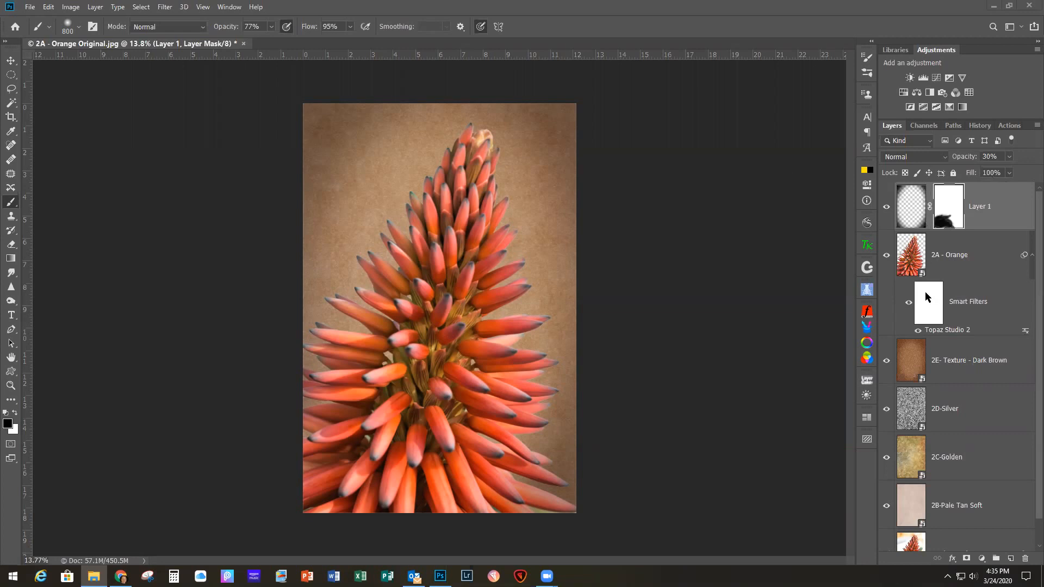
pyautogui.click(1010, 202)
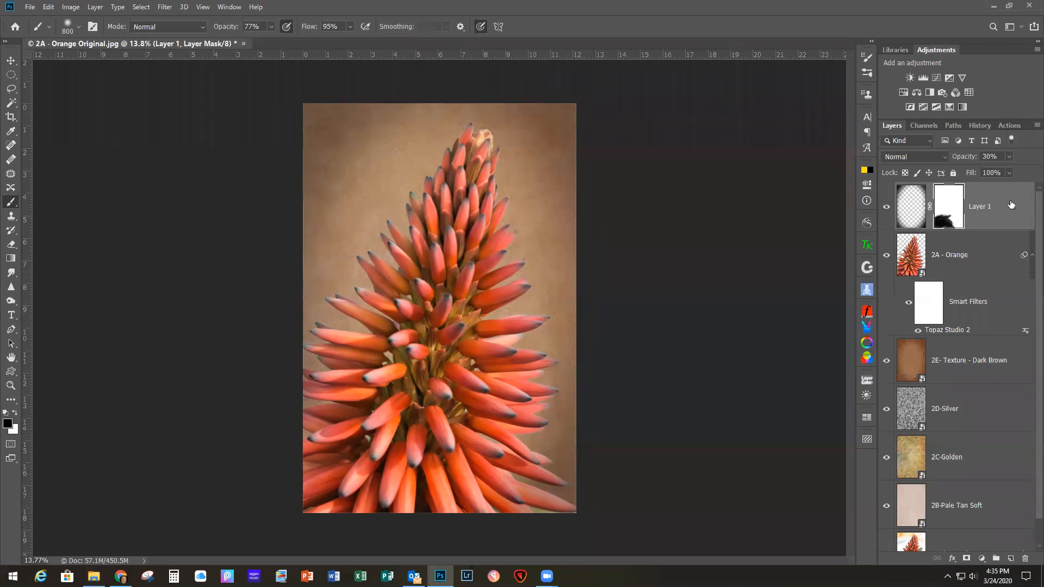
pyautogui.hotkey('ctrl', 'shift', 'alt', 'e')
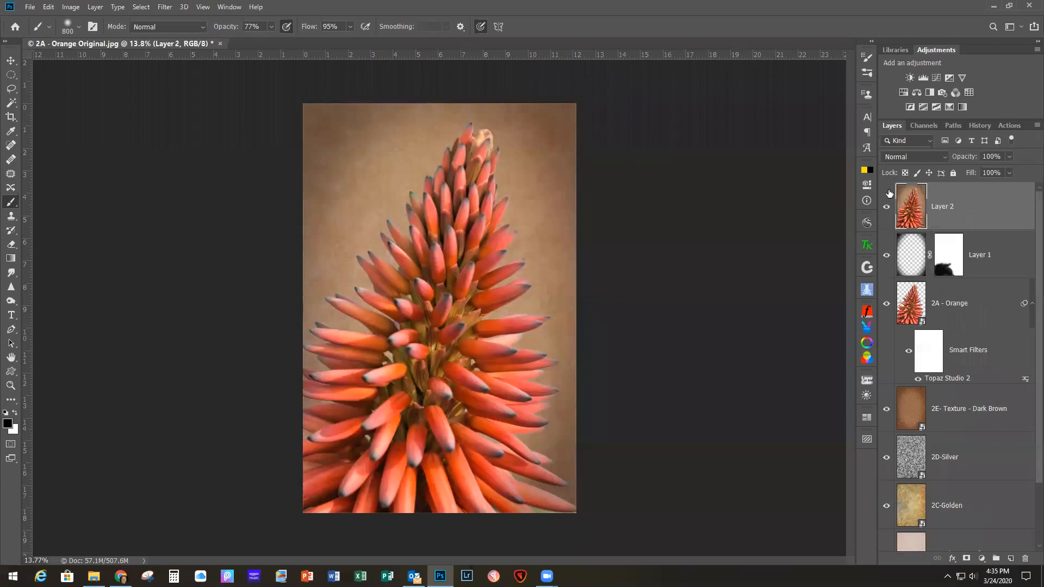
pyautogui.doubleClick(938, 206)
pyautogui.write('Merged Layer')
pyautogui.press('Return')
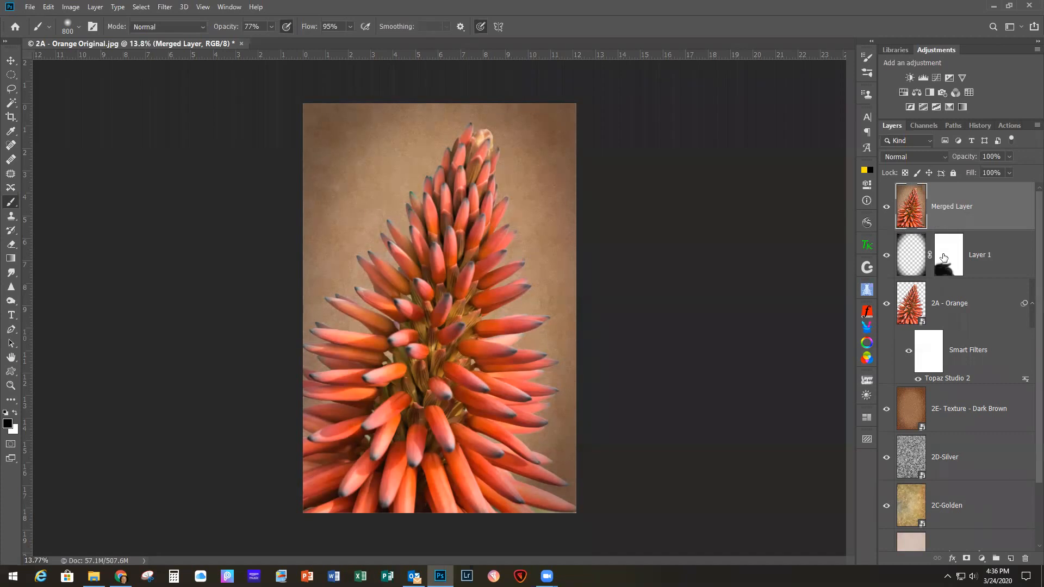
# Step: Open the Merged Layer in the Topaz Studio 2 filter
pyautogui.scroll(-3, 918, 536)
pyautogui.scroll(3, 965, 375)
pyautogui.click(167, 7)
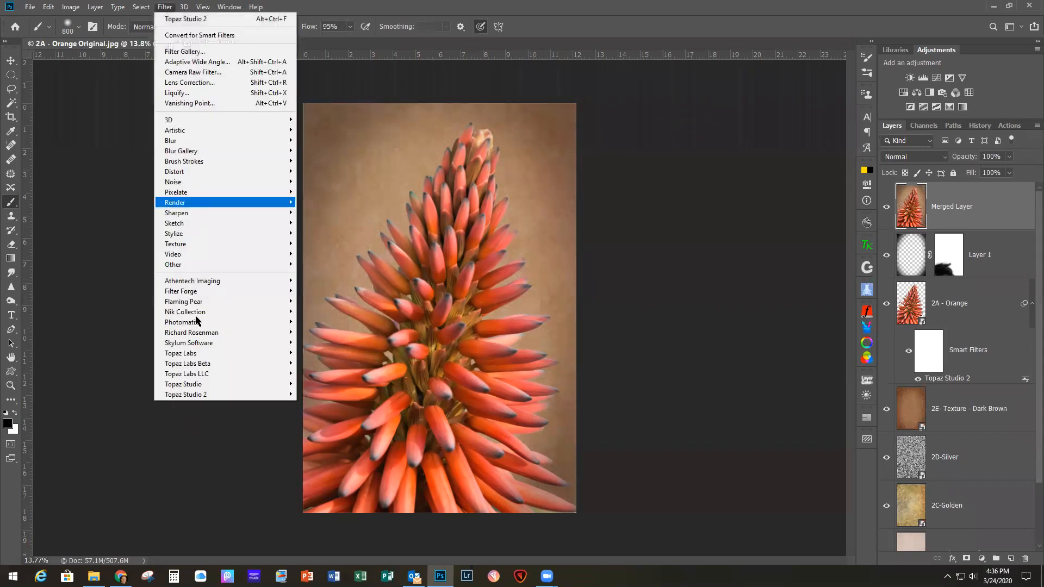
pyautogui.moveTo(196, 395)
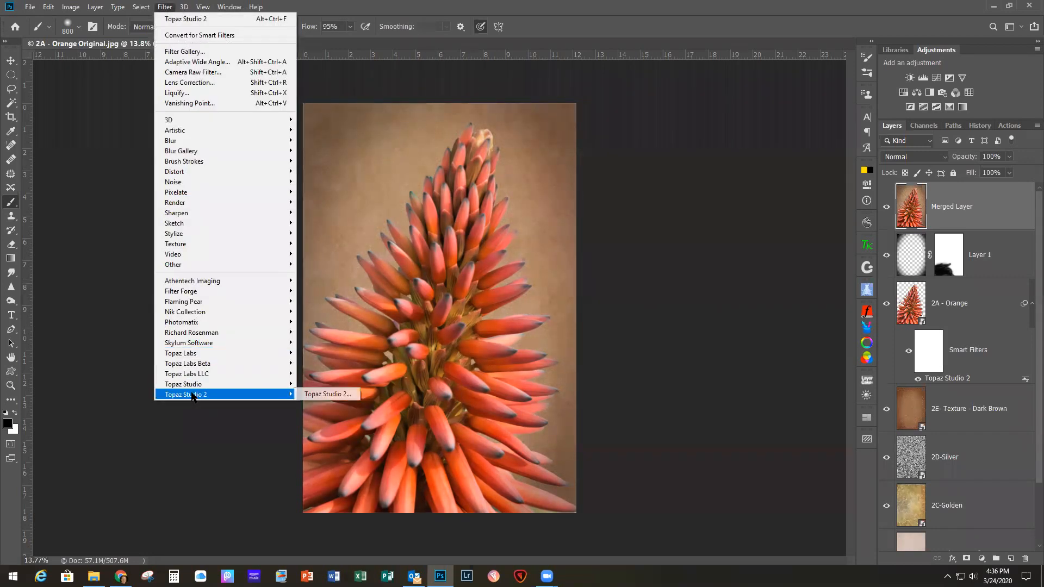
pyautogui.click(327, 395)
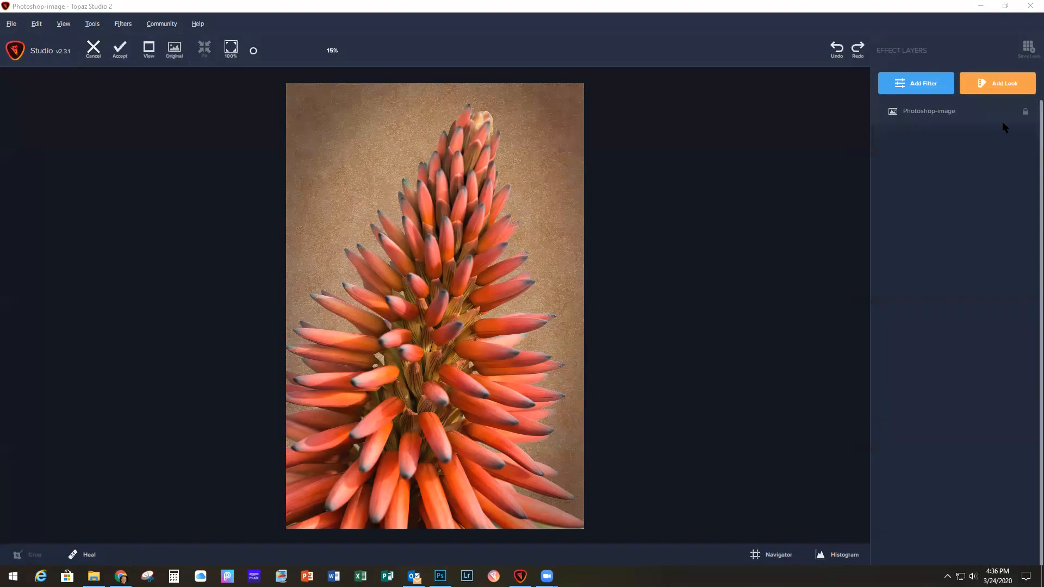
pyautogui.click(942, 8)
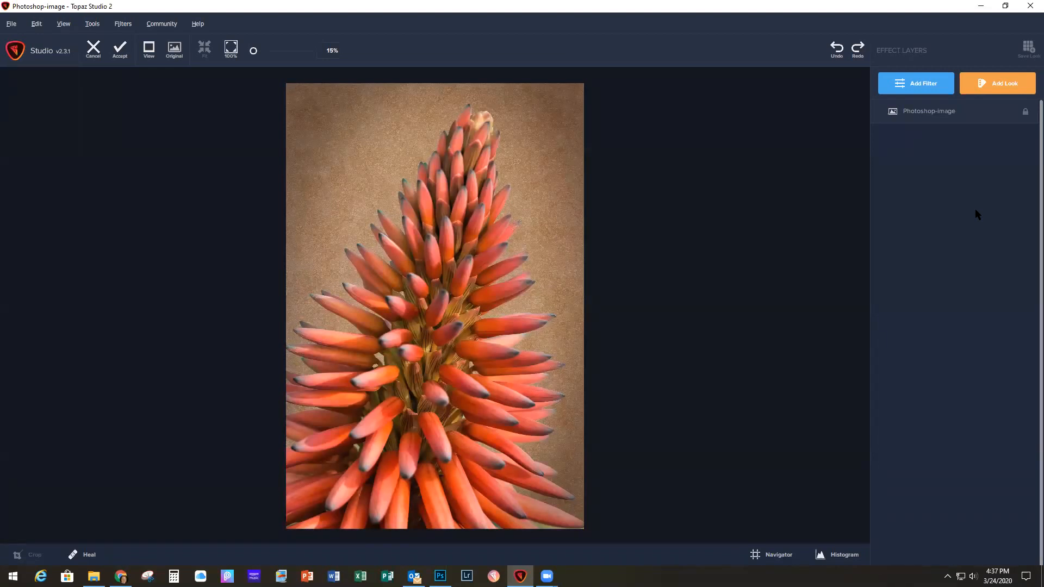
# Step: Add an AI ReMix filter and apply the tan sketched woman's portrait style to the flower image
pyautogui.click(931, 87)
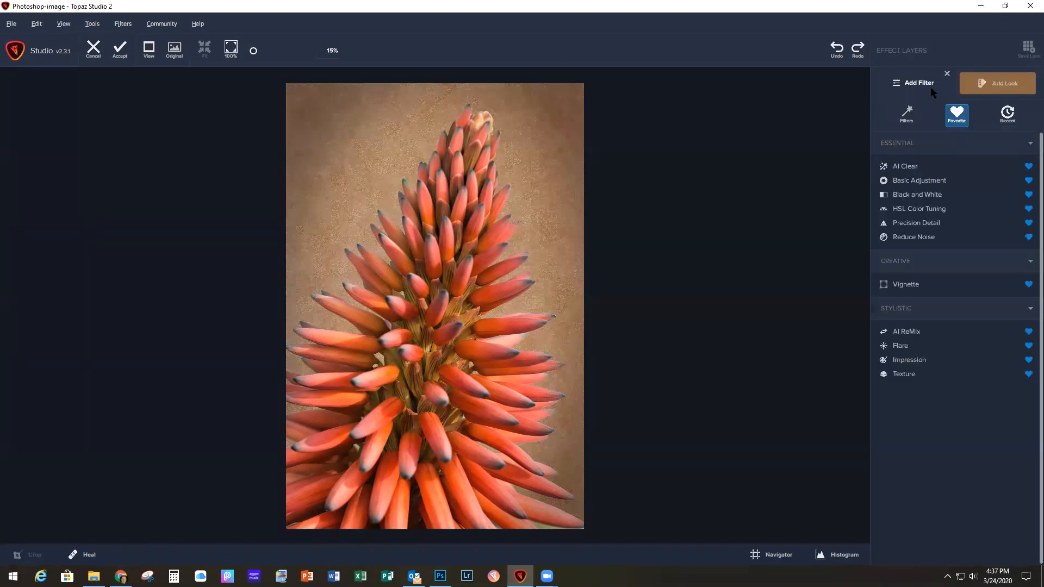
pyautogui.click(906, 332)
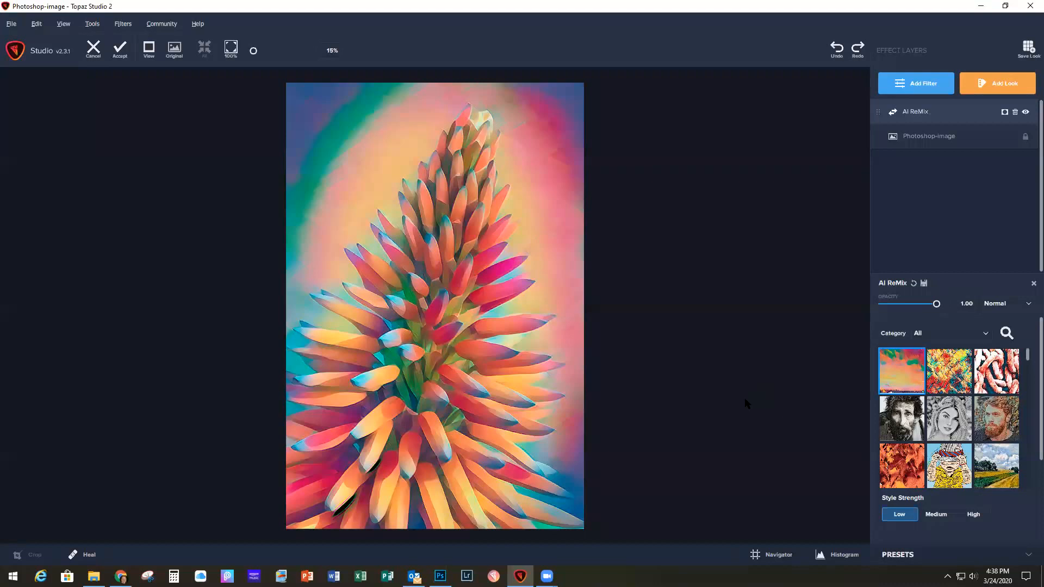
pyautogui.scroll(-4, 970, 437)
pyautogui.scroll(-3, 952, 461)
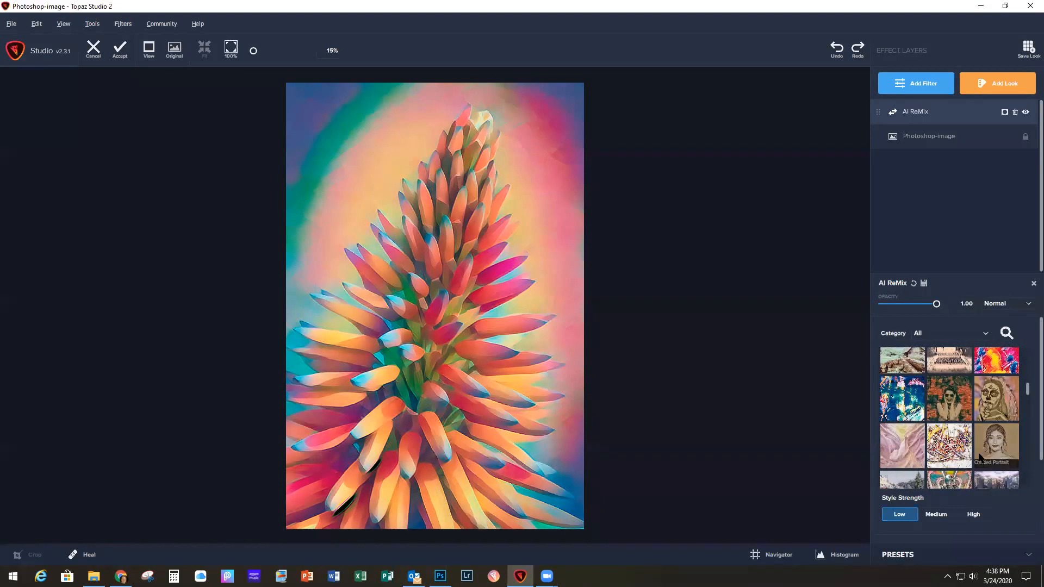
pyautogui.click(998, 446)
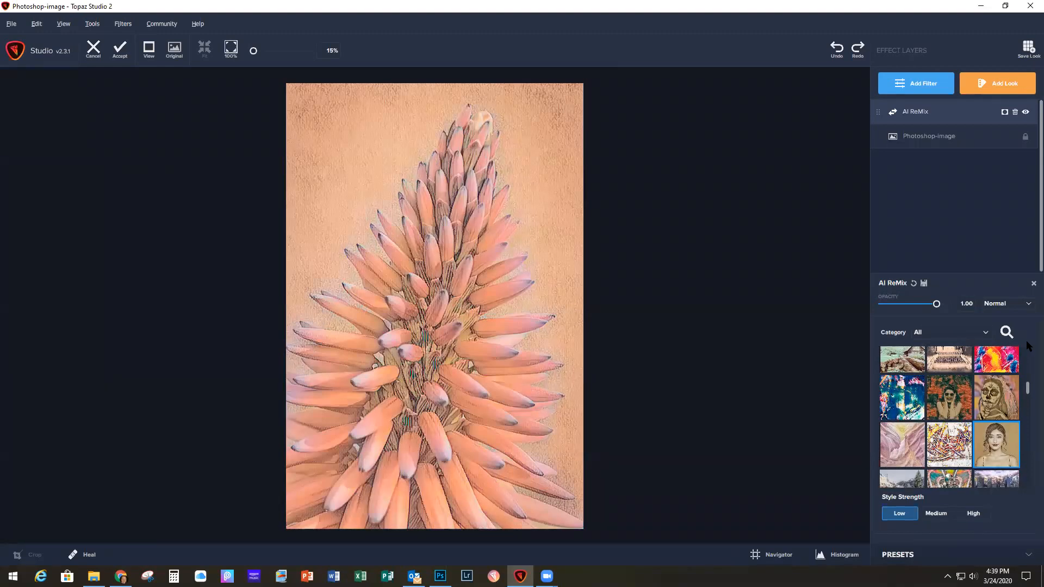
# Step: Review the AI ReMix adjustment settings and accept the stylized flower back into Photoshop
pyautogui.scroll(-5, 1027, 346)
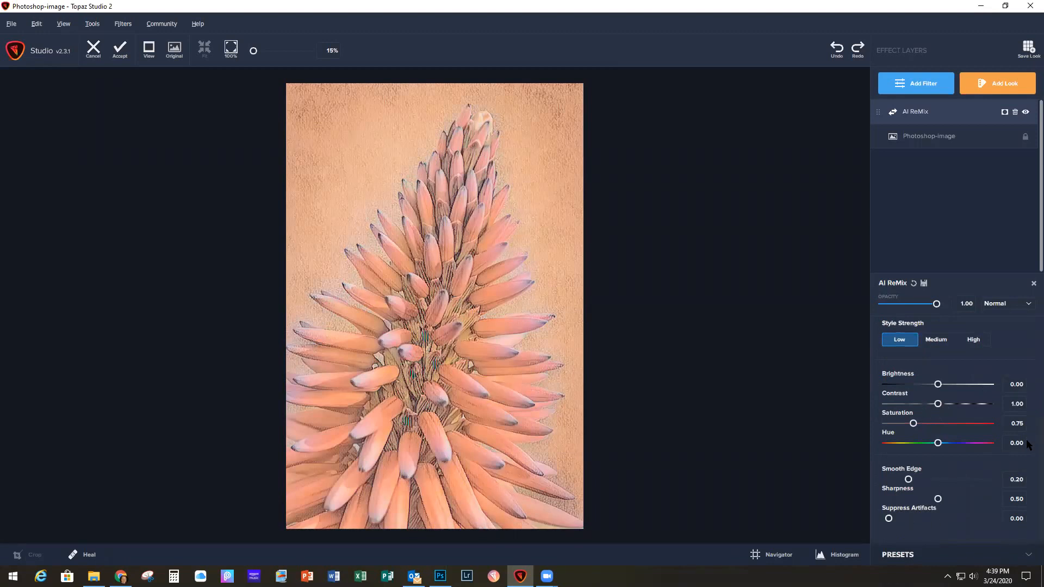
pyautogui.scroll(3, 924, 424)
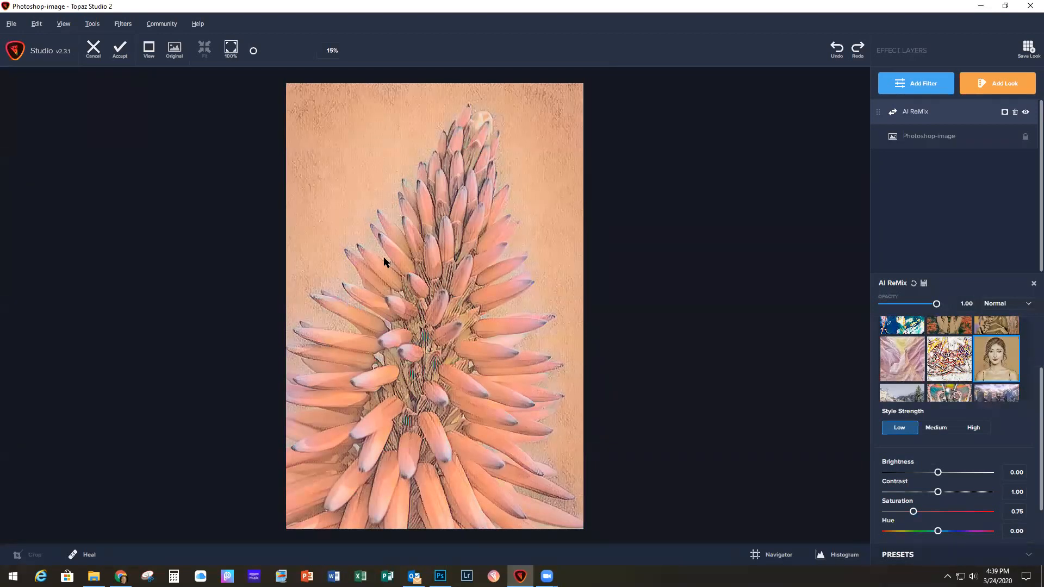
pyautogui.click(120, 52)
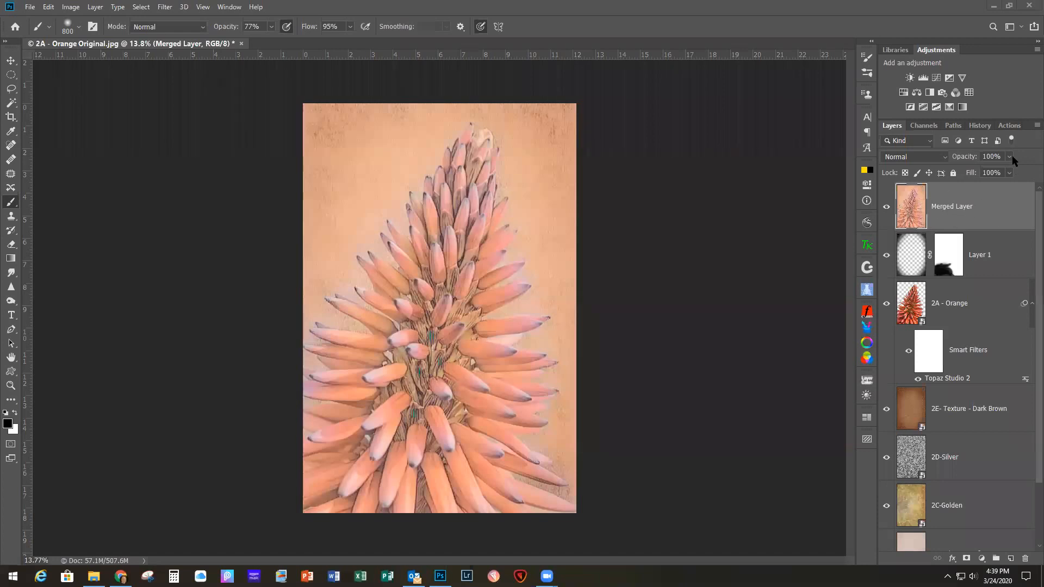
# Step: Revert the document history to the Name Change state before the Topaz filter, and duplicate the Merged Layer
pyautogui.click(979, 125)
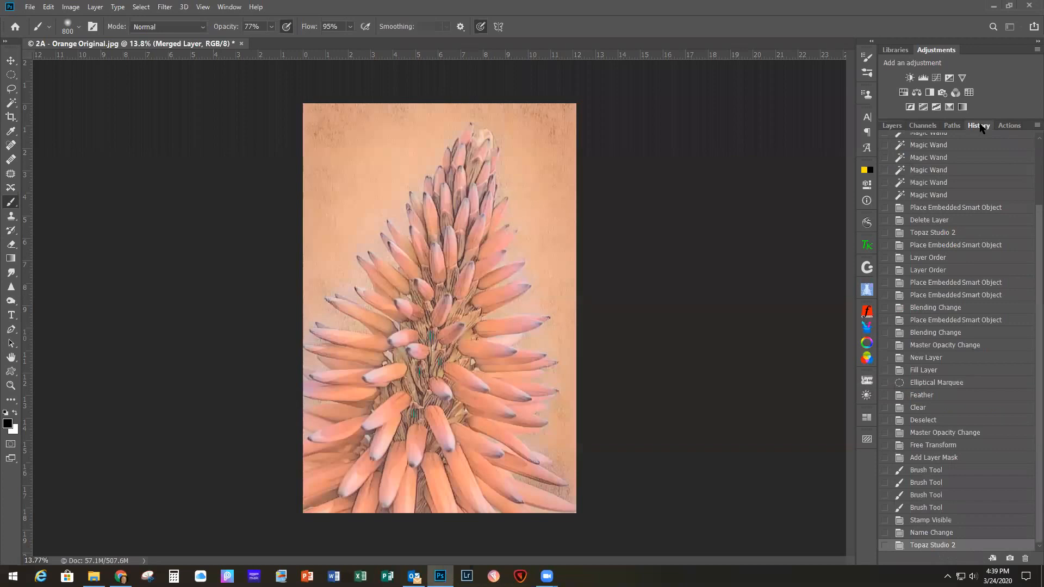
pyautogui.click(935, 532)
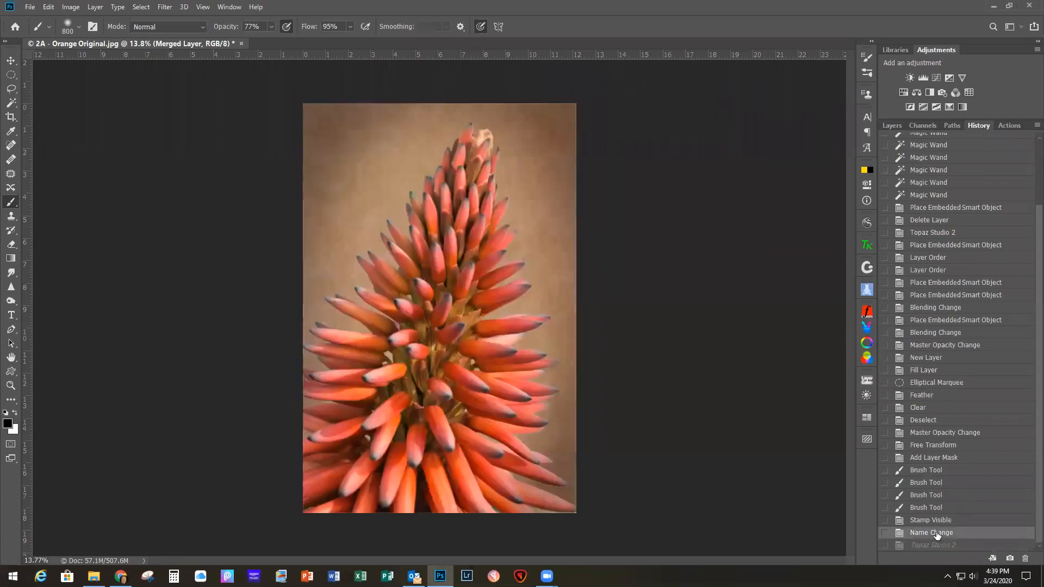
pyautogui.click(899, 128)
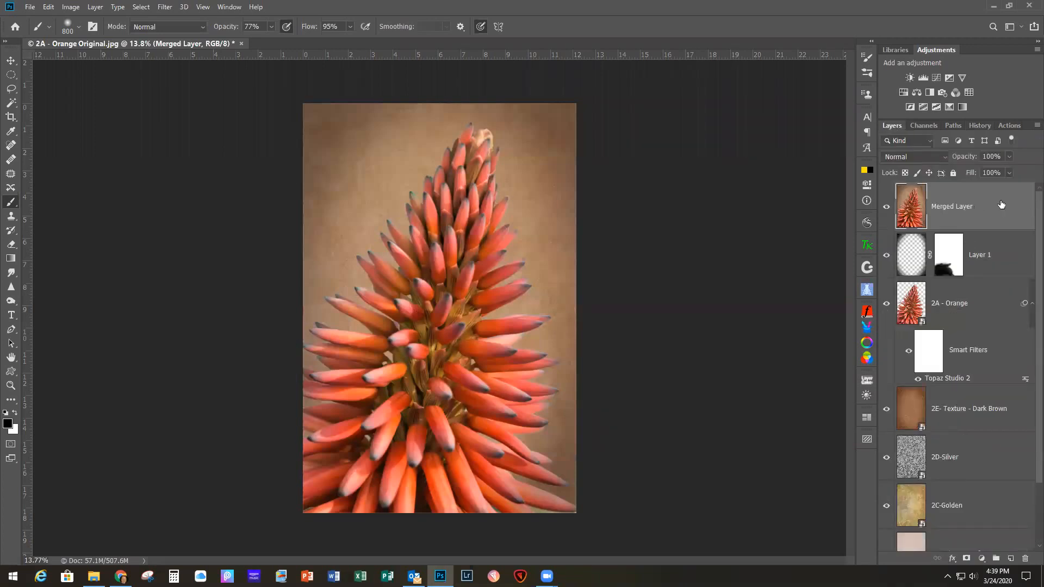
pyautogui.hotkey('ctrl', 'j')
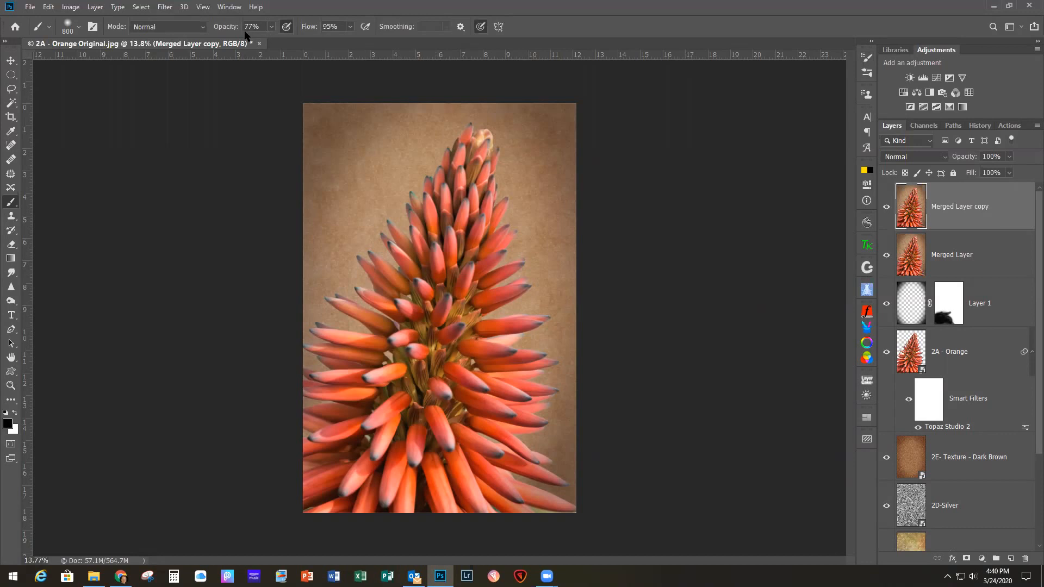
# Step: Examine the GrutBrushes brush collection and the StudioMagic II plug-in's environment effects
pyautogui.click(228, 7)
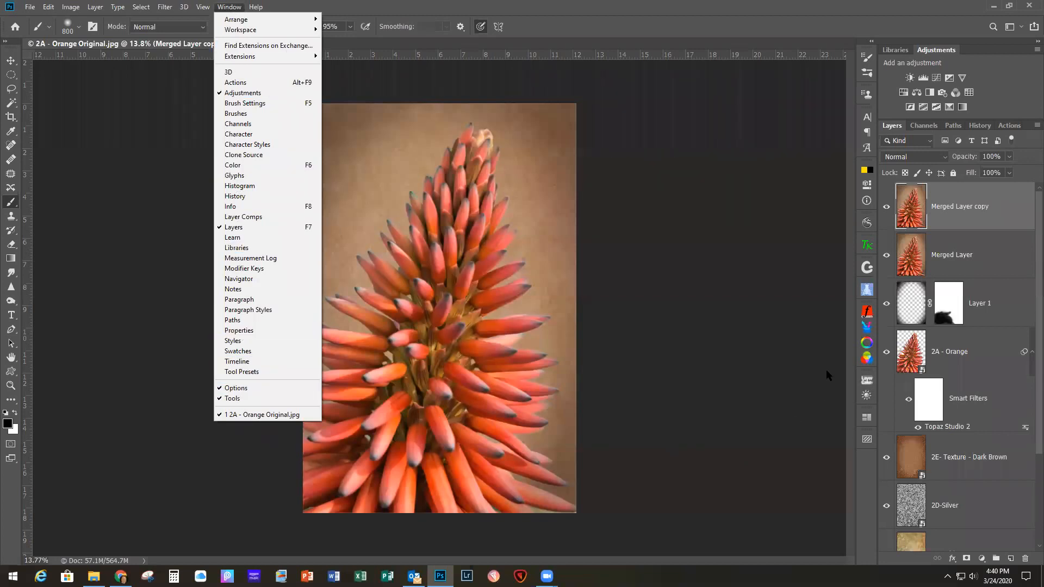
pyautogui.click(868, 269)
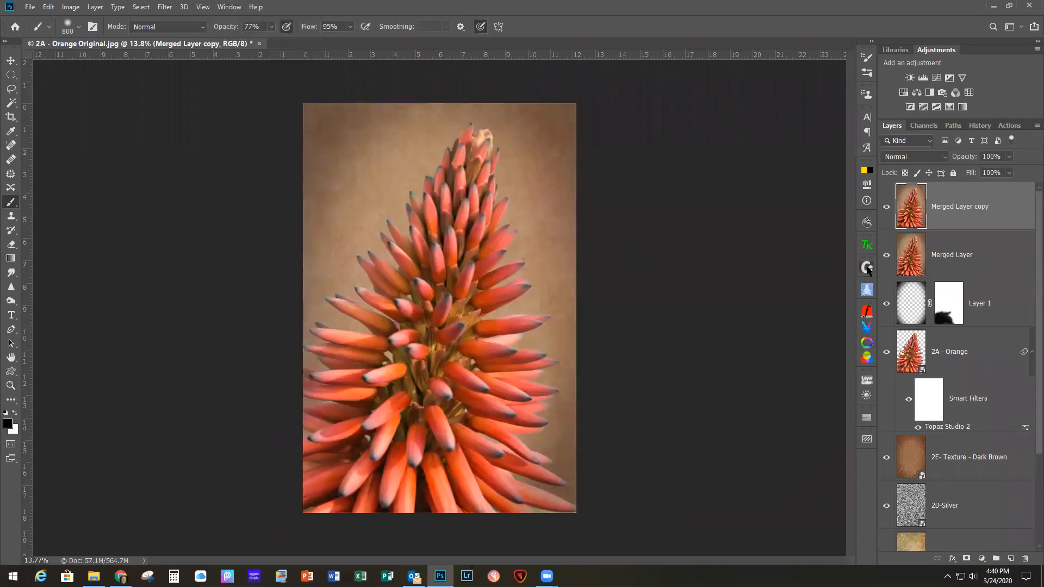
pyautogui.click(867, 269)
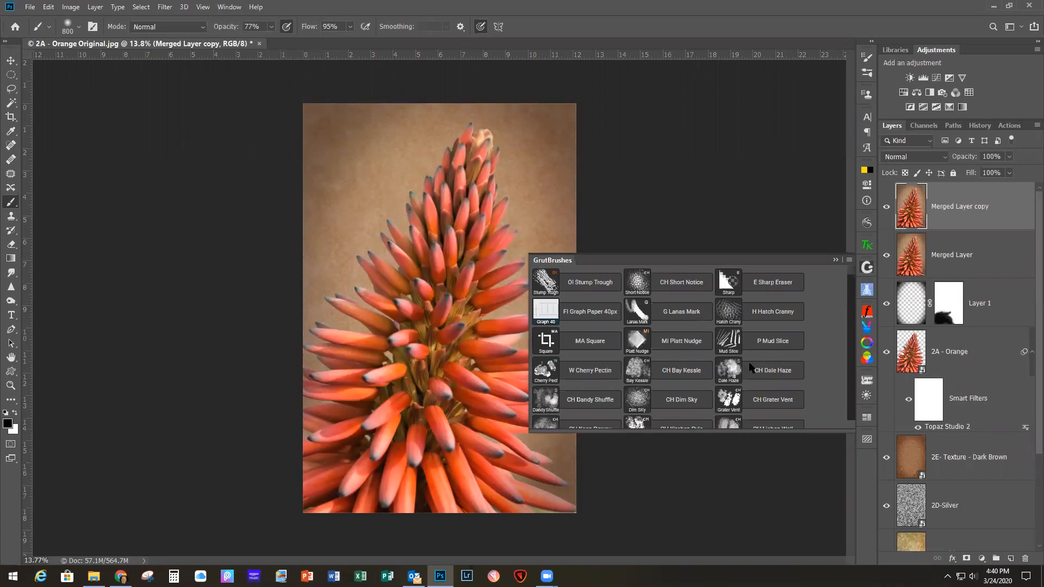
pyautogui.scroll(-1, 749, 372)
pyautogui.scroll(-10, 748, 370)
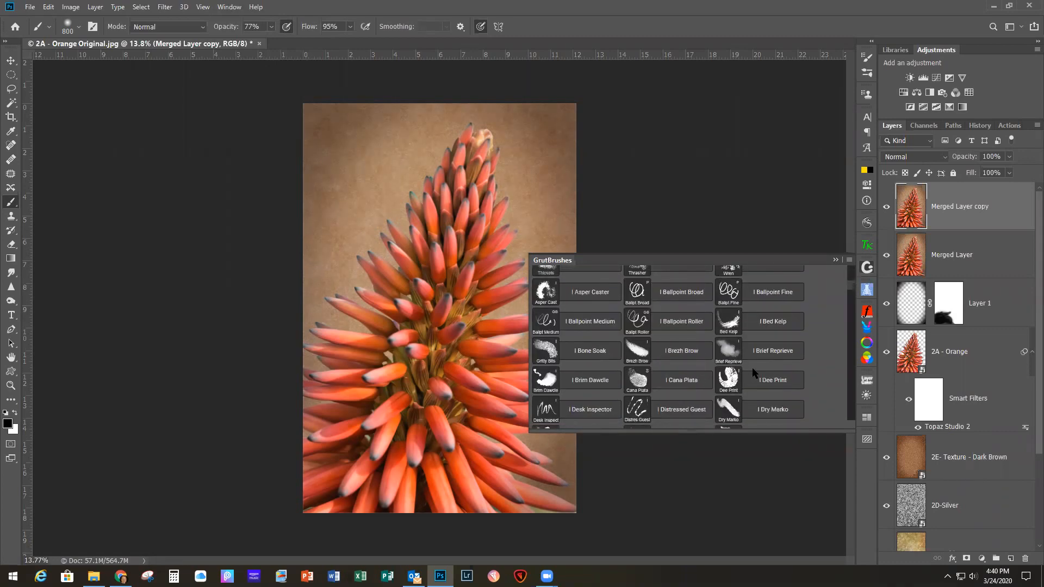
pyautogui.click(835, 261)
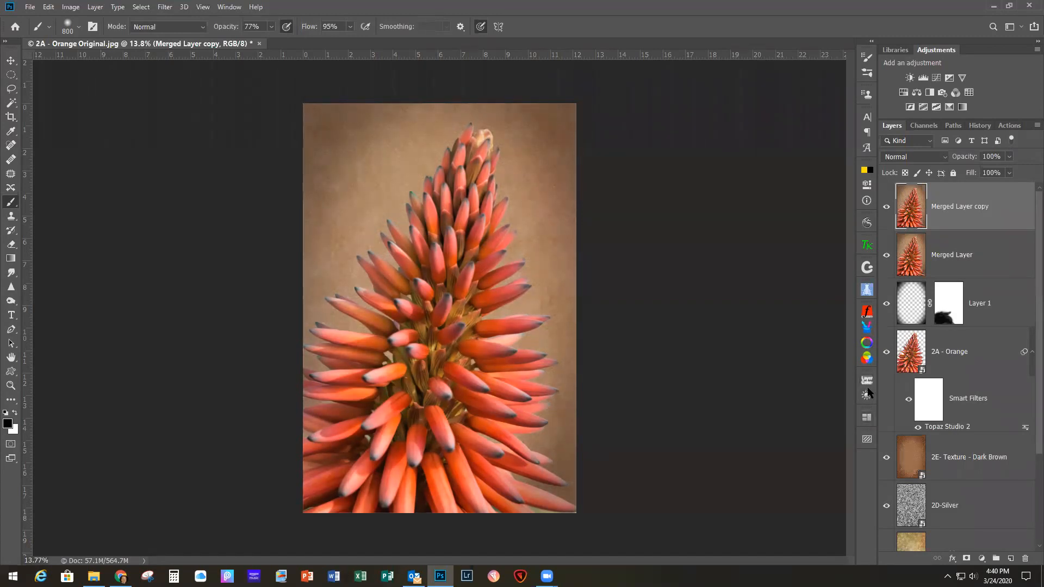
pyautogui.click(867, 394)
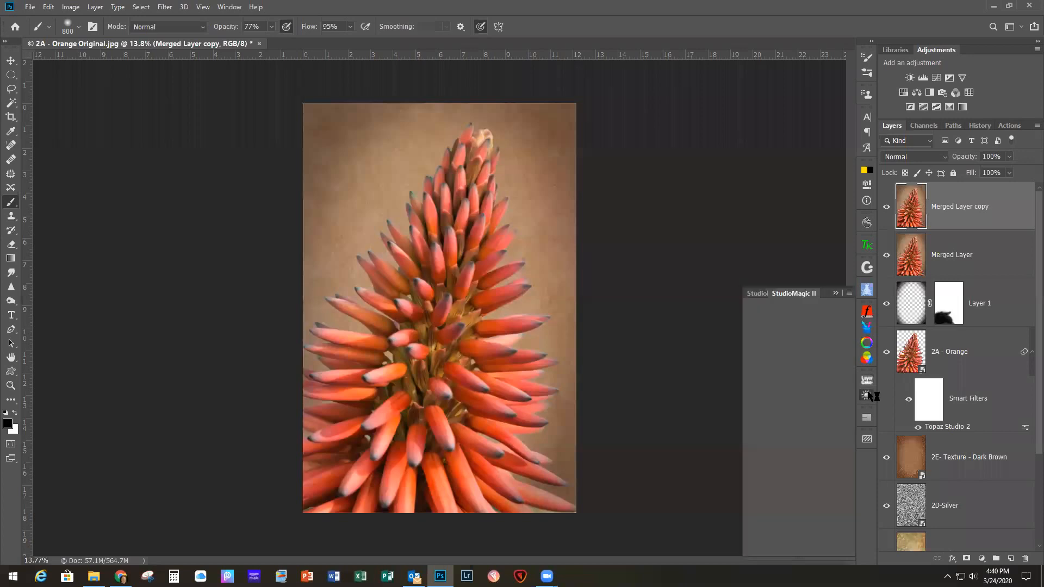
pyautogui.click(836, 293)
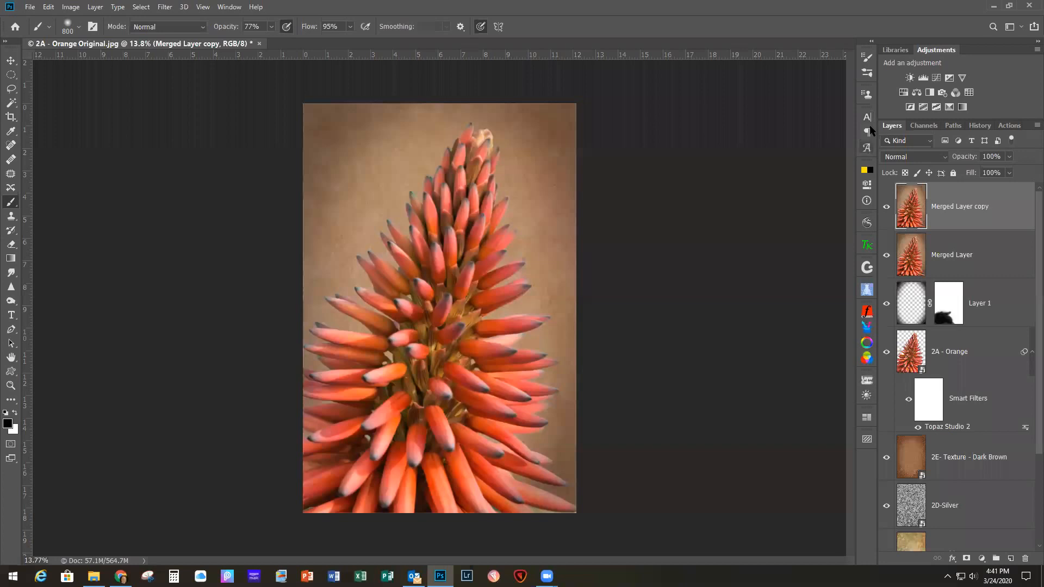
pyautogui.click(867, 395)
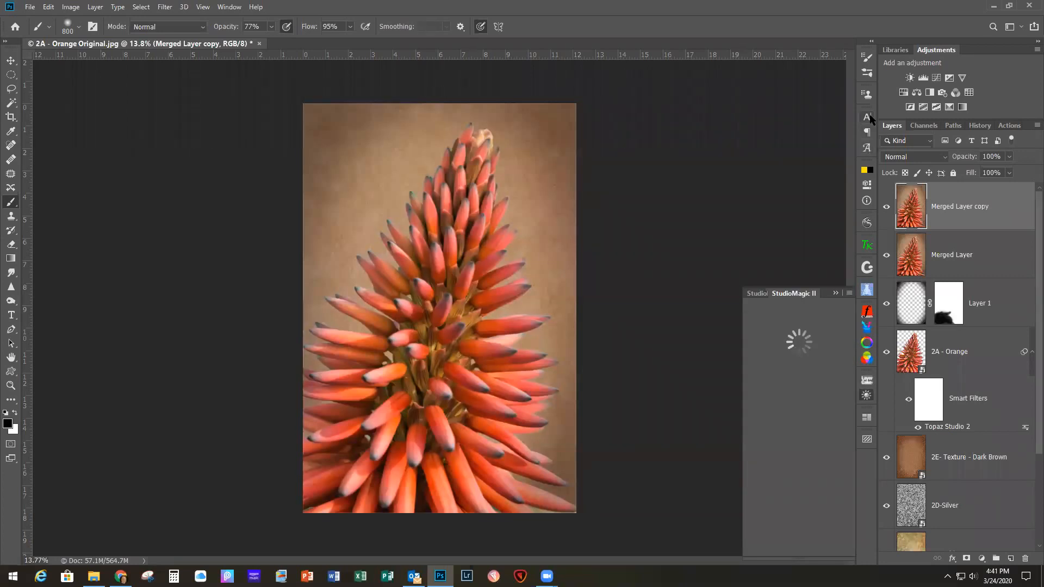
pyautogui.click(836, 293)
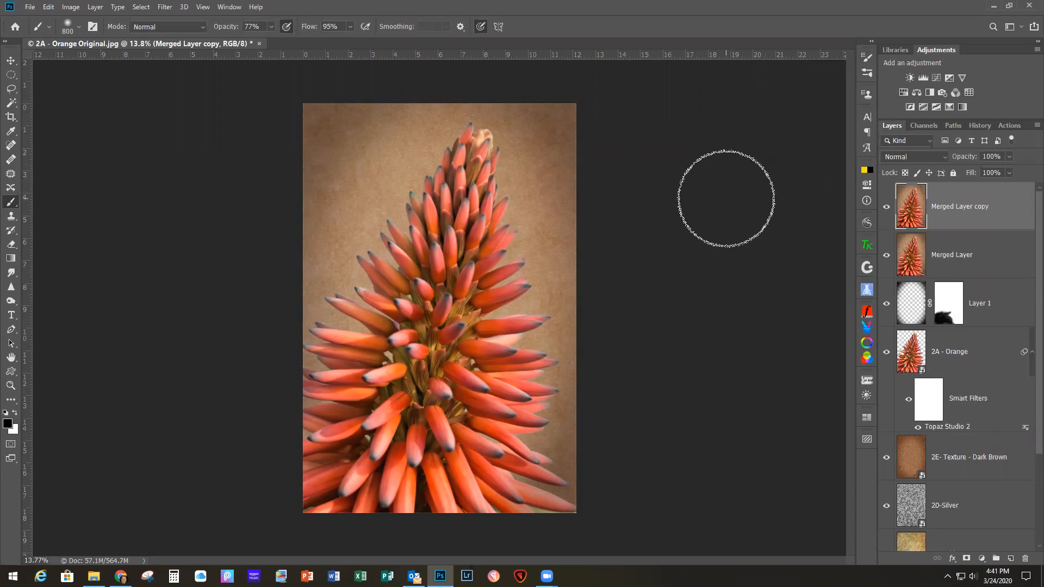
# Step: Open the Merged Layer copy in the Topaz Studio 2 filter and add an AI ReMix filter
pyautogui.click(164, 8)
pyautogui.moveTo(221, 397)
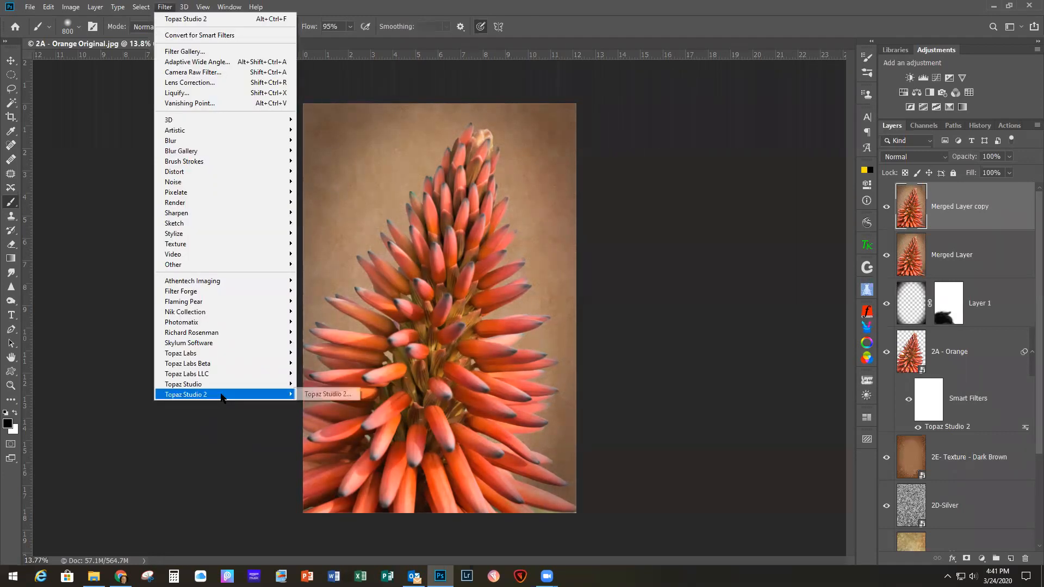
pyautogui.click(318, 395)
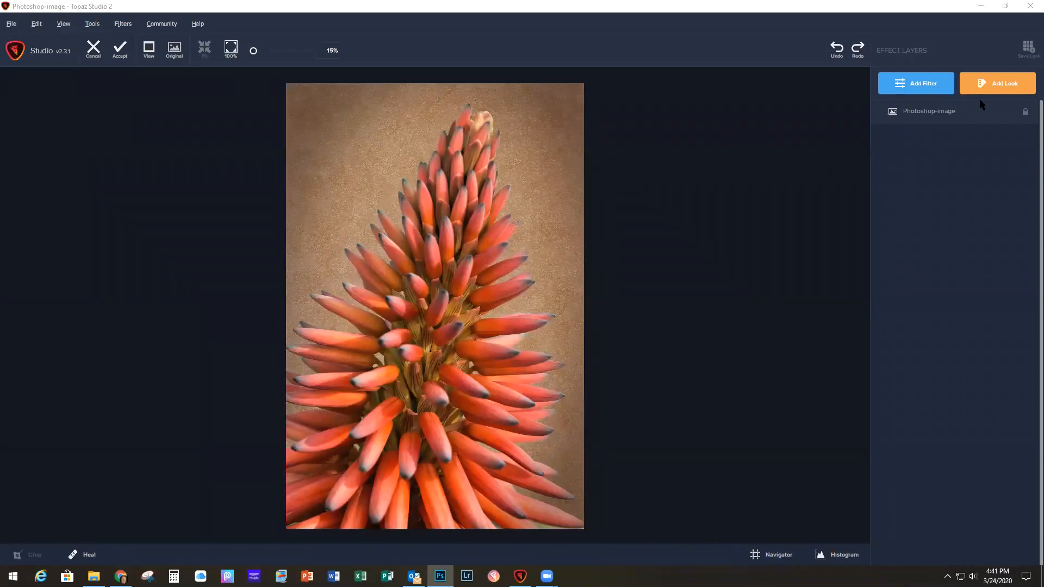
pyautogui.click(930, 89)
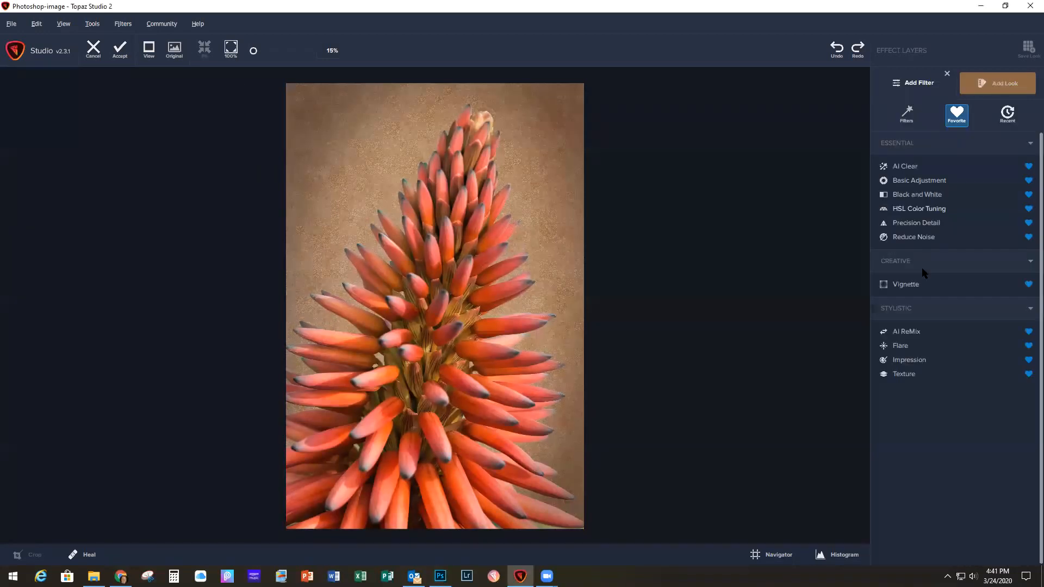
pyautogui.click(906, 332)
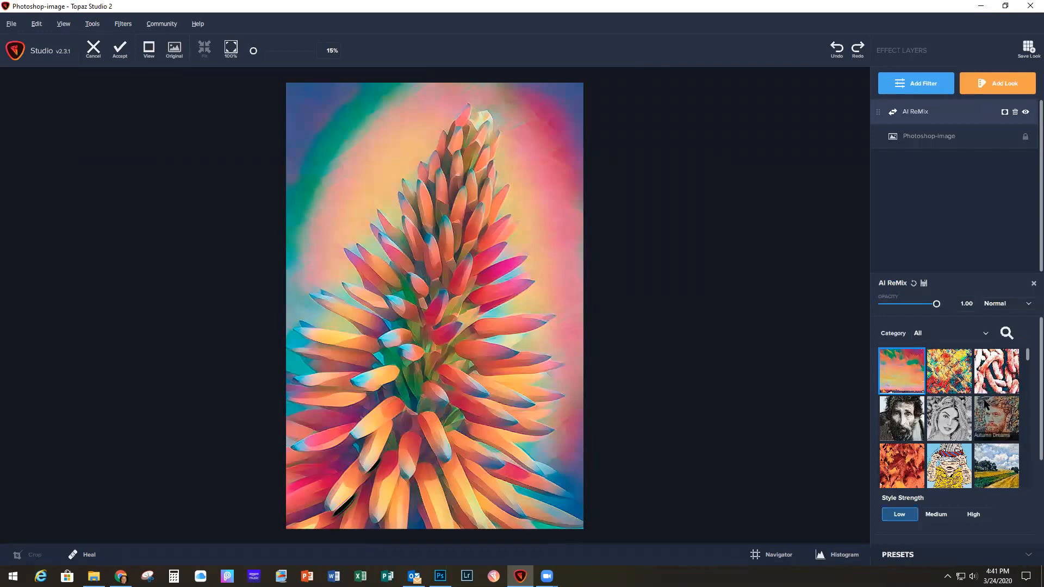
# Step: Try the brightly multicolored landscape style of AI ReMix on the flower image
pyautogui.scroll(-10, 984, 402)
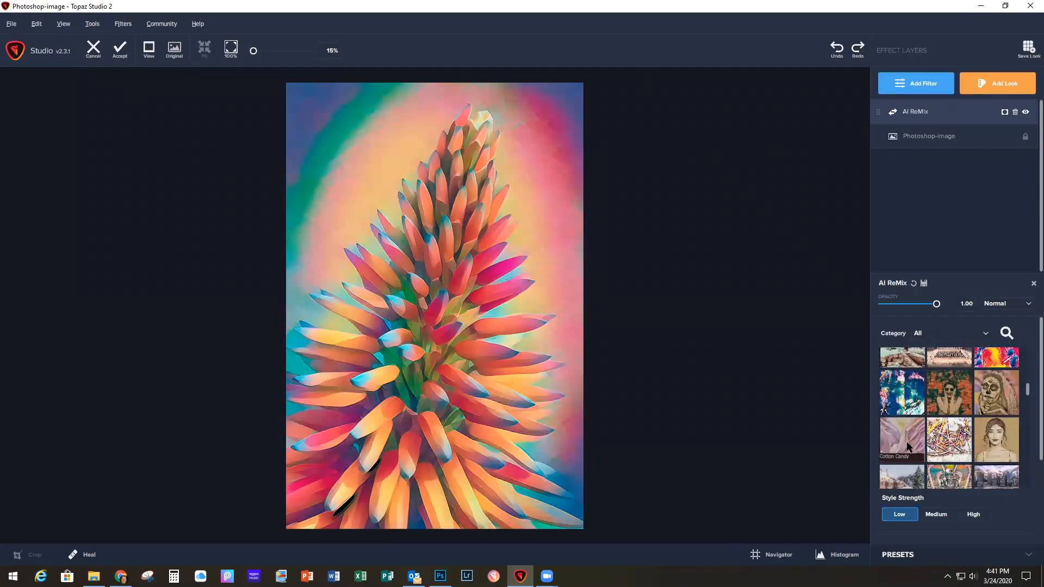
pyautogui.scroll(-3, 905, 445)
pyautogui.click(904, 466)
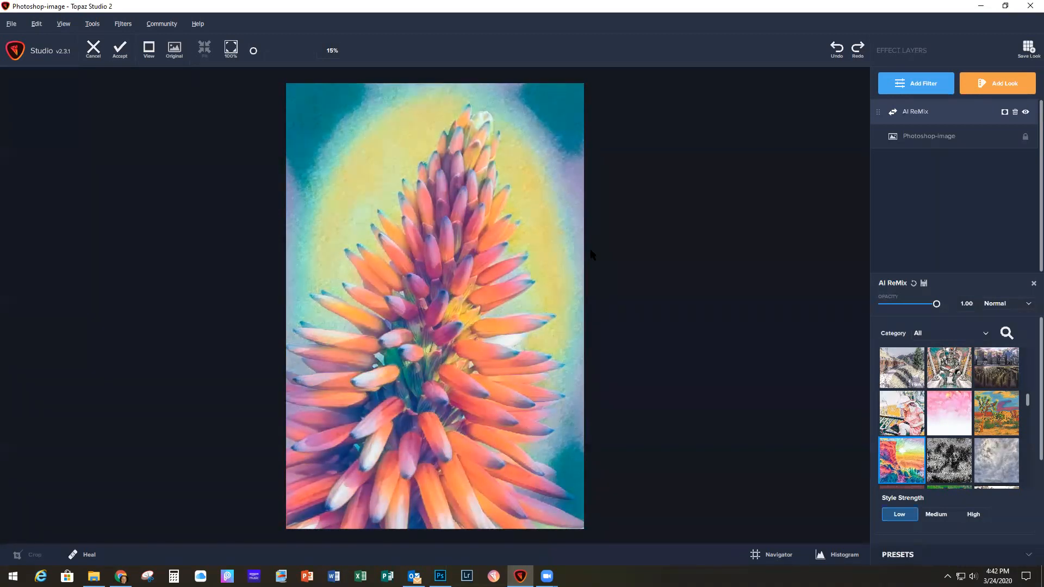
# Step: Apply the reddish-brown sketched AI ReMix style to the flower and accept the result back into Photoshop
pyautogui.scroll(-5, 964, 427)
pyautogui.scroll(-8, 965, 426)
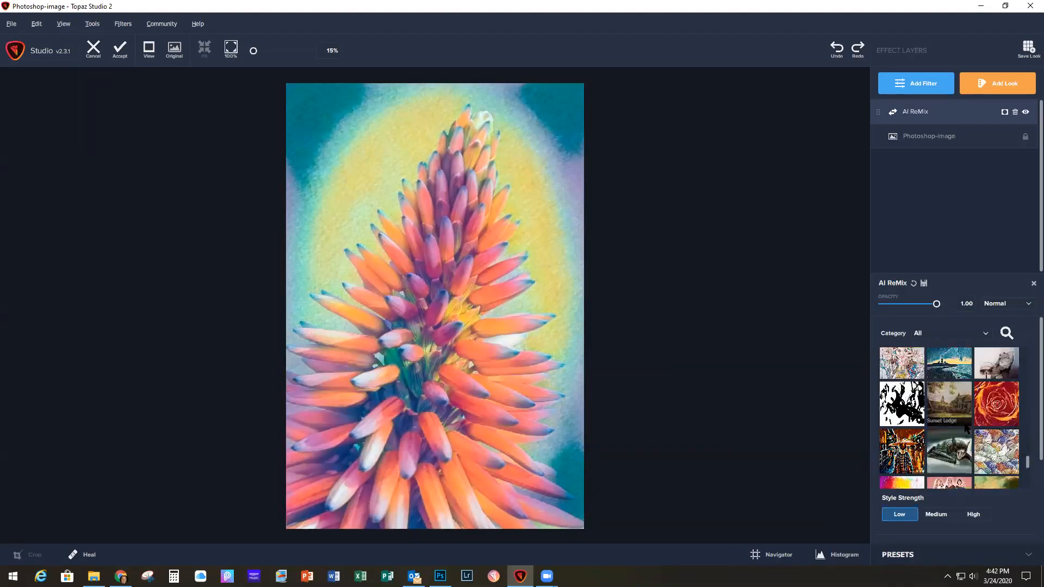
pyautogui.scroll(-5, 967, 449)
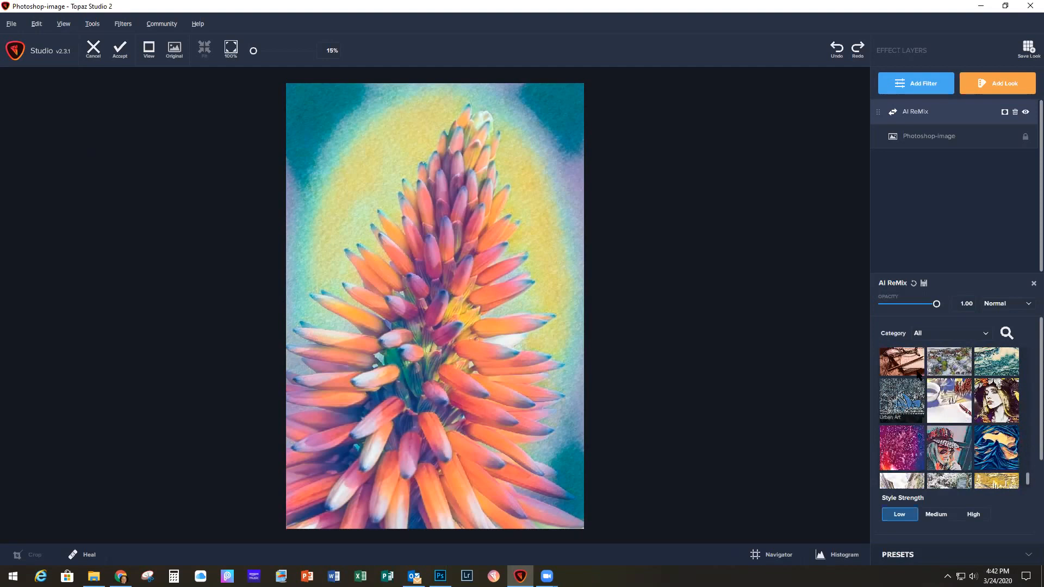
pyautogui.click(906, 357)
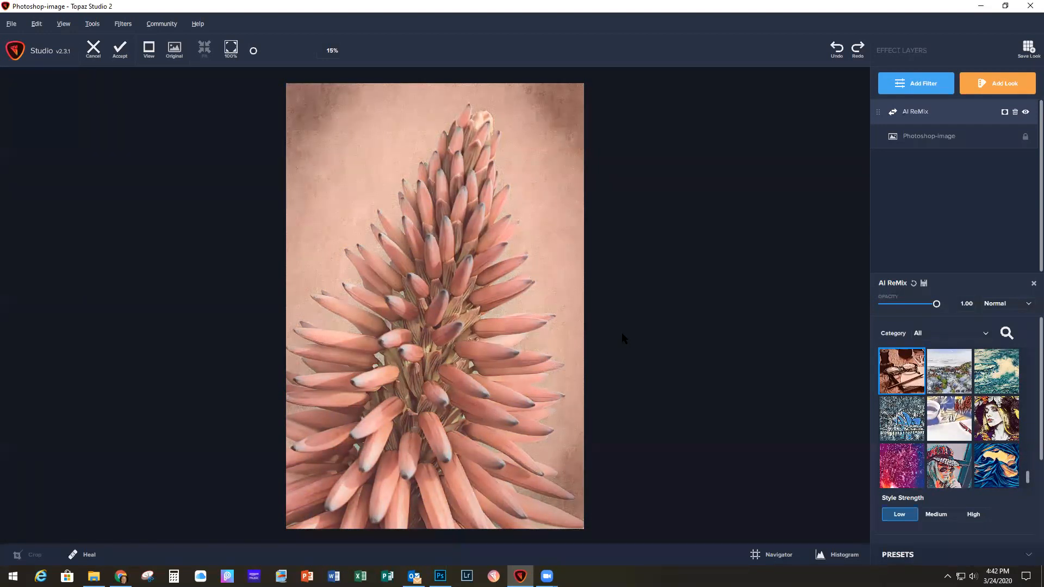
pyautogui.click(120, 53)
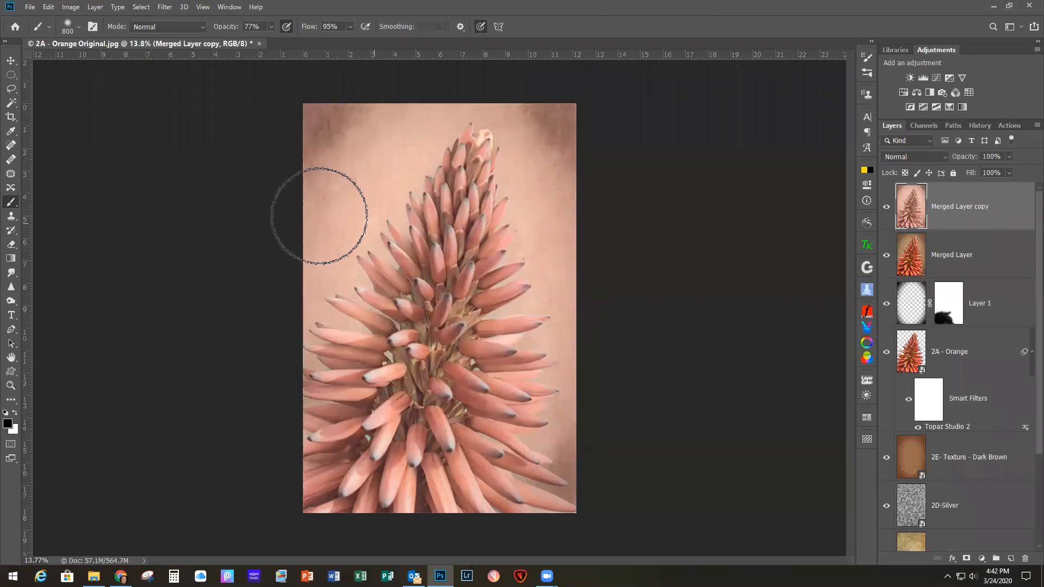
# Step: Close 2A - Orange Original.jpg and bring up 3A-Tree Silhouette.jpg
pyautogui.click(30, 7)
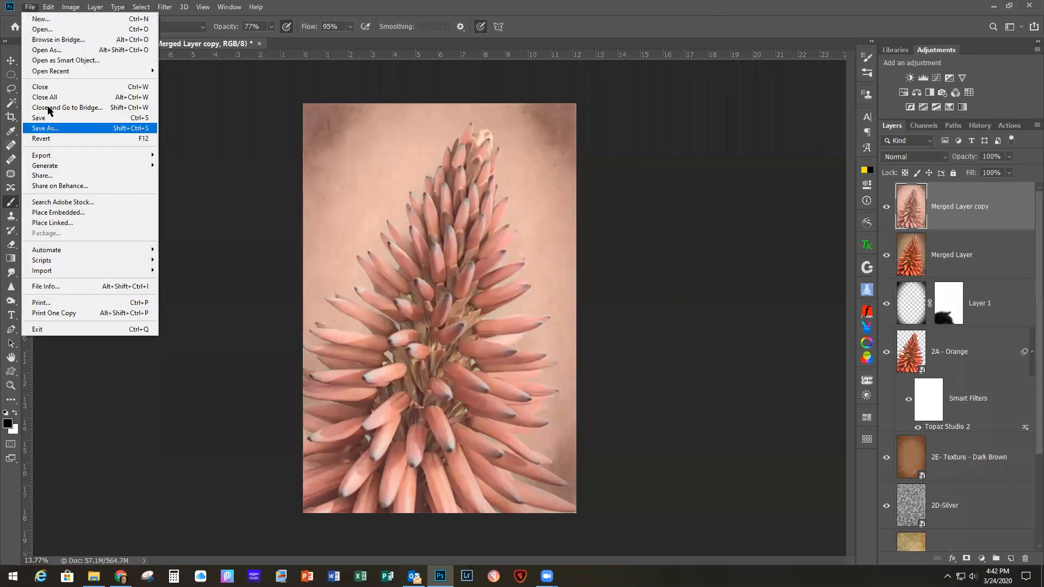
pyautogui.click(43, 86)
pyautogui.click(517, 215)
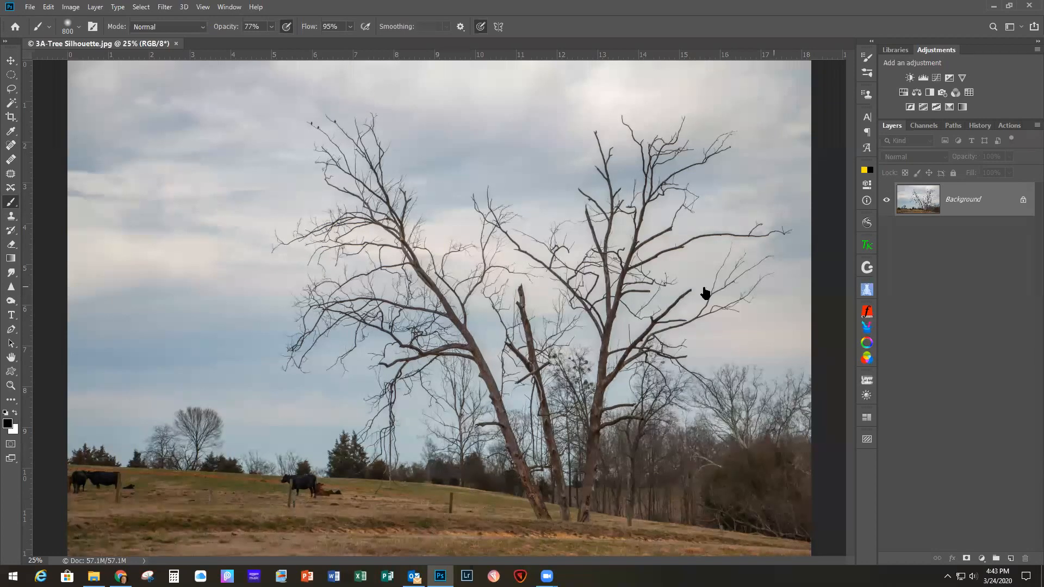
# Step: Duplicate the tree photo's Background layer with the Move tool active, and open the copy in the Topaz Studio 2 filter
pyautogui.click(14, 62)
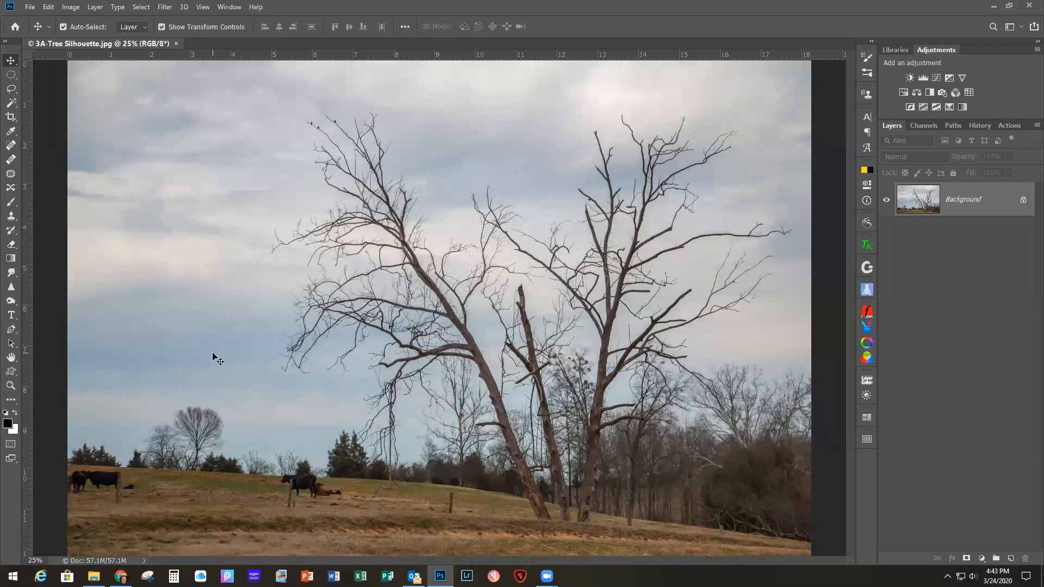
pyautogui.hotkey('ctrl', 'j')
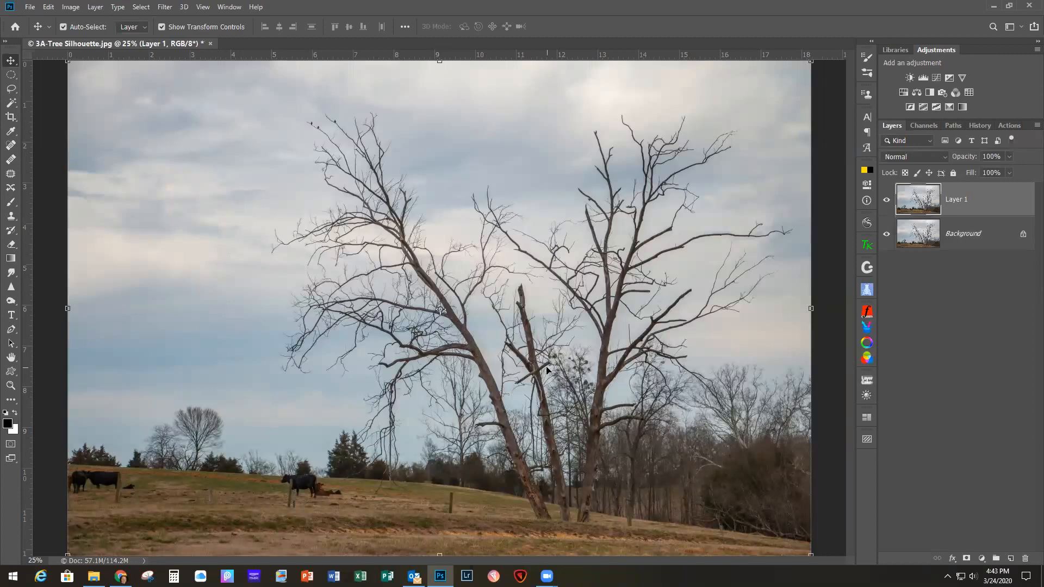
pyautogui.click(165, 7)
pyautogui.moveTo(235, 395)
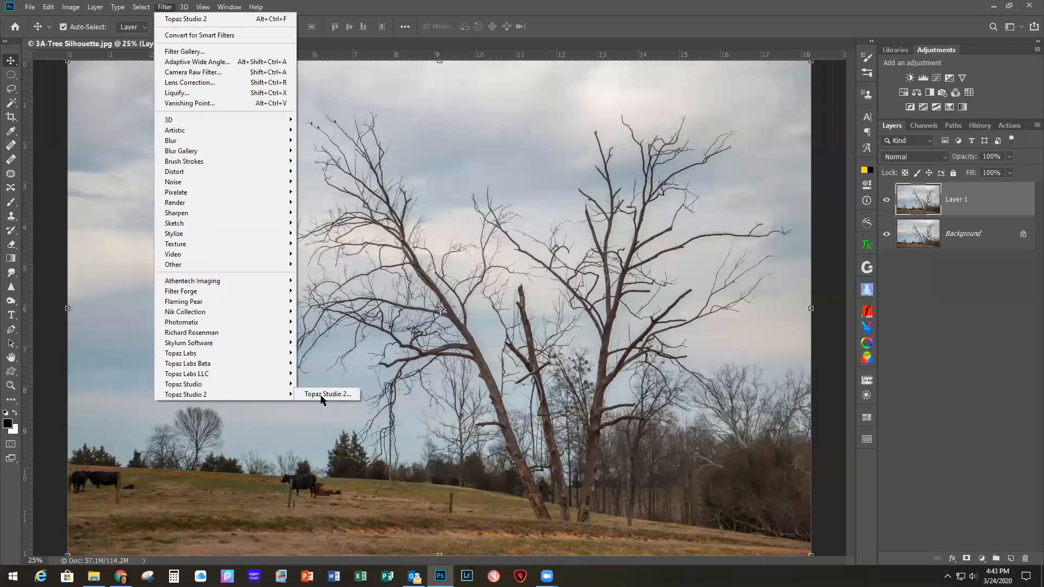
pyautogui.click(433, 417)
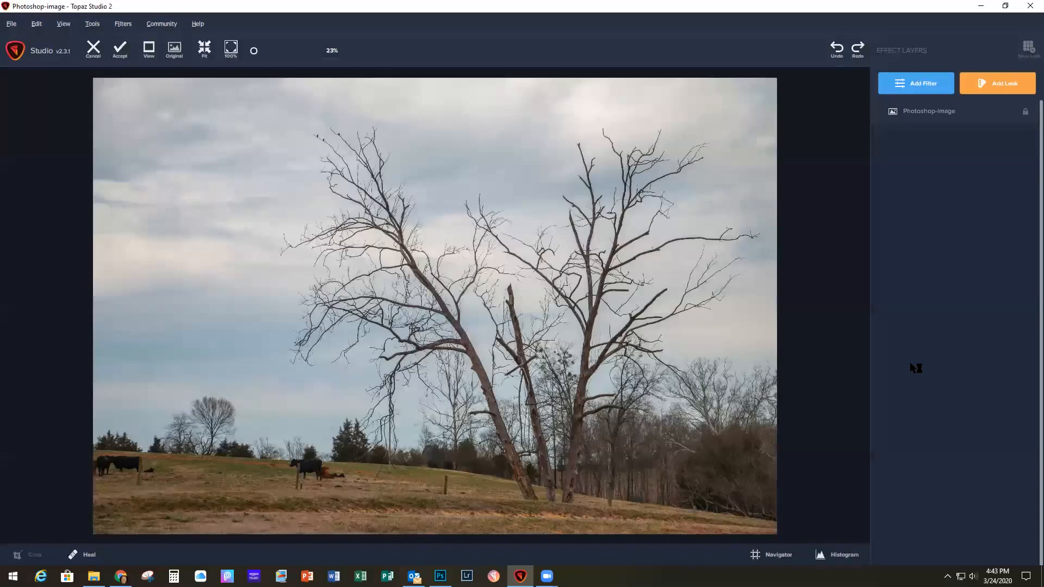
# Step: Add the AI Clear filter to the tree photo, and search the looks for "dram" to apply Dramatic HDR at amount 100
pyautogui.click(909, 83)
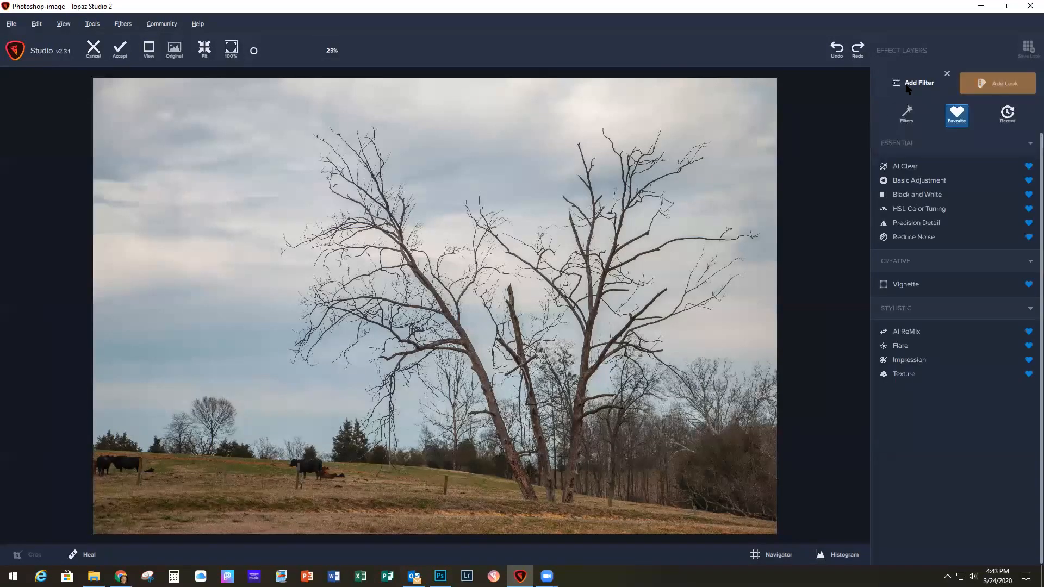
pyautogui.click(905, 166)
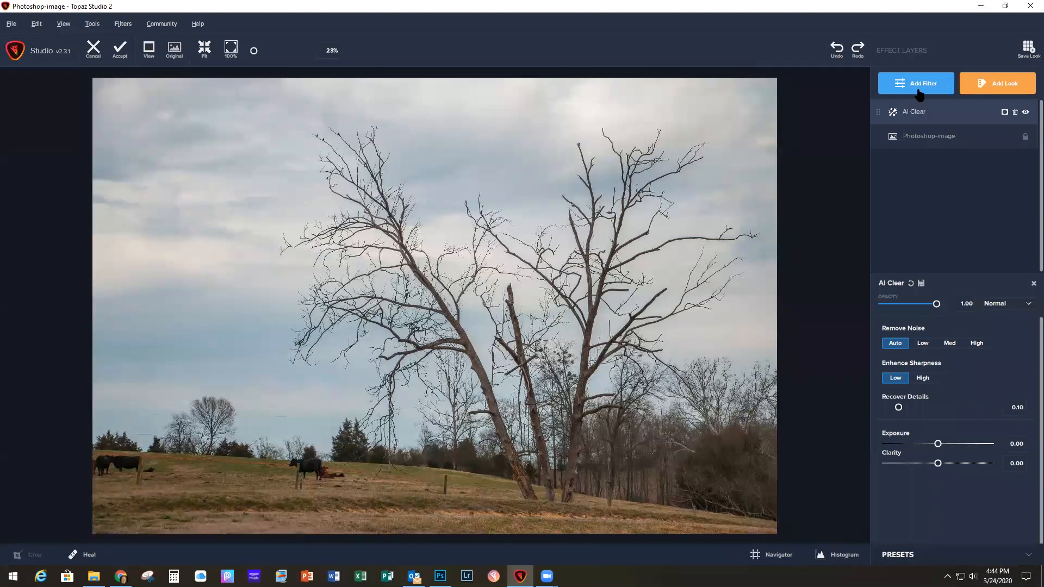
pyautogui.click(993, 88)
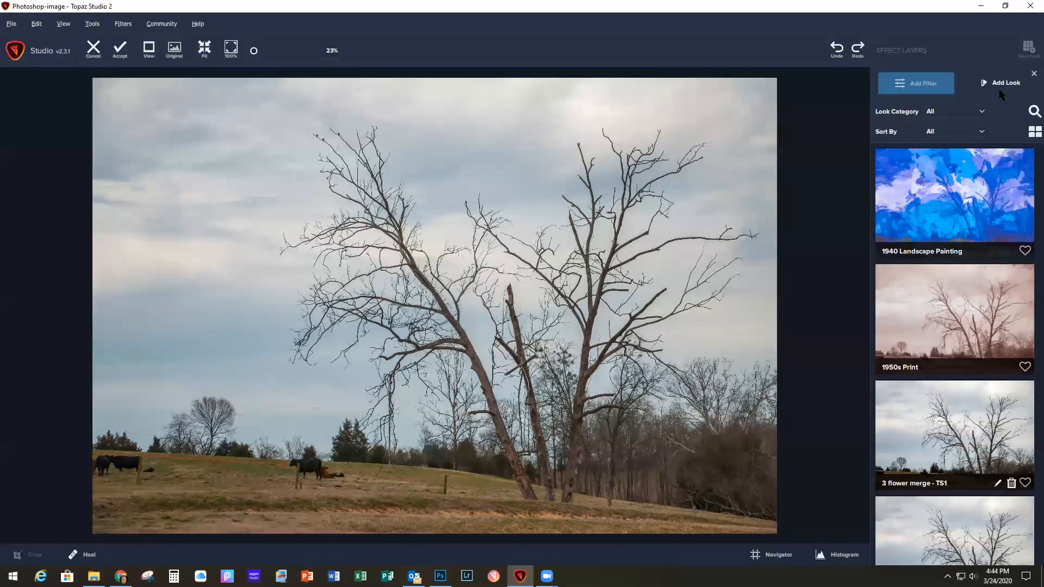
pyautogui.click(1033, 112)
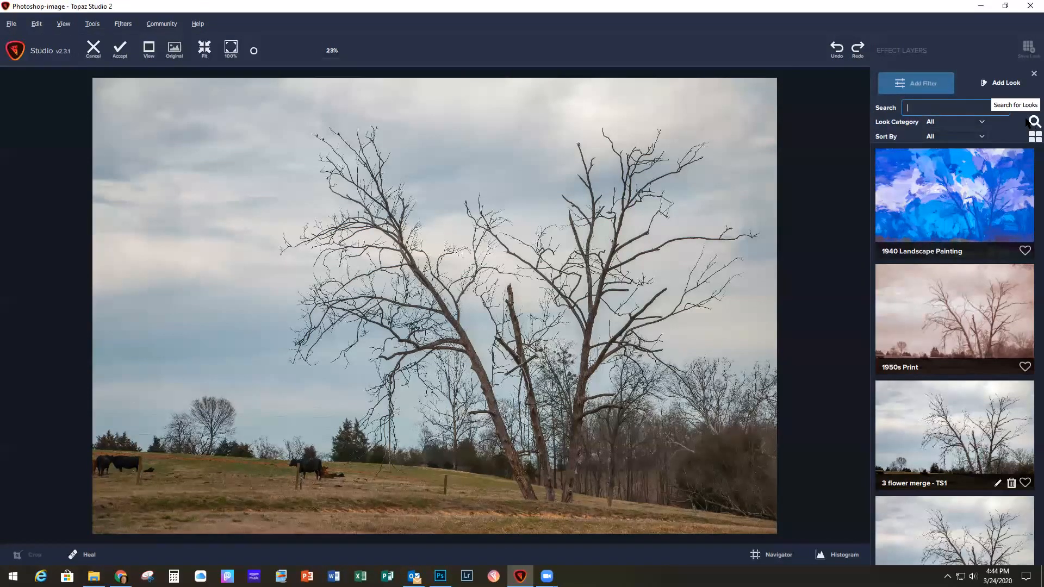
pyautogui.click(920, 111)
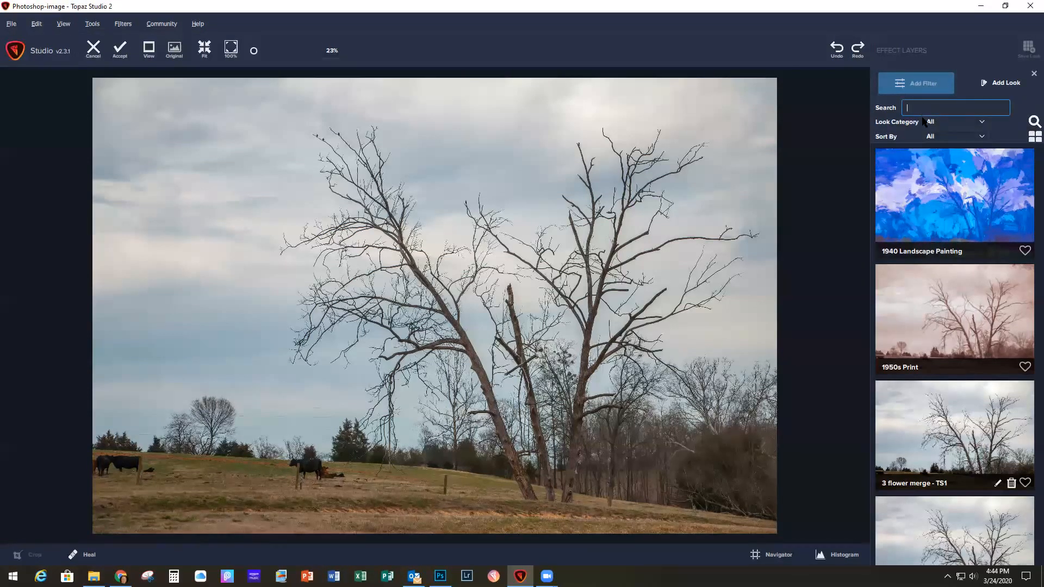
pyautogui.write('dra')
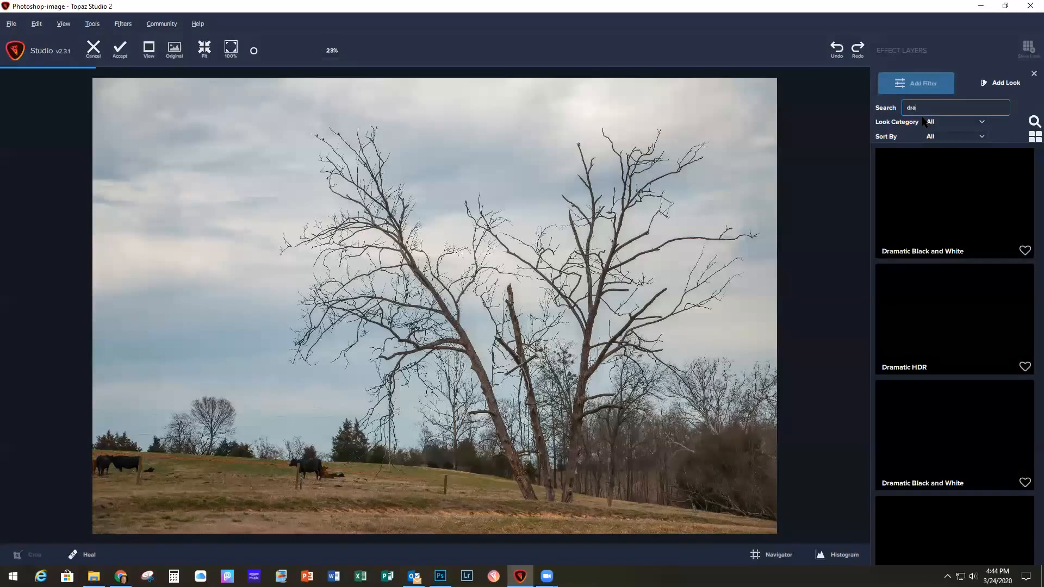
pyautogui.write('m')
pyautogui.click(953, 319)
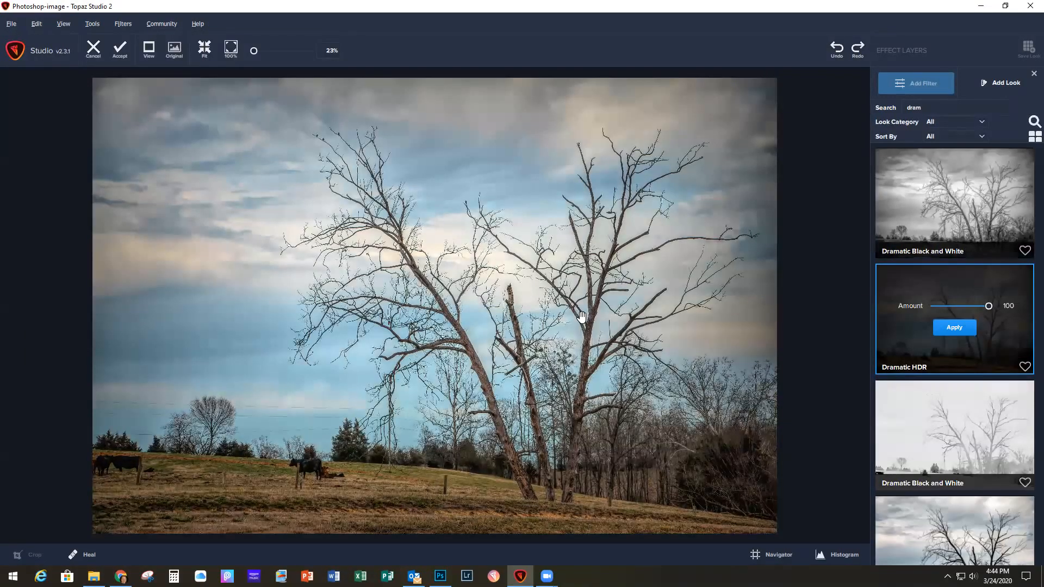
pyautogui.click(957, 328)
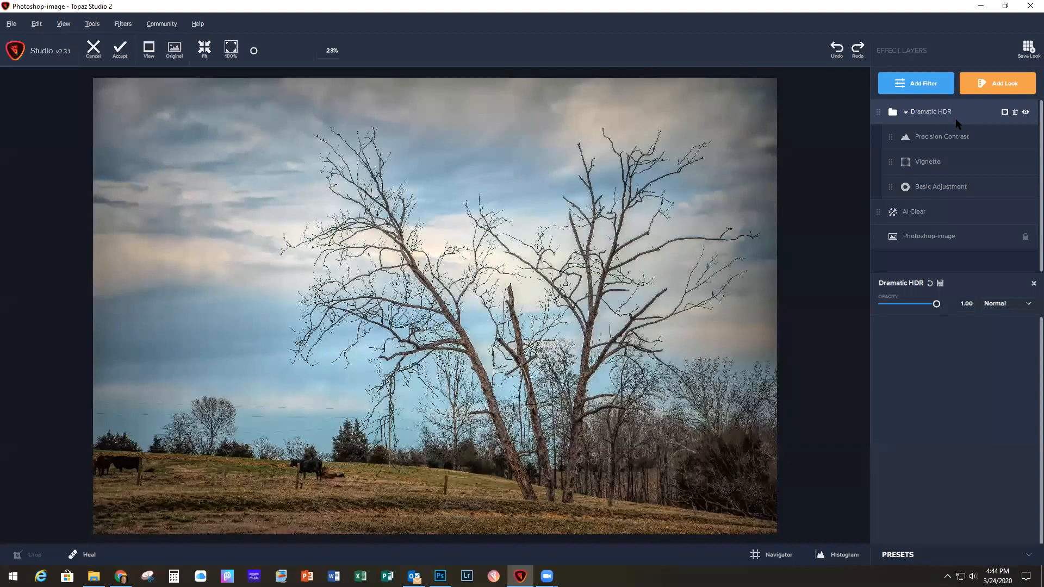
# Step: Check the Dramatic HDR look's Precision Contrast settings and accept the result back into Photoshop
pyautogui.click(958, 139)
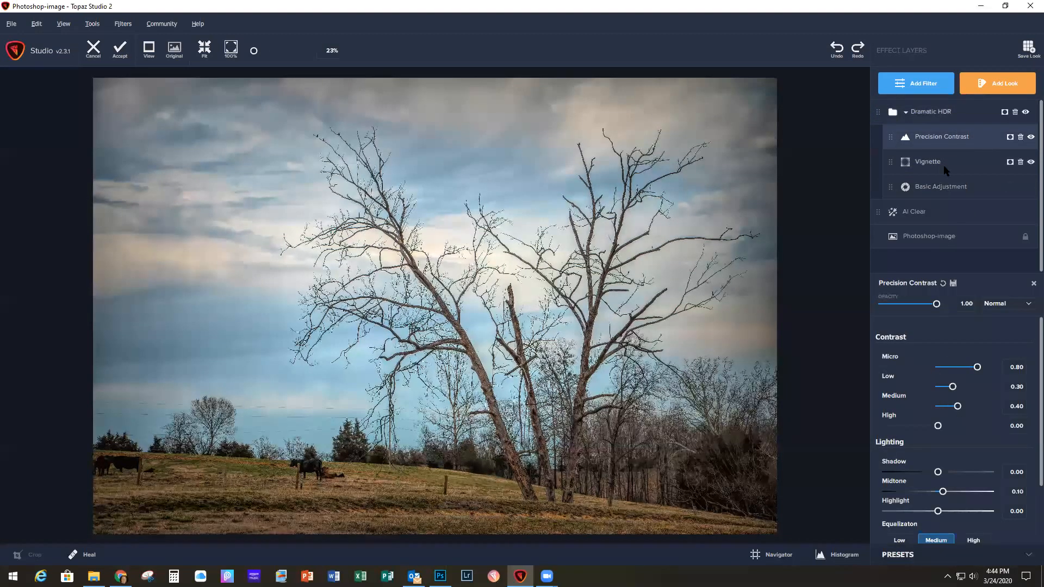
pyautogui.click(968, 111)
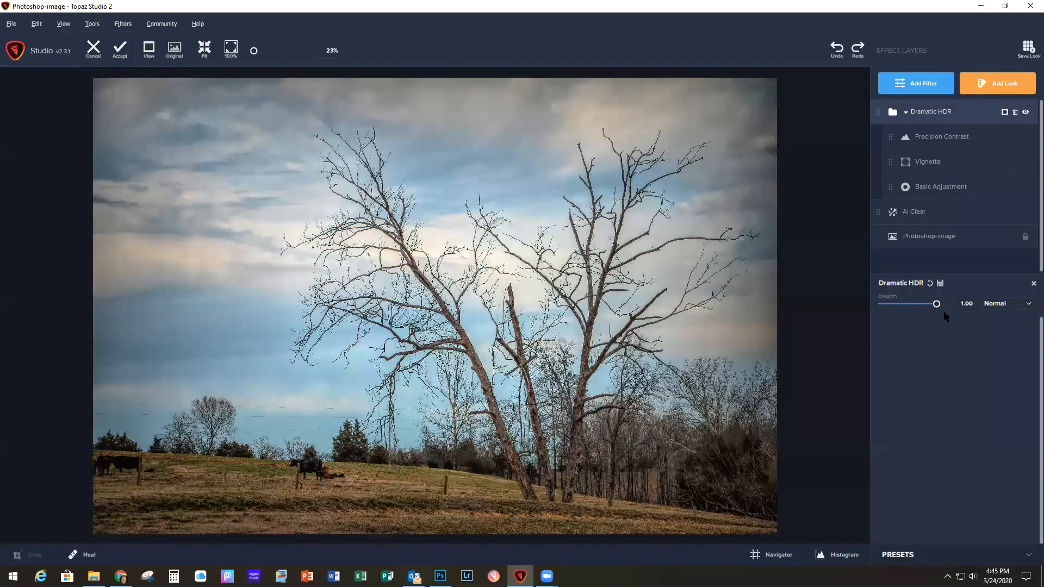
pyautogui.click(119, 52)
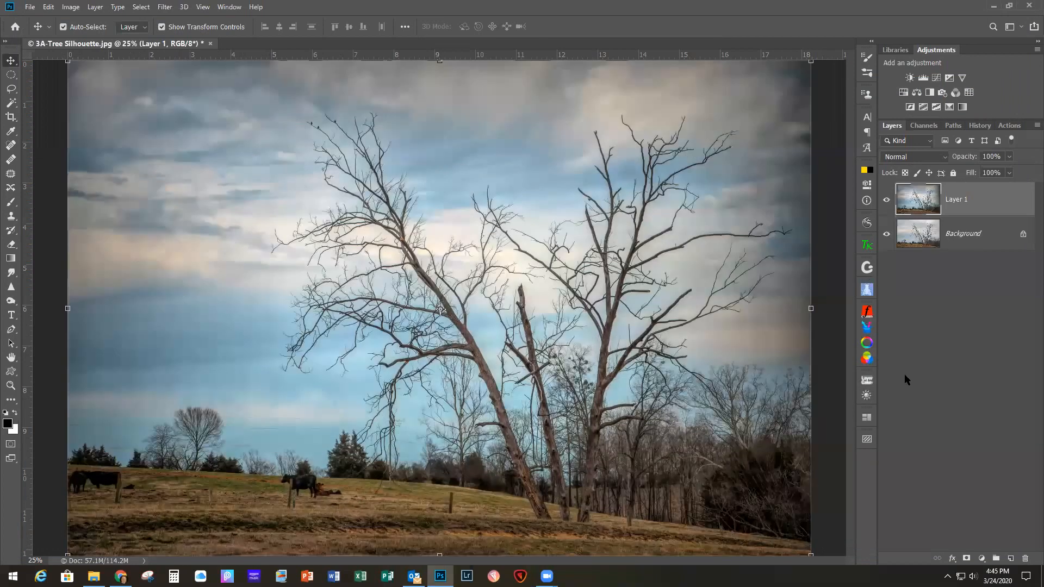
# Step: Compare Layer 1 with the original photo by hiding and reshowing it, and duplicate Layer 1
pyautogui.click(887, 200)
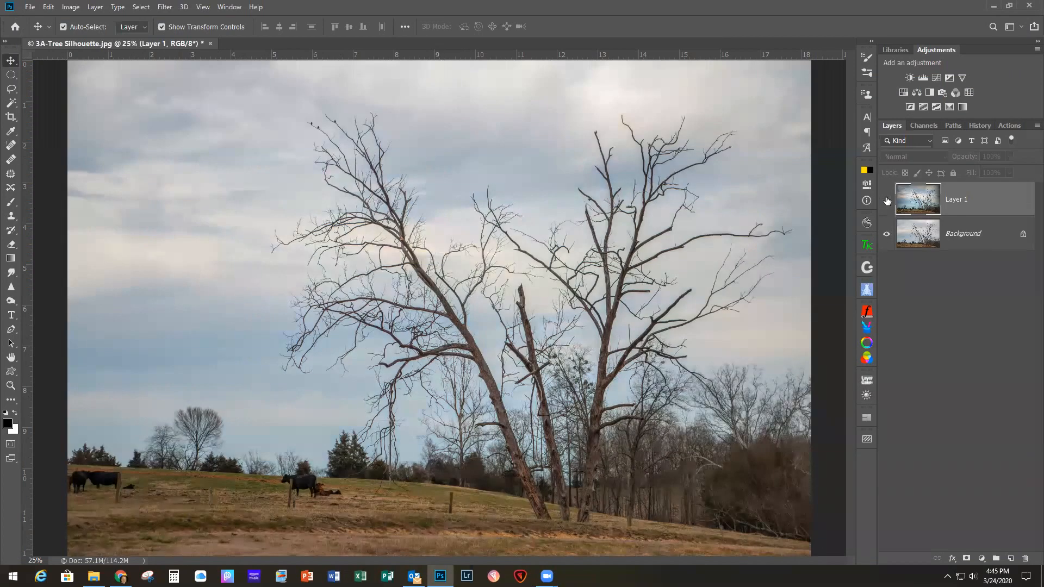
pyautogui.click(887, 201)
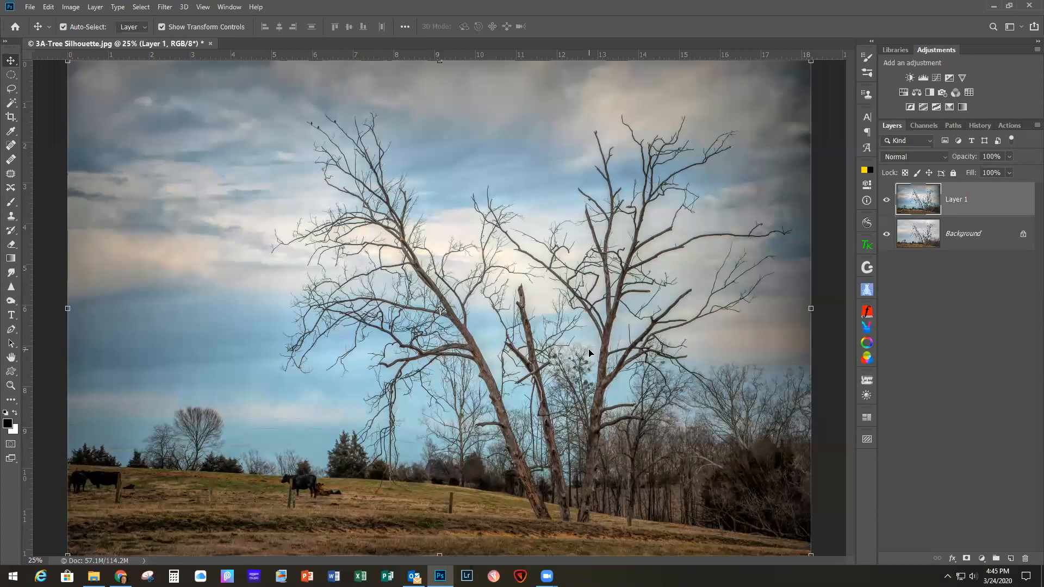
pyautogui.hotkey('ctrl', 'j')
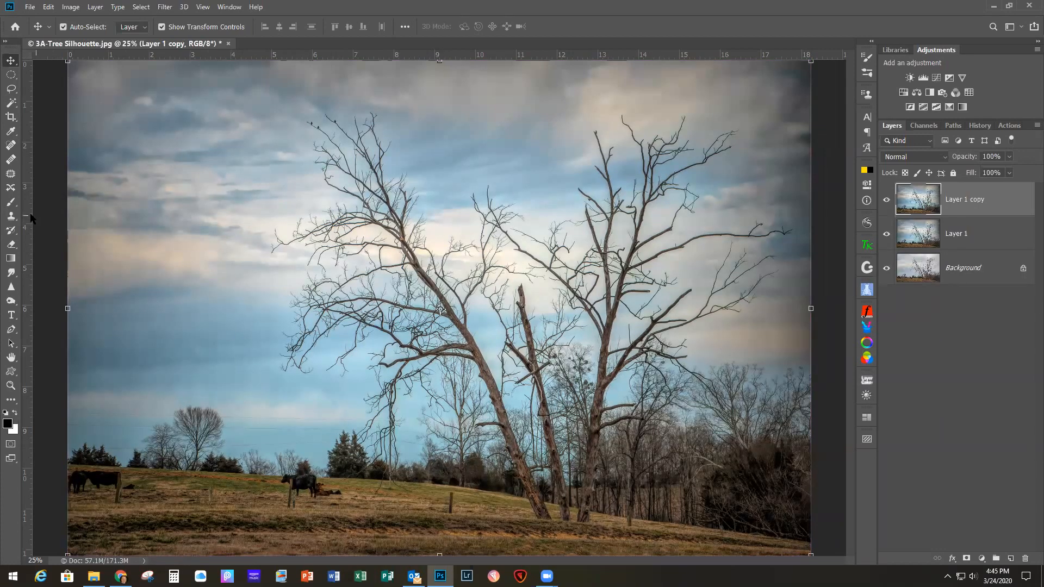
# Step: Paint out the thin power lines in the low sky behind the trees with the Content-Aware Spot Healing Brush on Layer 1 copy
pyautogui.click(10, 145)
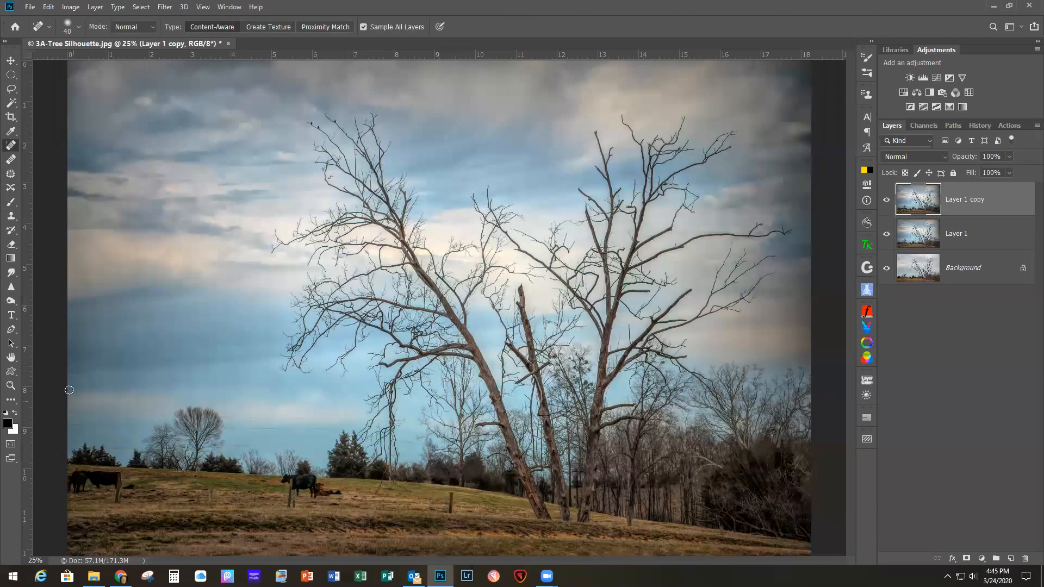
pyautogui.moveTo(73, 413); pyautogui.dragTo(166, 416)
pyautogui.moveTo(69, 426)
pyautogui.mouseDown()
pyautogui.moveTo(147, 425)
pyautogui.moveTo(95, 426)
pyautogui.mouseUp()
pyautogui.scroll(2, 196, 436)
pyautogui.scroll(1, 196, 437)
pyautogui.moveTo(143, 394); pyautogui.dragTo(146, 395)
pyautogui.click(250, 397)
pyautogui.moveTo(266, 399); pyautogui.dragTo(528, 399)
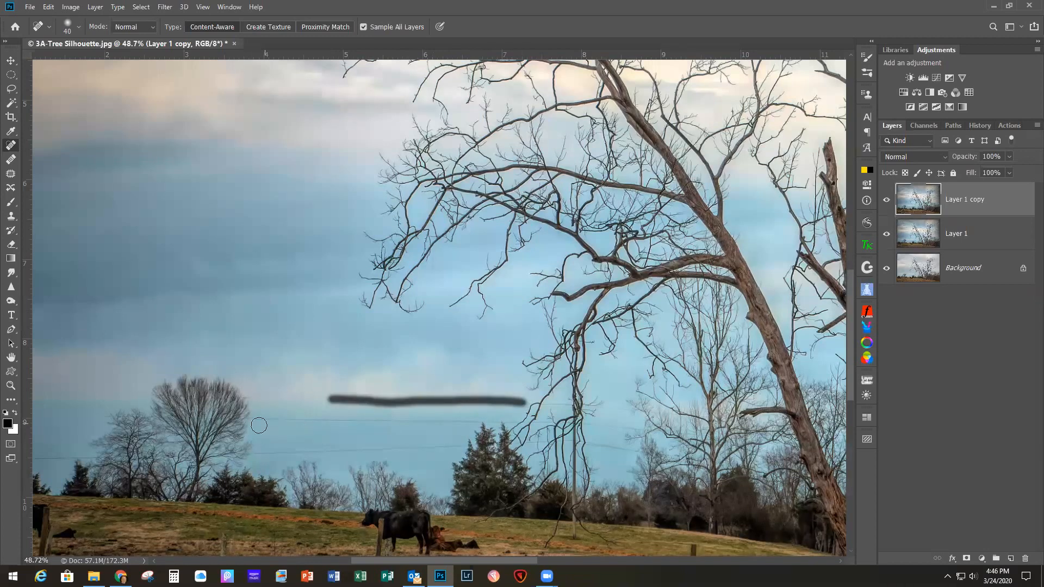
pyautogui.moveTo(254, 418); pyautogui.dragTo(484, 421)
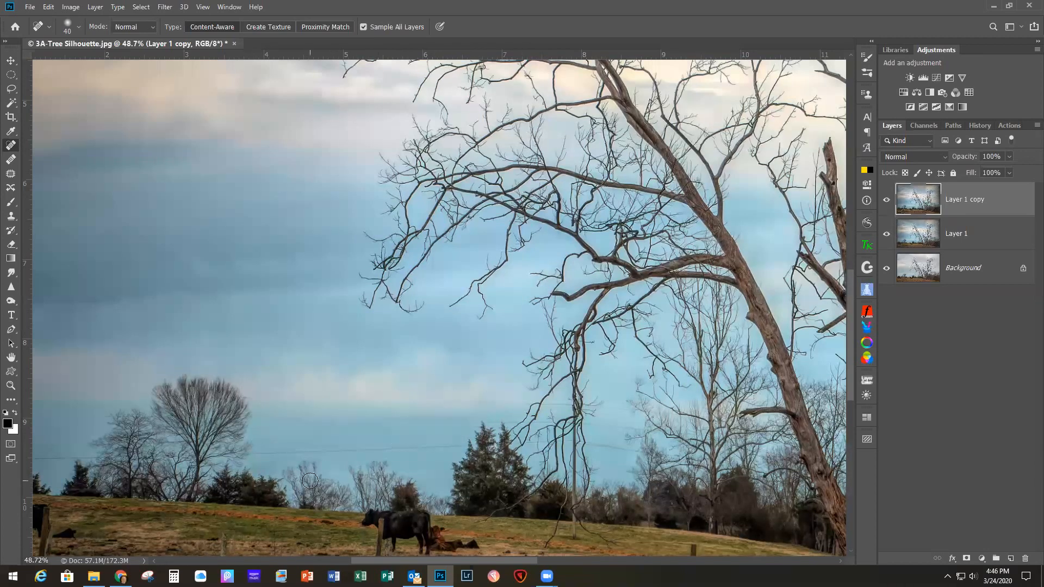
pyautogui.moveTo(474, 422); pyautogui.dragTo(443, 422)
pyautogui.moveTo(300, 423); pyautogui.dragTo(290, 427)
pyautogui.scroll(-3, 317, 442)
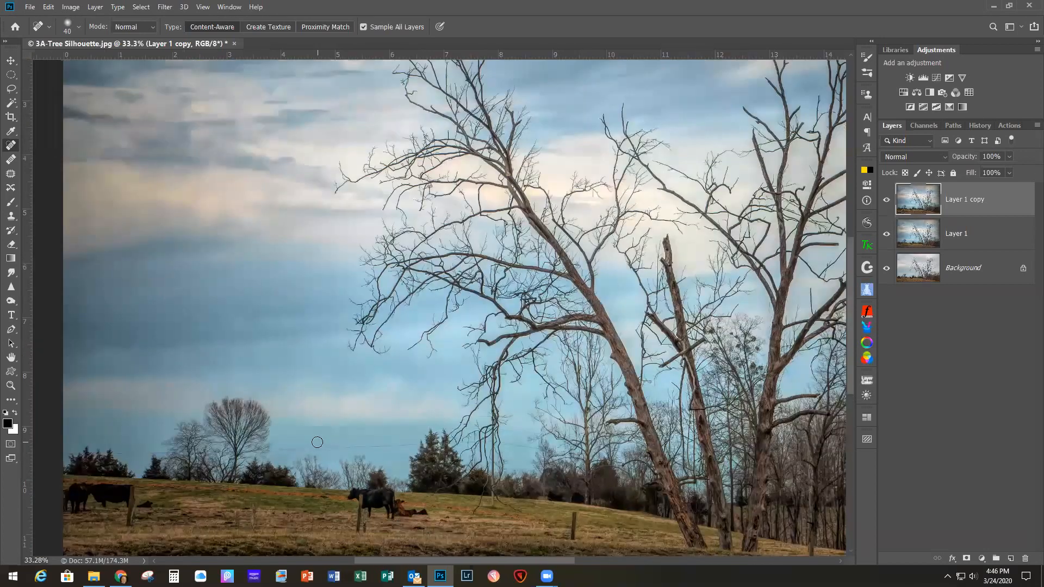
pyautogui.scroll(-1, 316, 442)
pyautogui.scroll(-1, 317, 442)
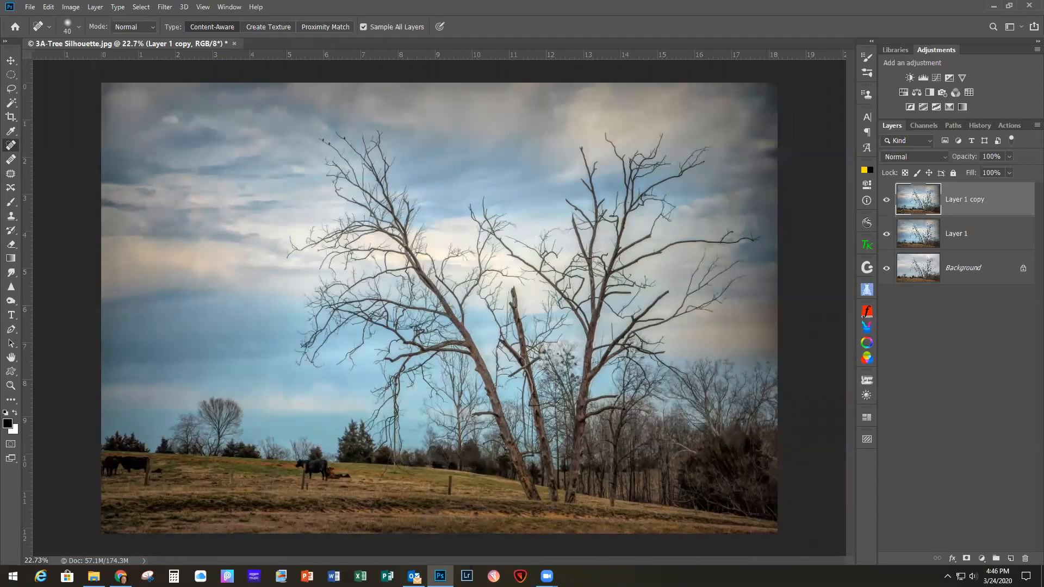
# Step: Open the texture file 3B-Cosmos-4.jpg from the #1 - 2020-03-24 Meredith Images folder
pyautogui.click(30, 8)
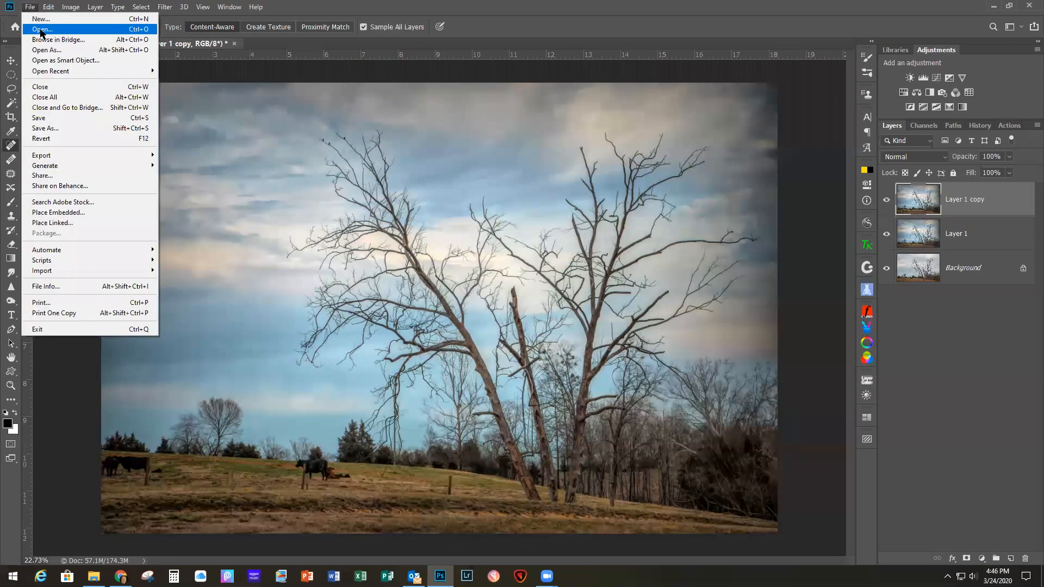
pyautogui.click(40, 30)
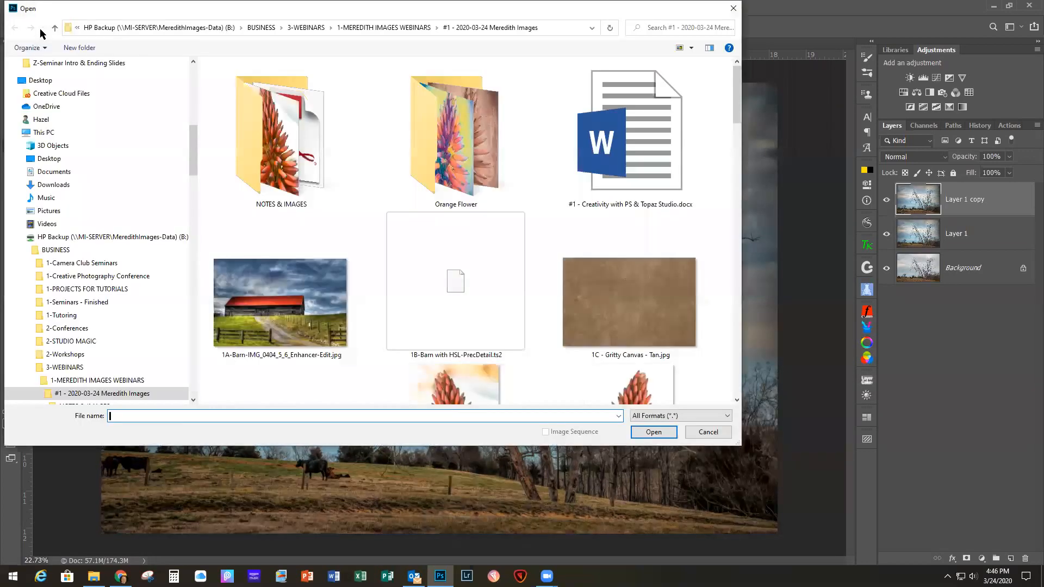
pyautogui.moveTo(737, 113); pyautogui.dragTo(739, 257)
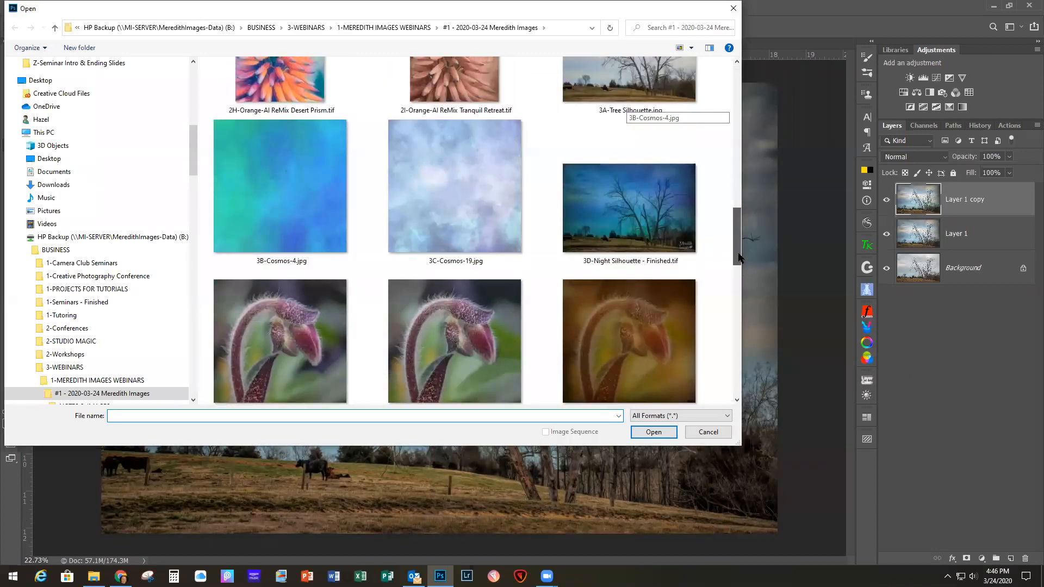
pyautogui.doubleClick(263, 194)
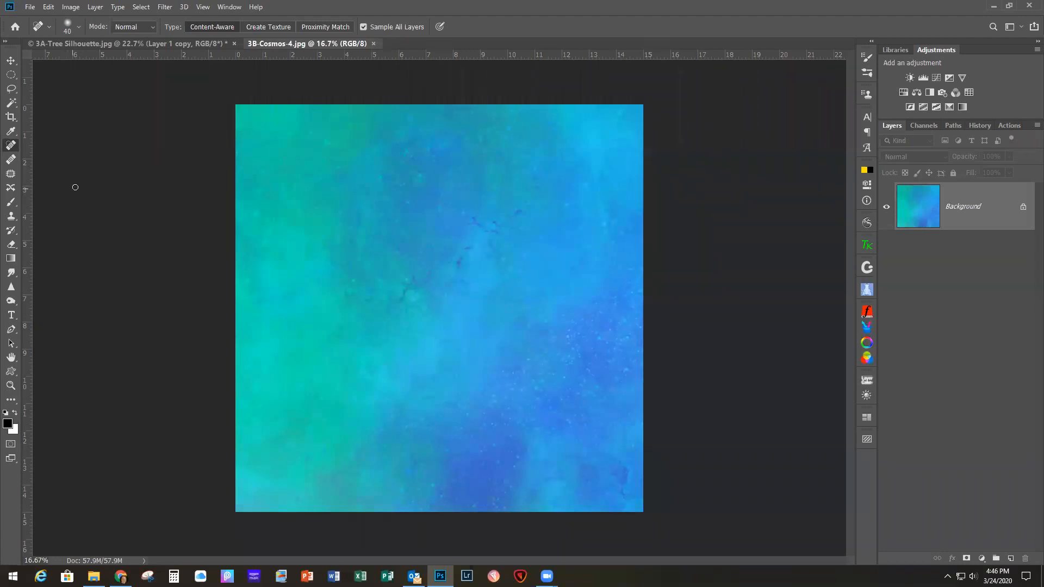
# Step: Float the Cosmos texture's window, copy the texture onto the tree photo with the Move tool, and close the texture file
pyautogui.click(10, 60)
pyautogui.click(93, 43)
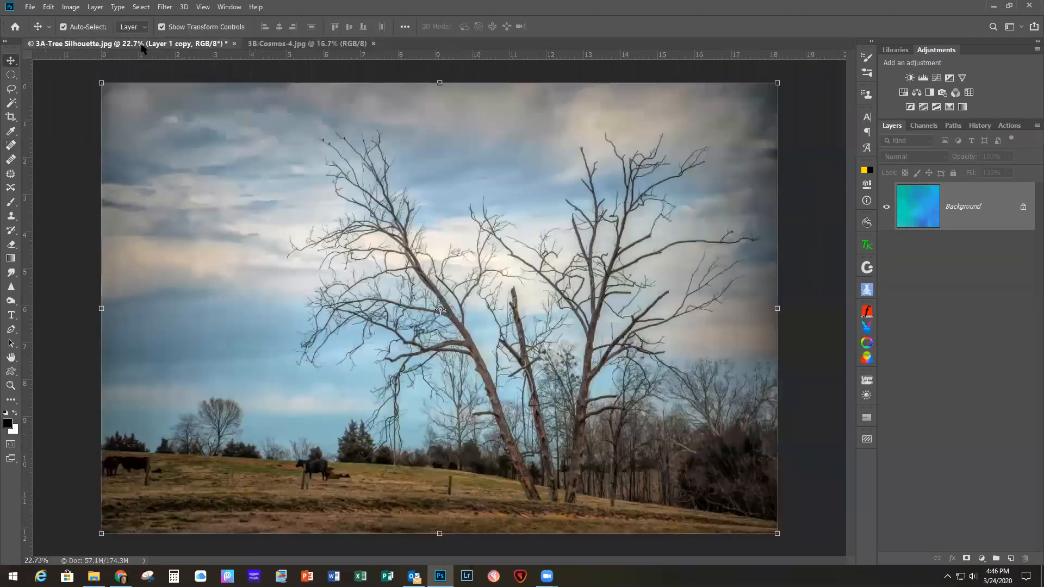
pyautogui.click(262, 44)
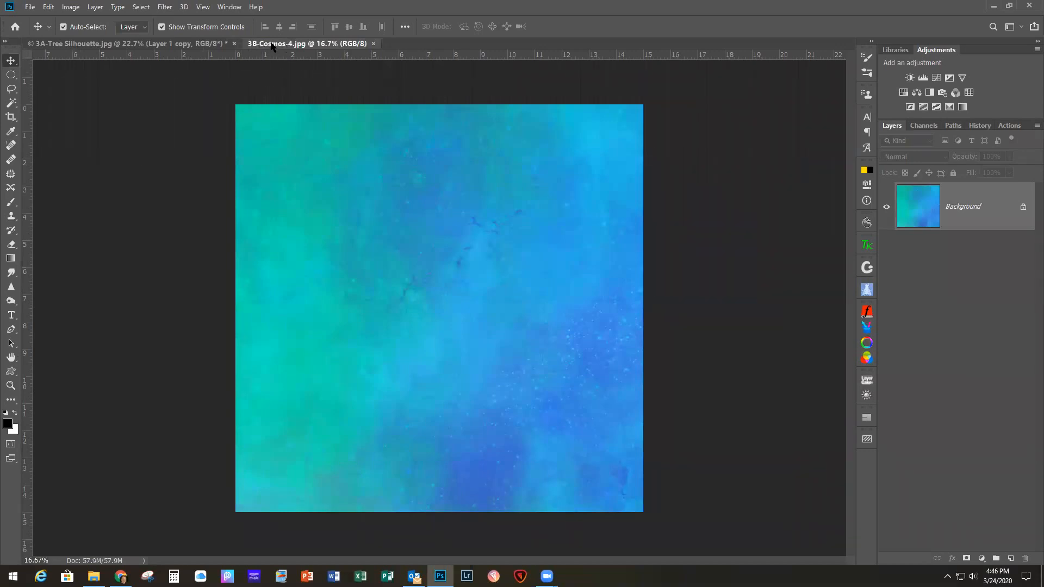
pyautogui.moveTo(271, 47); pyautogui.dragTo(395, 131)
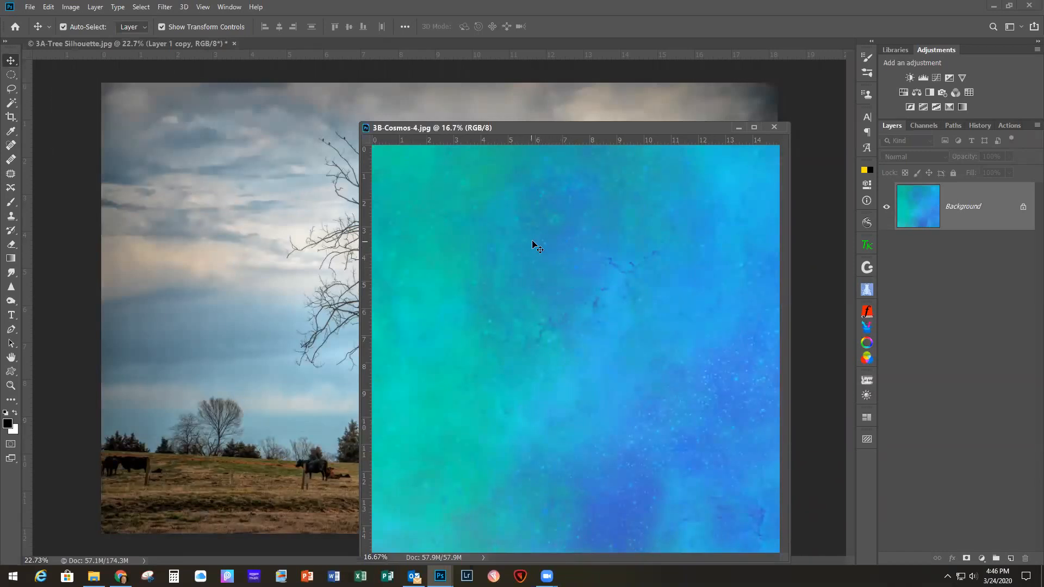
pyautogui.moveTo(542, 239); pyautogui.dragTo(192, 178)
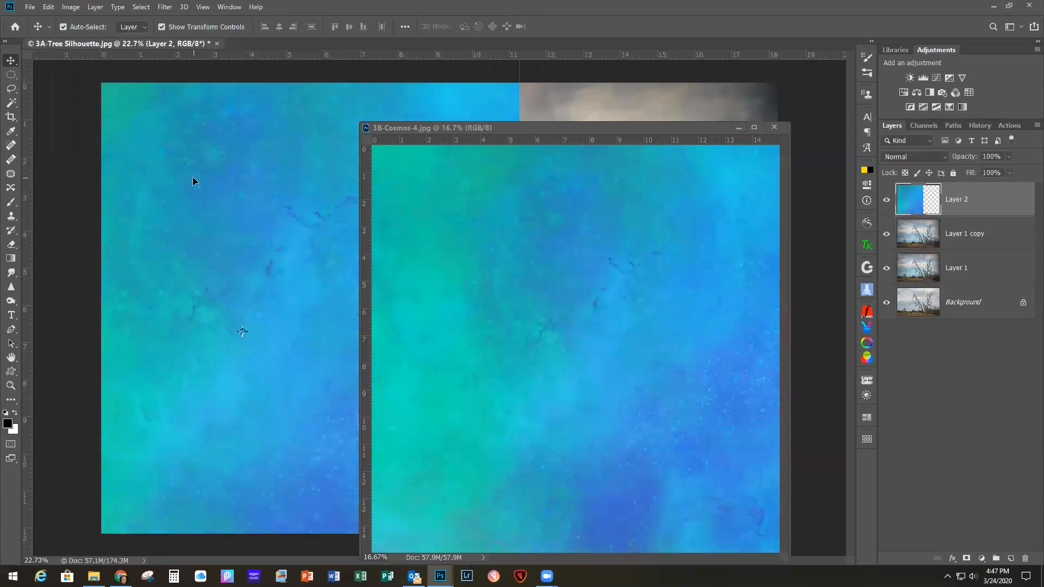
pyautogui.click(775, 127)
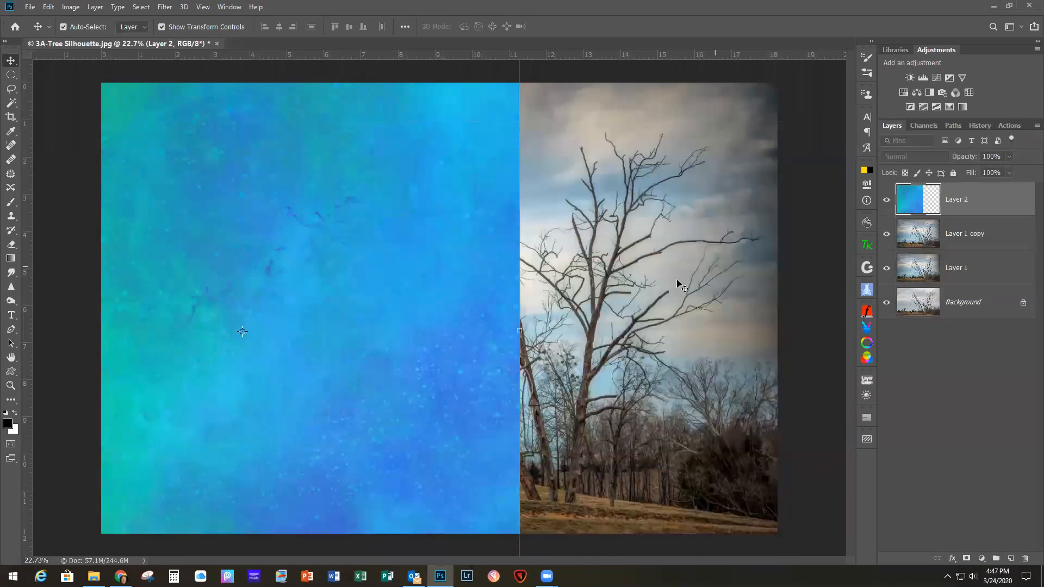
# Step: Rotate the texture layer -90° and stretch it to 81.07% width and 121.60% height so it covers the whole tree photo
pyautogui.scroll(-3, 625, 294)
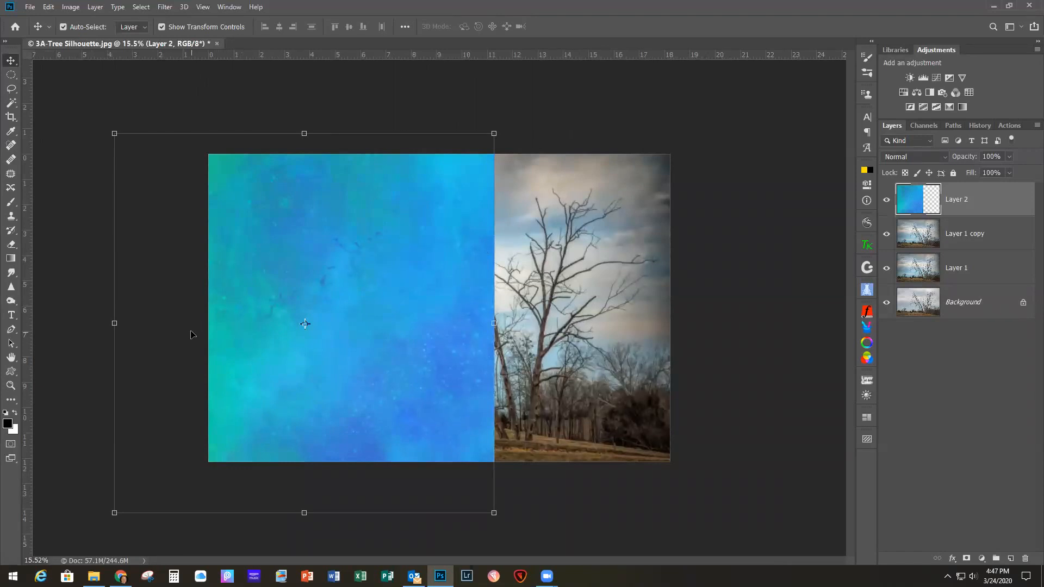
pyautogui.moveTo(498, 517); pyautogui.dragTo(501, 125)
pyautogui.moveTo(423, 279); pyautogui.dragTo(514, 301)
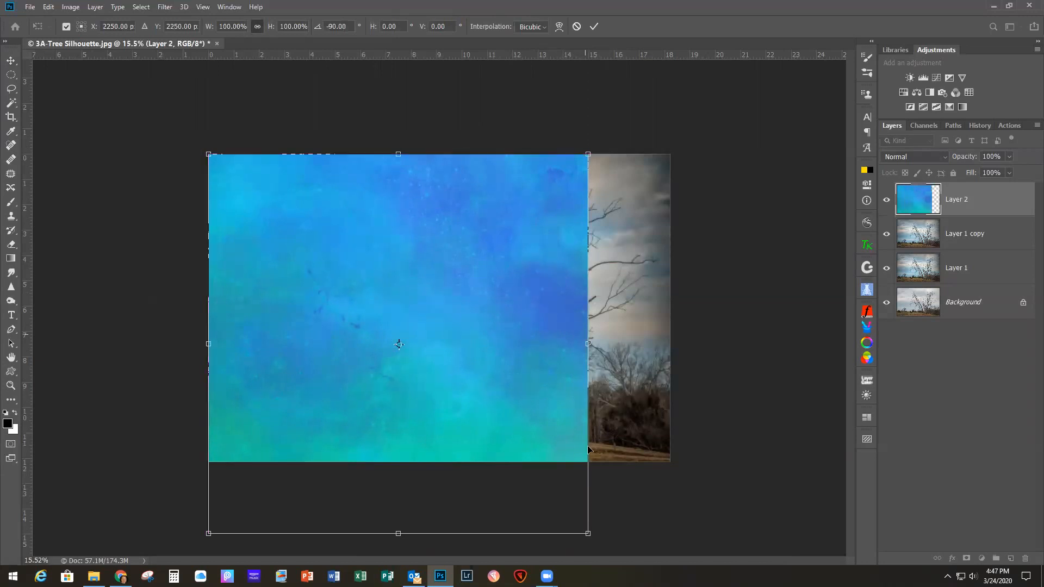
pyautogui.moveTo(589, 534); pyautogui.dragTo(674, 466)
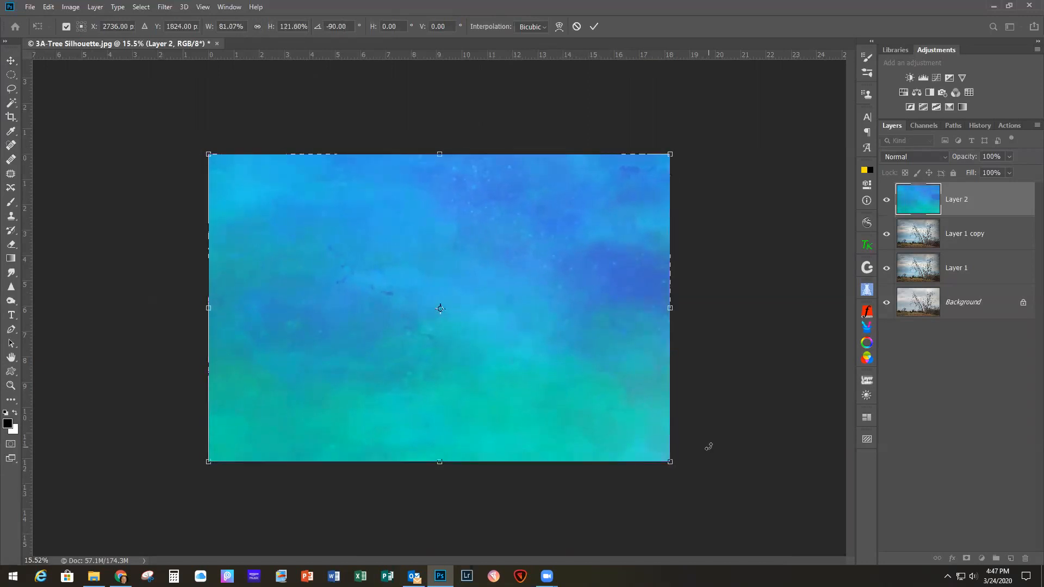
# Step: Set the texture layer's blend mode to Multiply and its opacity to 82%
pyautogui.scroll(3, 709, 447)
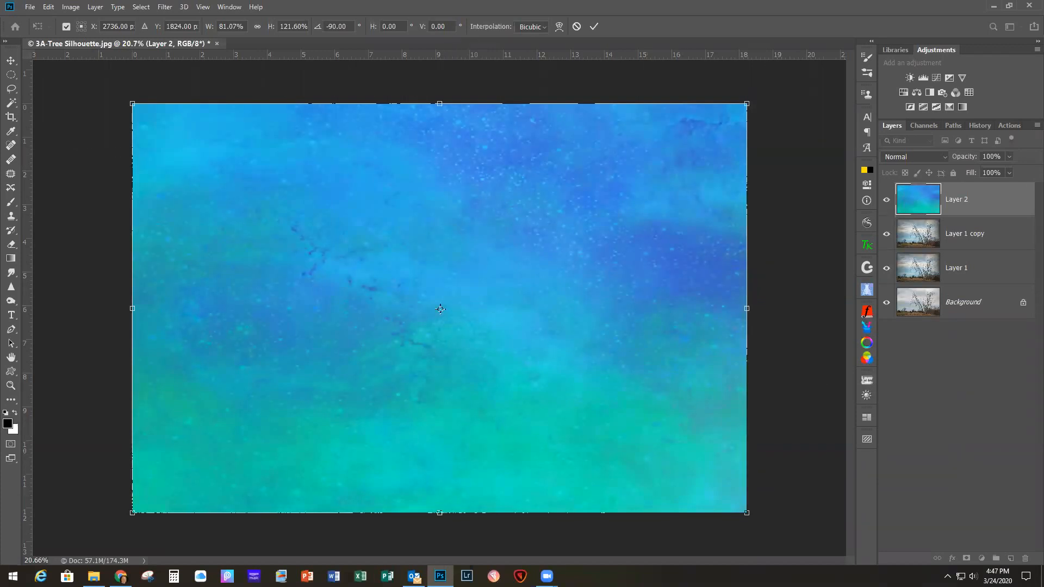
pyautogui.click(921, 157)
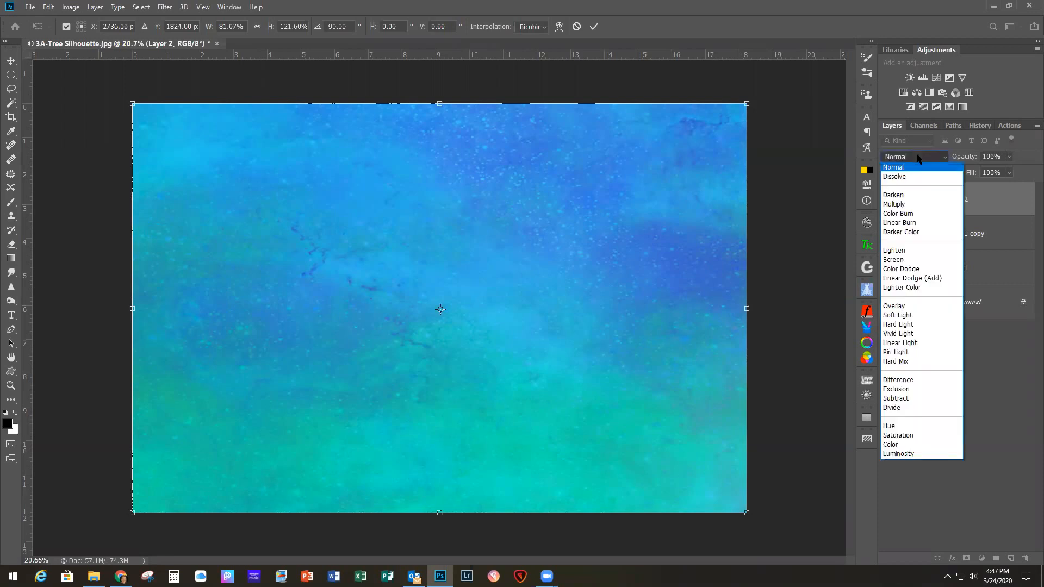
pyautogui.click(904, 204)
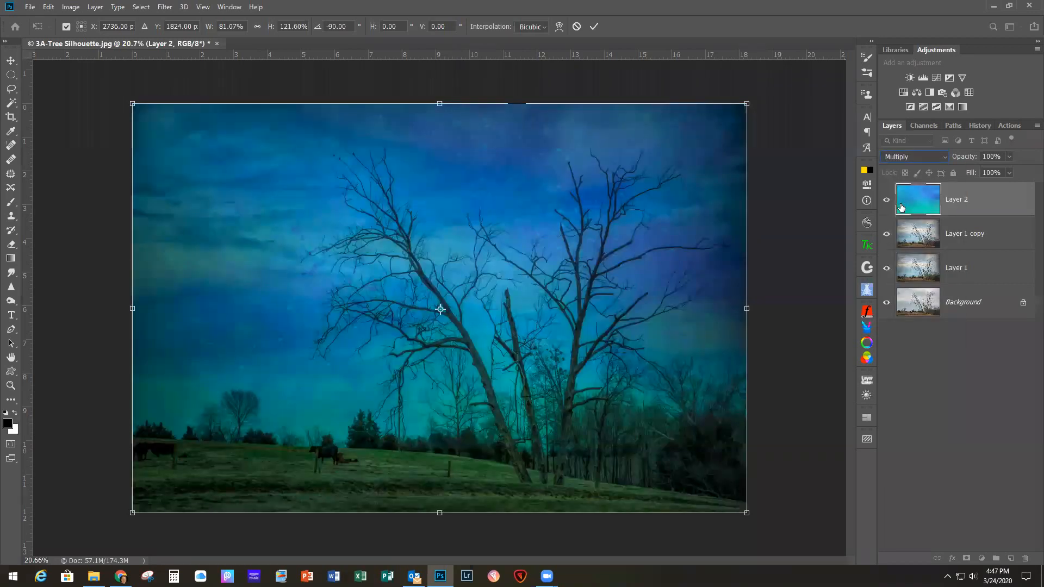
pyautogui.click(1008, 157)
pyautogui.moveTo(1009, 171); pyautogui.dragTo(999, 171)
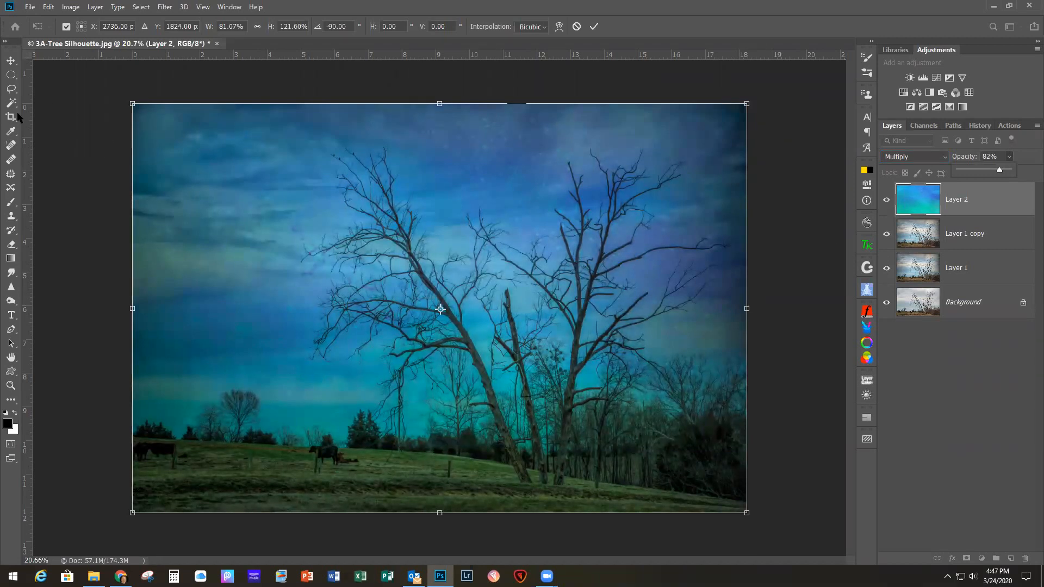
# Step: Apply the first texture layer's transform and open the texture file 3C-Cosmos-19.jpg
pyautogui.click(593, 27)
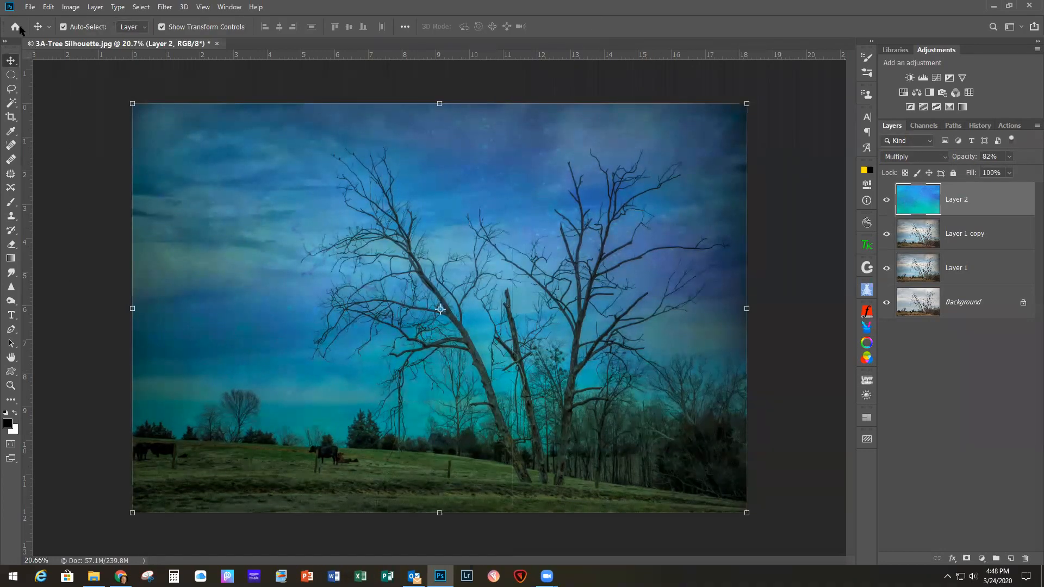
pyautogui.click(28, 8)
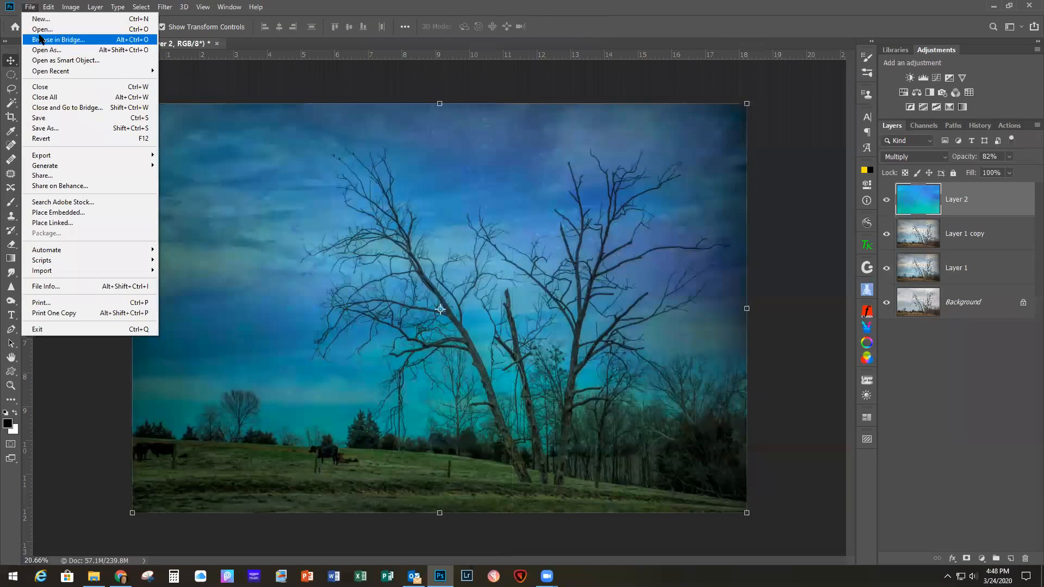
pyautogui.click(41, 30)
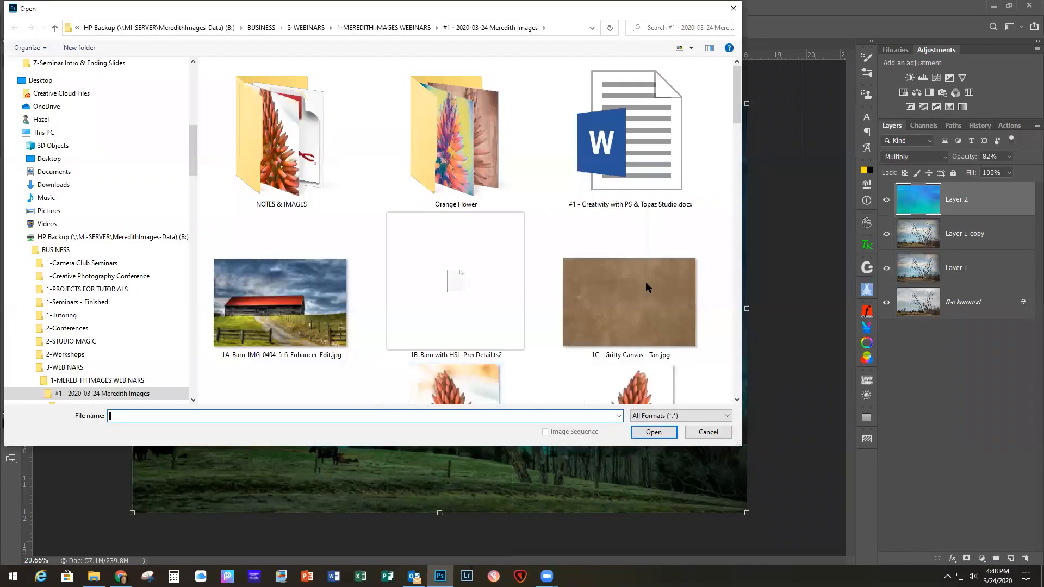
pyautogui.moveTo(737, 95); pyautogui.dragTo(749, 231)
pyautogui.doubleClick(448, 207)
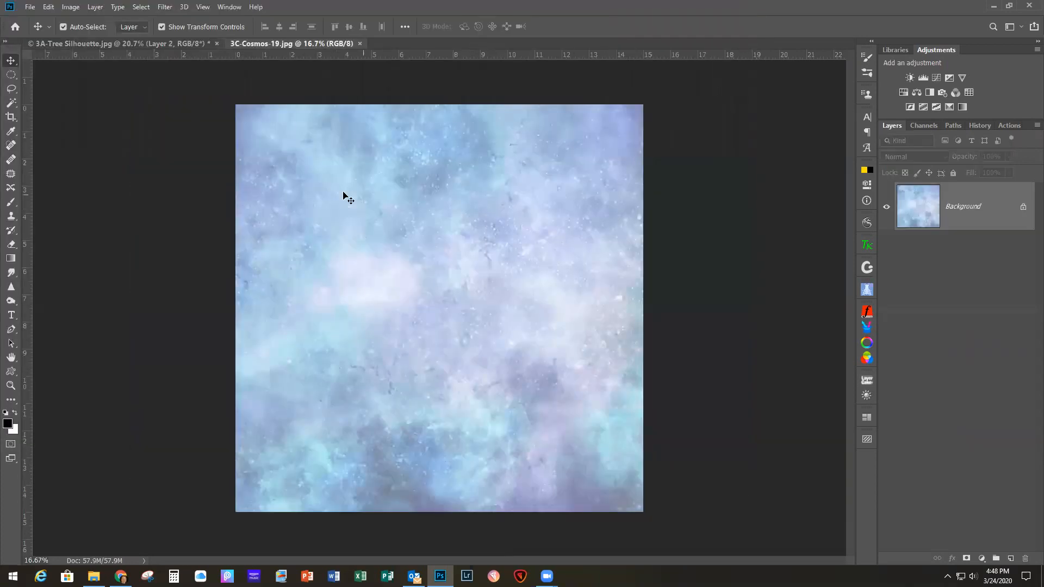
# Step: Float the 3C-Cosmos-19.jpg window, copy its texture onto the tree photo with the Move tool, and close the texture file
pyautogui.moveTo(254, 46); pyautogui.dragTo(662, 267)
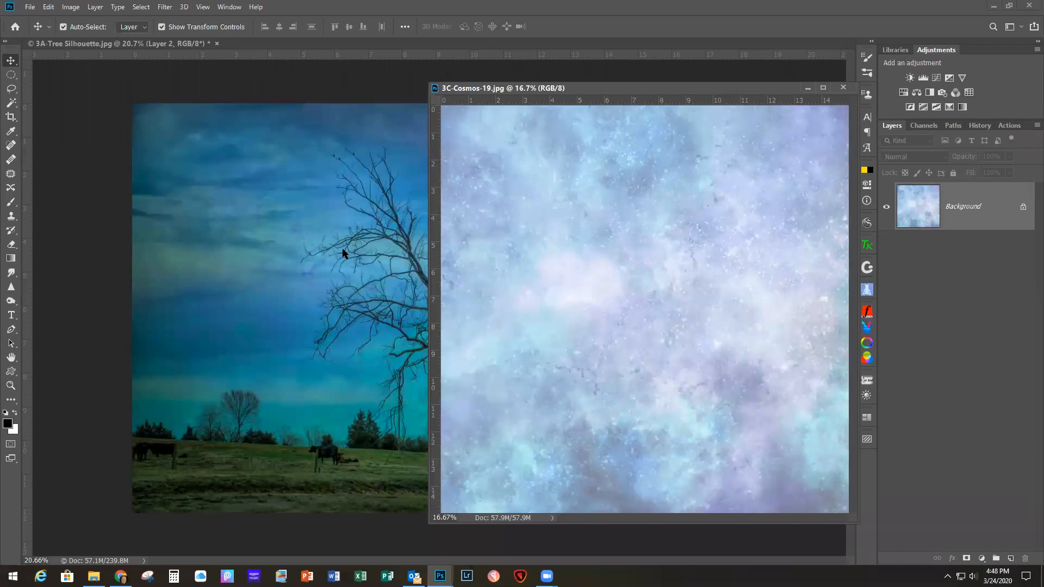
pyautogui.moveTo(595, 287); pyautogui.dragTo(363, 194)
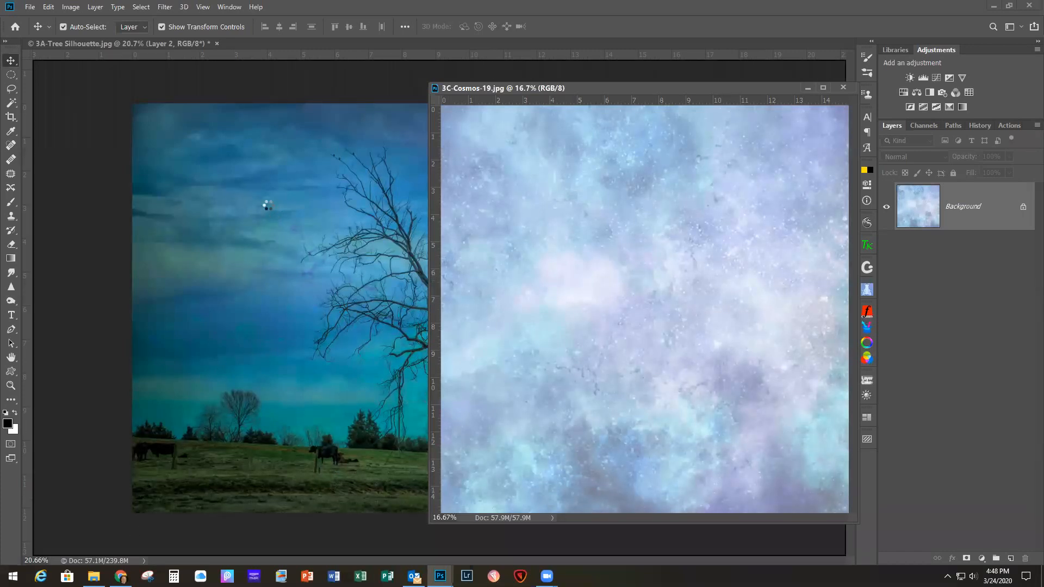
pyautogui.hotkey('ctrl', 'w')
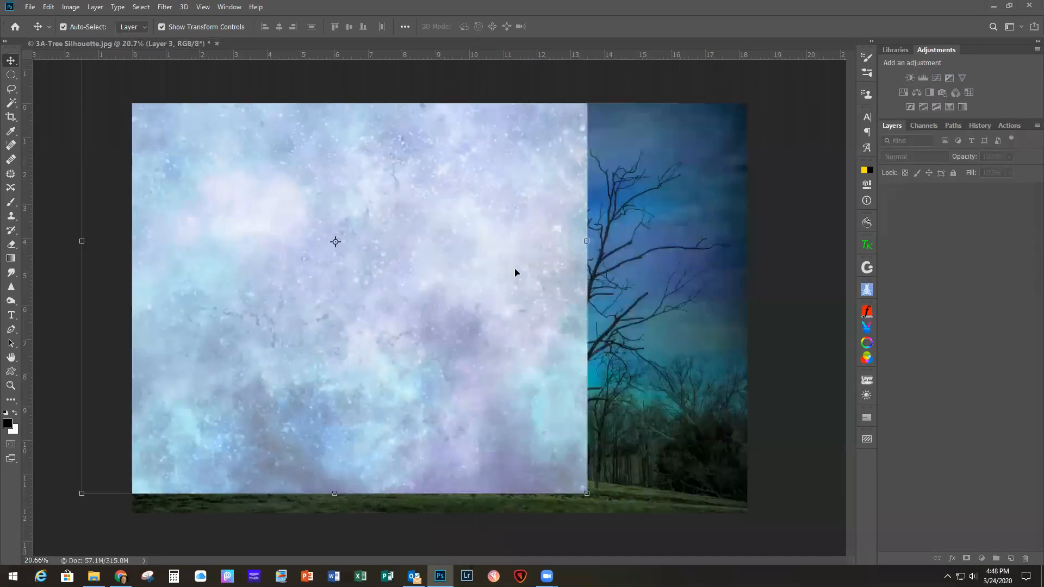
# Step: Align the new texture layer with the tree photo and scale it to 121.60% width and 81.07% height so it covers the canvas
pyautogui.hotkey('ctrl', '-')
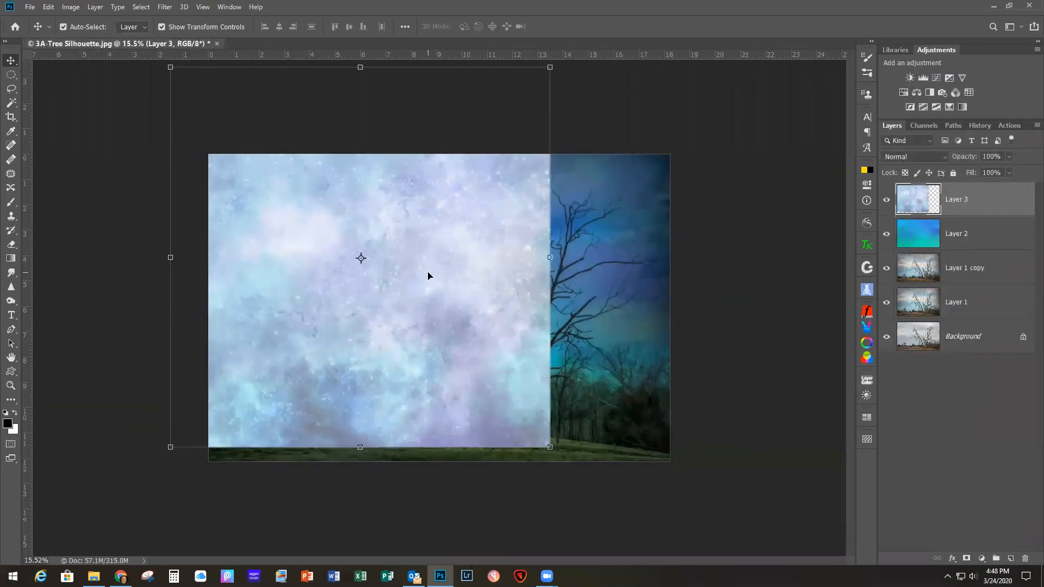
pyautogui.moveTo(399, 256); pyautogui.dragTo(435, 340)
pyautogui.hotkey('ctrl', 't')
pyautogui.moveTo(588, 531); pyautogui.dragTo(680, 447)
pyautogui.click(594, 26)
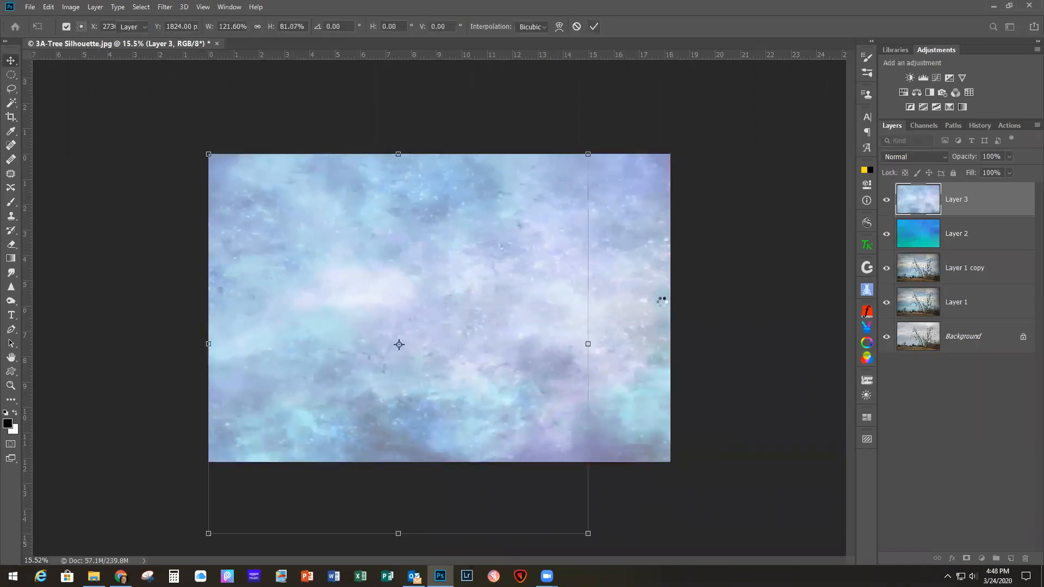
pyautogui.hotkey('ctrl', '0')
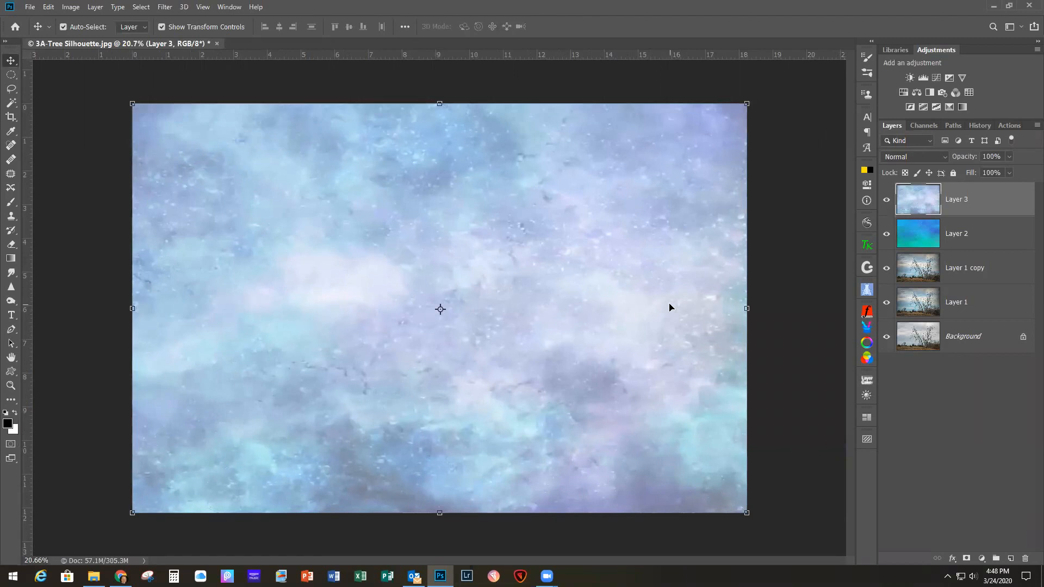
# Step: Set the second texture layer's blend mode to Multiply and its opacity to 48%
pyautogui.click(907, 157)
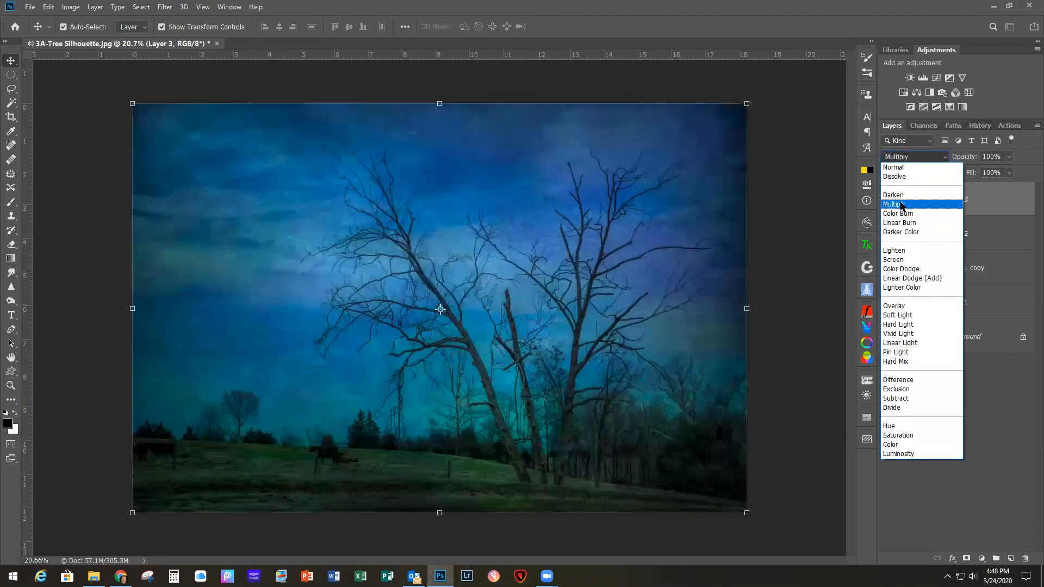
pyautogui.click(901, 205)
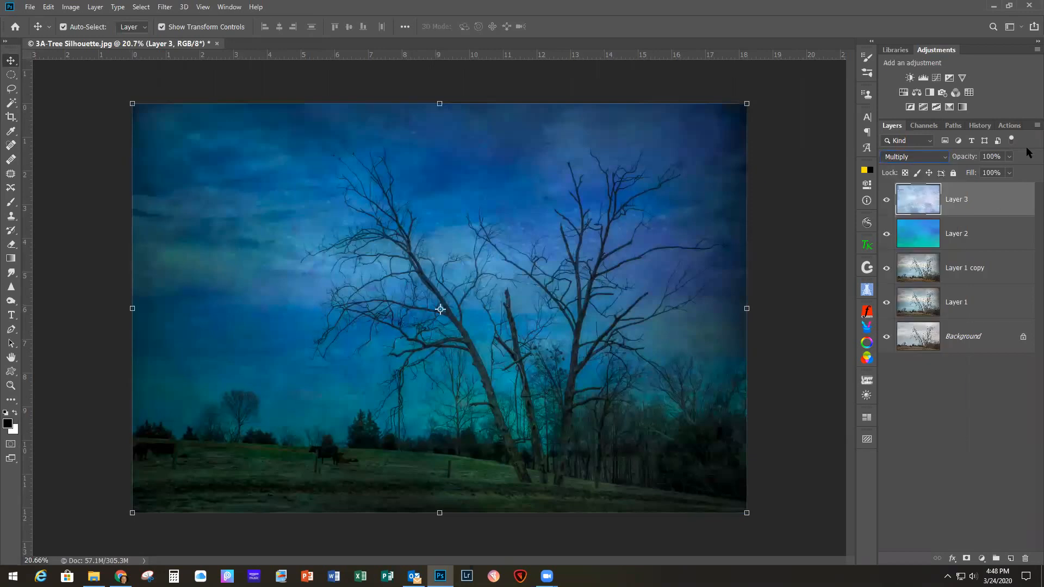
pyautogui.click(1009, 157)
pyautogui.moveTo(1010, 170); pyautogui.dragTo(983, 177)
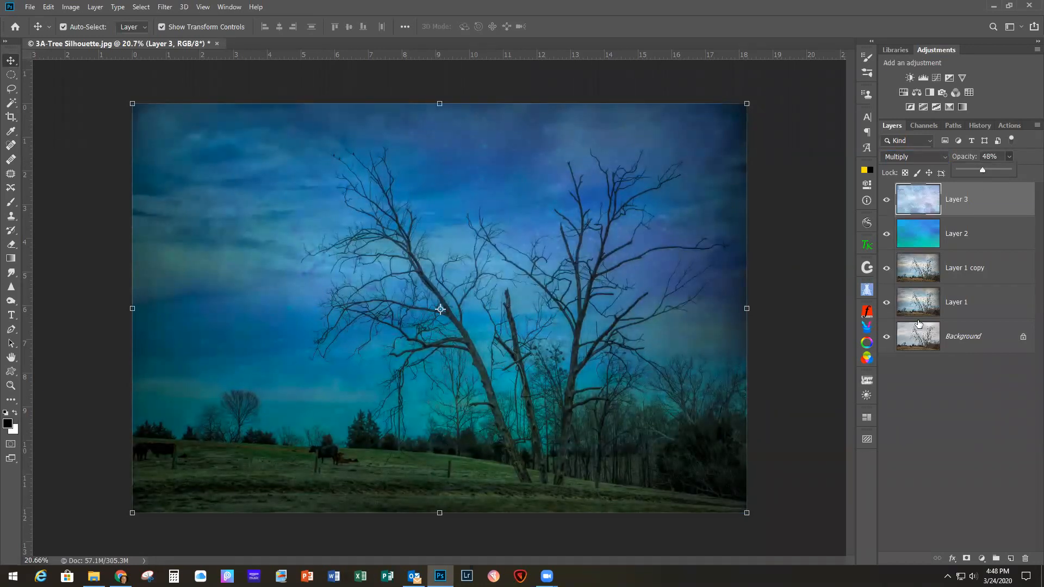
# Step: Add a layer mask to the first Cosmos texture layer and paint black over the grassy field with a 300 px brush
pyautogui.scroll(1, 555, 389)
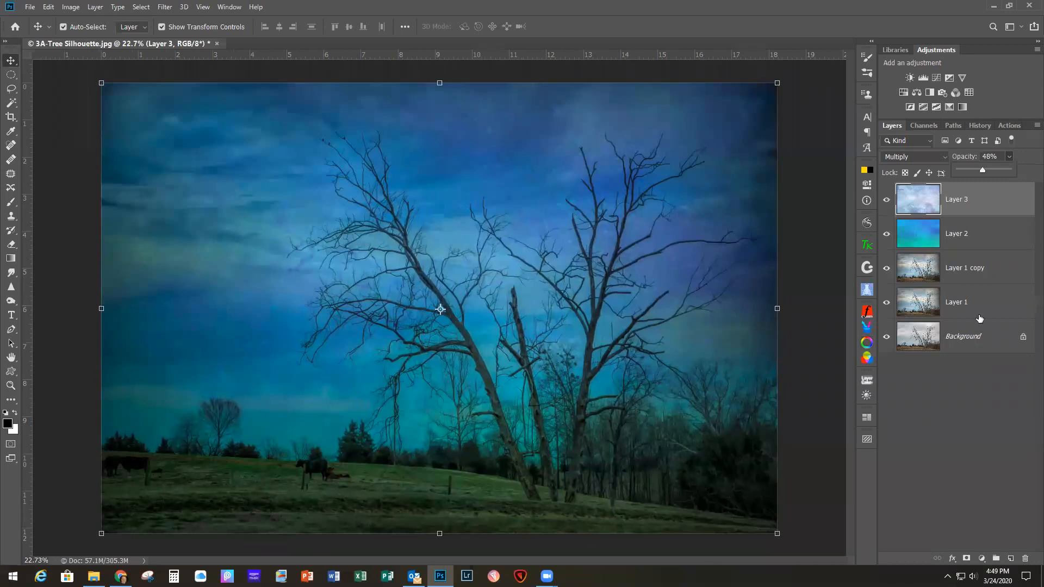
pyautogui.click(1000, 240)
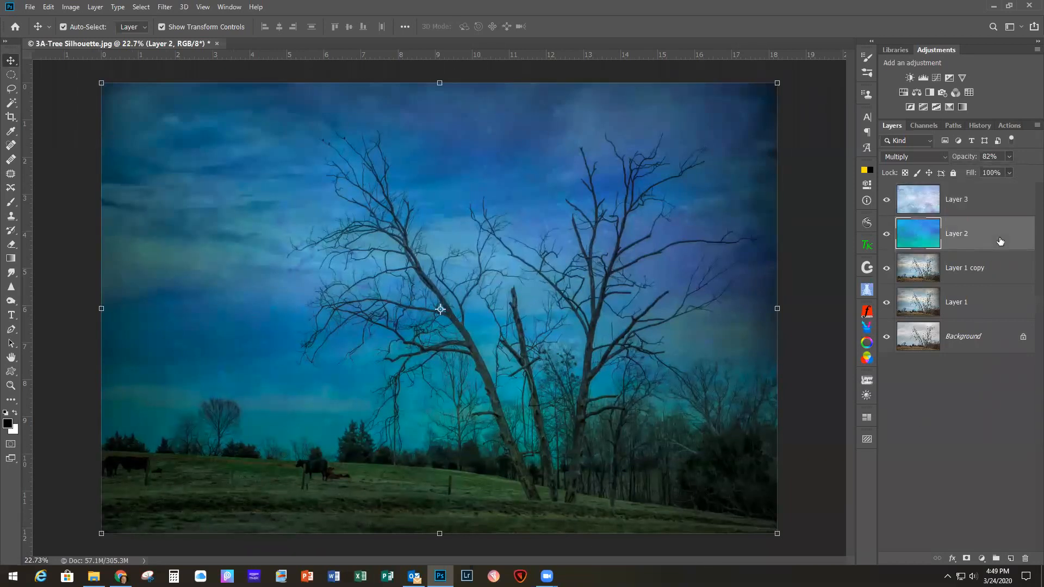
pyautogui.click(966, 560)
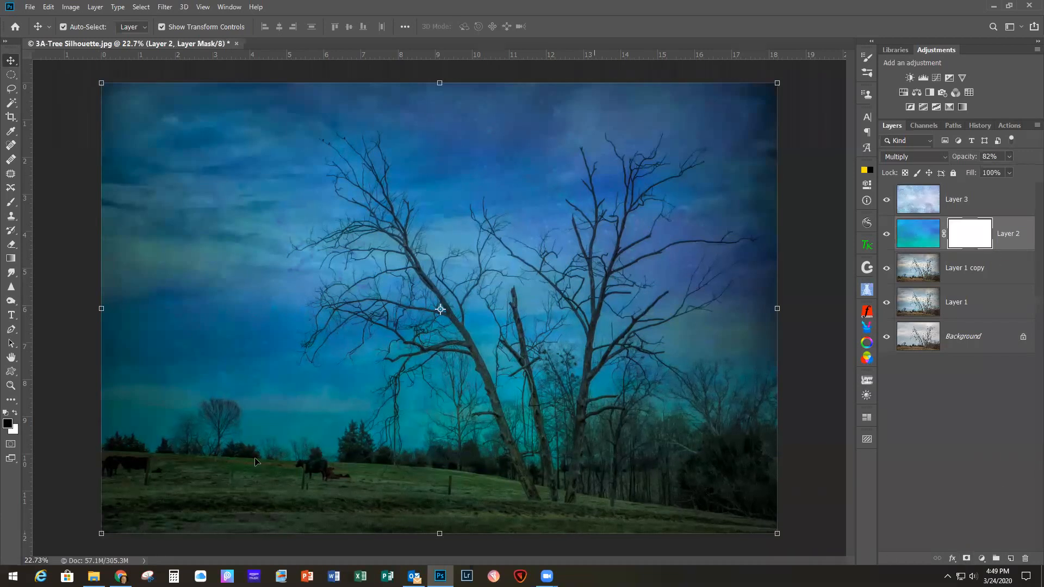
pyautogui.click(13, 204)
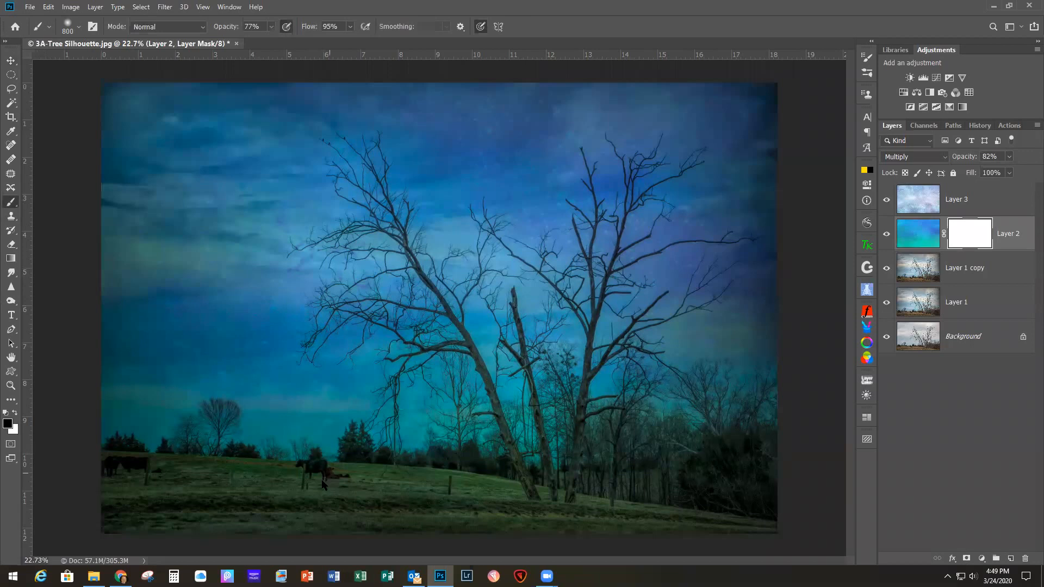
pyautogui.press('[')
pyautogui.press('[')
pyautogui.press('[')
pyautogui.press('[')
pyautogui.press('[')
pyautogui.press('[')
pyautogui.press('[')
pyautogui.moveTo(130, 508)
pyautogui.mouseDown()
pyautogui.moveTo(103, 477)
pyautogui.moveTo(462, 493)
pyautogui.moveTo(799, 533)
pyautogui.mouseUp()
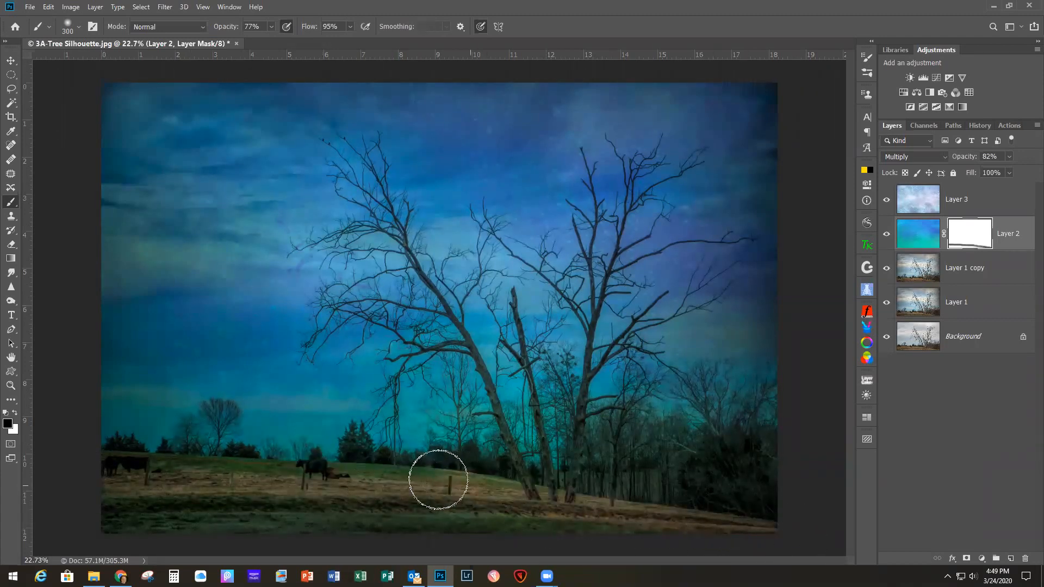
pyautogui.moveTo(357, 476)
pyautogui.mouseDown()
pyautogui.moveTo(104, 459)
pyautogui.moveTo(64, 465)
pyautogui.mouseUp()
pyautogui.moveTo(93, 505)
pyautogui.mouseDown()
pyautogui.moveTo(115, 515)
pyautogui.moveTo(325, 512)
pyautogui.moveTo(676, 535)
pyautogui.mouseUp()
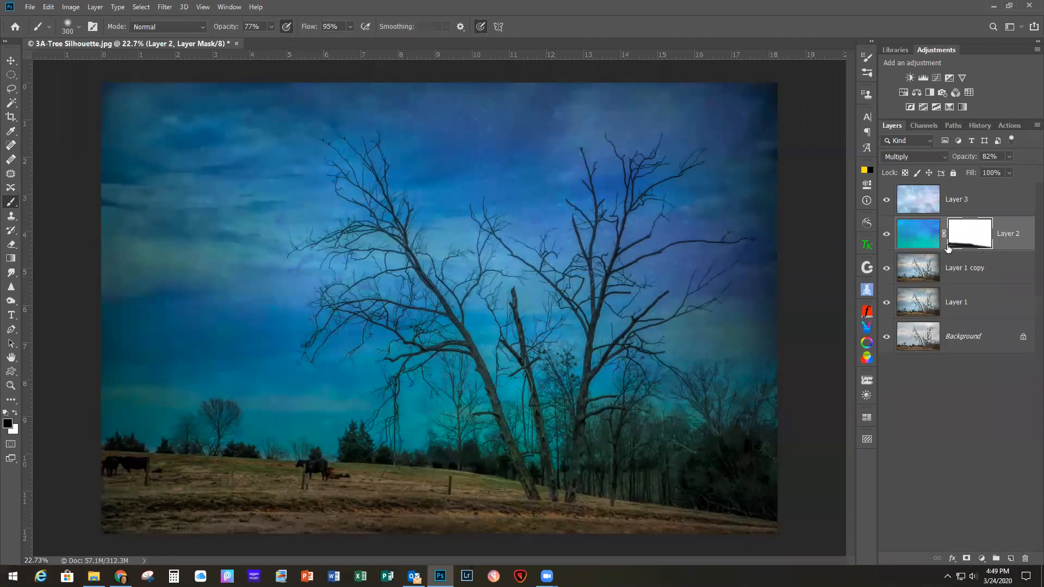
# Step: Load Layer 2's mask as a selection and use it to add a matching layer mask to Layer 3
pyautogui.click(987, 203)
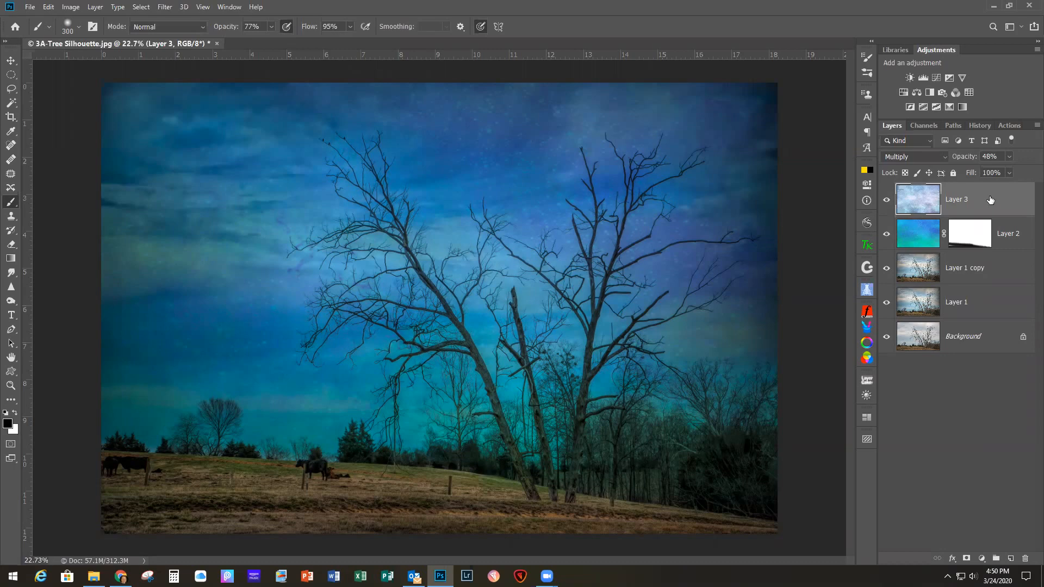
pyautogui.click(969, 235)
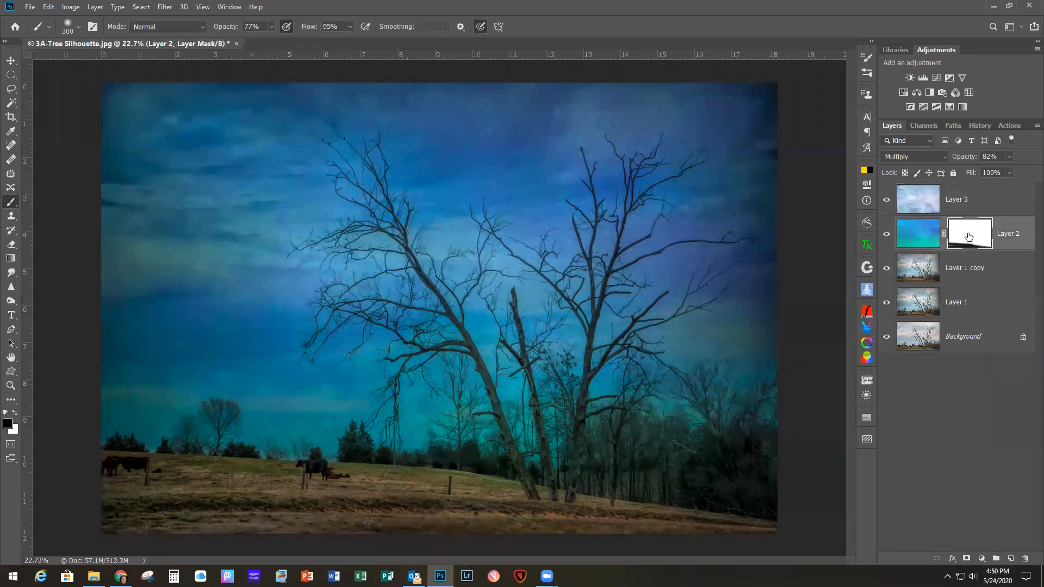
pyautogui.rightClick(969, 235)
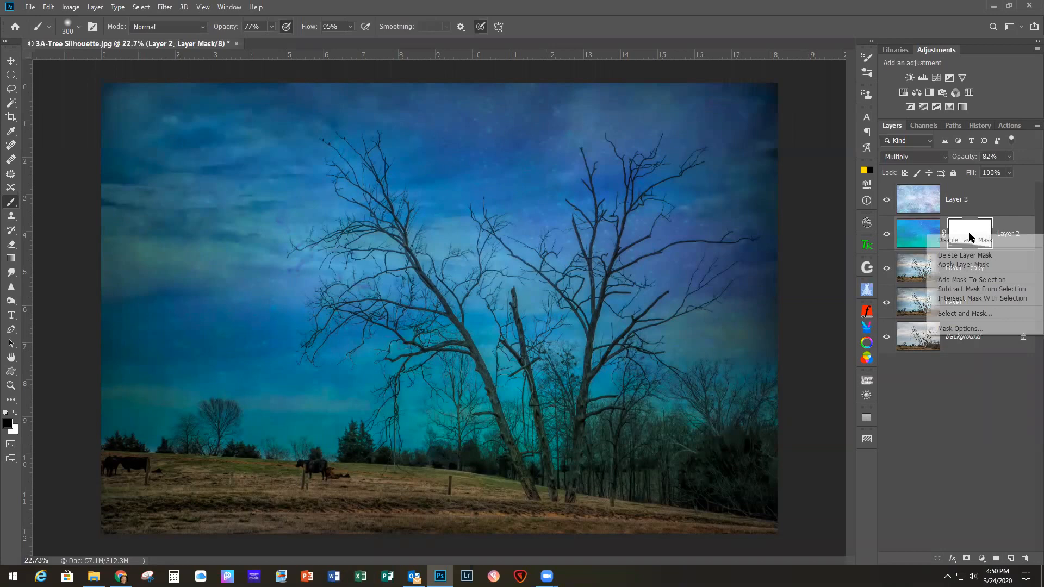
pyautogui.click(951, 280)
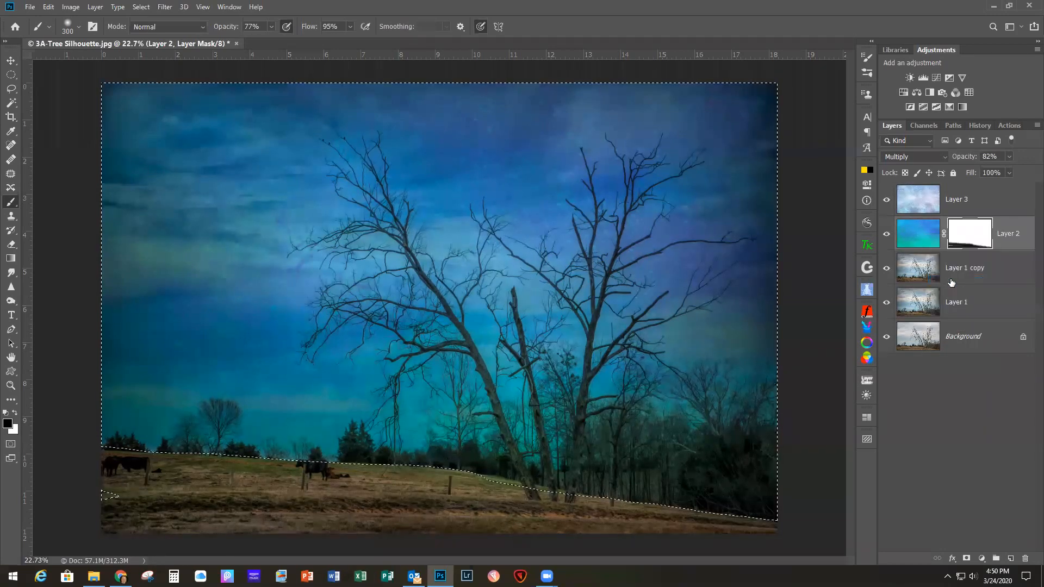
pyautogui.click(988, 202)
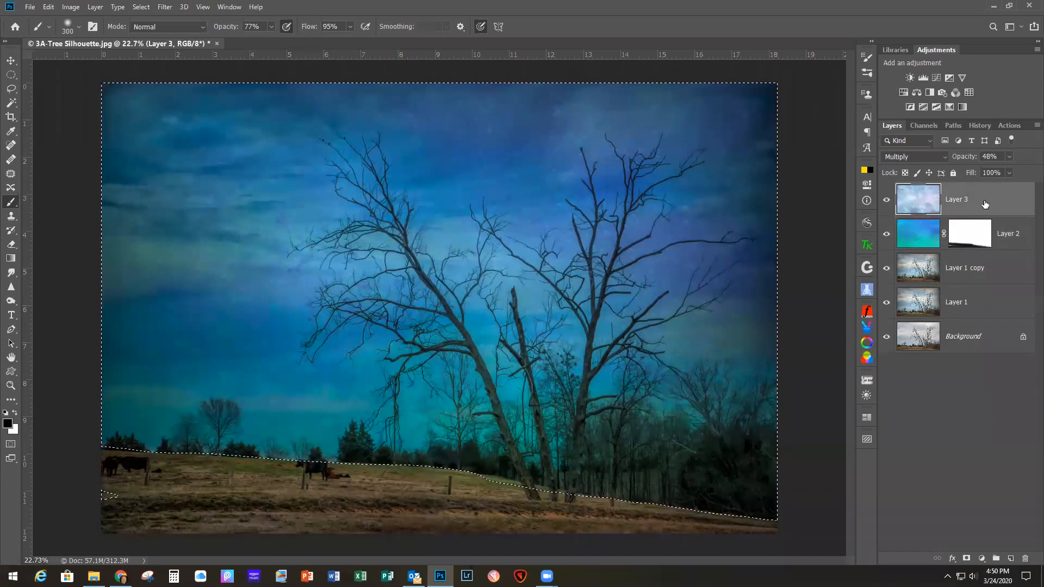
pyautogui.click(966, 559)
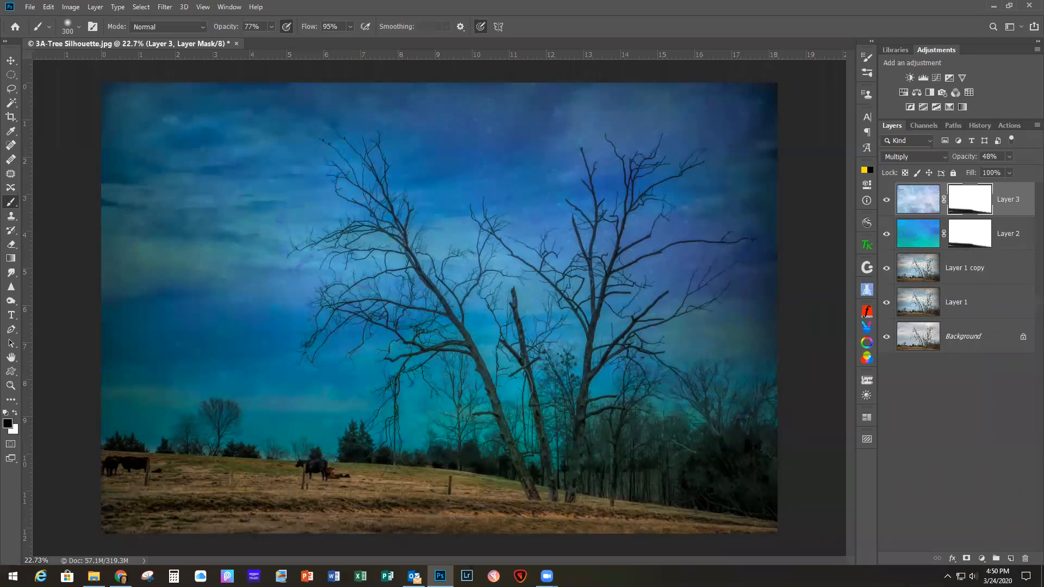
# Step: Close the tree silhouette photo and open 5A-Barns and road.jpg from the File Explorer window
pyautogui.click(93, 577)
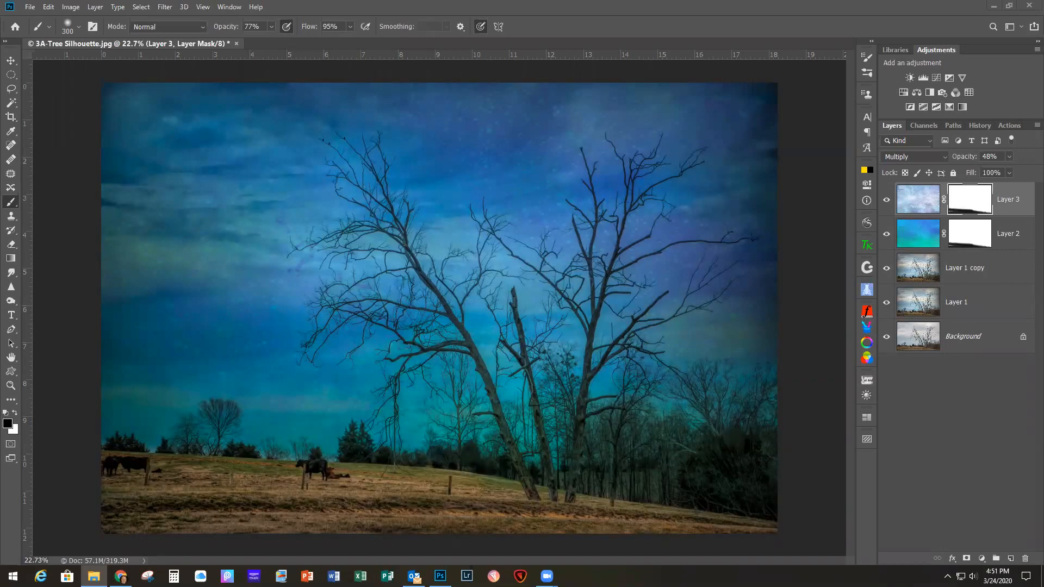
pyautogui.click(29, 7)
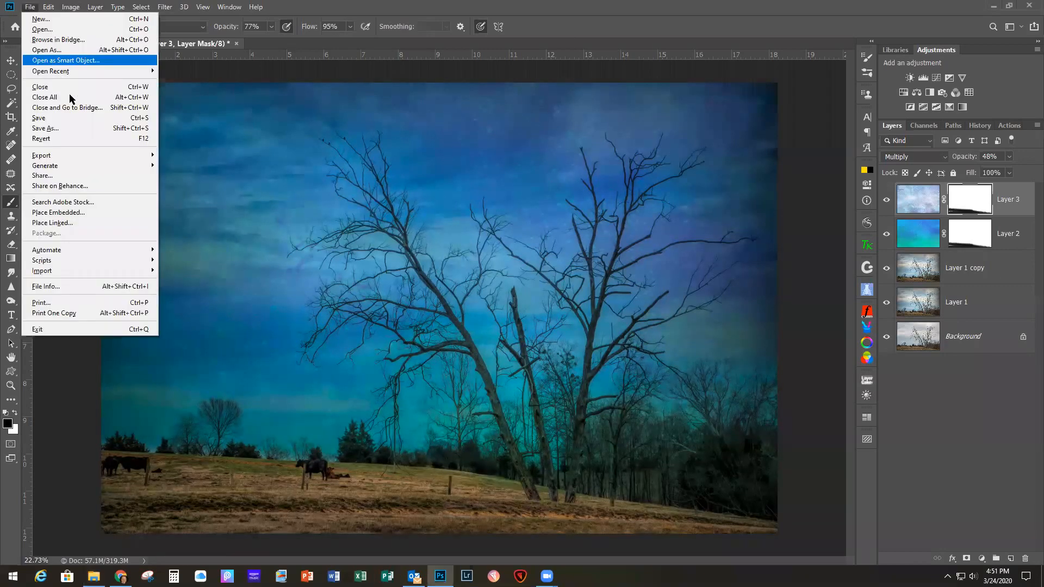
pyautogui.click(43, 86)
pyautogui.click(517, 214)
pyautogui.moveTo(1043, 337); pyautogui.dragTo(361, 288)
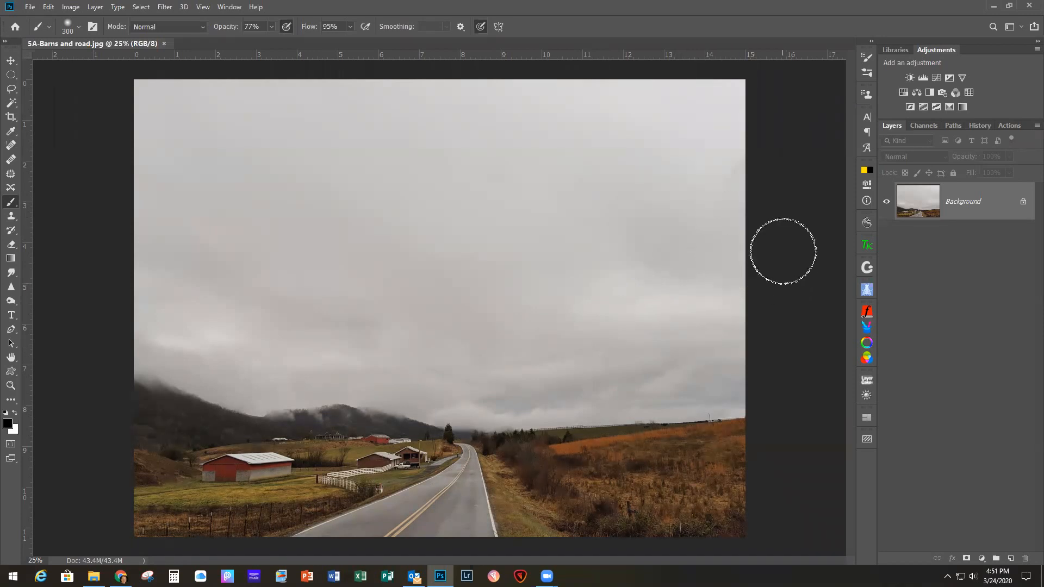
# Step: Duplicate the background layer and straighten the barns photo by rotating it about 1.1° with the Crop tool
pyautogui.hotkey('ctrl', 'j')
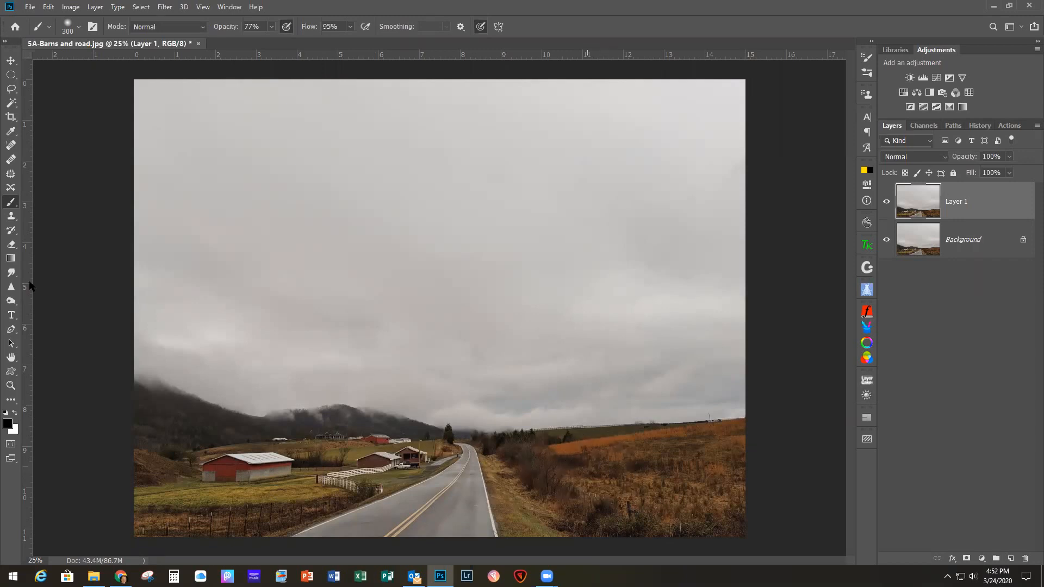
pyautogui.click(11, 116)
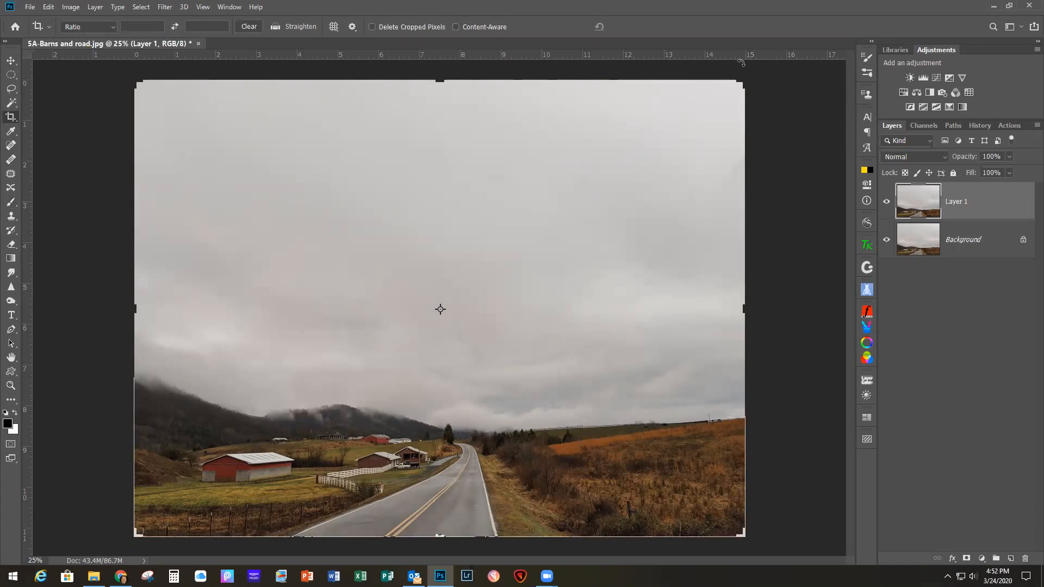
pyautogui.moveTo(758, 76); pyautogui.dragTo(759, 75)
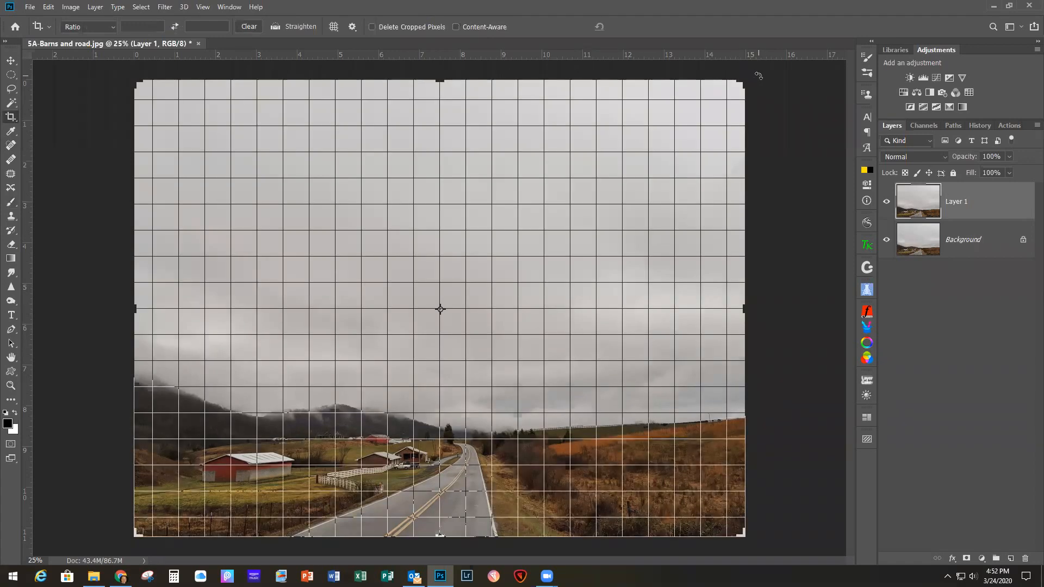
pyautogui.moveTo(758, 74); pyautogui.dragTo(765, 79)
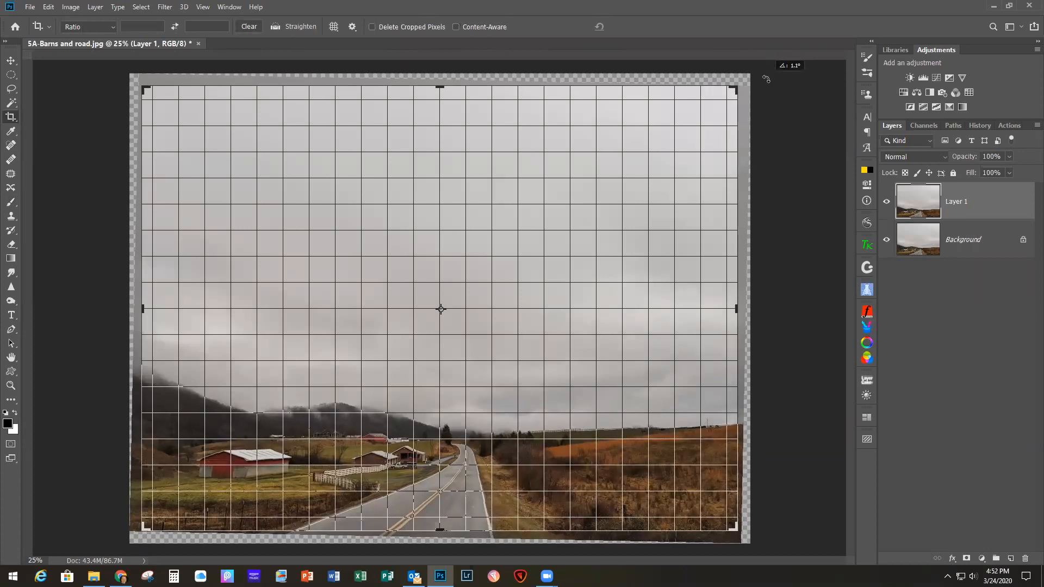
pyautogui.moveTo(766, 79); pyautogui.dragTo(765, 79)
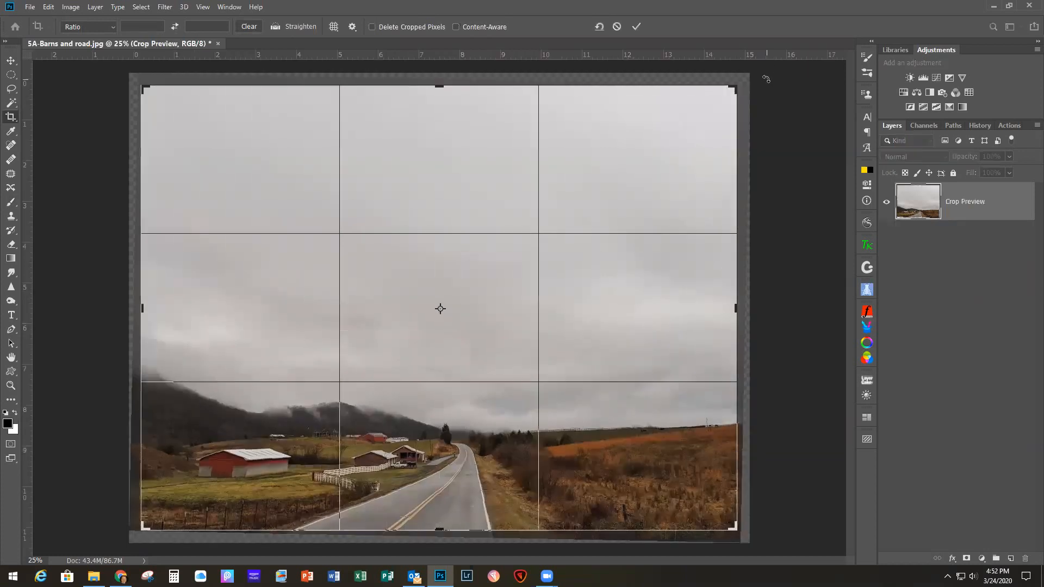
pyautogui.click(637, 27)
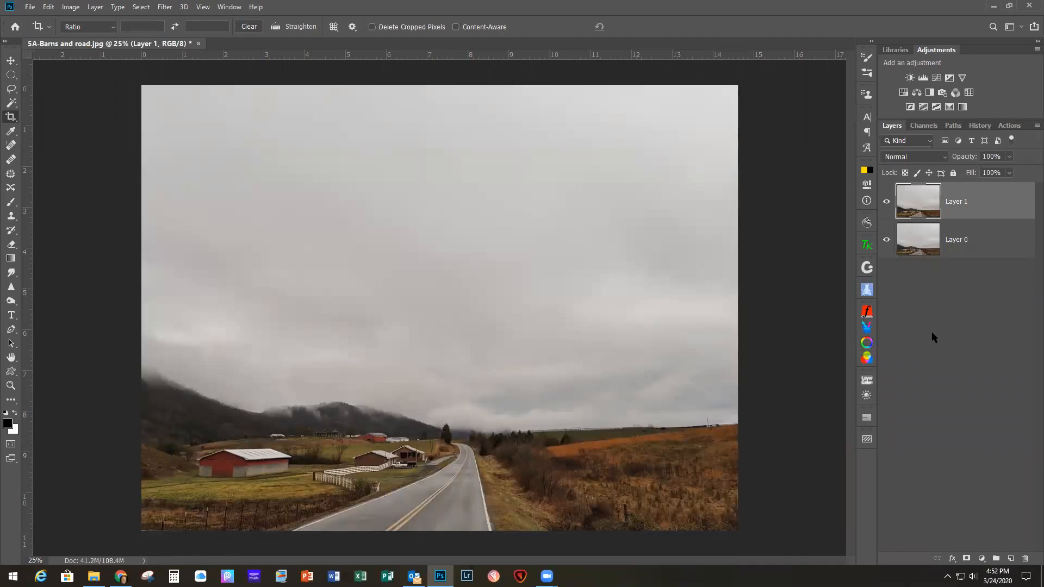
pyautogui.click(165, 7)
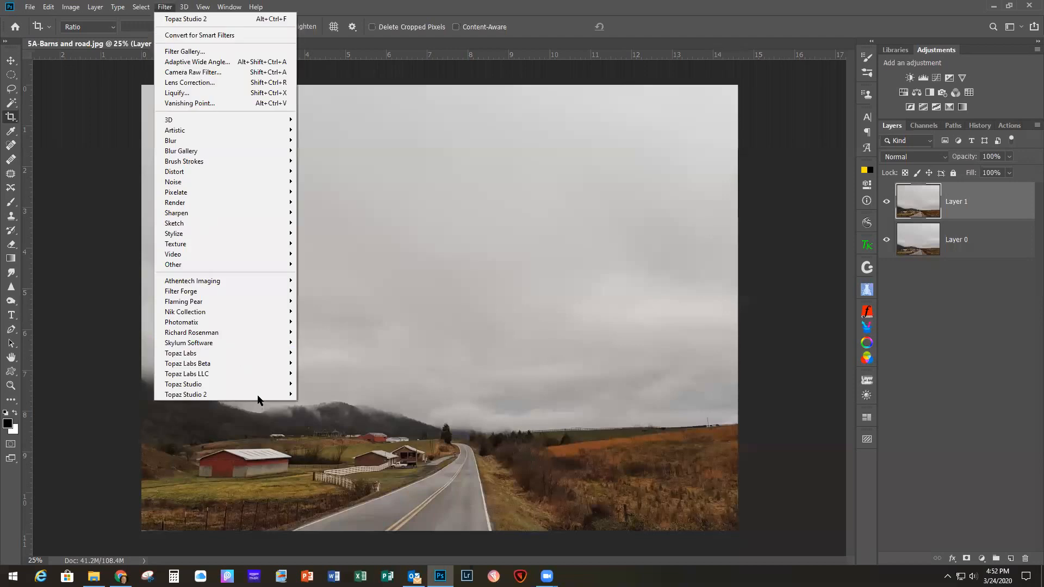
pyautogui.moveTo(261, 395)
pyautogui.click(326, 395)
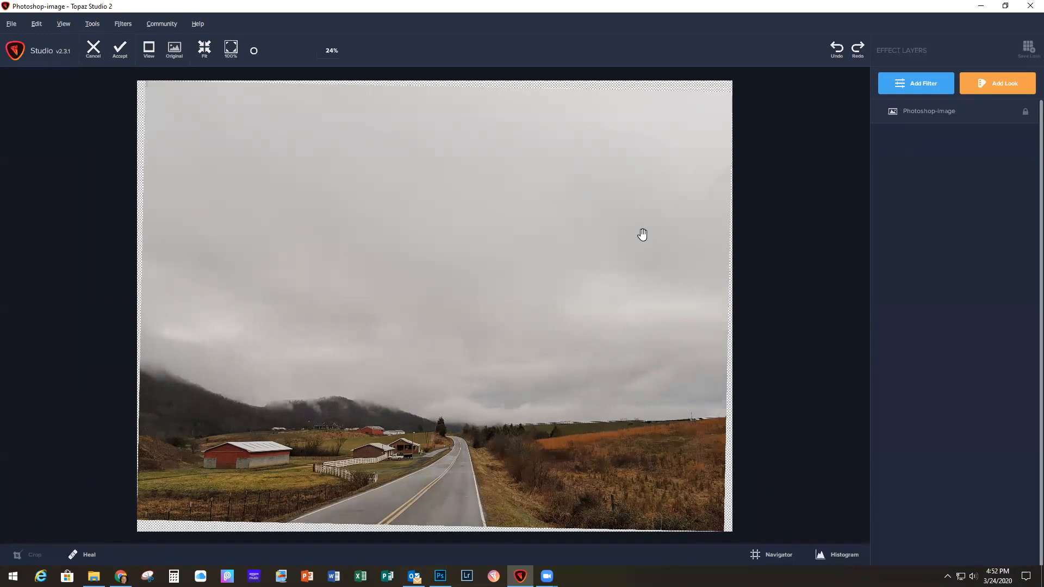
pyautogui.click(93, 49)
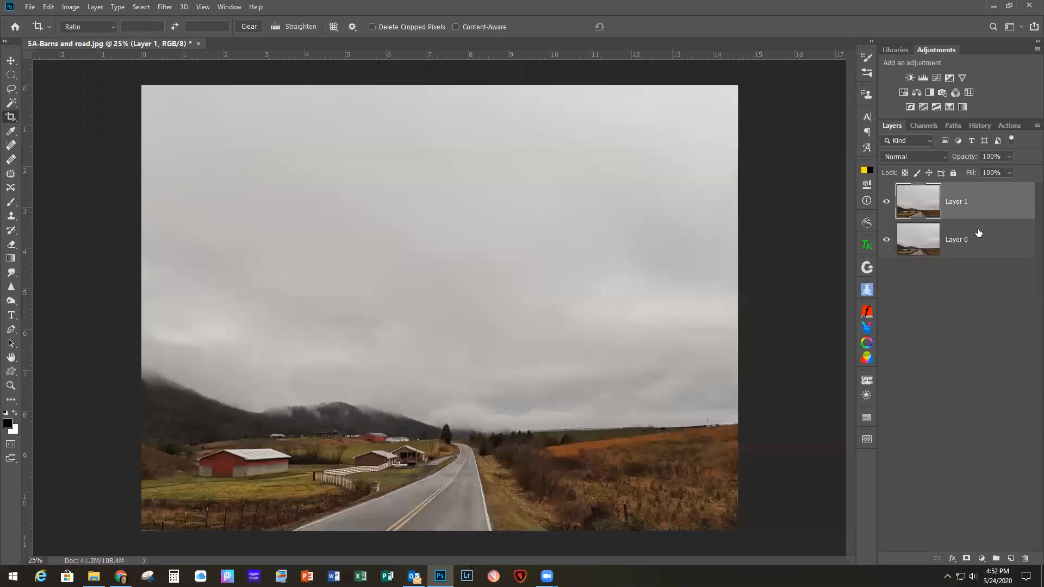
# Step: Flatten the straightened barns image and duplicate the resulting Background layer
pyautogui.click(96, 7)
pyautogui.click(141, 421)
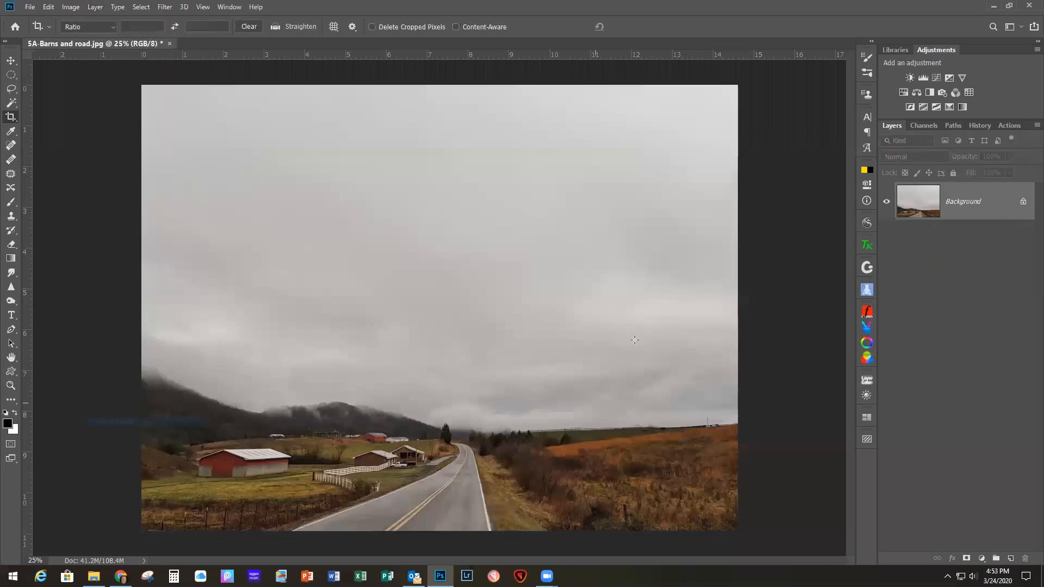
pyautogui.hotkey('ctrl', 'j')
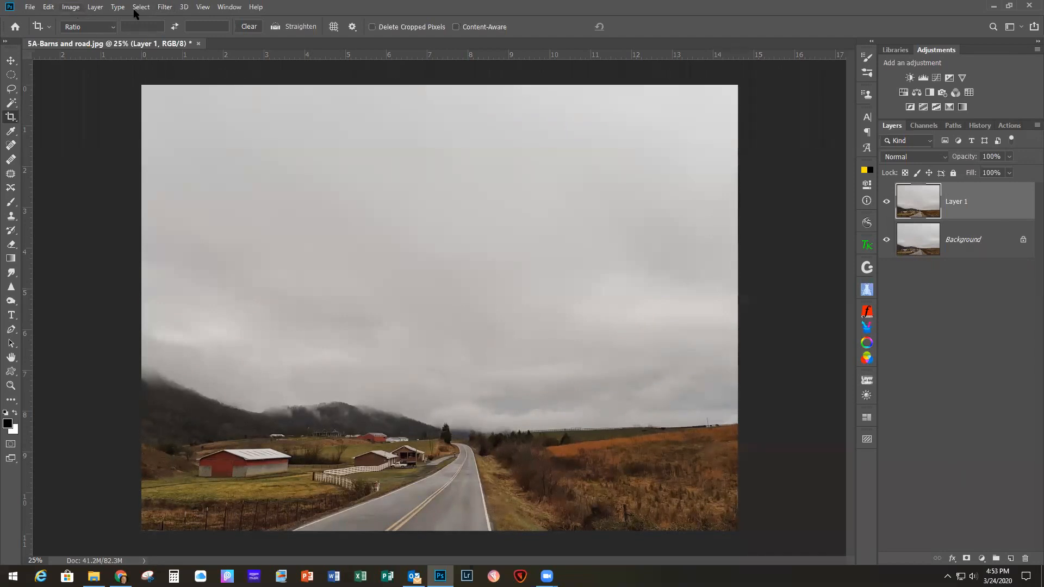
# Step: Open the duplicated layer in the Topaz Studio 2 filter and add a Texture filter
pyautogui.click(164, 7)
pyautogui.moveTo(273, 396)
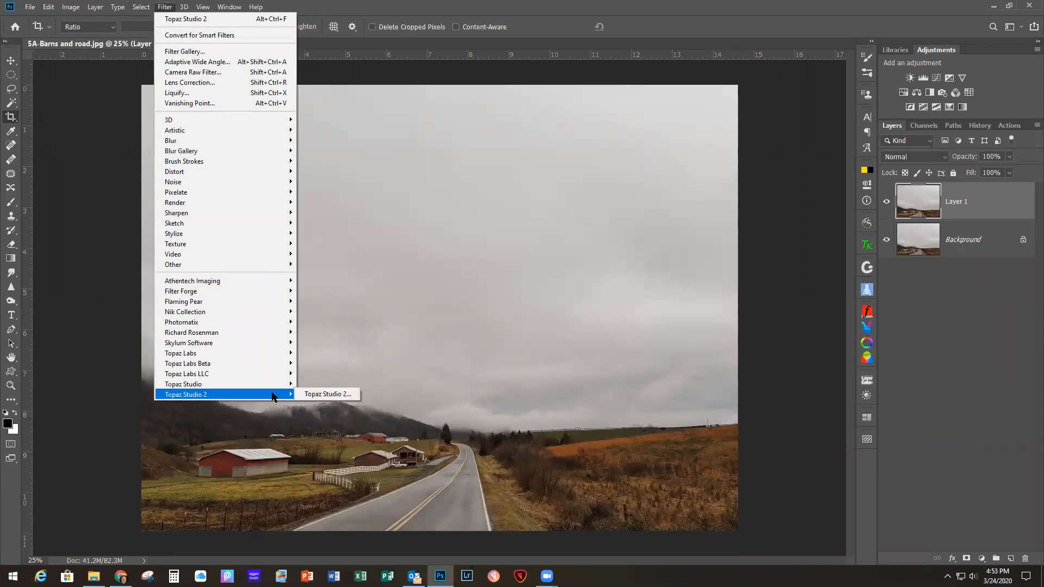
pyautogui.click(326, 394)
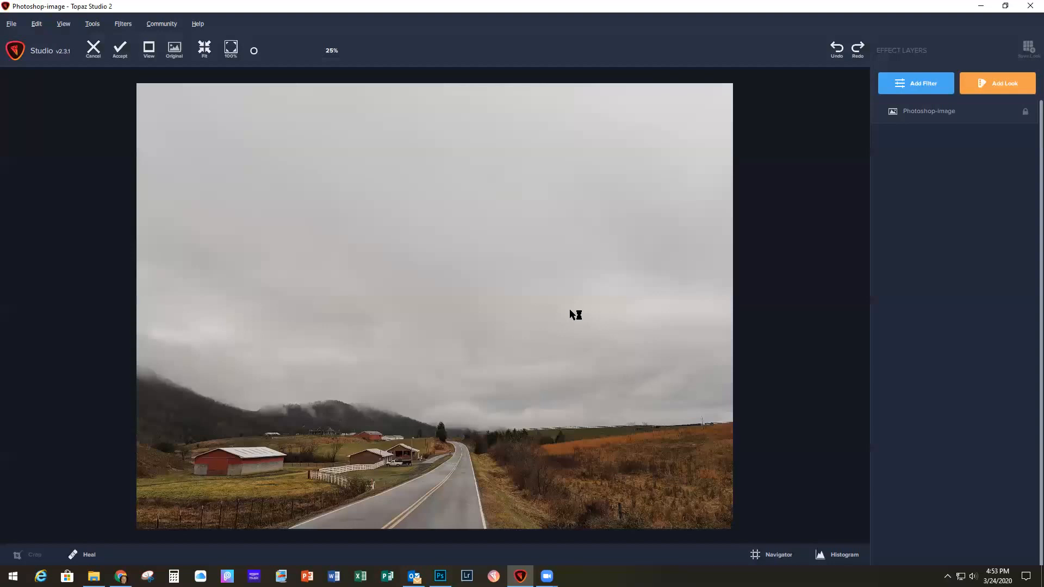
pyautogui.click(907, 86)
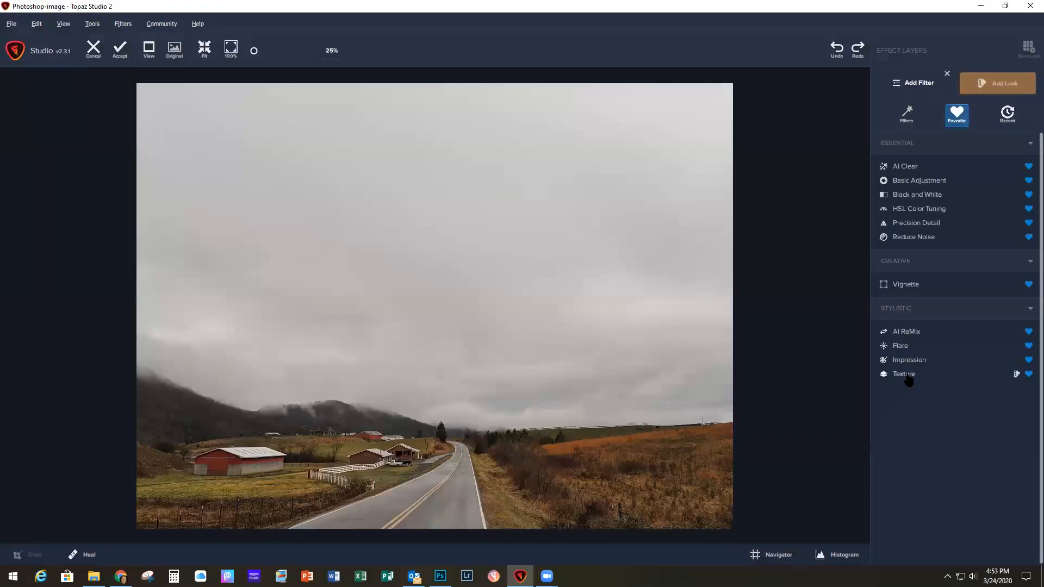
pyautogui.click(905, 375)
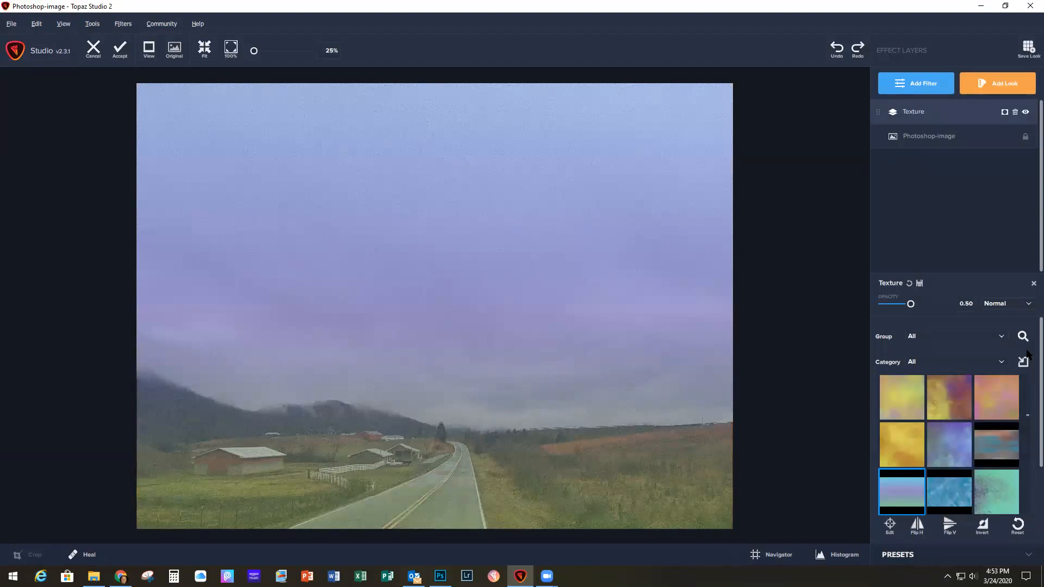
pyautogui.scroll(-1, 1026, 364)
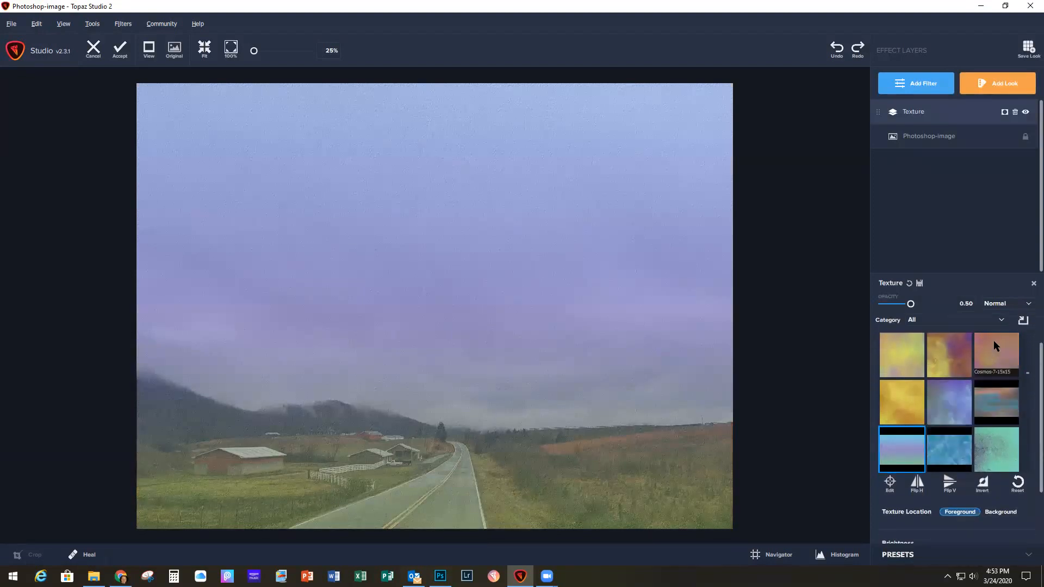
pyautogui.click(938, 319)
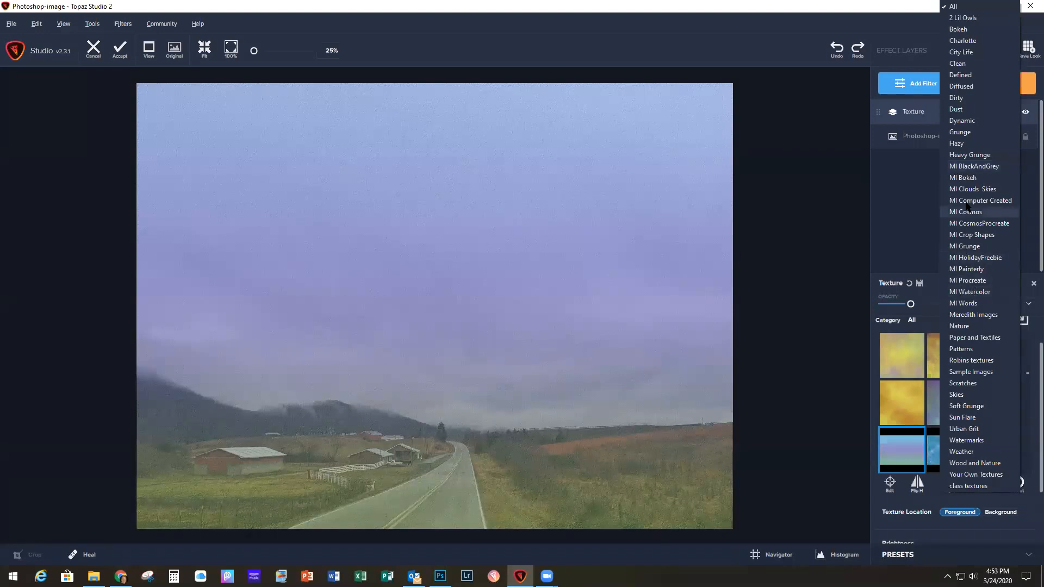
pyautogui.click(823, 334)
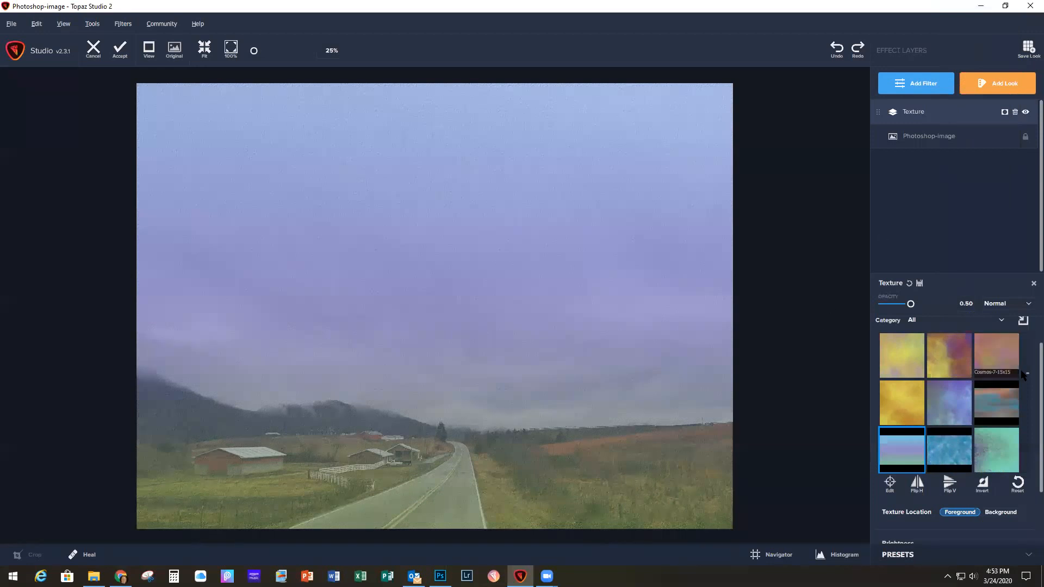
# Step: Create a new texture category named webinar in the texture/category manager
pyautogui.scroll(1, 1025, 357)
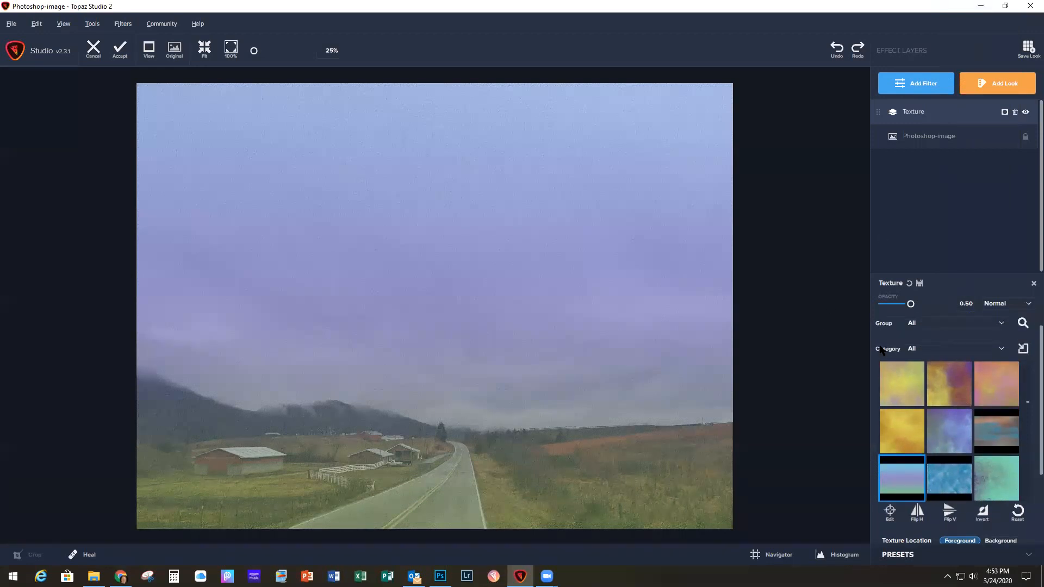
pyautogui.click(1023, 350)
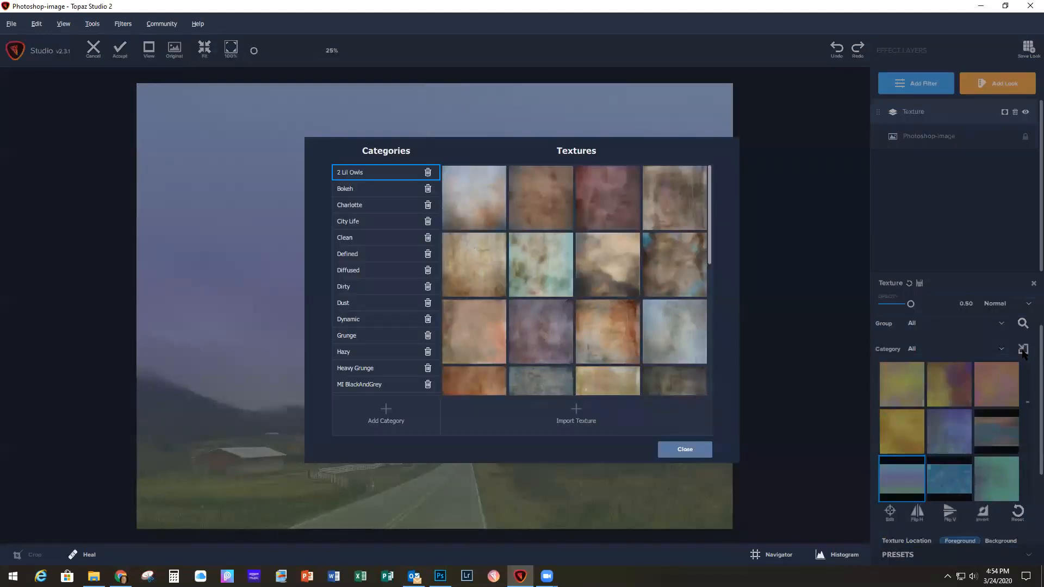
pyautogui.click(387, 415)
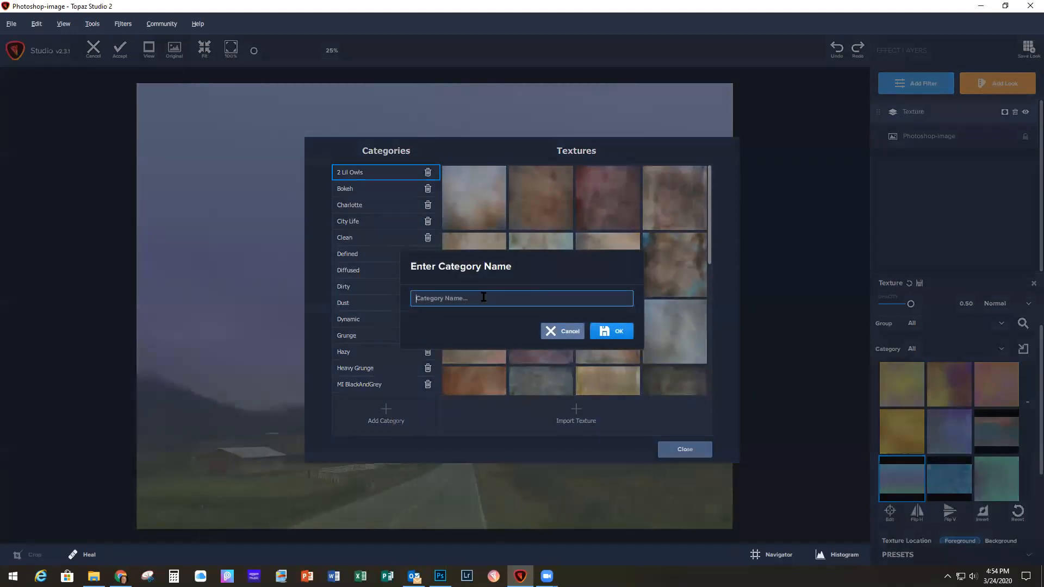
pyautogui.write('webinar')
pyautogui.click(611, 331)
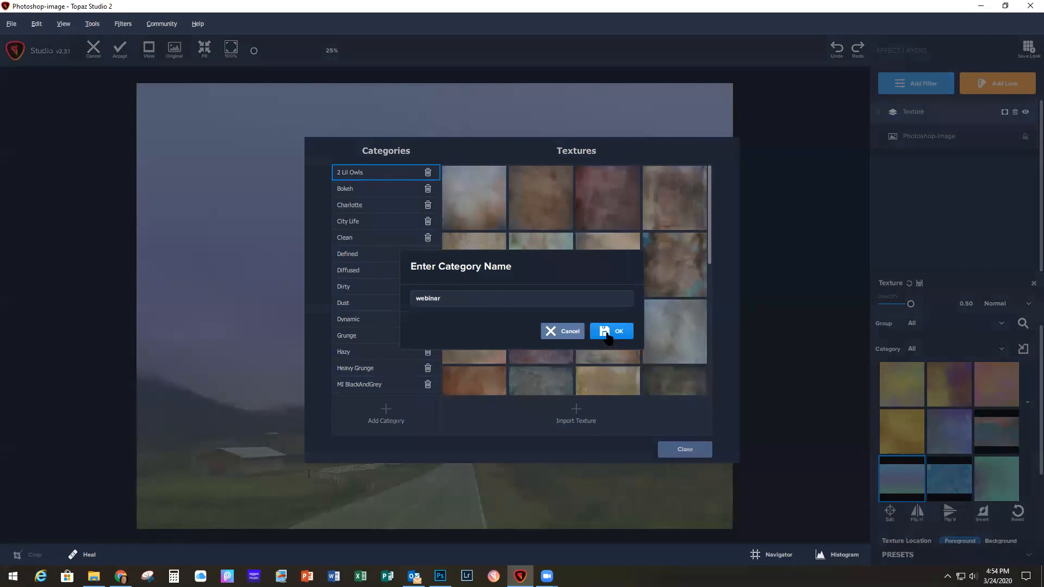
# Step: Import the 5B-Edge of the Storm 1 texture into the webinar category under its own name and close the manager
pyautogui.click(576, 413)
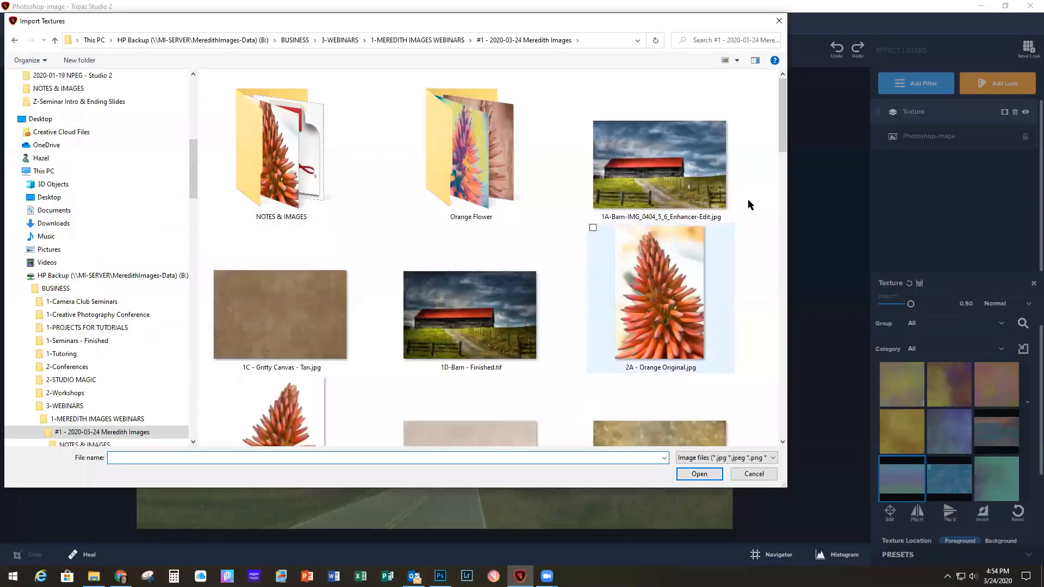
pyautogui.moveTo(779, 116); pyautogui.dragTo(779, 300)
pyautogui.click(649, 306)
pyautogui.doubleClick(648, 306)
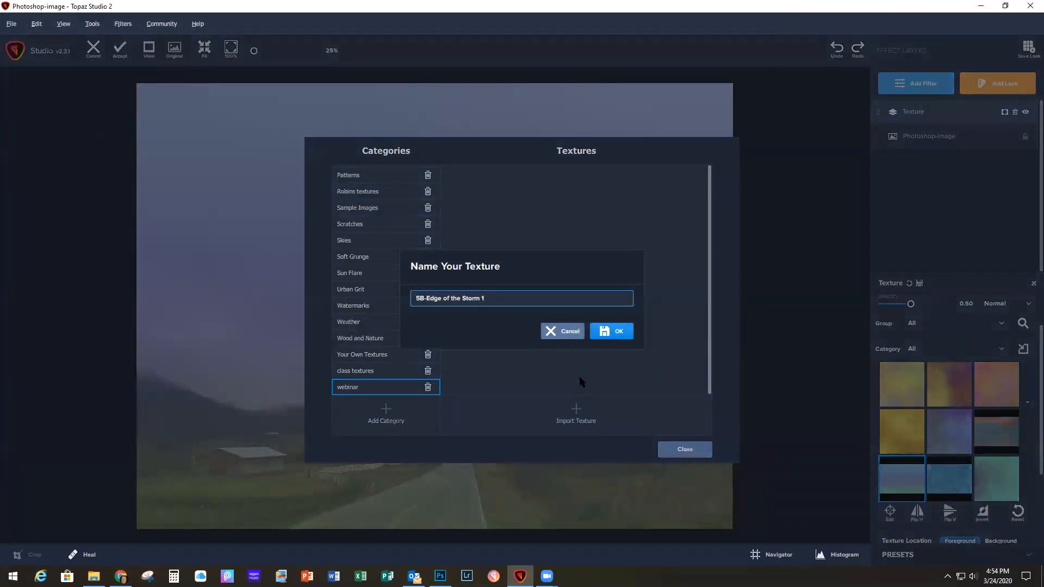
pyautogui.click(618, 332)
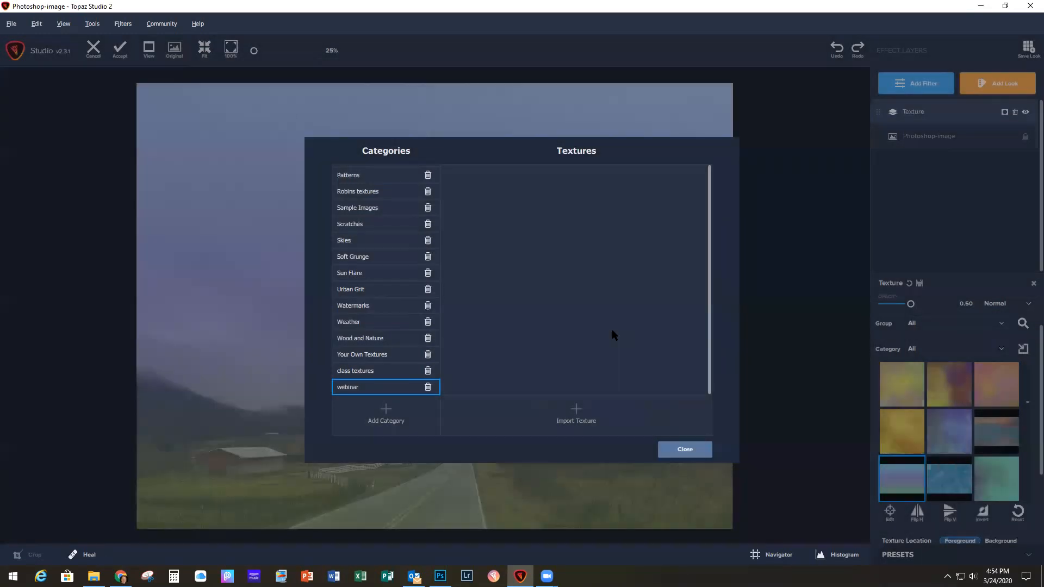
pyautogui.moveTo(471, 185)
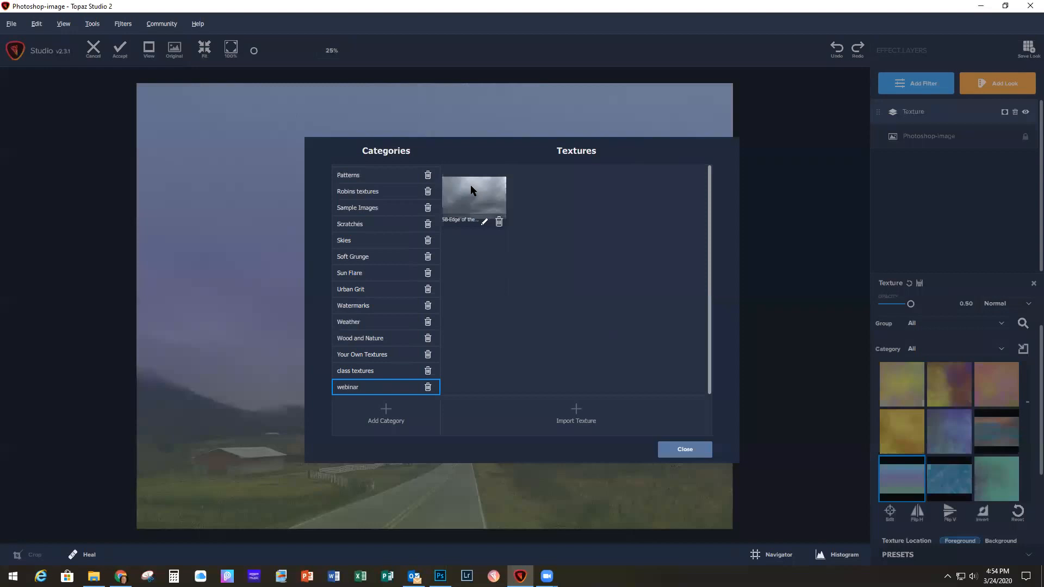
pyautogui.click(681, 451)
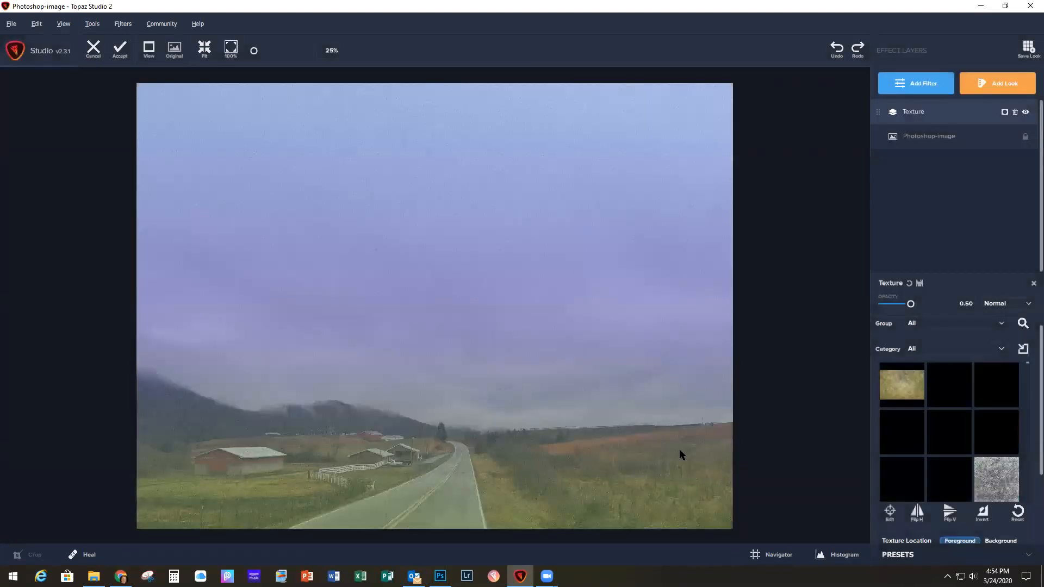
# Step: Apply the Edge of the Storm texture from the webinar category to the photo
pyautogui.click(930, 347)
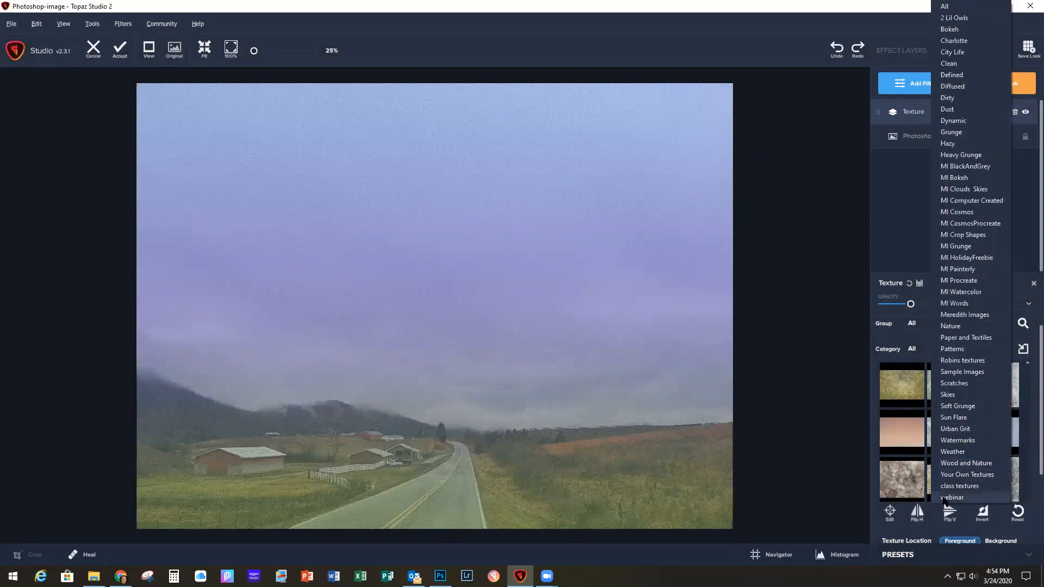
pyautogui.click(960, 497)
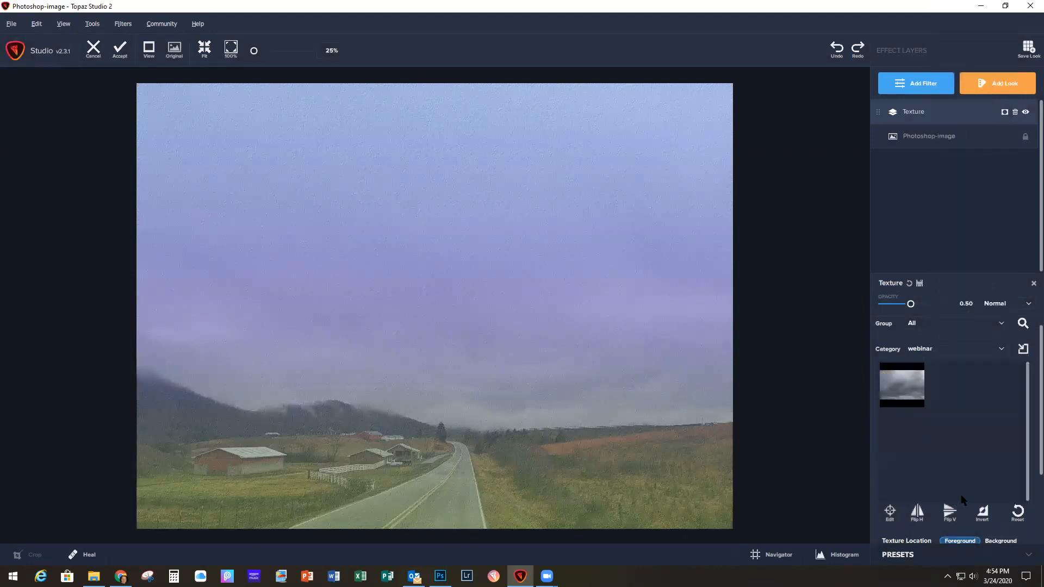
pyautogui.click(906, 391)
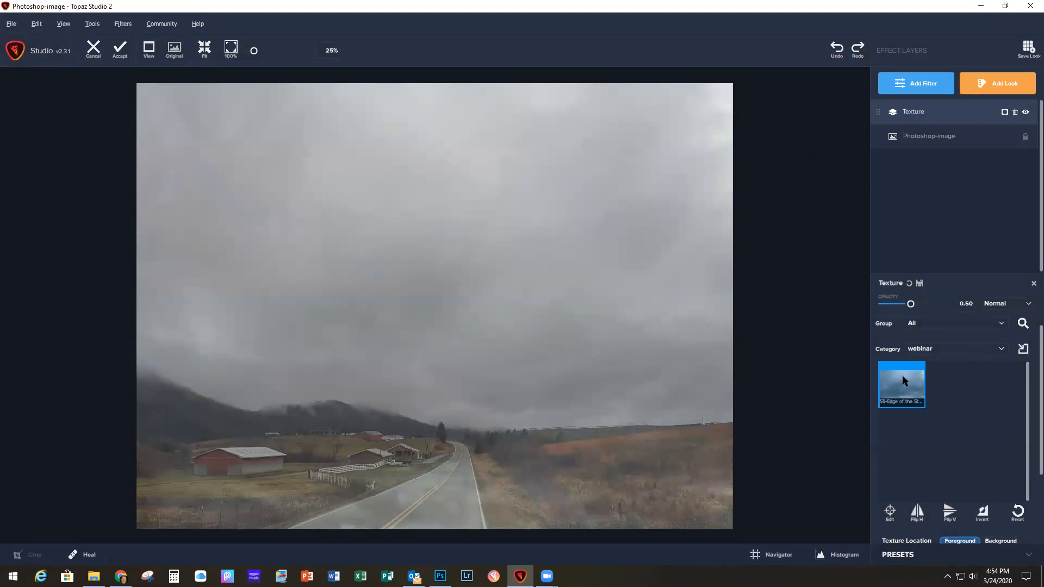
# Step: Set the Texture filter's blend mode to Multiply and its opacity to 0.67
pyautogui.click(1028, 306)
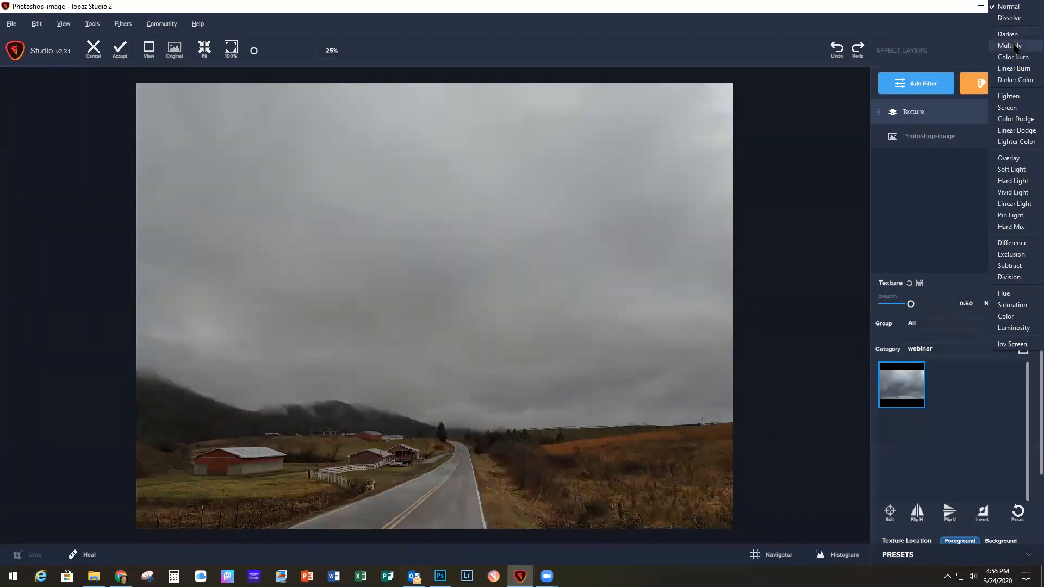
pyautogui.click(1013, 46)
pyautogui.click(917, 306)
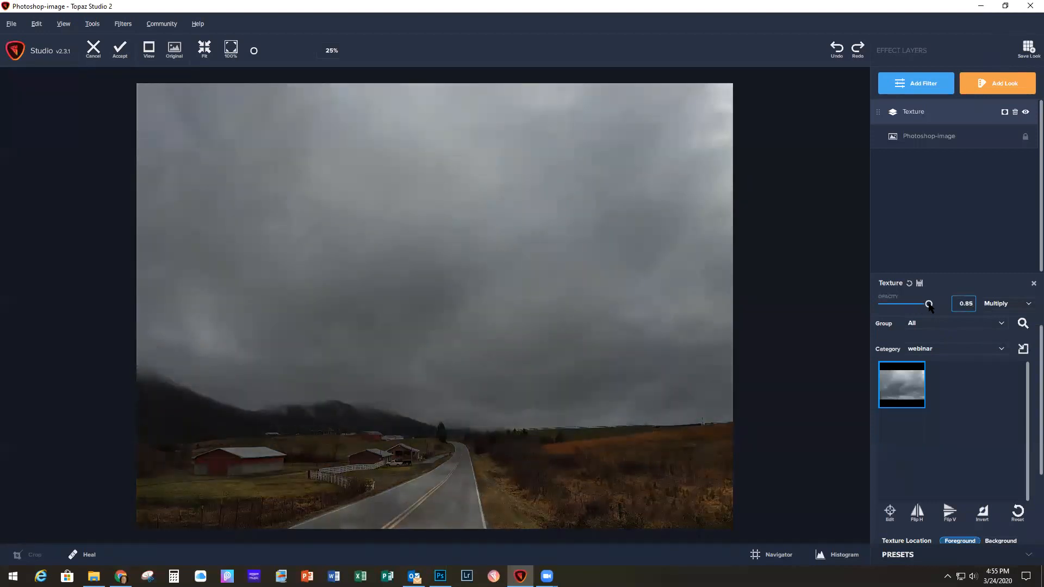
pyautogui.moveTo(917, 307); pyautogui.dragTo(919, 303)
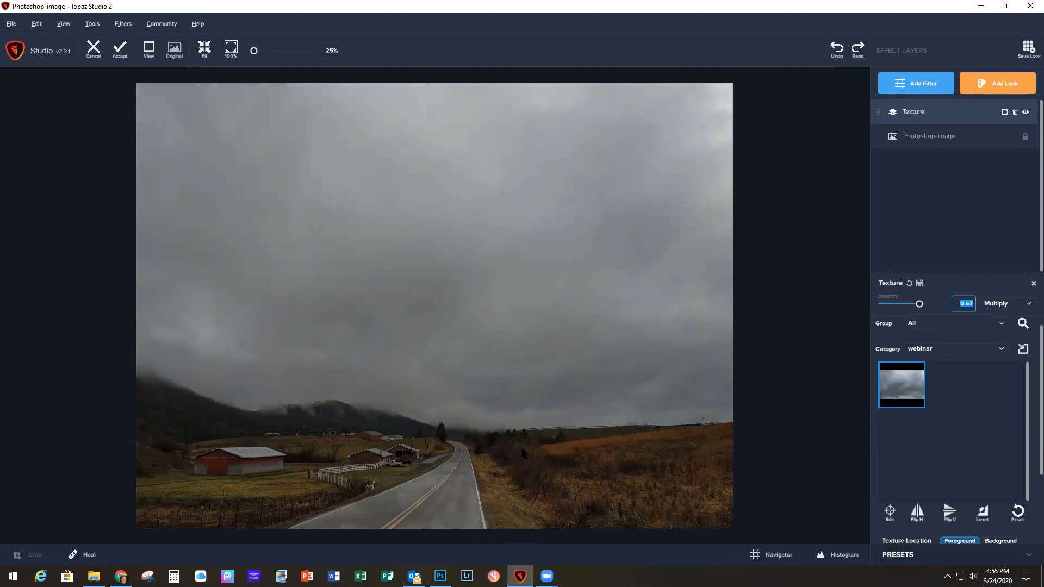
# Step: Move the storm texture up until its lower edge sits just below the horizon, and enlarge it slightly past both sides of the photo
pyautogui.scroll(-1, 789, 457)
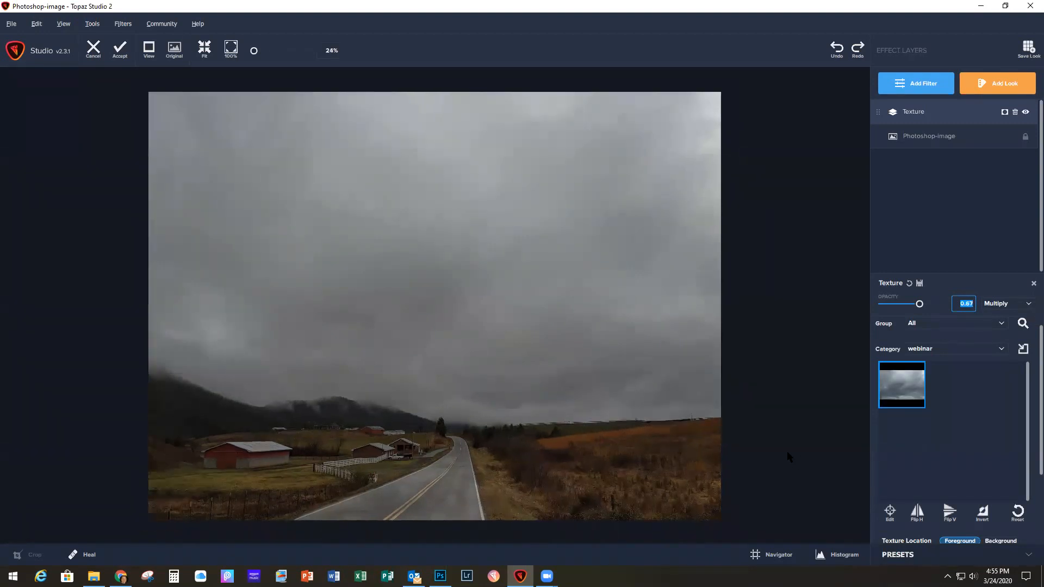
pyautogui.click(889, 513)
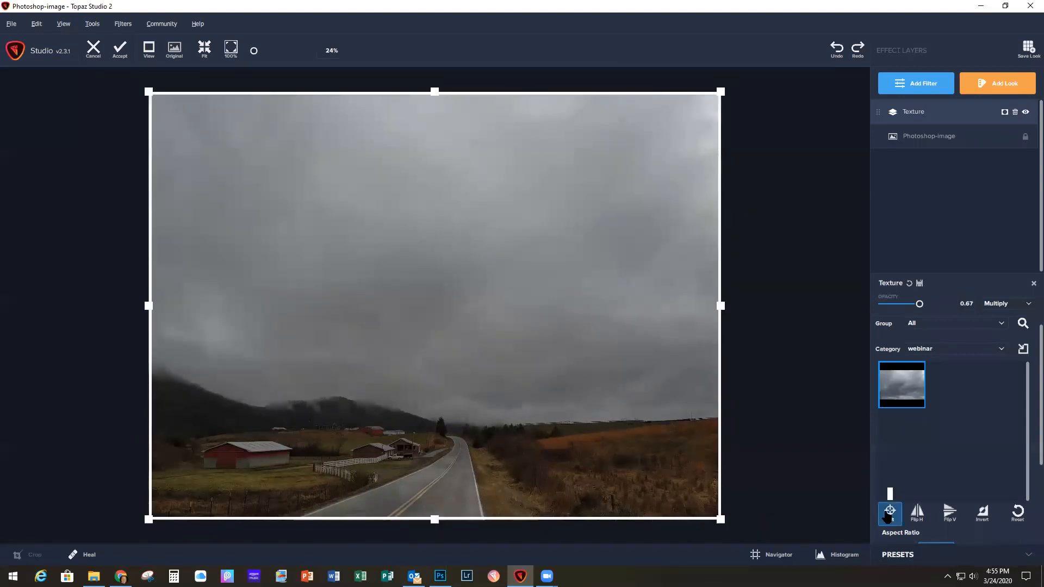
pyautogui.moveTo(562, 465); pyautogui.dragTo(562, 392)
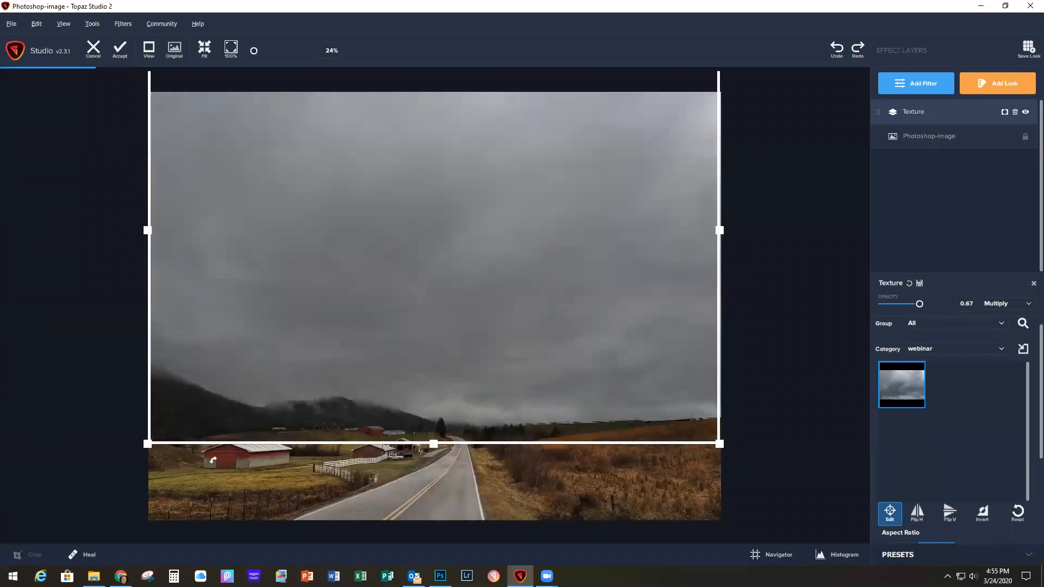
pyautogui.moveTo(147, 443); pyautogui.dragTo(138, 451)
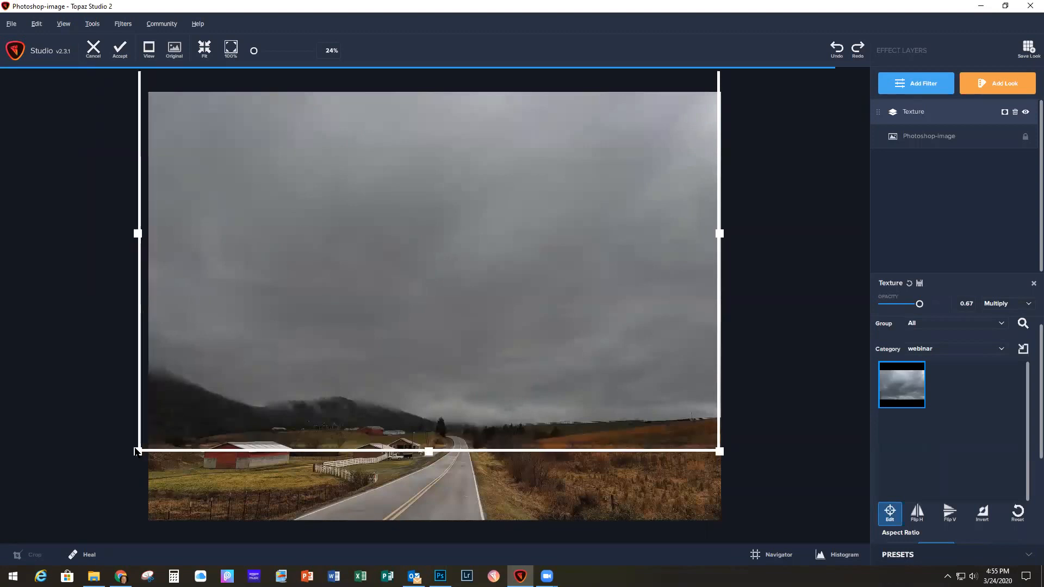
pyautogui.moveTo(714, 456); pyautogui.dragTo(729, 459)
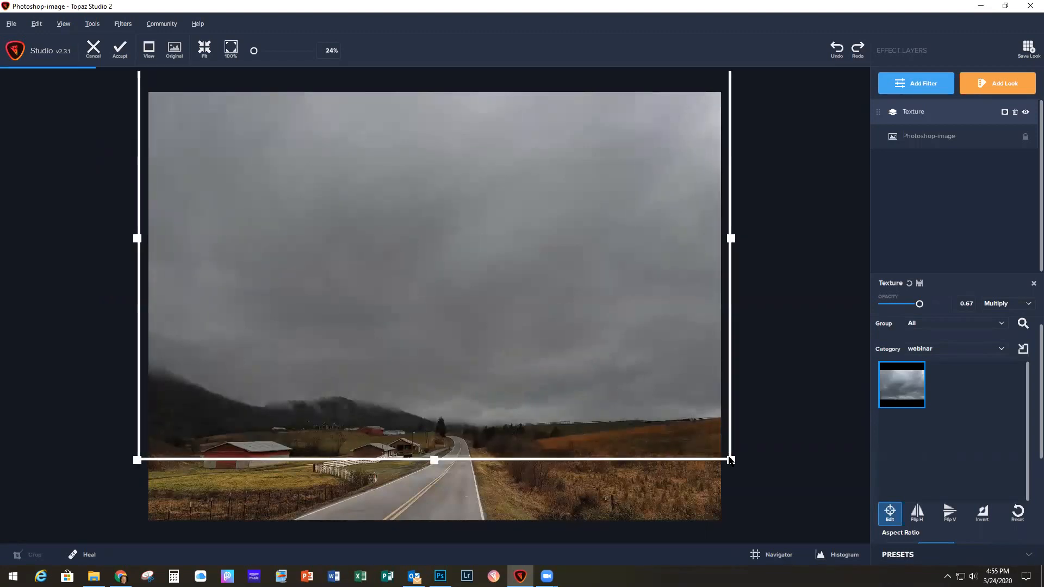
pyautogui.moveTo(585, 449); pyautogui.dragTo(584, 433)
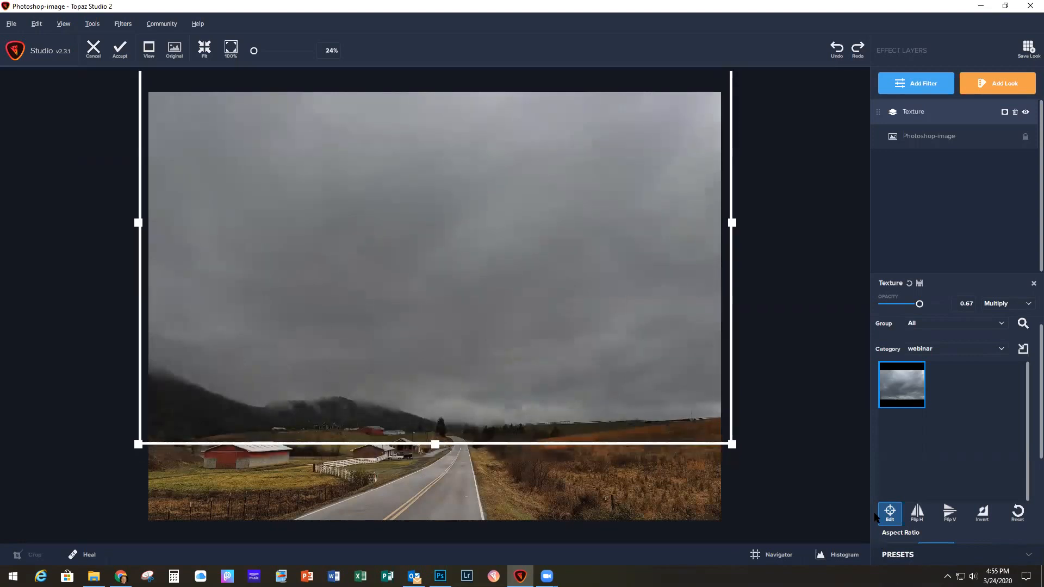
pyautogui.click(891, 514)
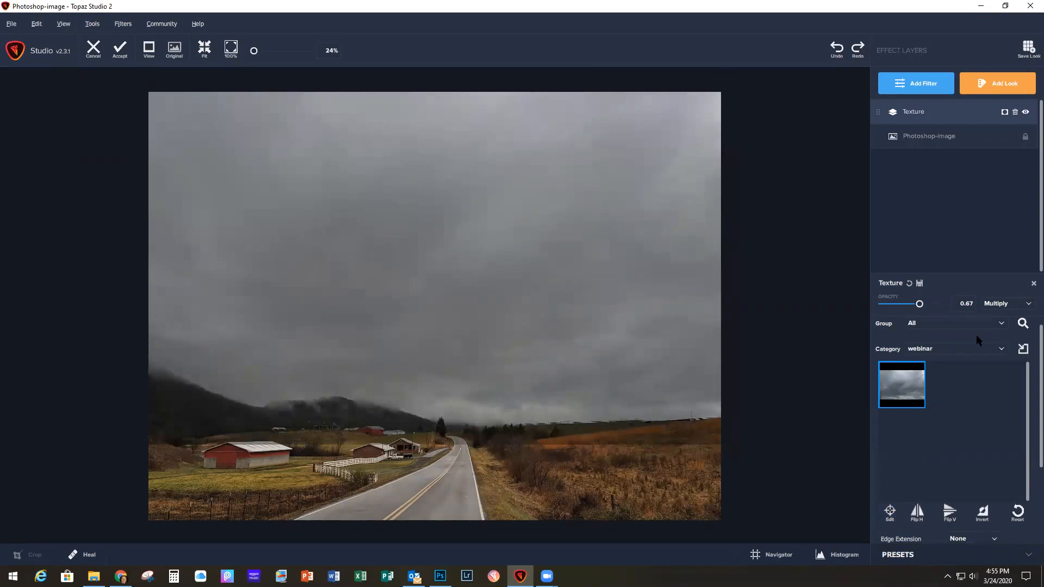
# Step: Mask the storm texture off the hills, barns, road and fields below the horizon with an edge-aware brush, and accept the edit into Photoshop
pyautogui.click(1005, 112)
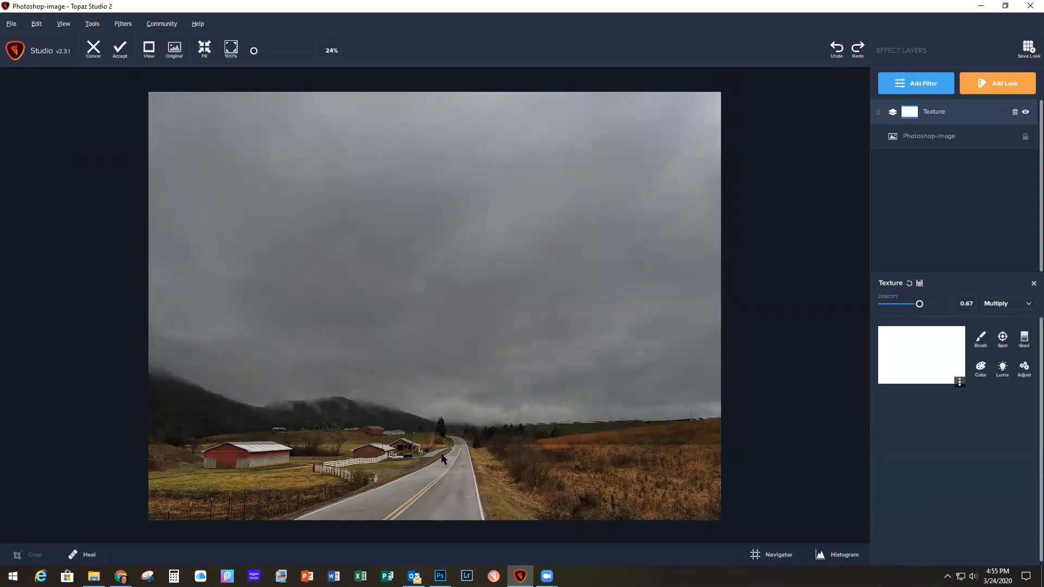
pyautogui.click(981, 341)
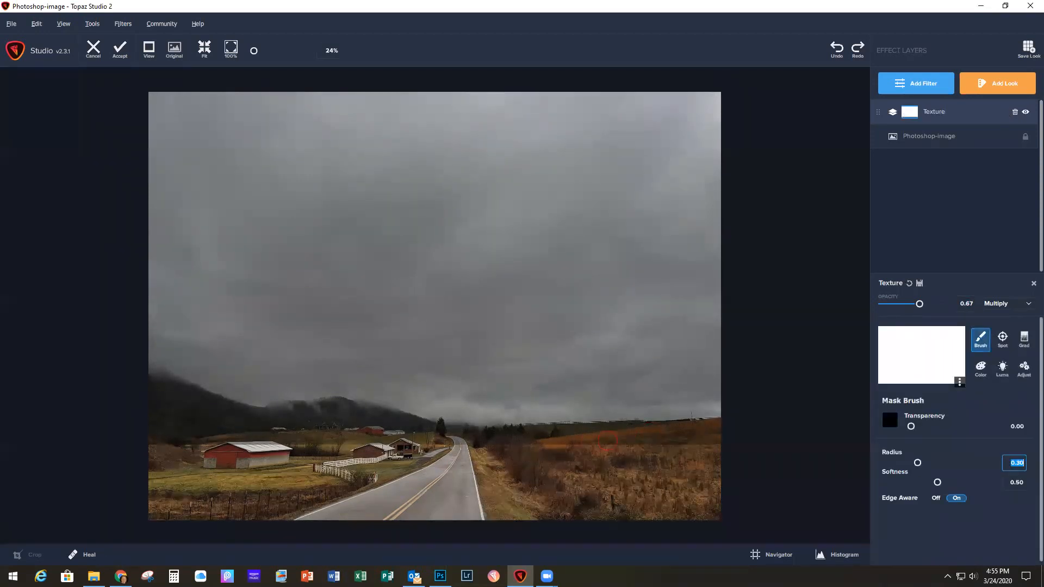
pyautogui.moveTo(609, 438); pyautogui.dragTo(716, 430)
pyautogui.moveTo(606, 431)
pyautogui.mouseDown()
pyautogui.moveTo(318, 419)
pyautogui.moveTo(243, 430)
pyautogui.moveTo(130, 392)
pyautogui.moveTo(195, 441)
pyautogui.mouseUp()
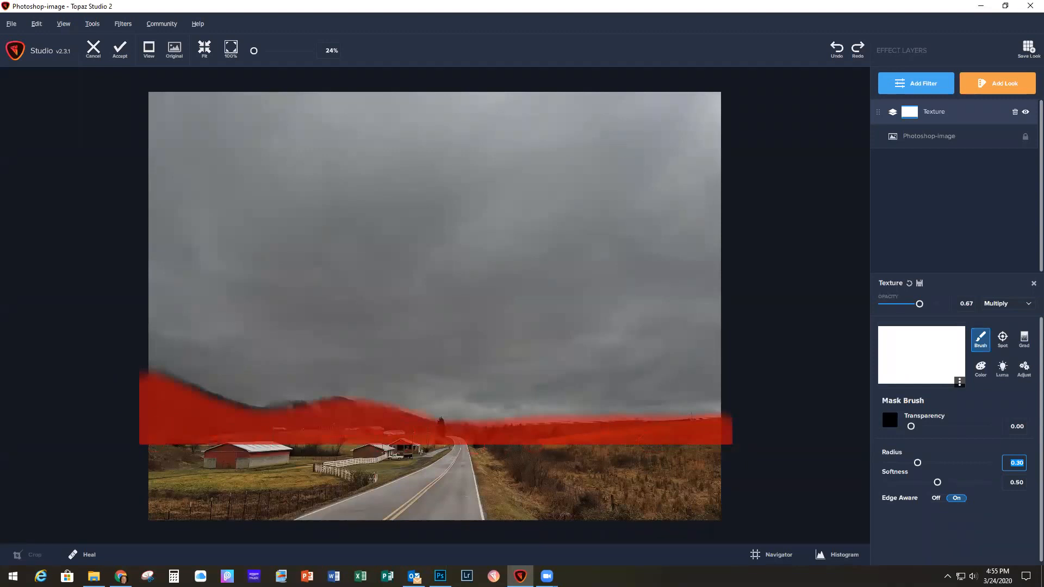
pyautogui.moveTo(700, 449); pyautogui.dragTo(768, 451)
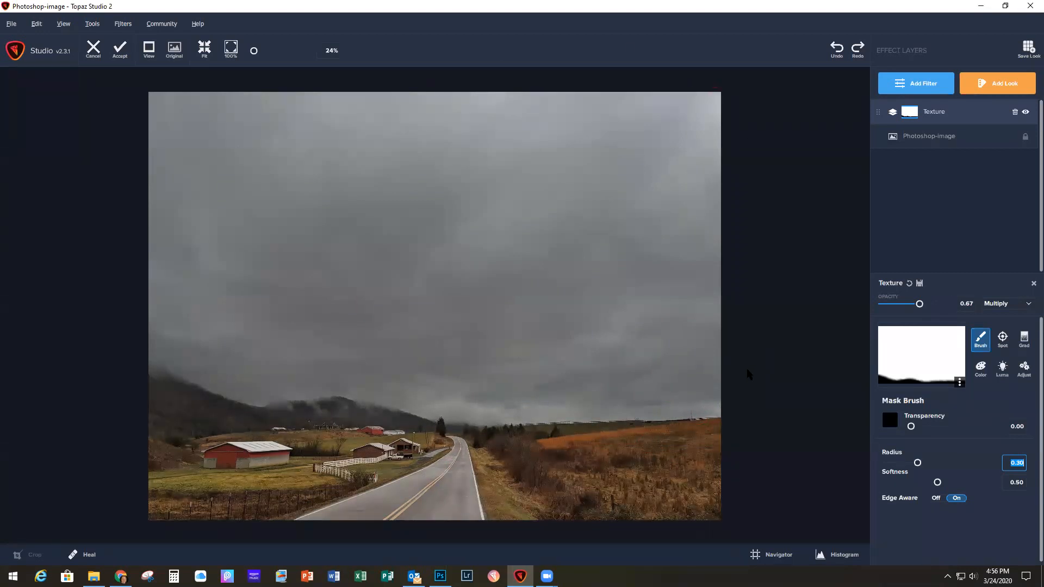
pyautogui.click(122, 54)
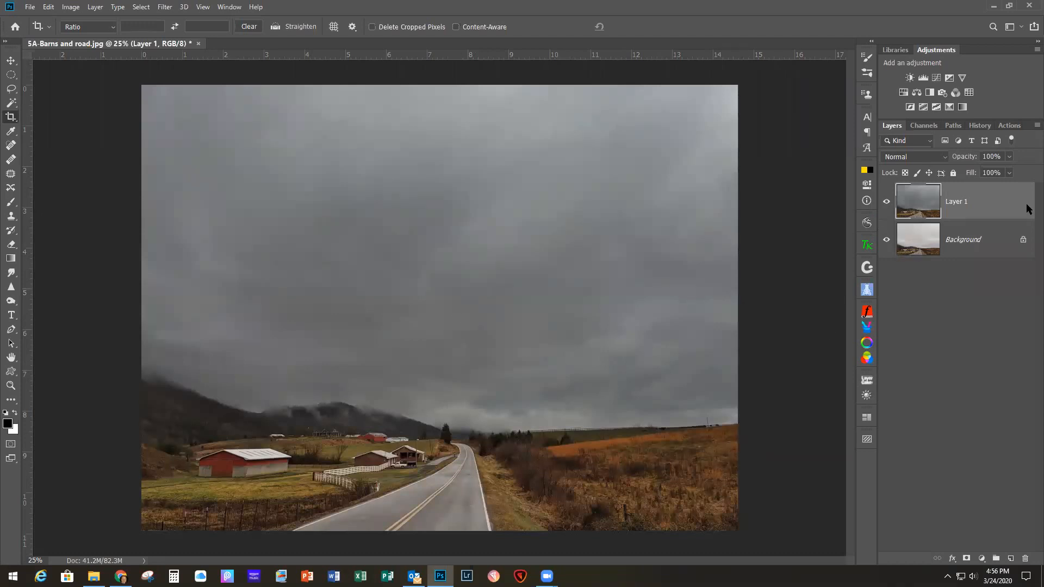
# Step: Delete the Topaz-edited layer and duplicate the Background layer of the barns and road photo
pyautogui.moveTo(1017, 208); pyautogui.dragTo(1025, 559)
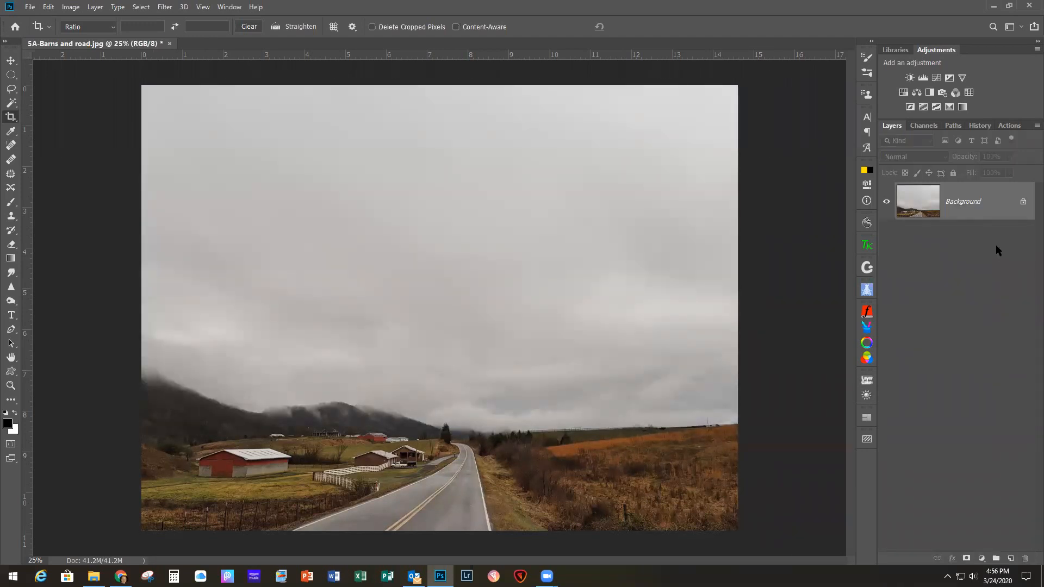
pyautogui.hotkey('ctrl', 'j')
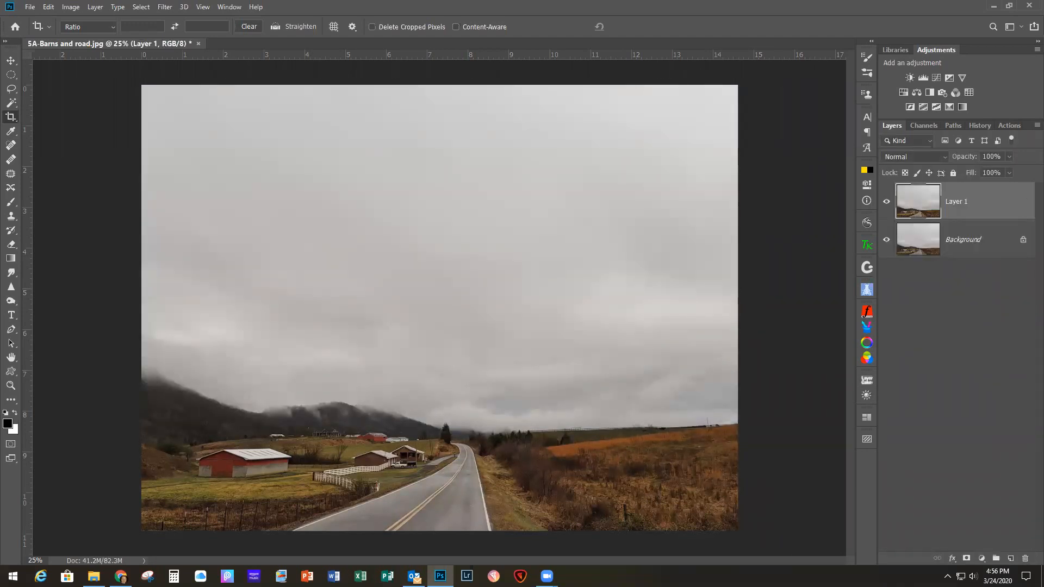
# Step: Place the 5C-Cosmos Blended texture over the photo and stretch it sideways to cover the full width of the canvas
pyautogui.moveTo(626, 299); pyautogui.dragTo(350, 218)
pyautogui.moveTo(295, 241); pyautogui.dragTo(221, 248)
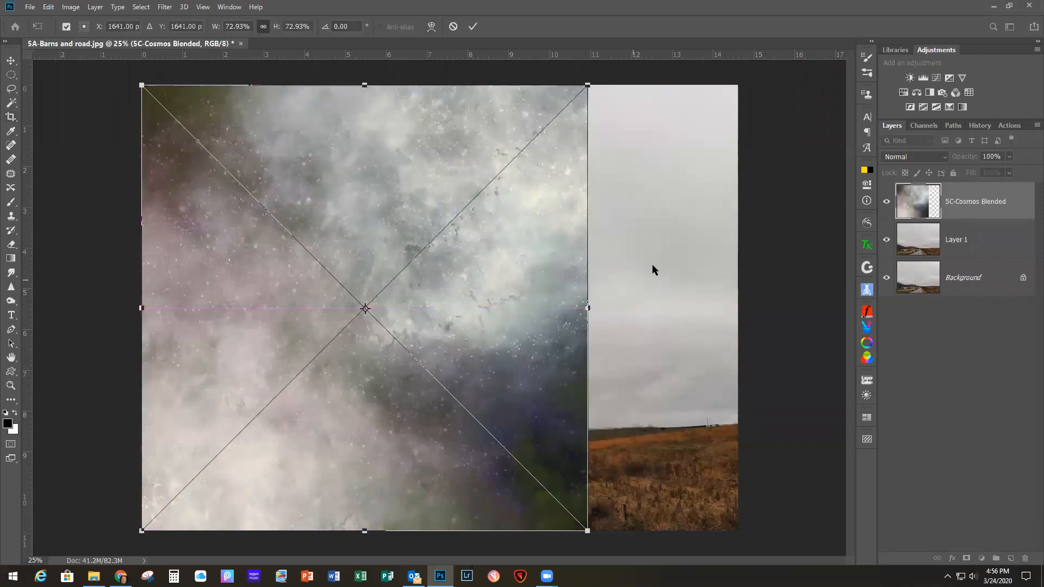
pyautogui.moveTo(587, 309); pyautogui.dragTo(737, 308)
pyautogui.click(472, 29)
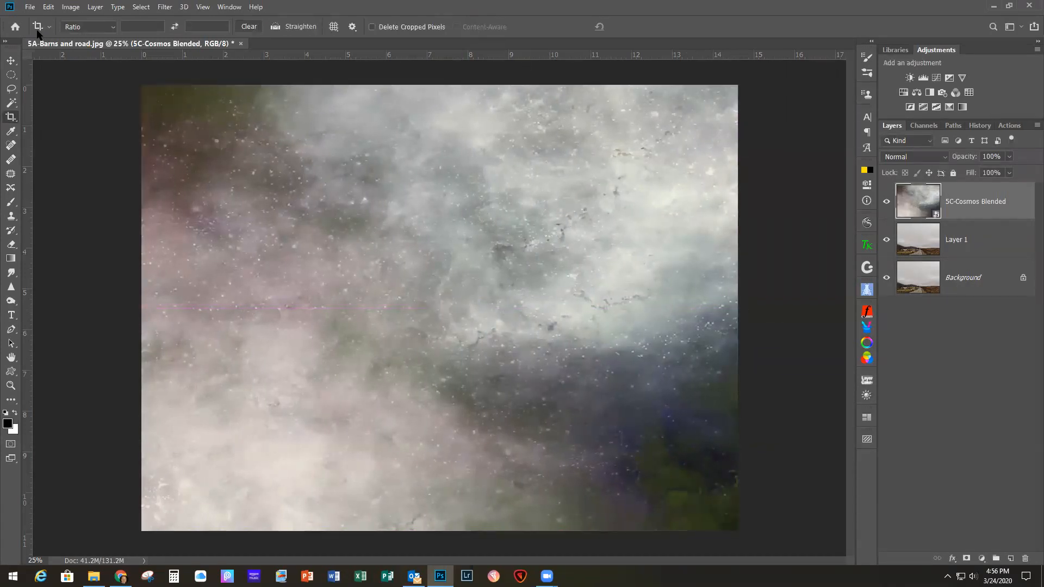
# Step: Set the 5C-Cosmos Blended layer's blend mode to Multiply and its opacity to 80%
pyautogui.click(921, 156)
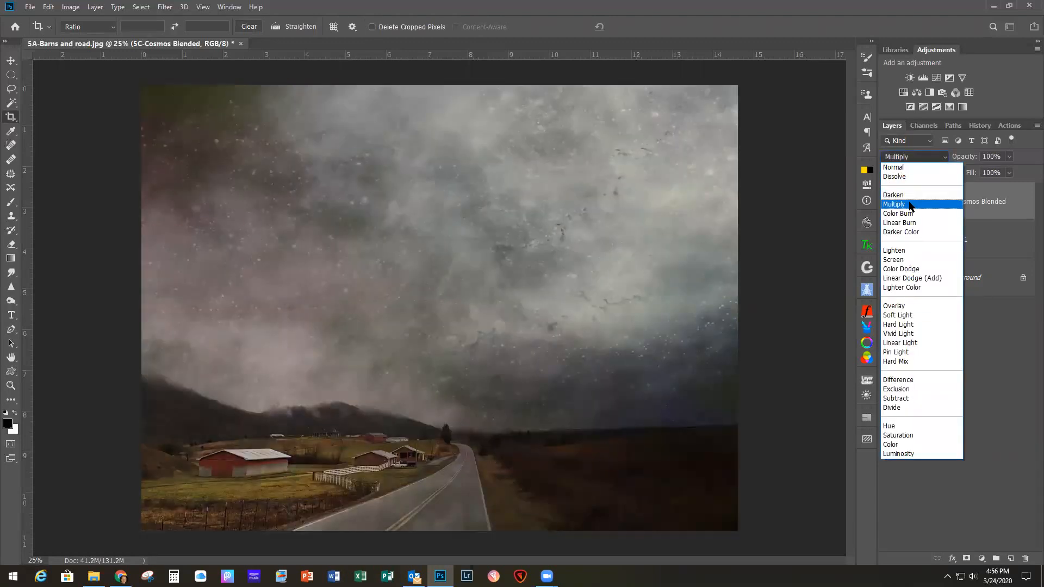
pyautogui.click(910, 204)
pyautogui.click(1009, 156)
pyautogui.moveTo(1008, 174)
pyautogui.mouseDown()
pyautogui.moveTo(979, 175)
pyautogui.moveTo(999, 173)
pyautogui.mouseUp()
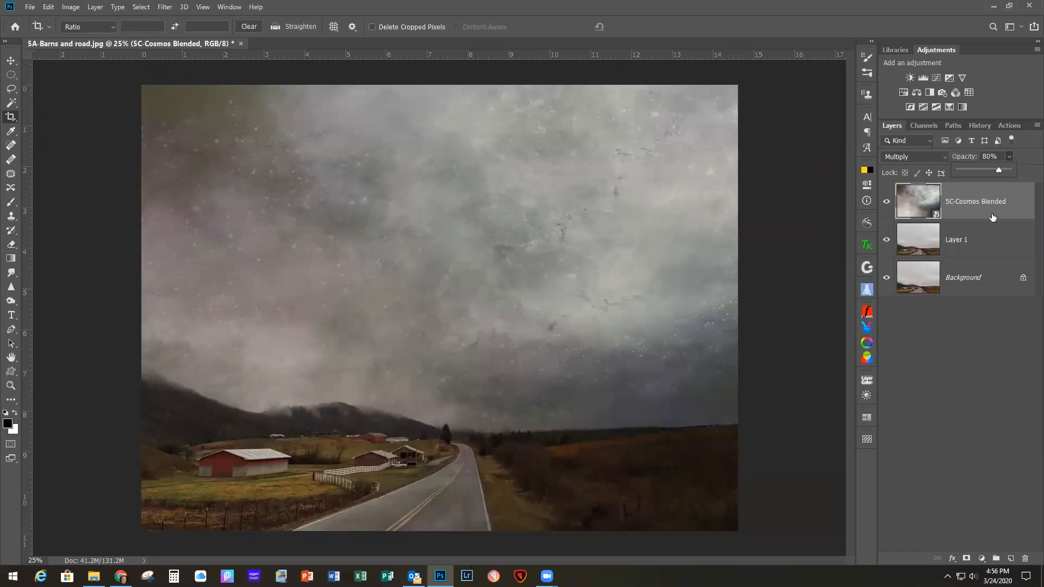
# Step: Add a layer mask to the texture layer and paint the land below the horizon out in black with a 700 px brush
pyautogui.click(966, 559)
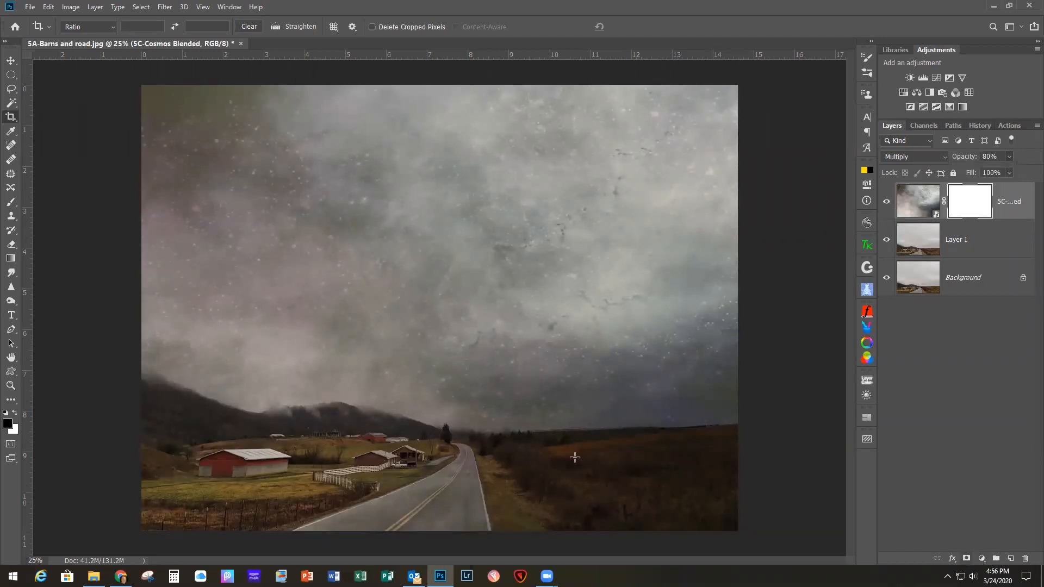
pyautogui.click(11, 202)
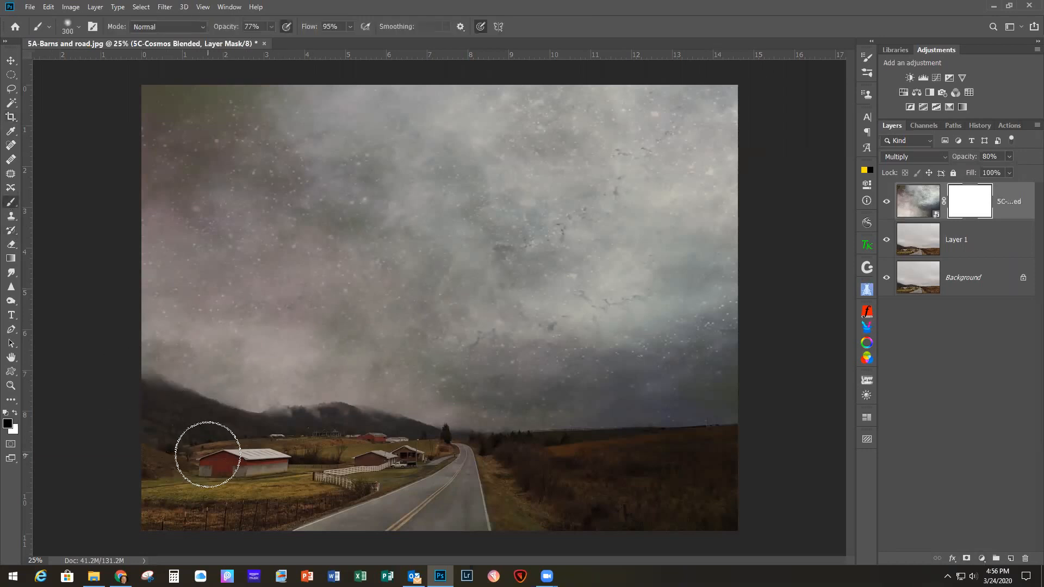
pyautogui.press(']')
pyautogui.press(']')
pyautogui.press(']')
pyautogui.press(']')
pyautogui.moveTo(136, 453)
pyautogui.mouseDown()
pyautogui.moveTo(268, 496)
pyautogui.moveTo(358, 488)
pyautogui.moveTo(510, 515)
pyautogui.moveTo(682, 513)
pyautogui.moveTo(715, 490)
pyautogui.moveTo(412, 478)
pyautogui.moveTo(308, 453)
pyautogui.moveTo(211, 455)
pyautogui.moveTo(164, 434)
pyautogui.moveTo(160, 501)
pyautogui.mouseUp()
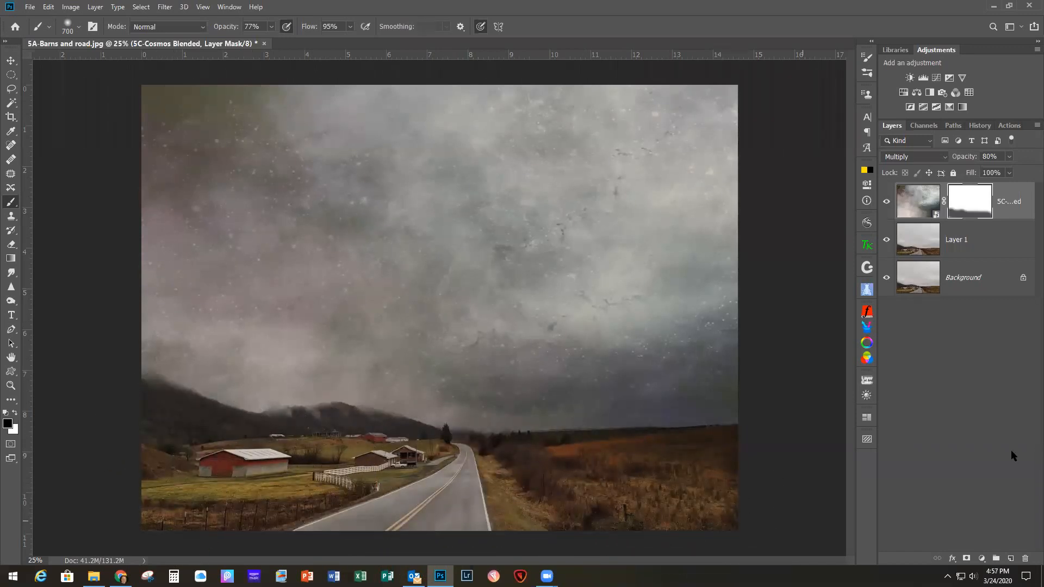
# Step: Select Layer 1 and close the barns and road document without saving the changes
pyautogui.click(981, 277)
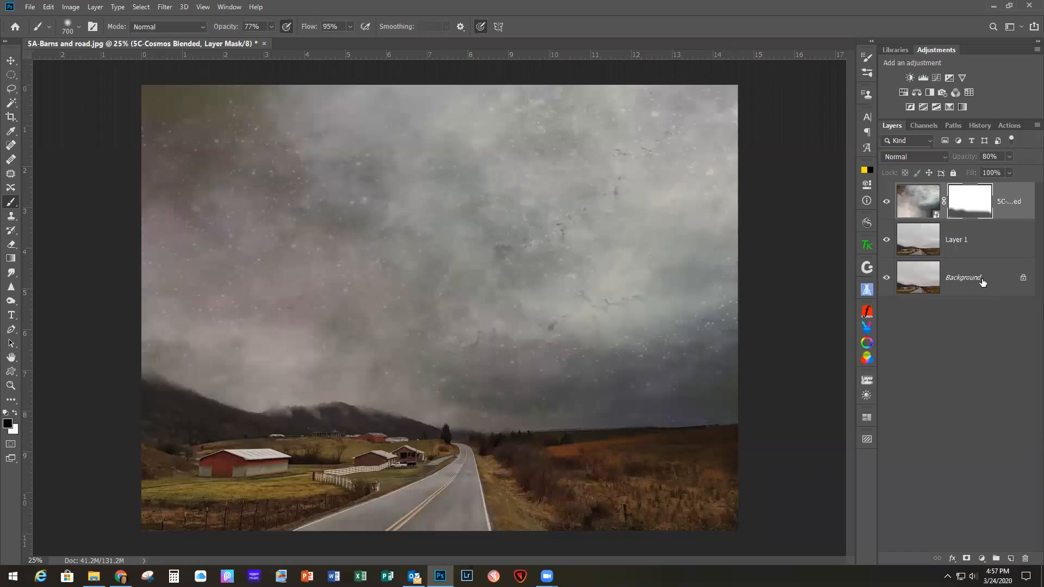
pyautogui.click(996, 232)
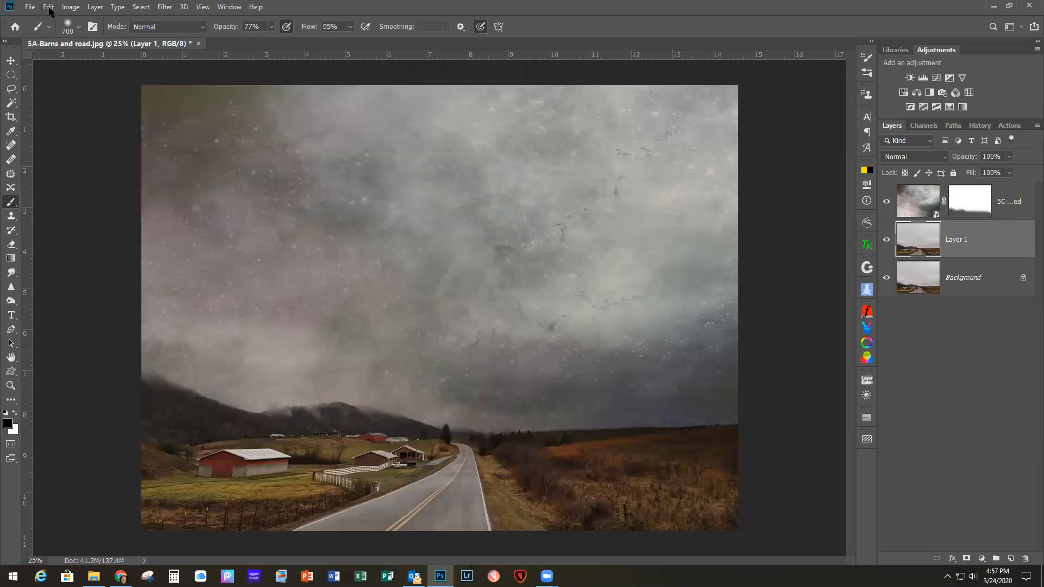
pyautogui.click(30, 8)
pyautogui.click(44, 87)
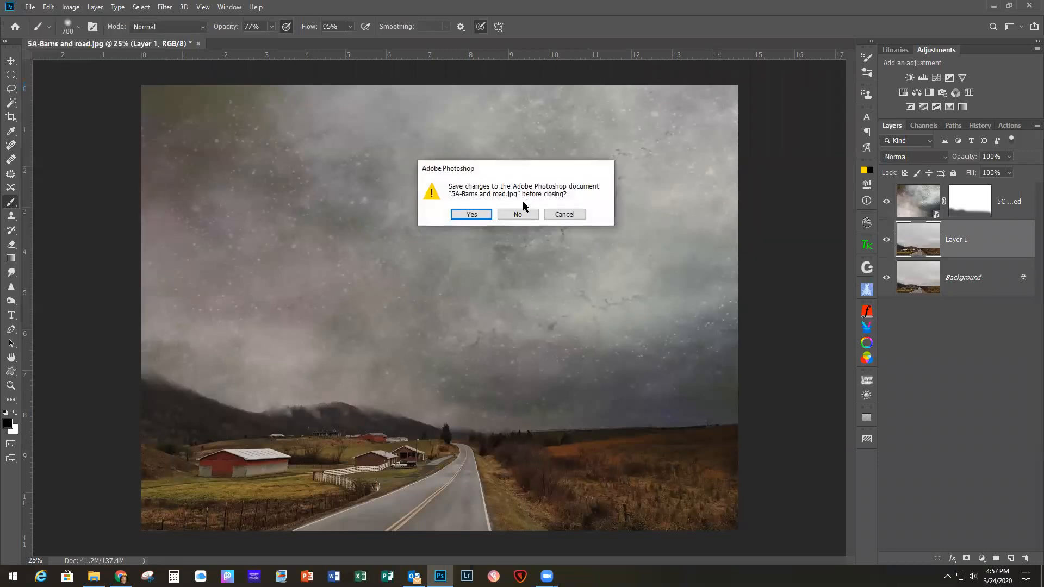
pyautogui.click(521, 216)
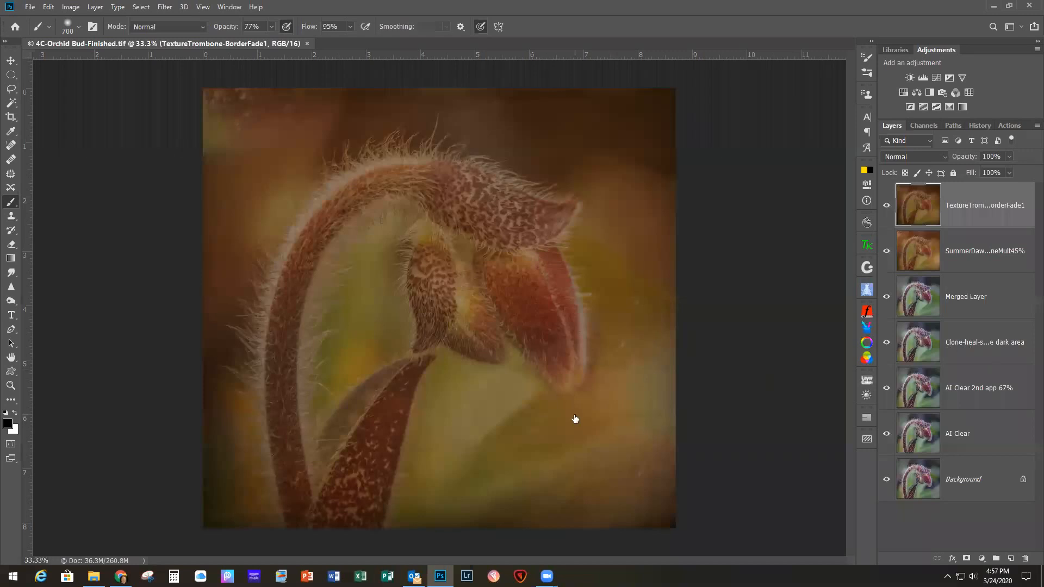
# Step: Compare the finished orchid bud image with its original Background layer by isolating that layer and restoring the others, and select the Merged Layer
pyautogui.click(11, 60)
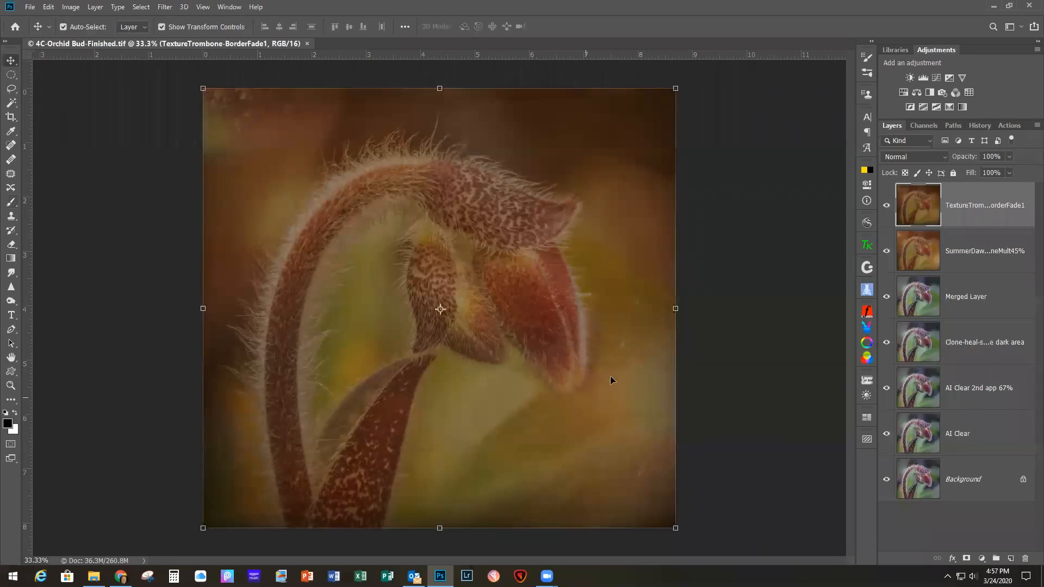
pyautogui.moveTo(391, 347)
pyautogui.mouseDown()
pyautogui.moveTo(497, 354)
pyautogui.moveTo(382, 338)
pyautogui.mouseUp()
pyautogui.hotkey('ctrl', 'z')
pyautogui.keyDown('alt'); pyautogui.click(886, 480); pyautogui.keyUp('alt')
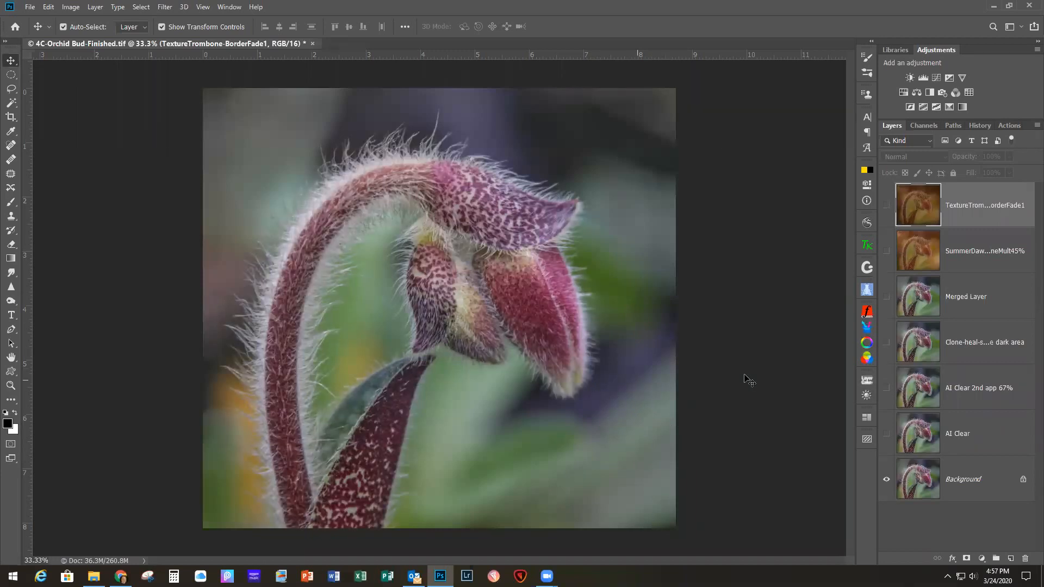
pyautogui.keyDown('alt'); pyautogui.click(886, 480); pyautogui.keyUp('alt')
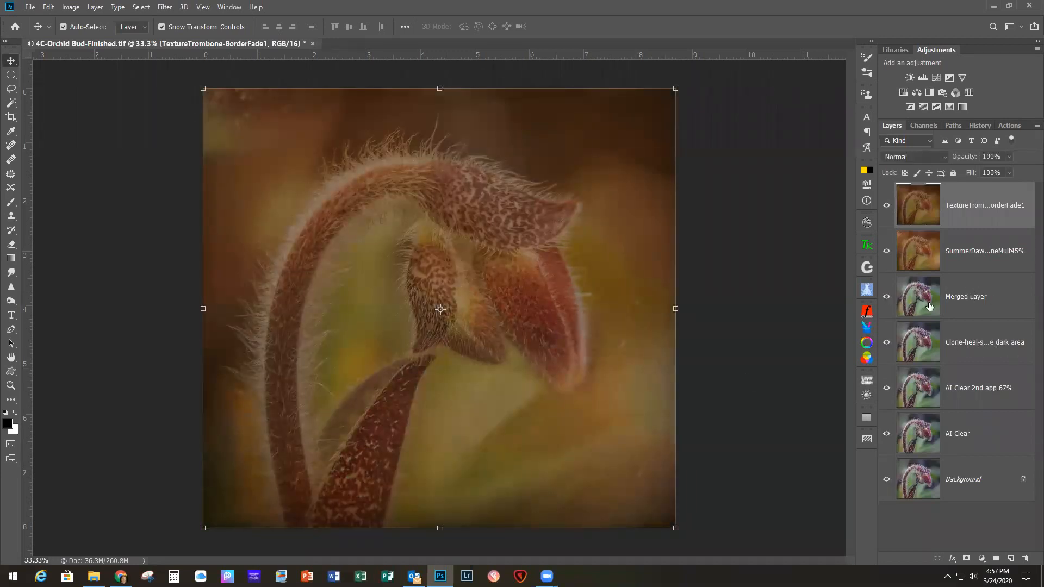
pyautogui.click(1008, 306)
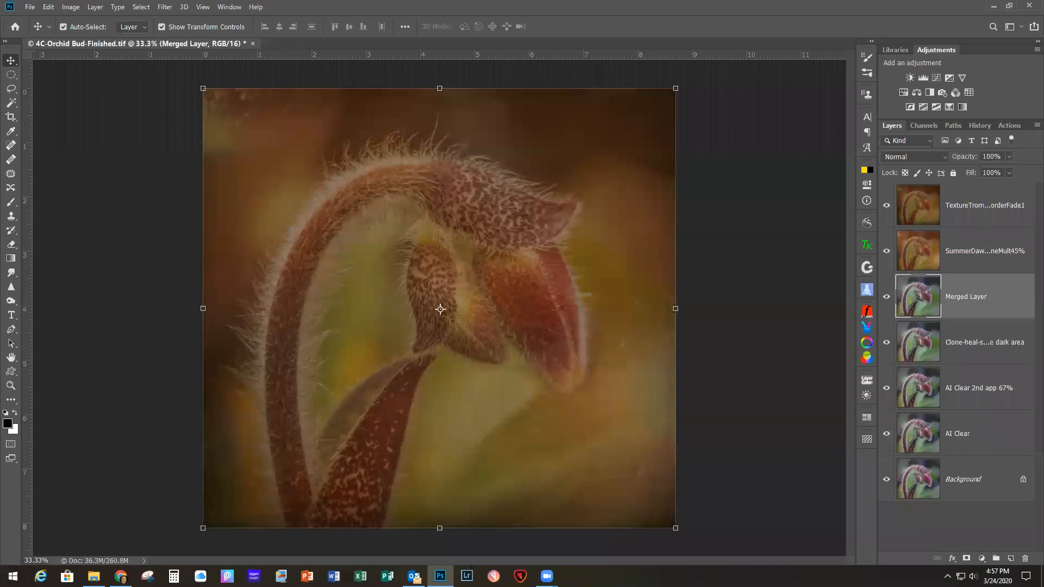
# Step: Open 6D-Gold Finch -Finished.tif and compare the goldfinch with and without the 3-Bokeh 1 texture layer
pyautogui.hotkey('alt', 'Tab')
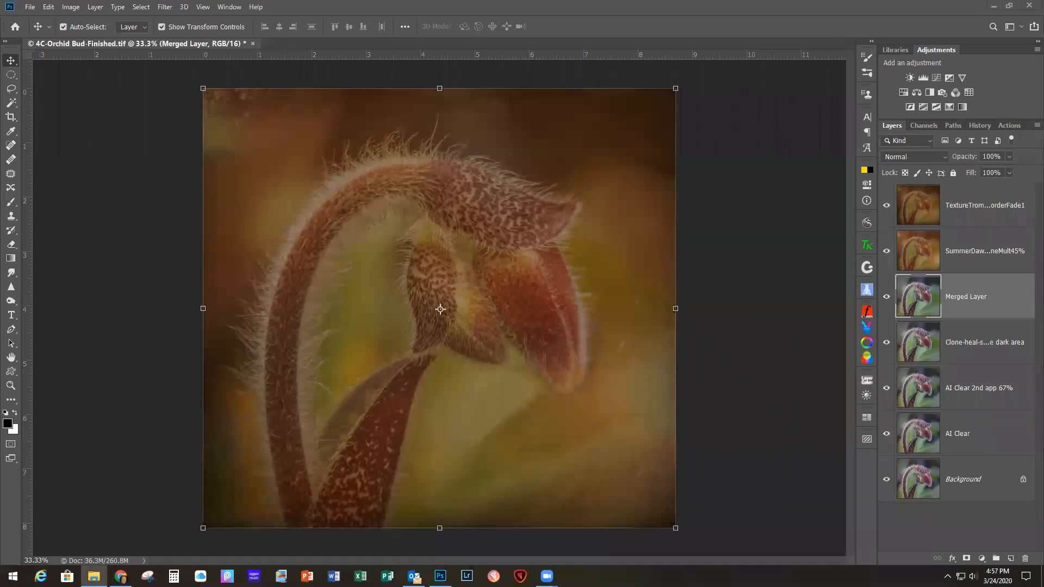
pyautogui.hotkey('alt', 'Tab')
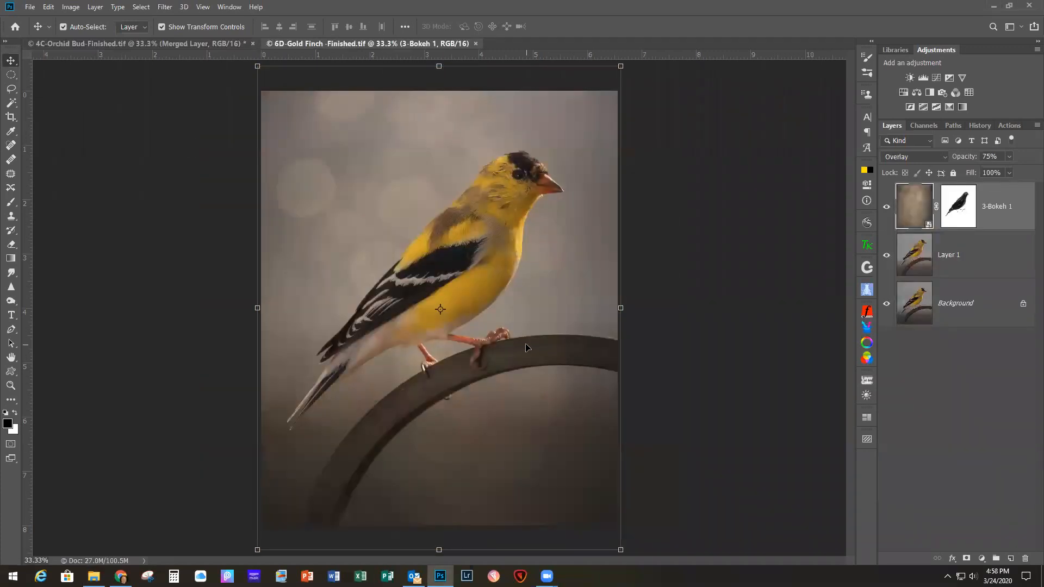
pyautogui.click(886, 208)
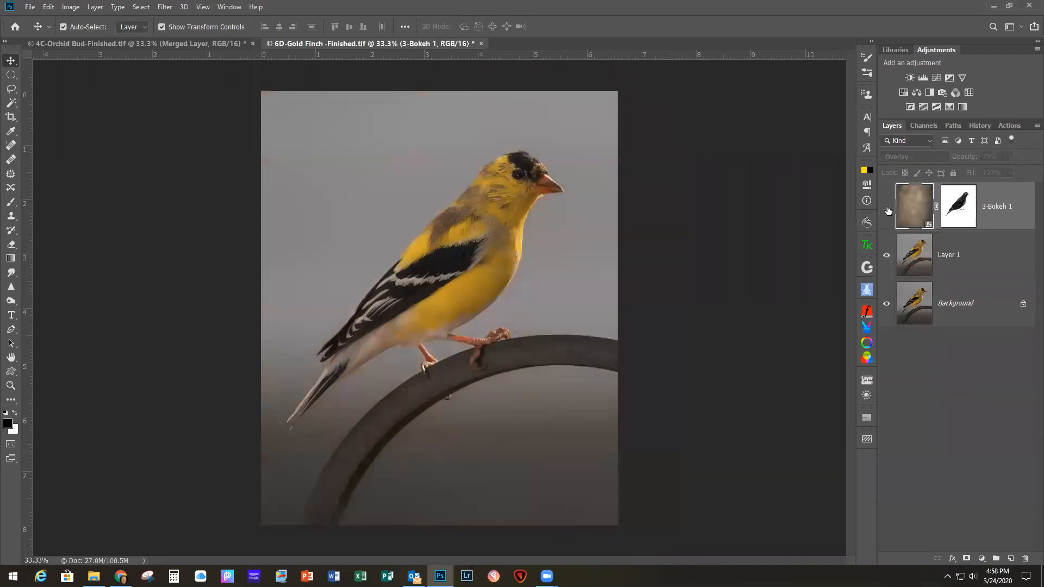
pyautogui.click(887, 207)
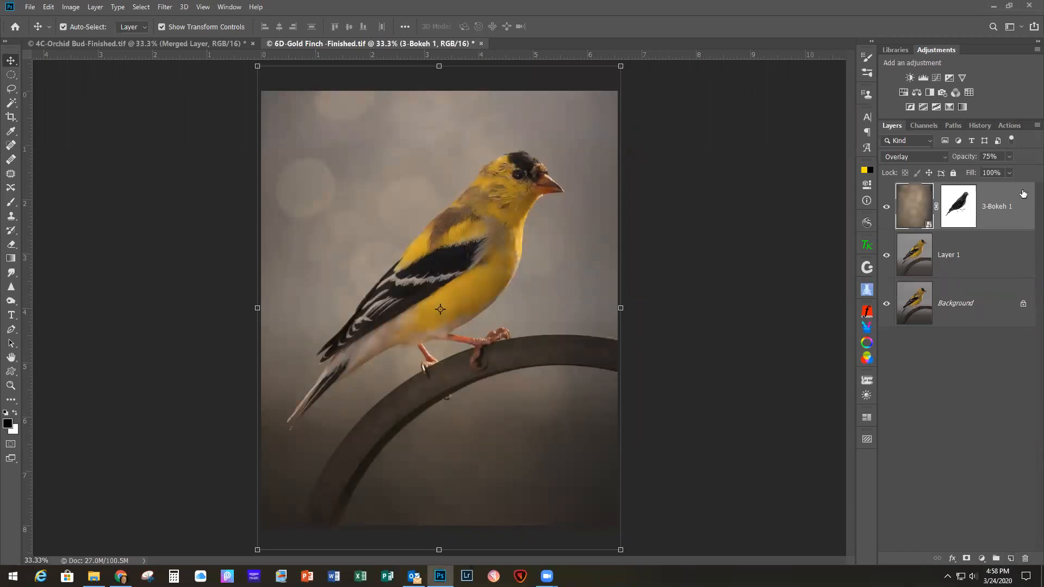
# Step: Delete the masked 3-Bokeh 1 texture layer from the goldfinch document
pyautogui.moveTo(1022, 197); pyautogui.dragTo(1019, 585)
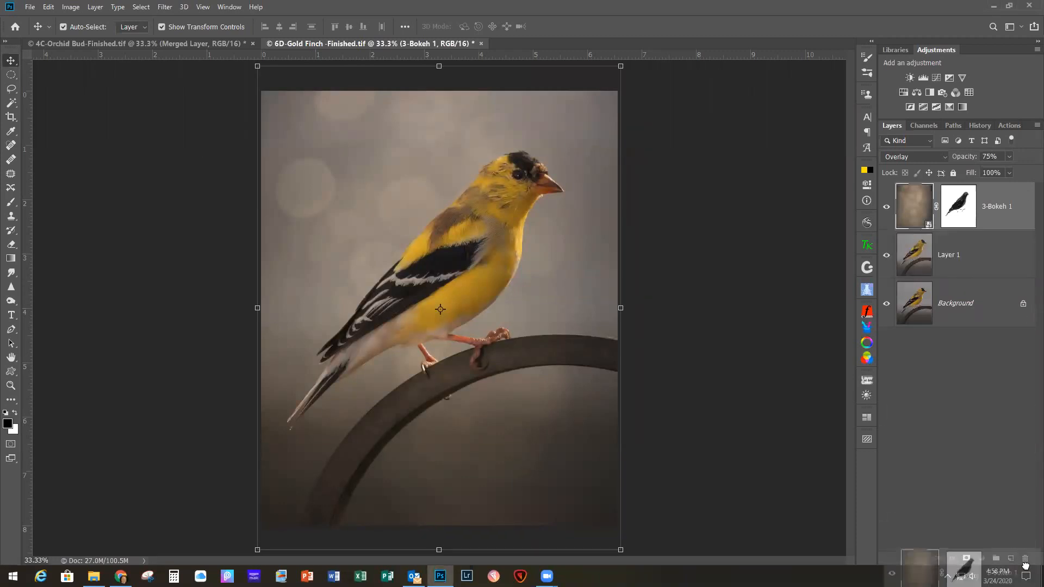
pyautogui.moveTo(1002, 225); pyautogui.dragTo(1025, 558)
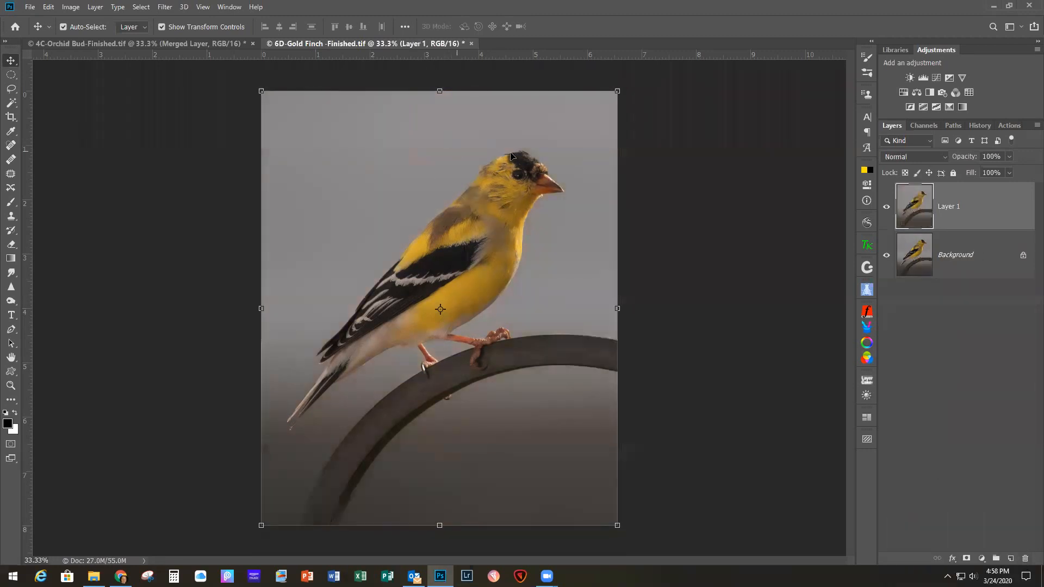